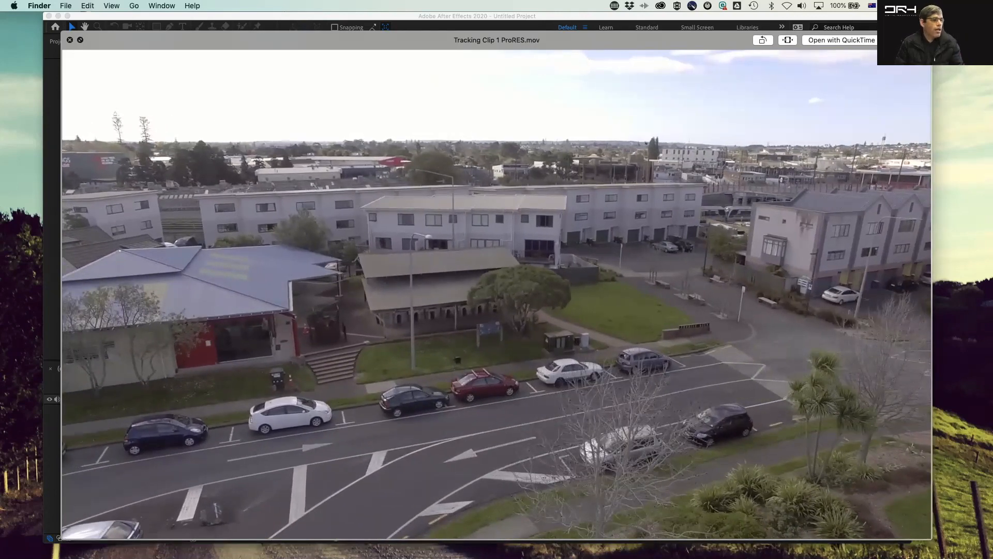
Step: Preview the clips in the Tracking Clips ProRES folder one after another with Quick Look
key(Down)
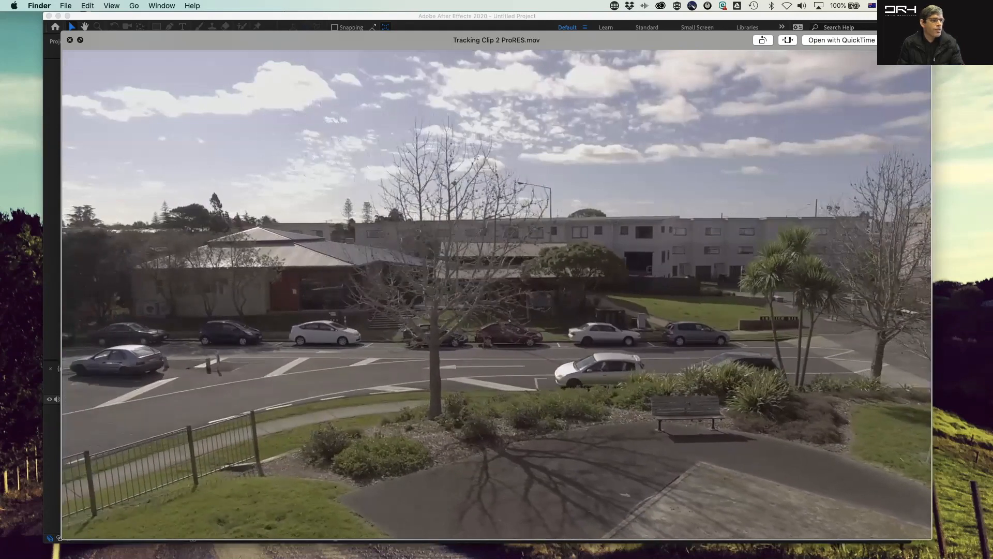
key(Down)
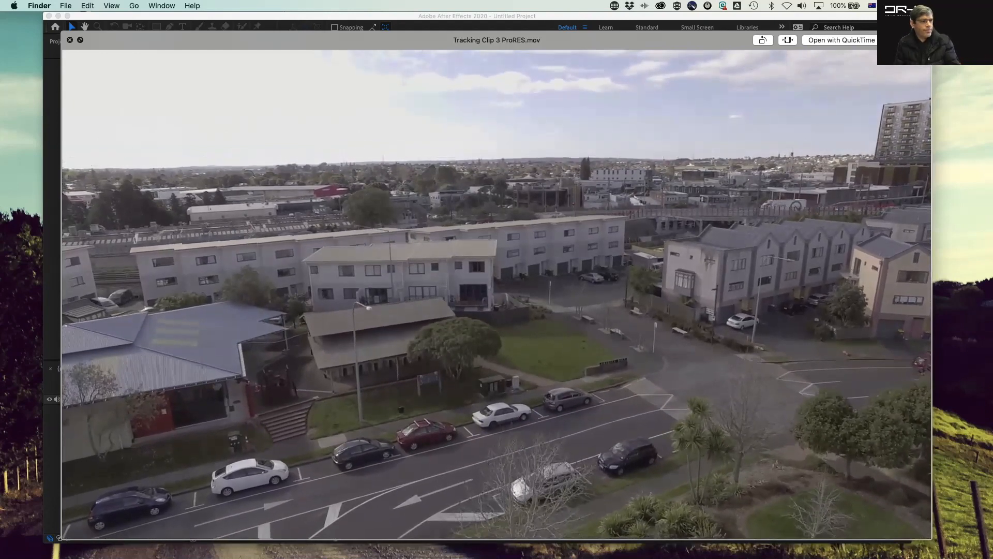
key(Down)
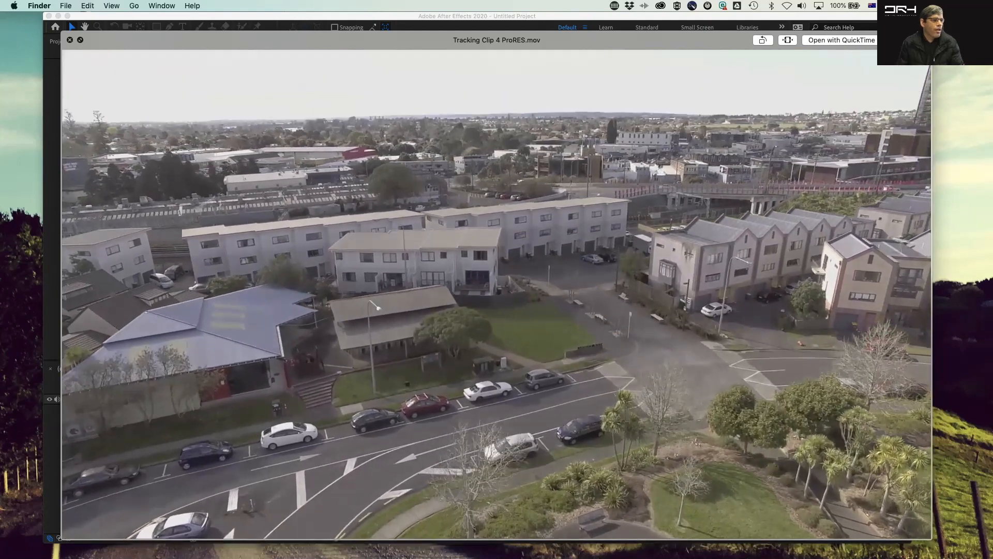
key(Right)
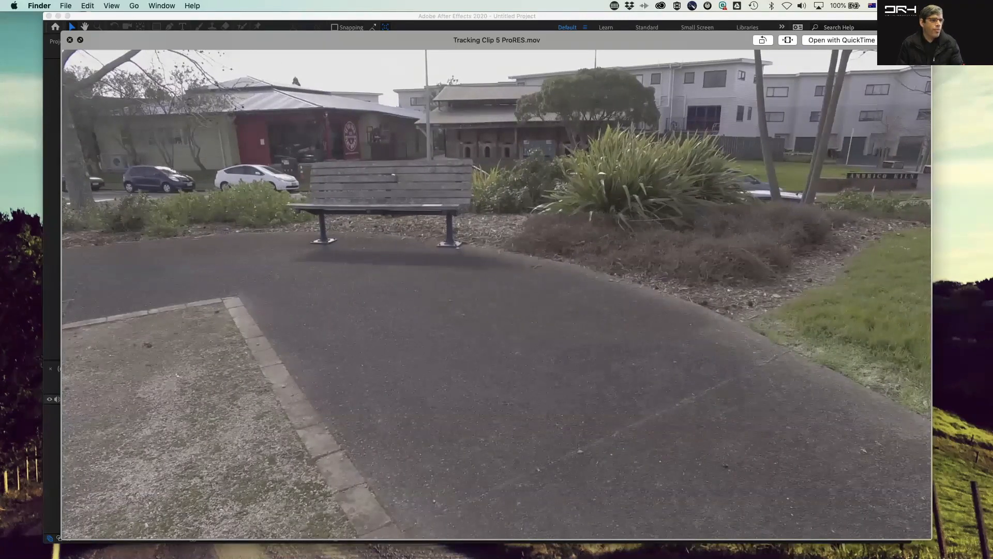
key(space)
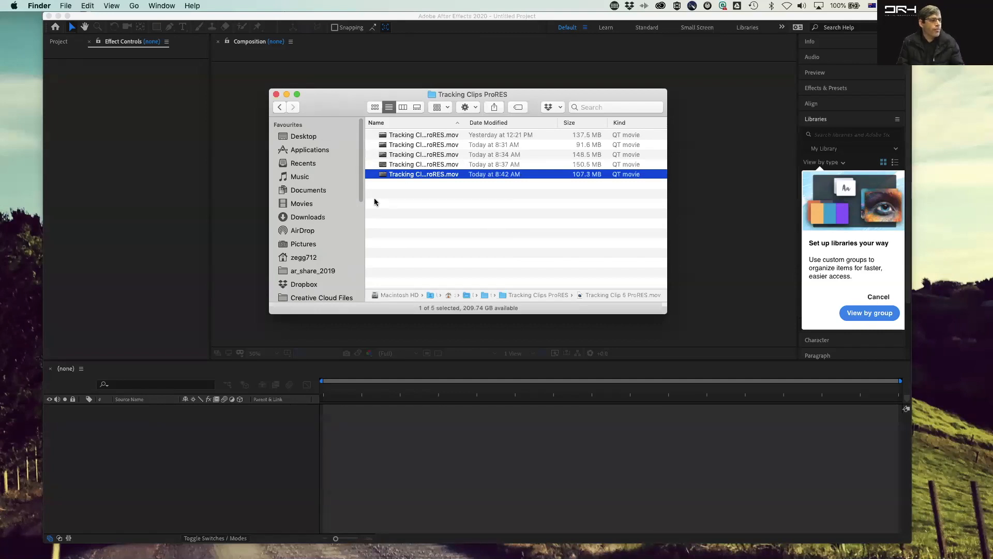
Step: Open Tracking Clip 2 ProRES.mov in Quick Look, play it and scrub back and forth through its frames
click(476, 231)
click(422, 145)
key(space)
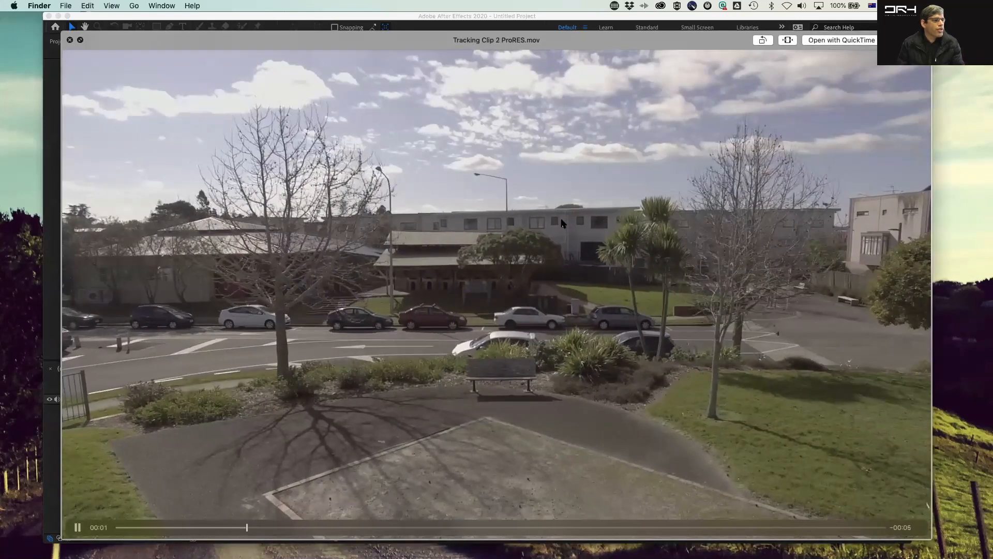
key(space)
key(space)
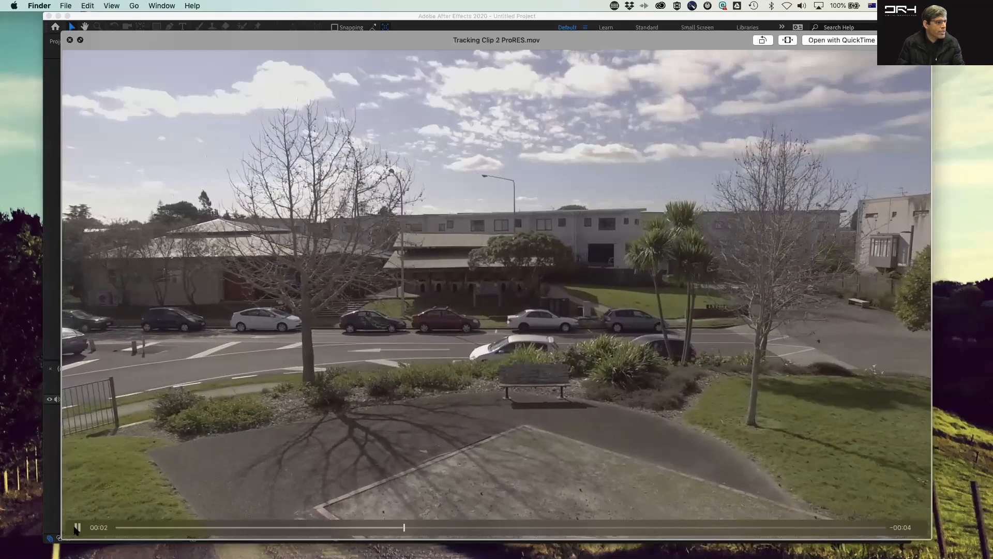
click(313, 371)
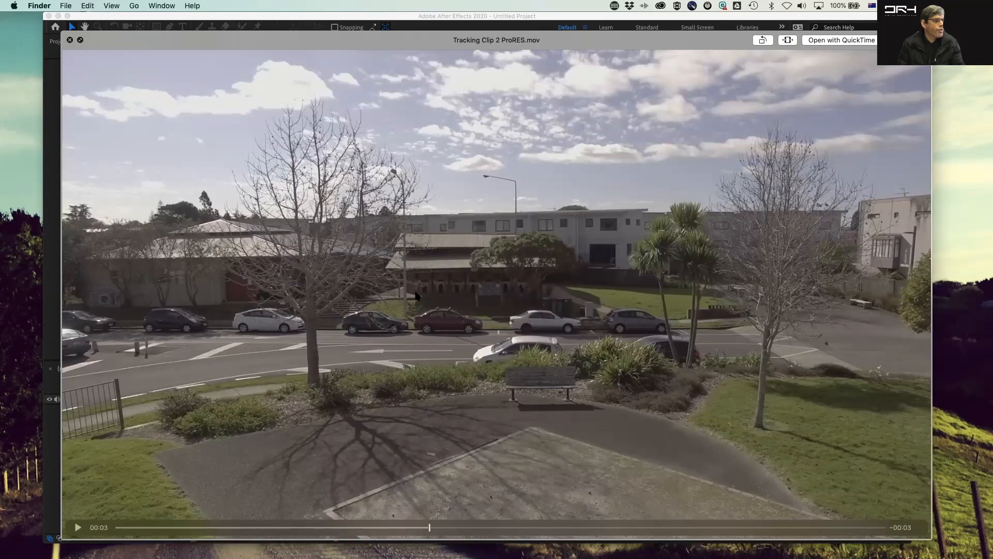
drag(429, 526, 710, 518)
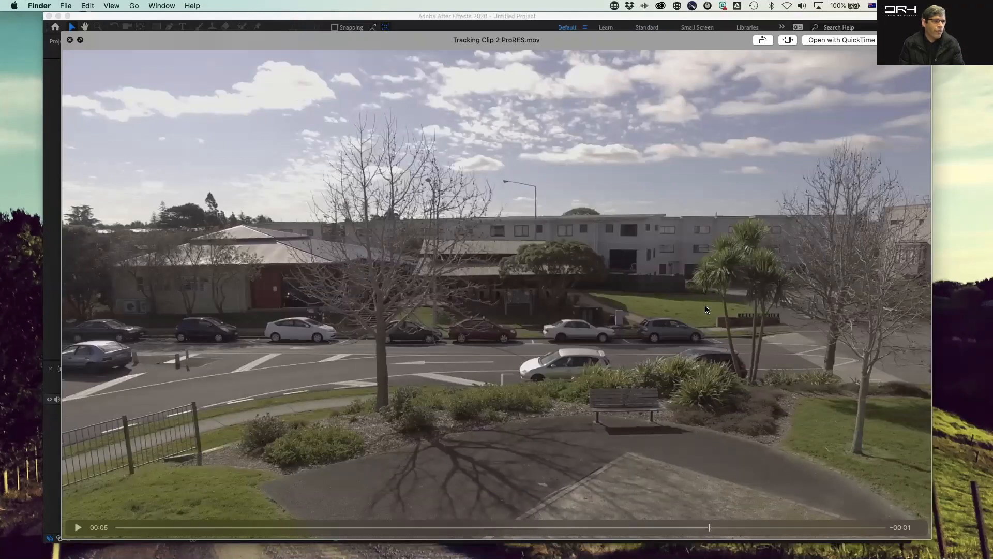
drag(711, 531, 713, 501)
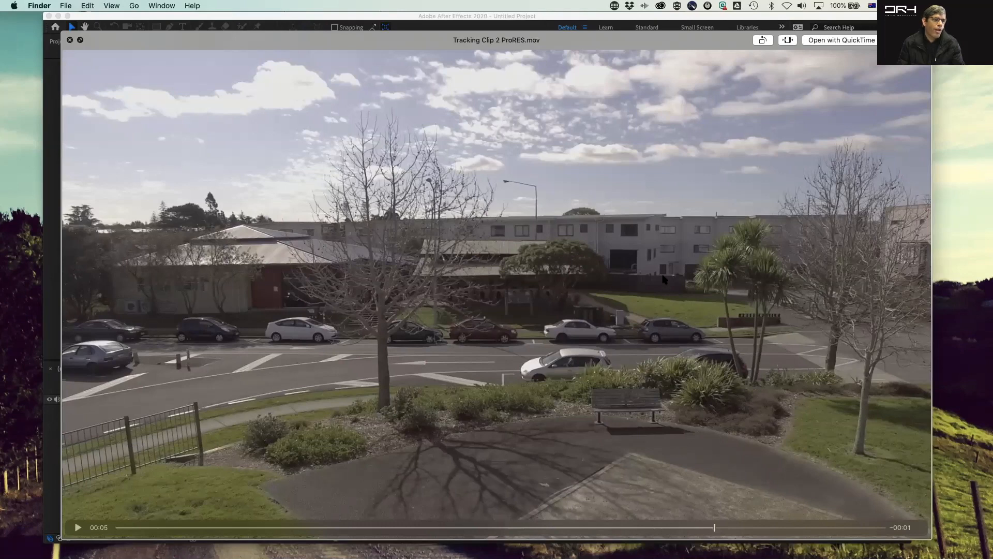
drag(716, 527, 612, 528)
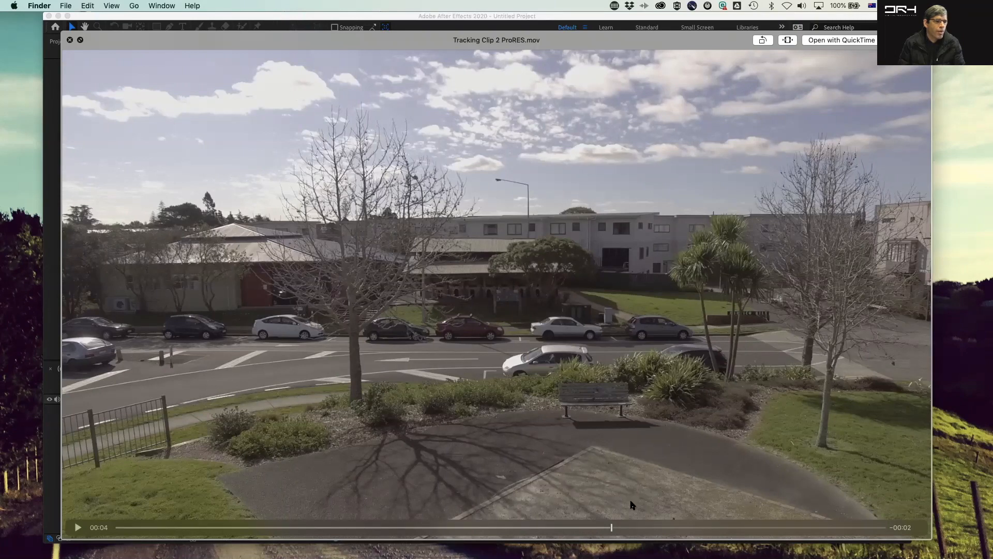
drag(612, 527, 221, 528)
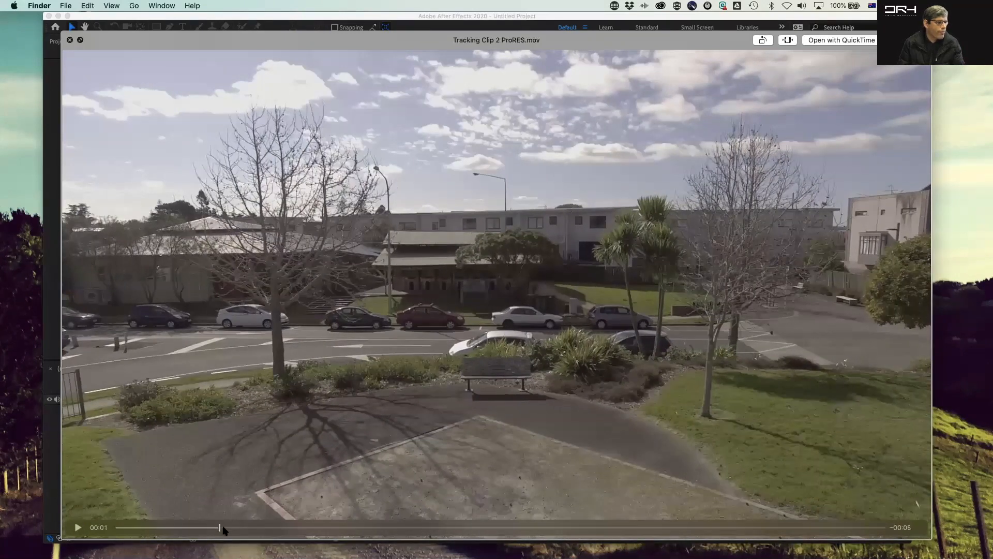
drag(220, 529, 266, 518)
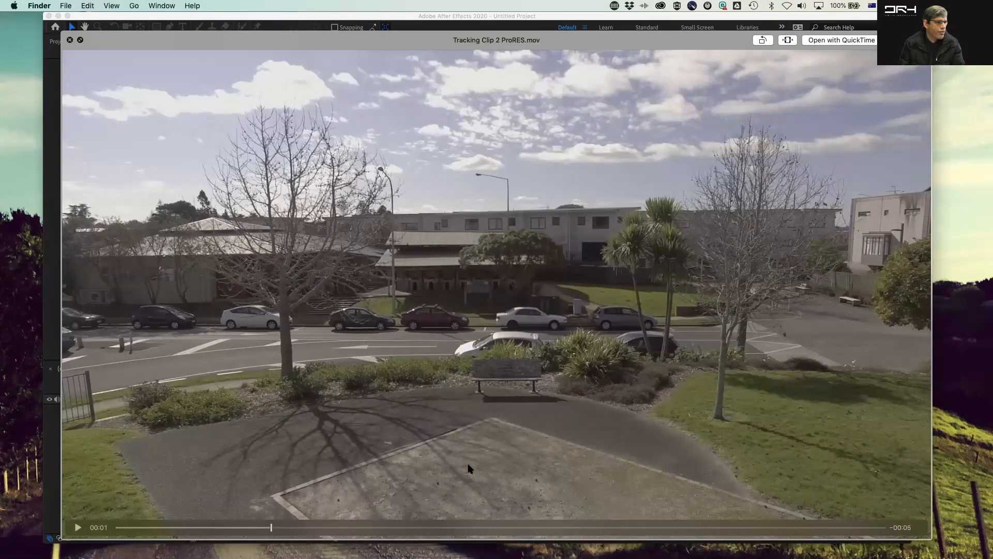
drag(272, 528, 331, 518)
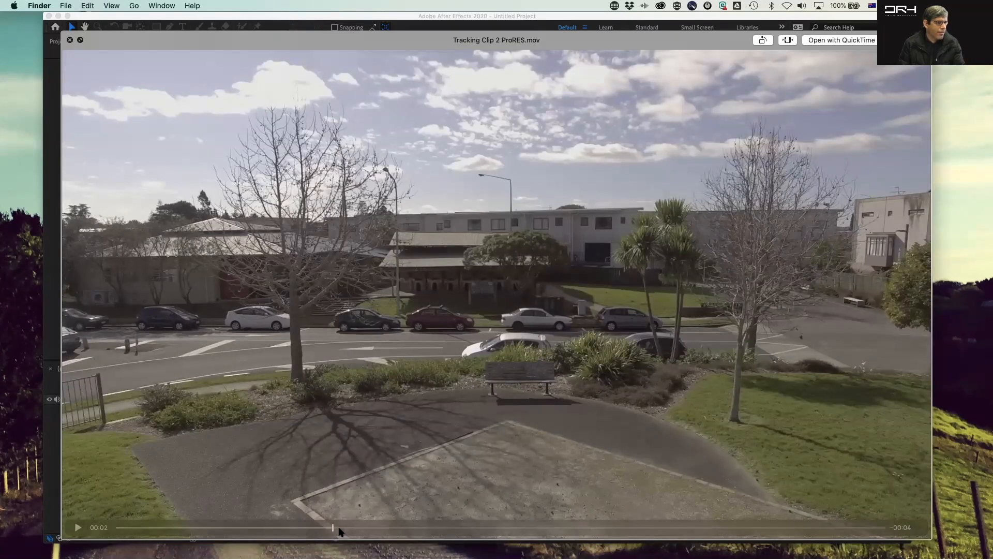
drag(333, 526, 411, 498)
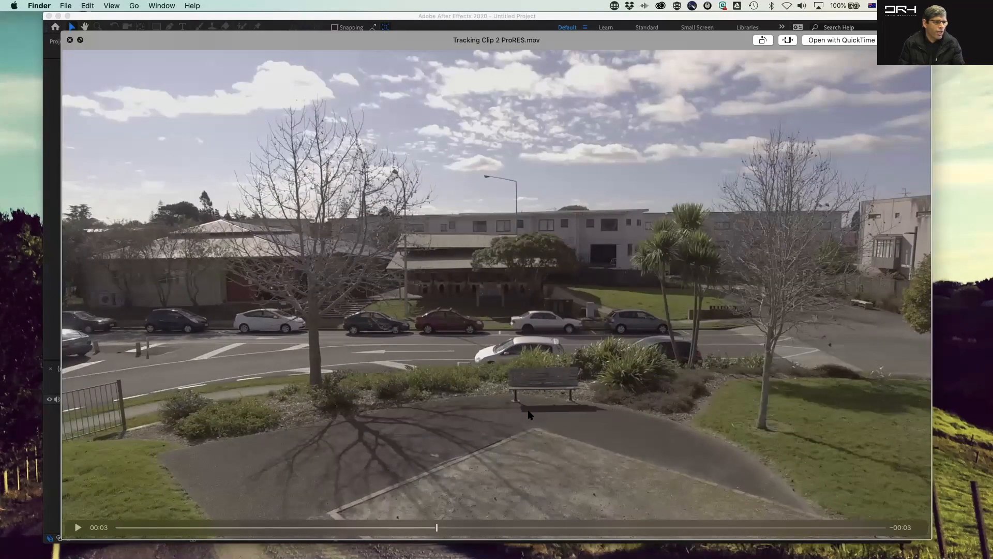
drag(436, 527, 293, 525)
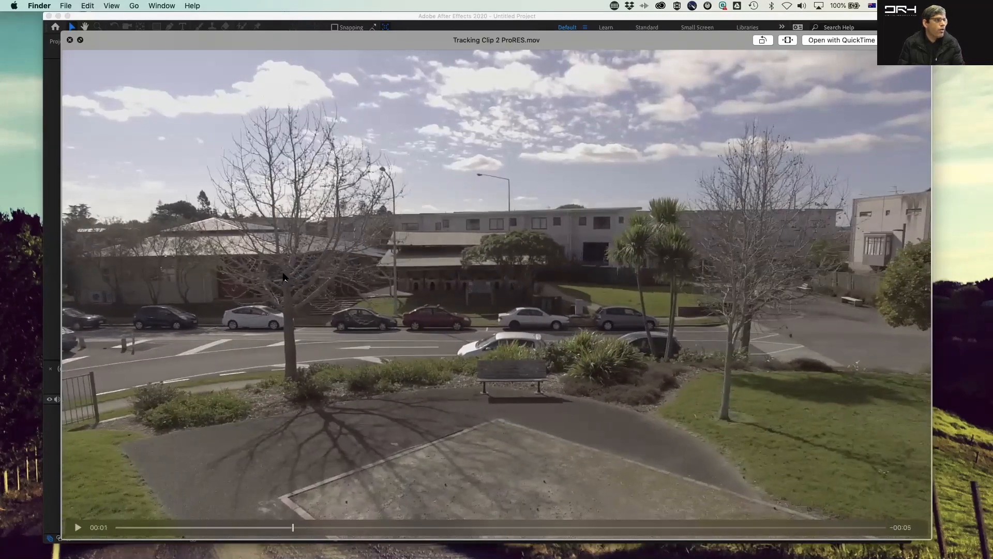
click(70, 39)
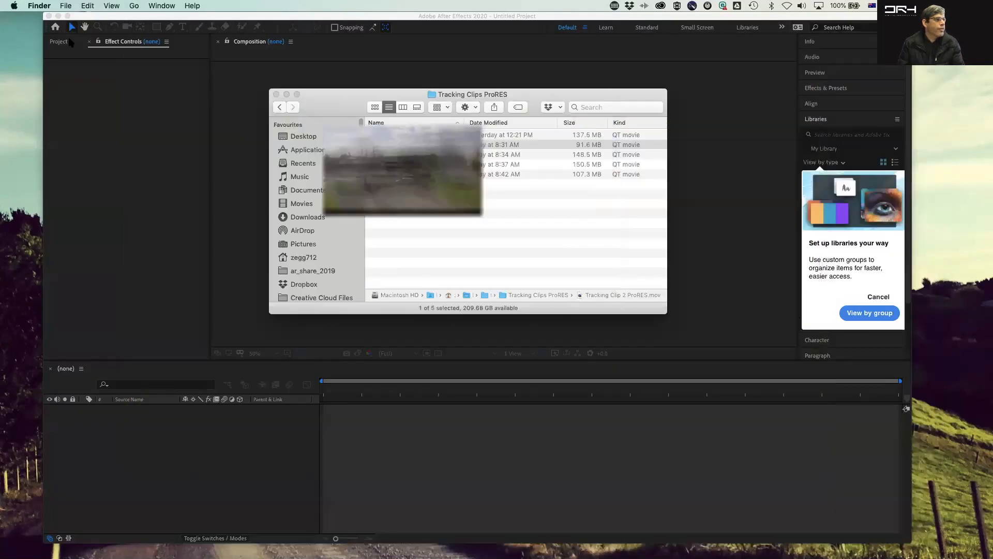
Step: Preview the other tracking clips again from Tracking Clip 1 through Tracking Clip 5, returning to Tracking Clip 2
click(442, 242)
key(Down)
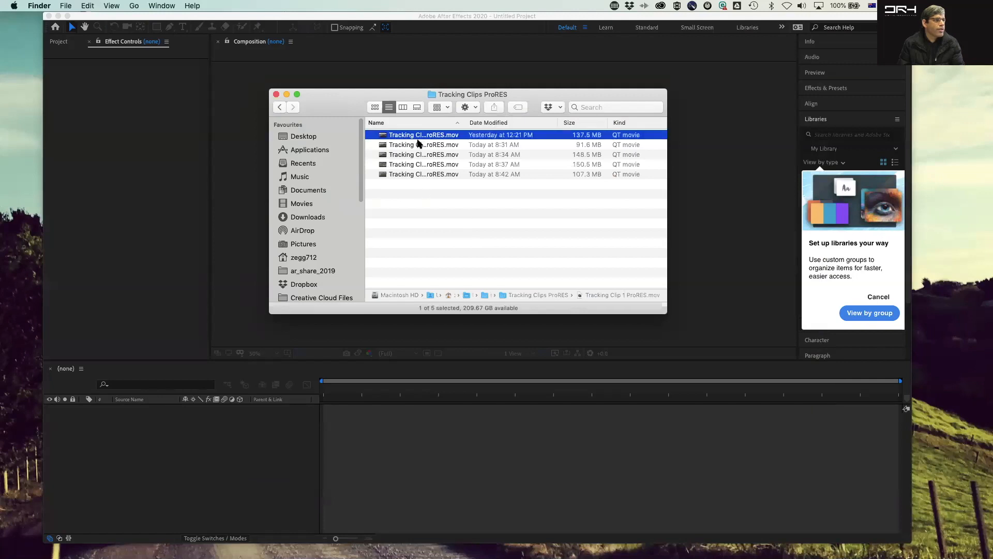
key(space)
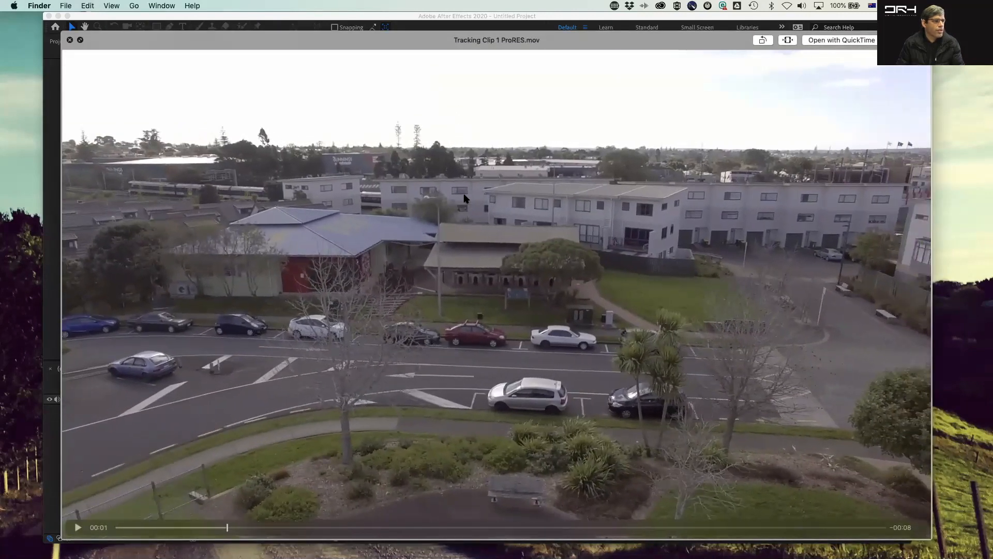
key(Down)
key(Down)
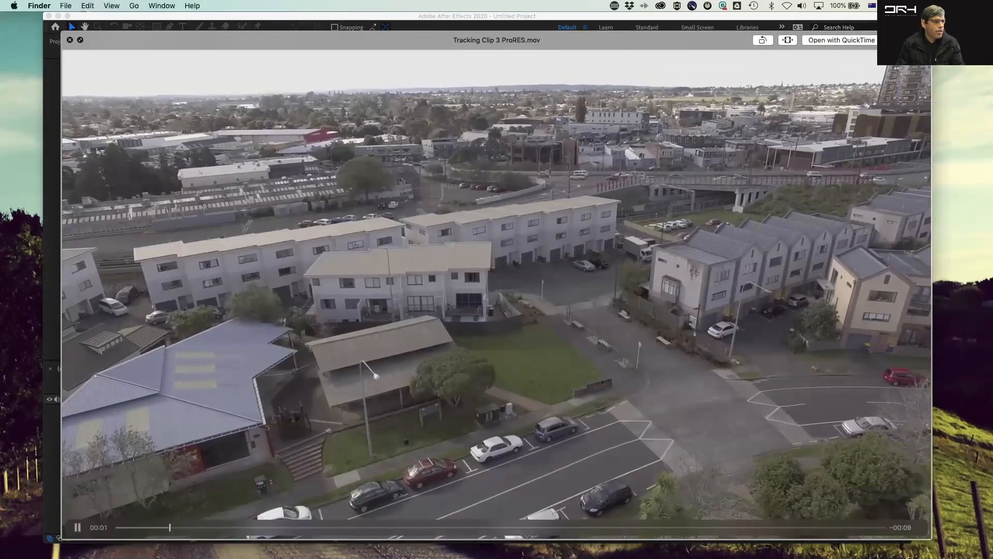
key(Down)
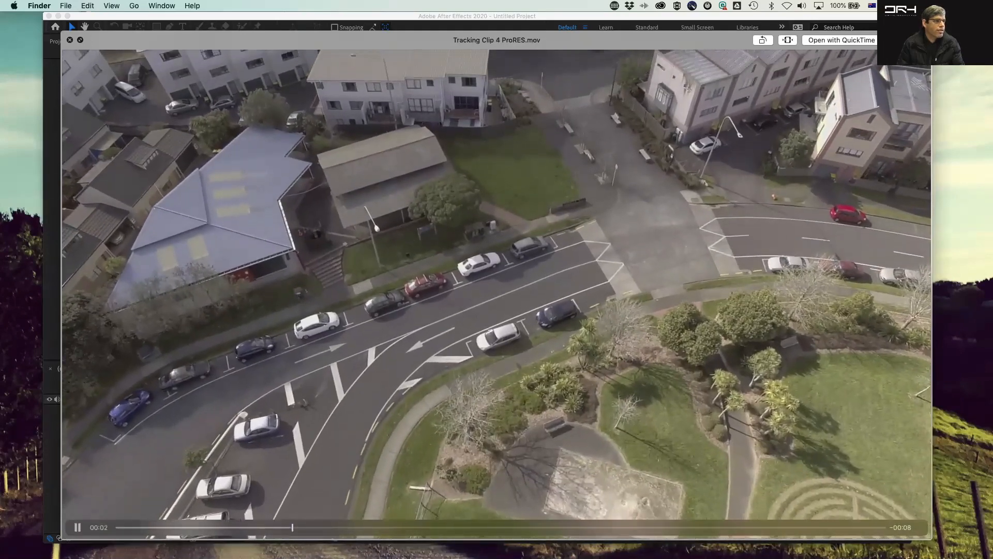
key(Down)
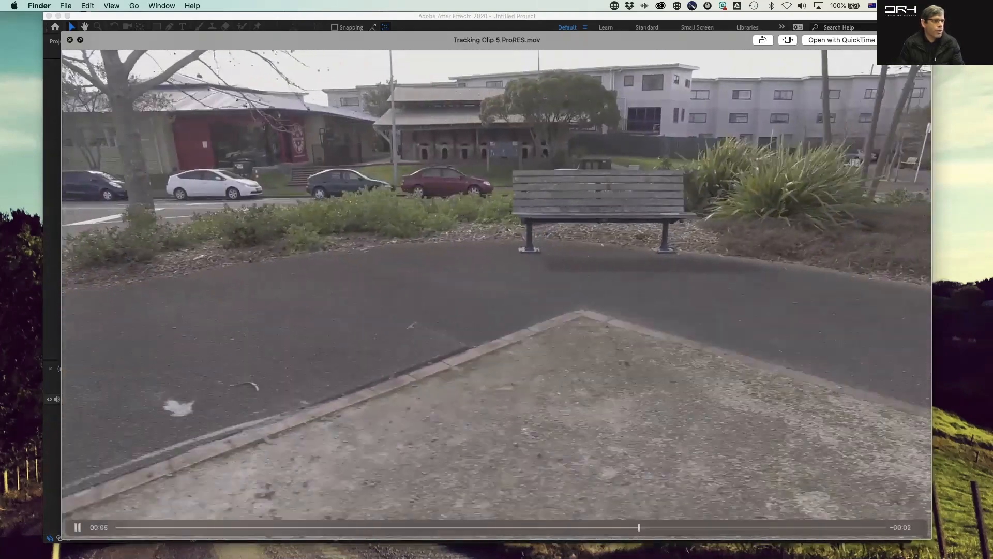
key(Up)
key(Up)
key(Up)
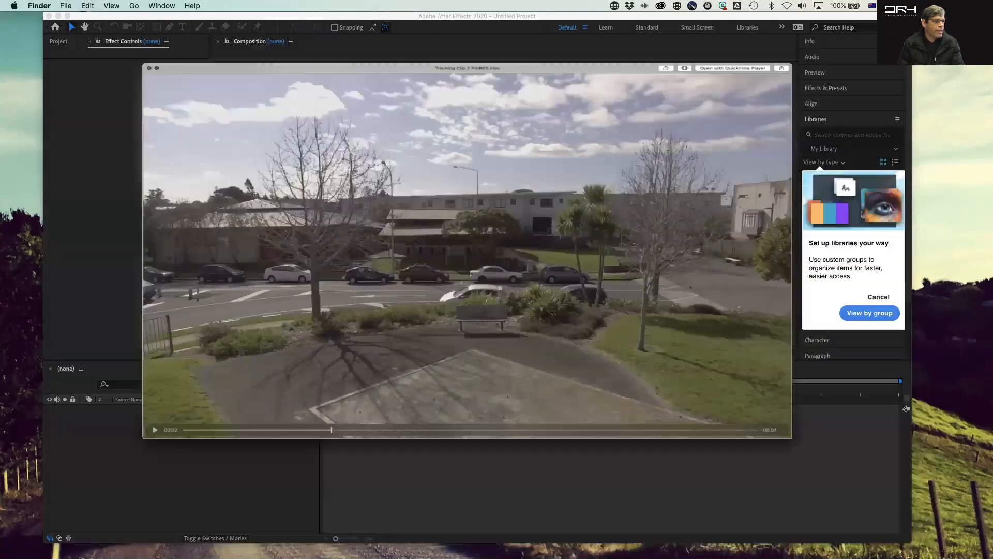
key(space)
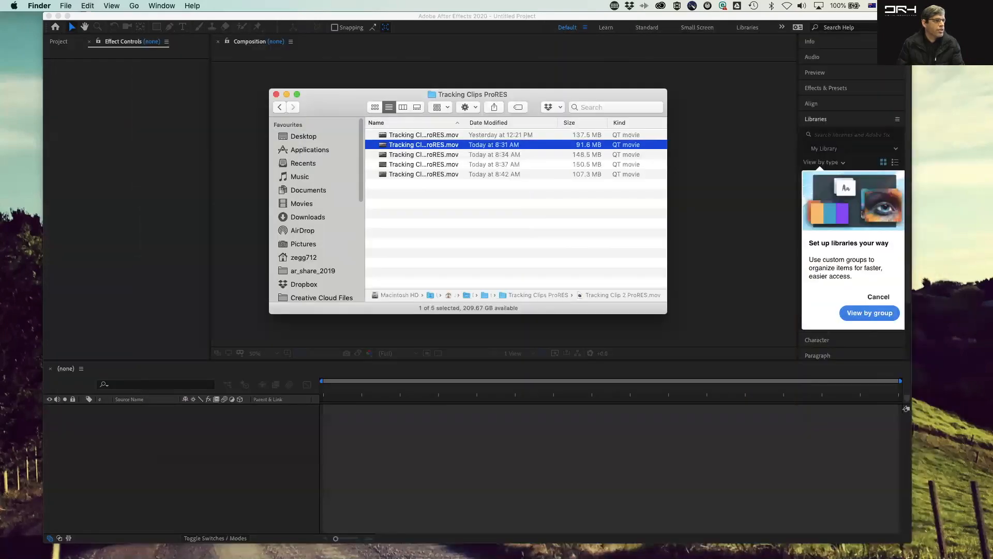
Step: Import Tracking Clip 2 ProRES.mov from the Finder folder into the After Effects Project panel
drag(440, 147, 124, 292)
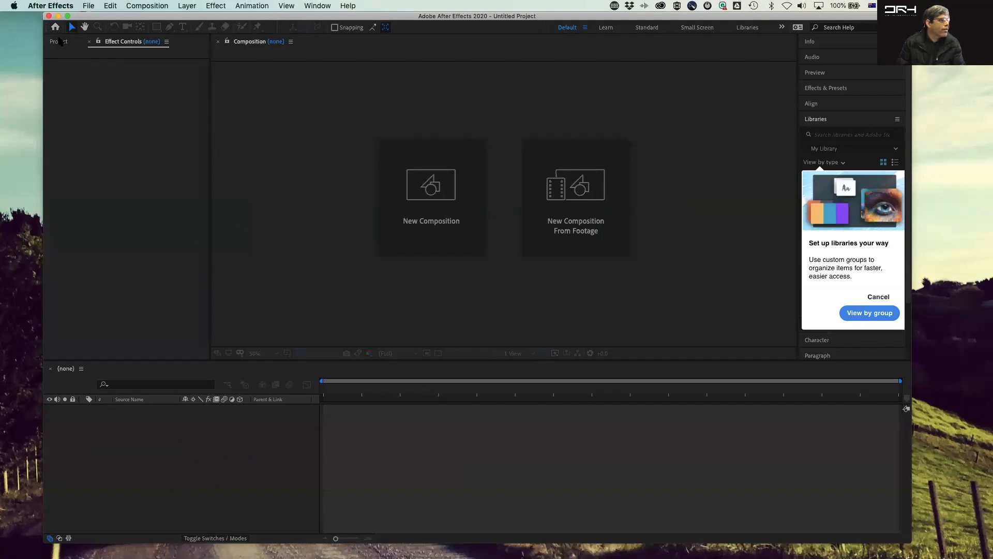
click(58, 41)
key(super+Tab)
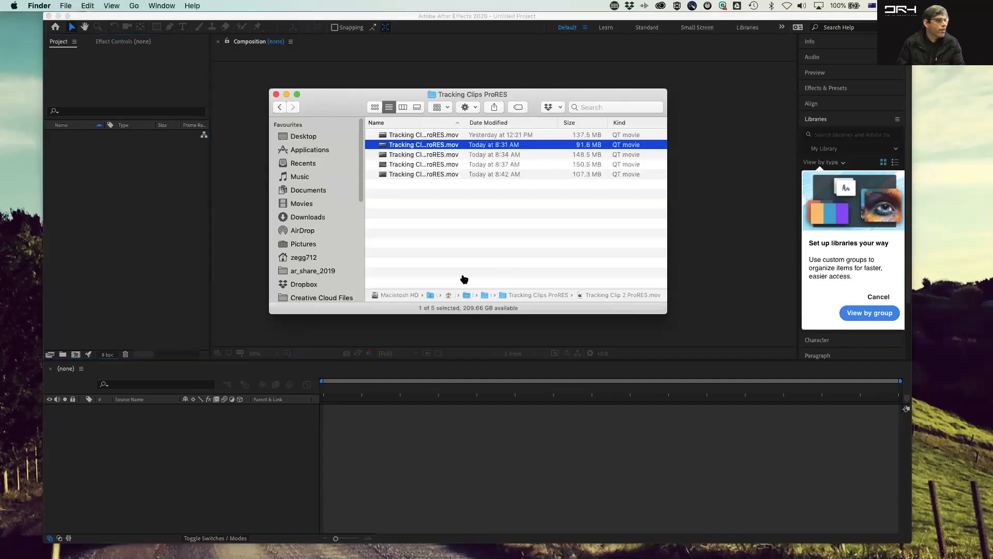
drag(436, 146, 125, 219)
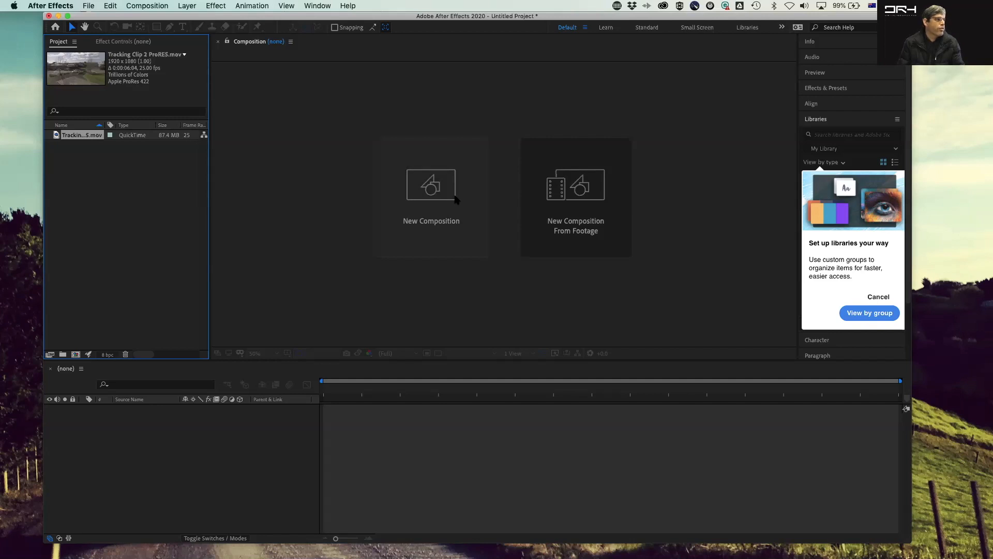
Step: Create a new composition from the Tracking Clip 2 footage and play it back
drag(56, 139, 76, 356)
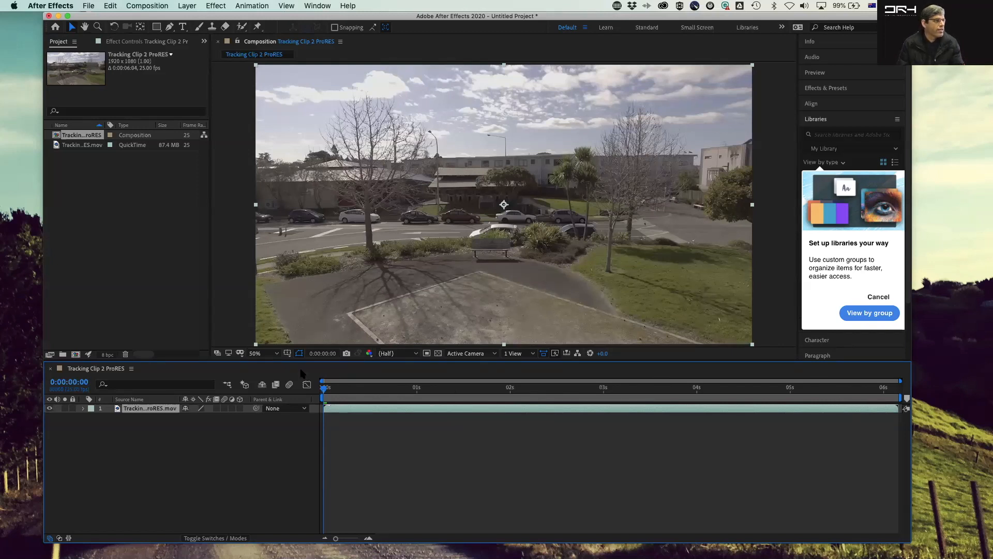
click(63, 146)
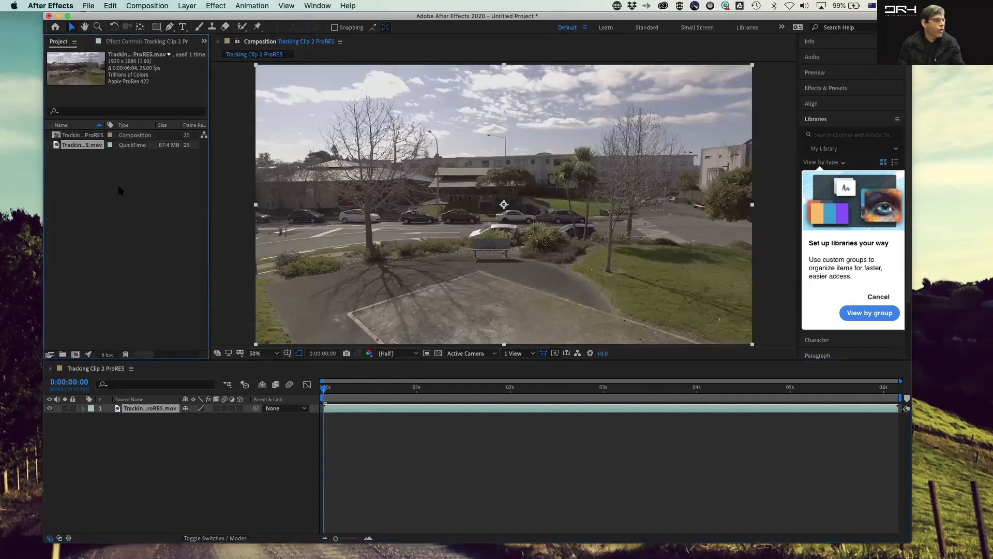
click(153, 209)
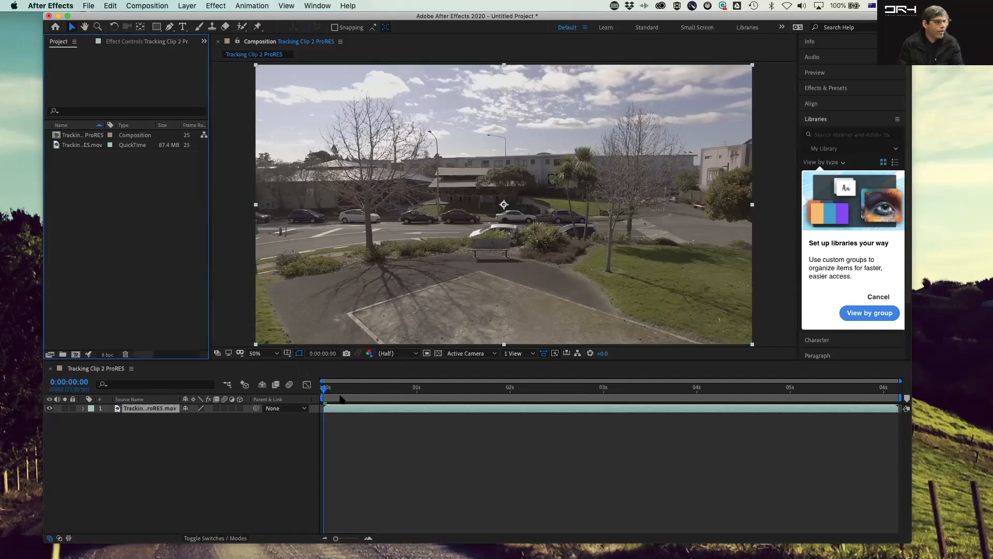
click(341, 398)
key(space)
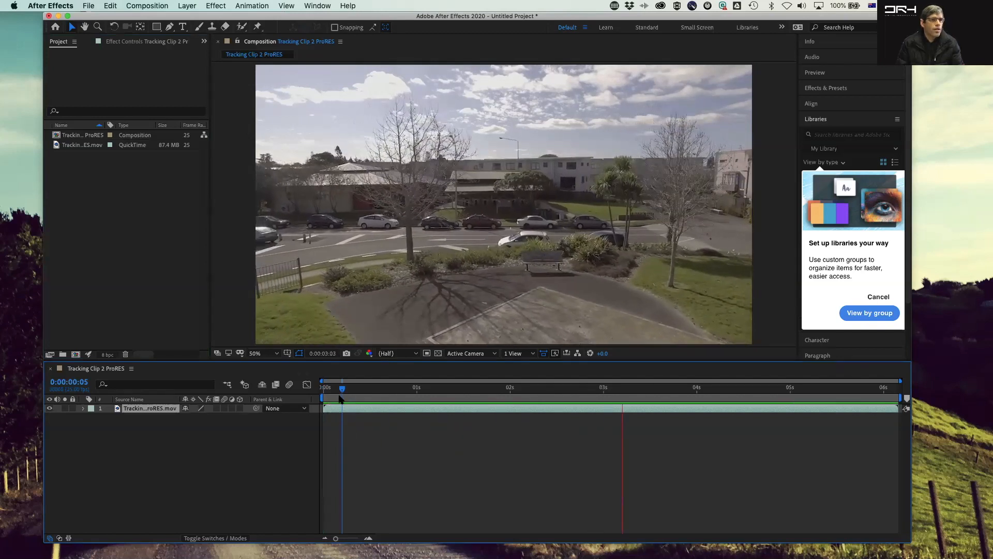
Step: Dismiss the library setup prompt and collapse the Libraries panel
click(876, 298)
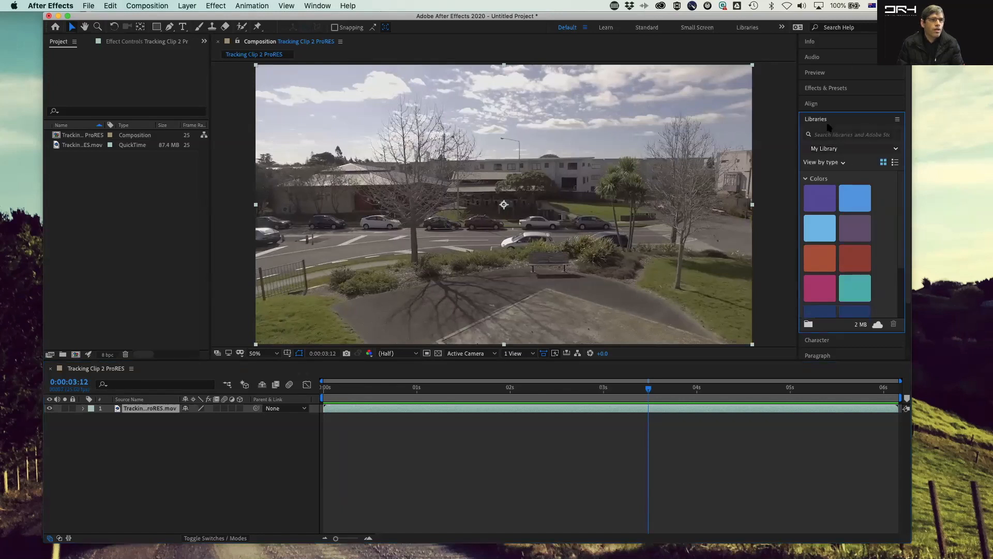
click(847, 122)
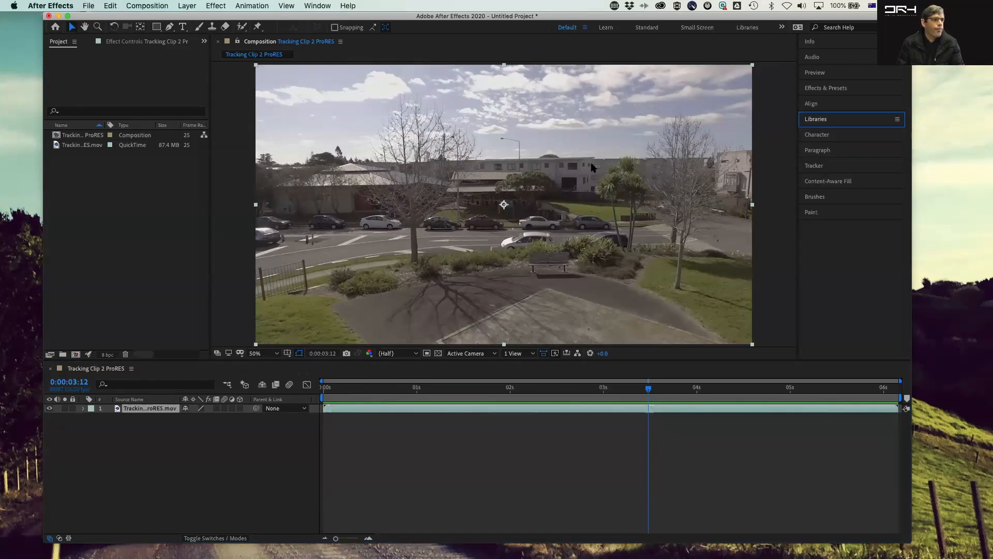
Step: Scrub the composition's playhead back to the first frame
drag(649, 391, 610, 397)
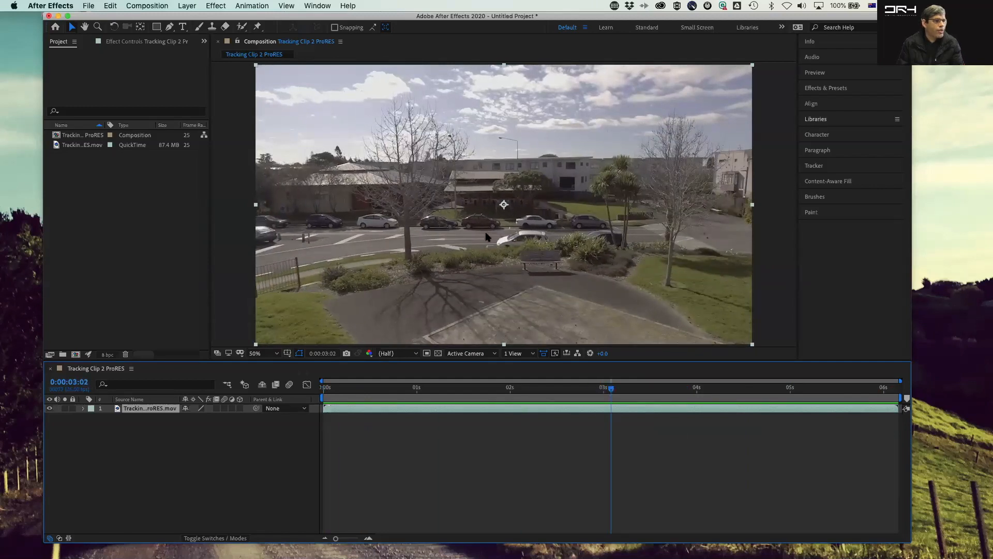
drag(612, 394, 325, 396)
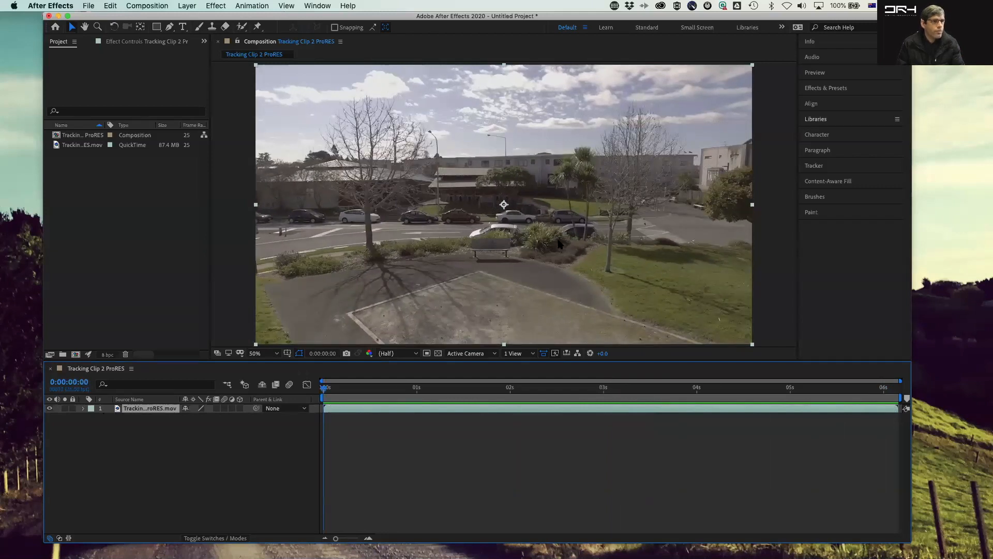
Step: Open the Tracker panel and start Track Motion on the footage layer
click(815, 167)
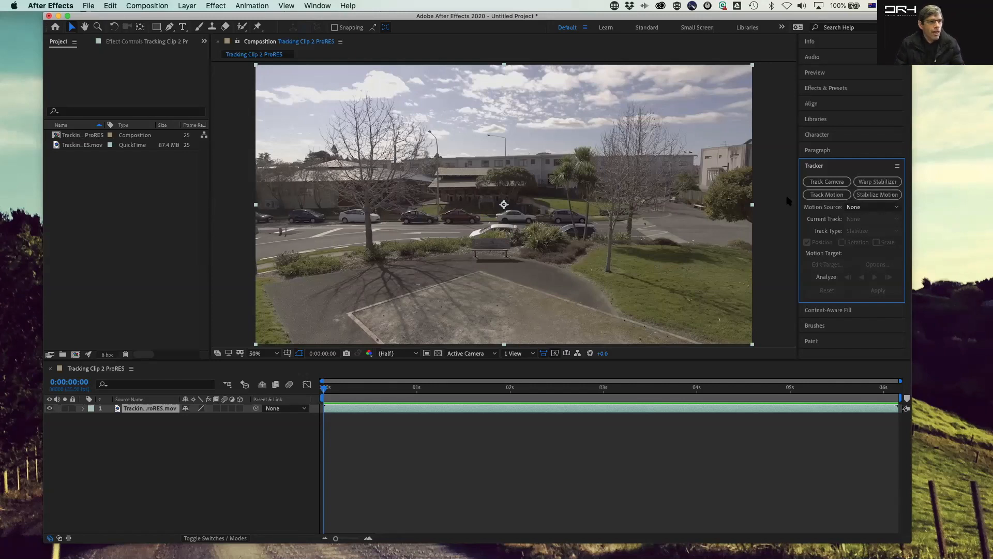
click(833, 196)
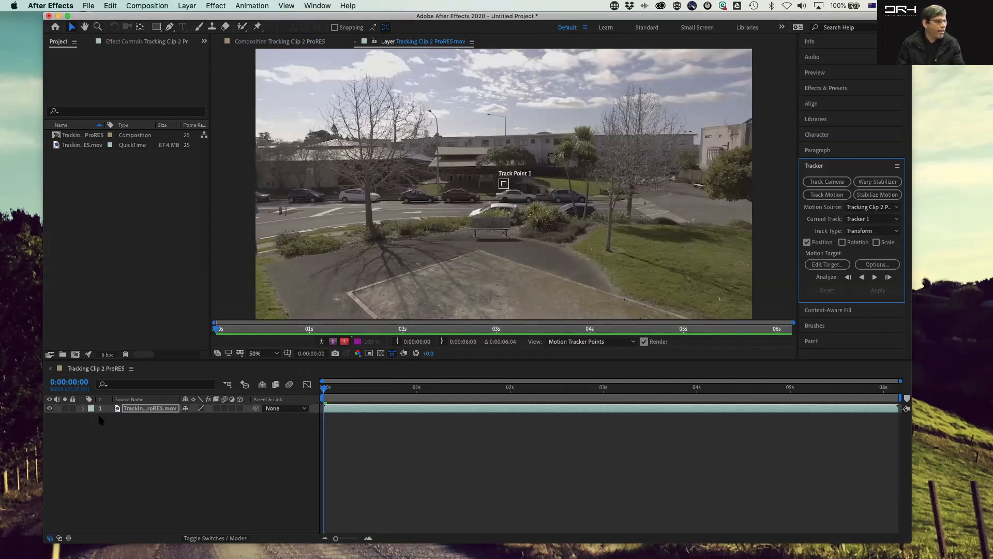
Step: Expand the footage layer's Motion Trackers down to Track Point 1 and check the Motion Source setting
click(82, 409)
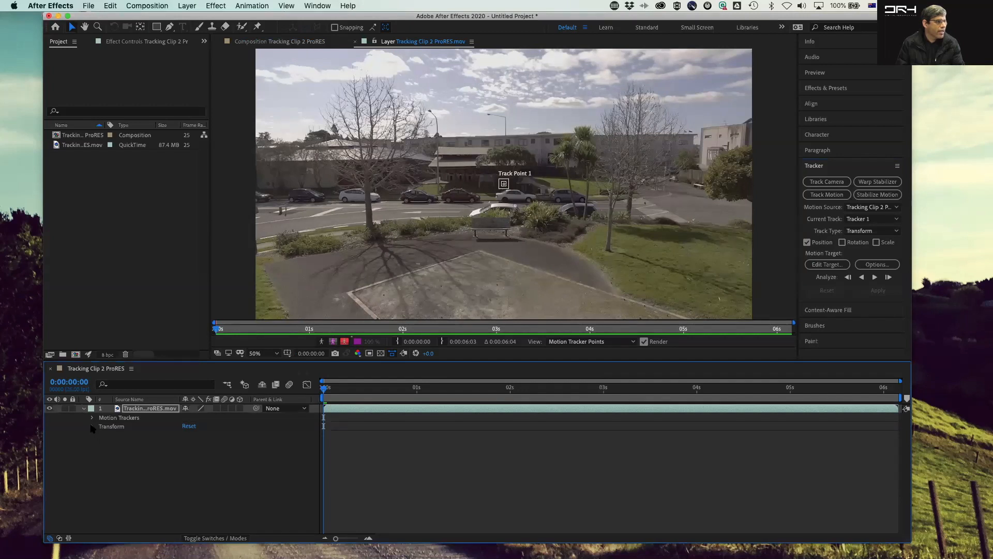
click(92, 418)
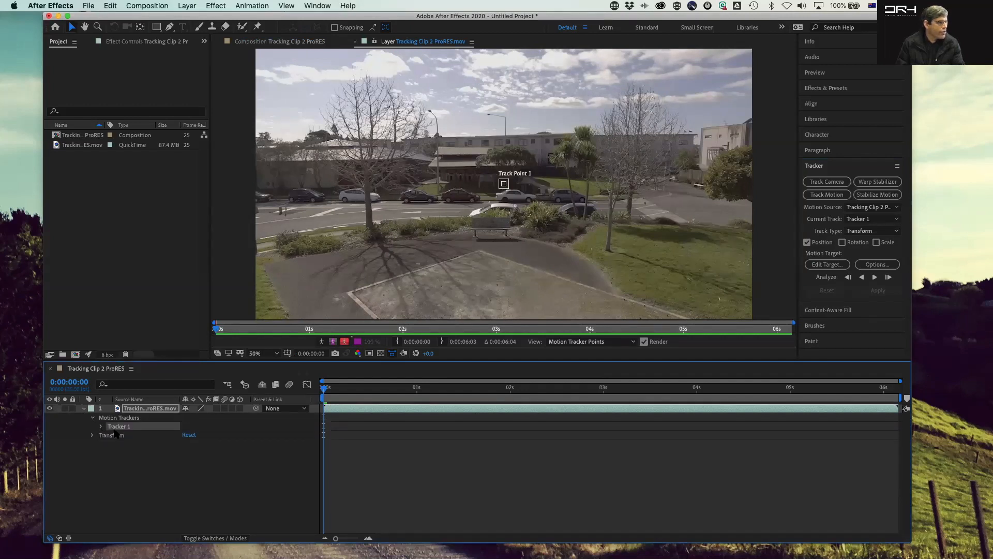
click(92, 436)
click(93, 436)
click(101, 426)
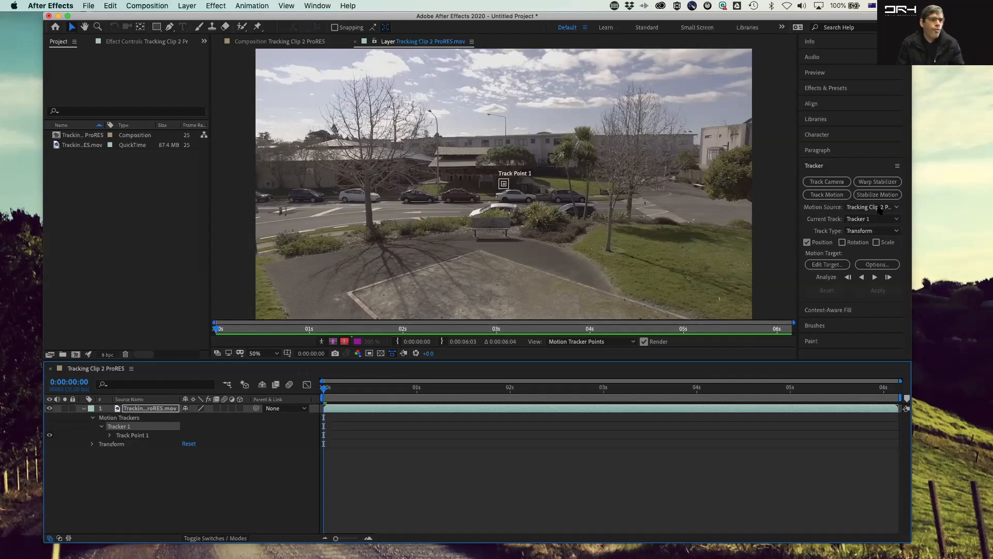
click(894, 208)
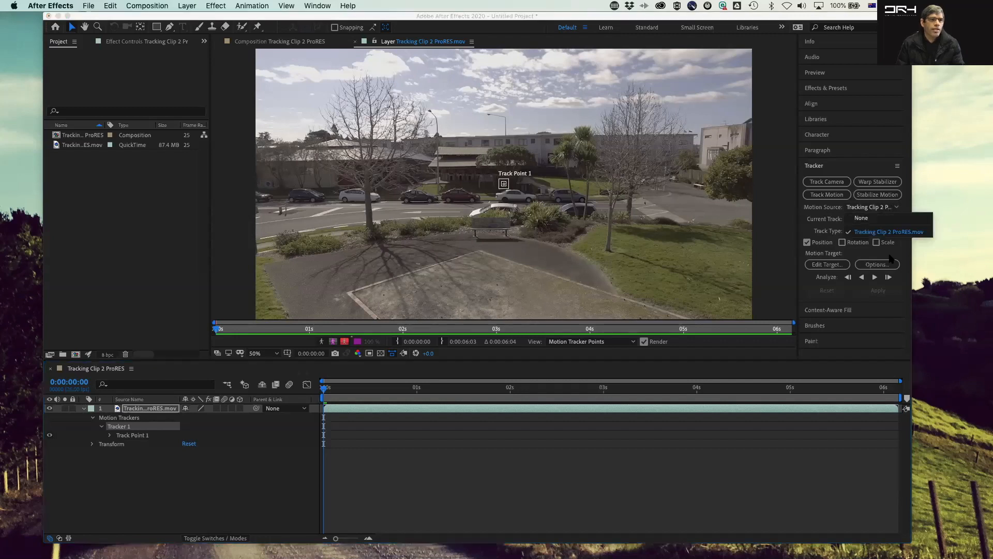
click(827, 209)
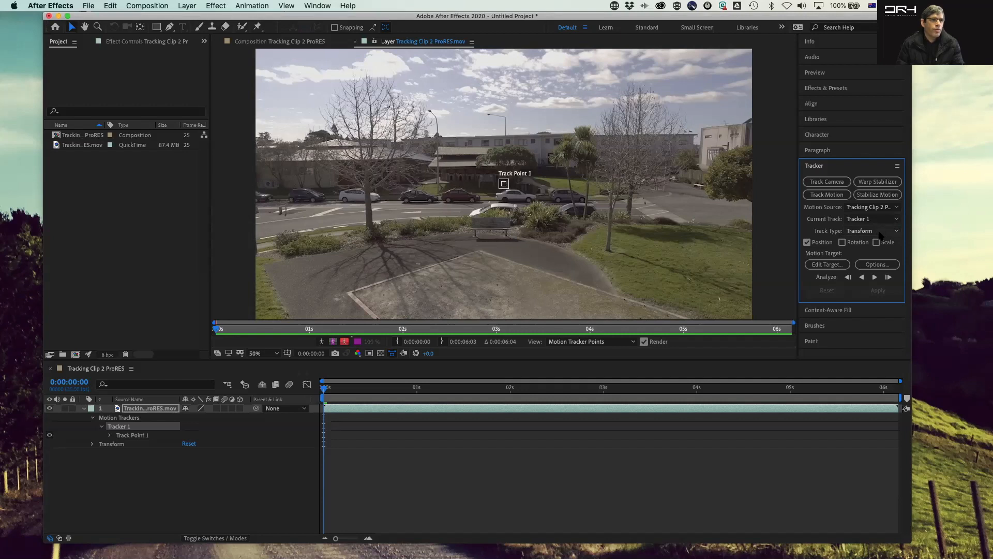
Step: Move Track Point 1 onto the bench's left leg and enlarge its search region
scroll(500, 186, up, 4)
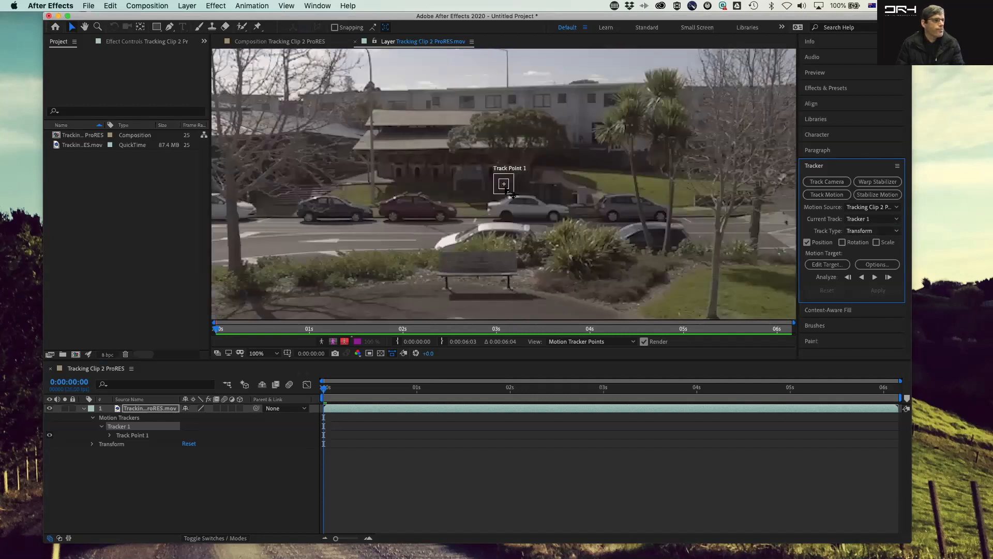
scroll(522, 248, down, 4)
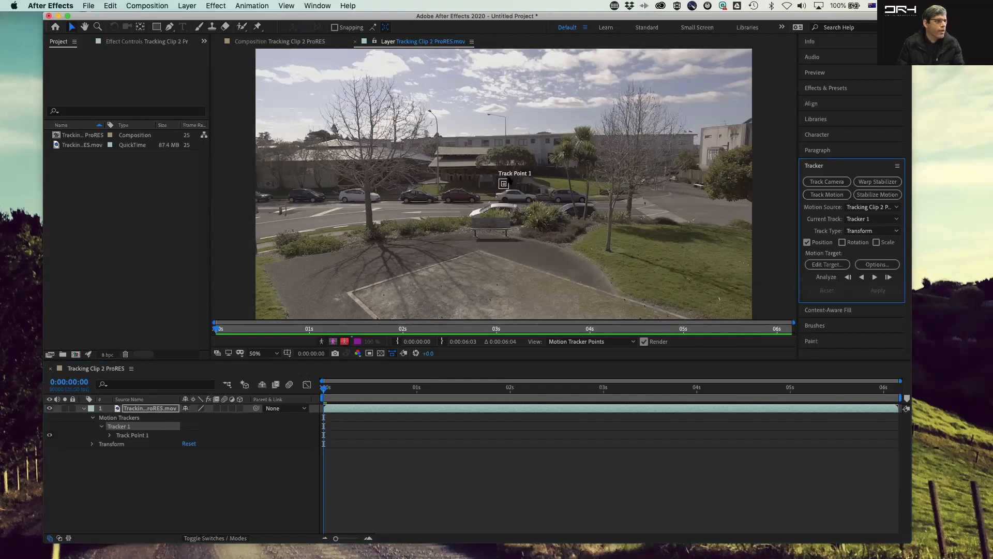
scroll(509, 180, up, 2)
drag(507, 189, 510, 185)
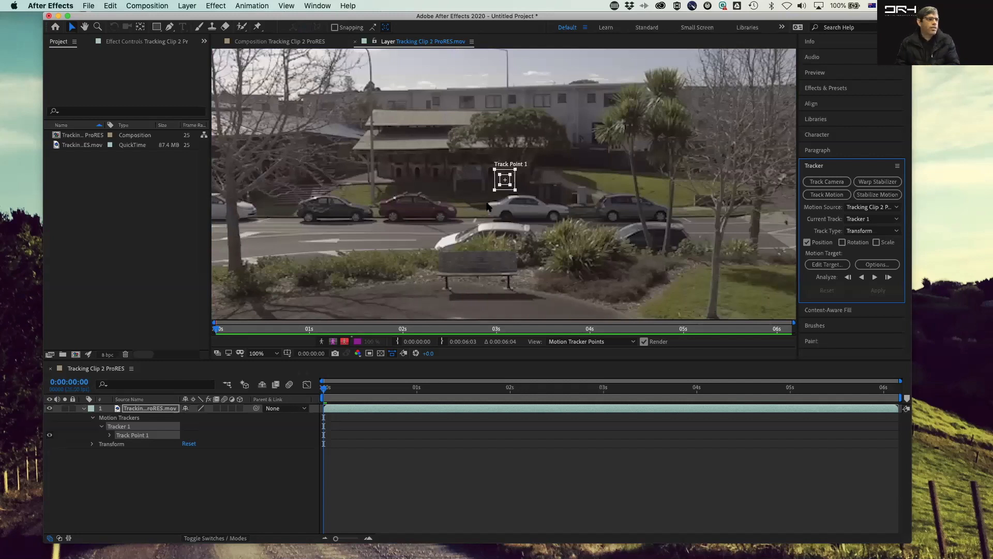
drag(515, 190, 556, 216)
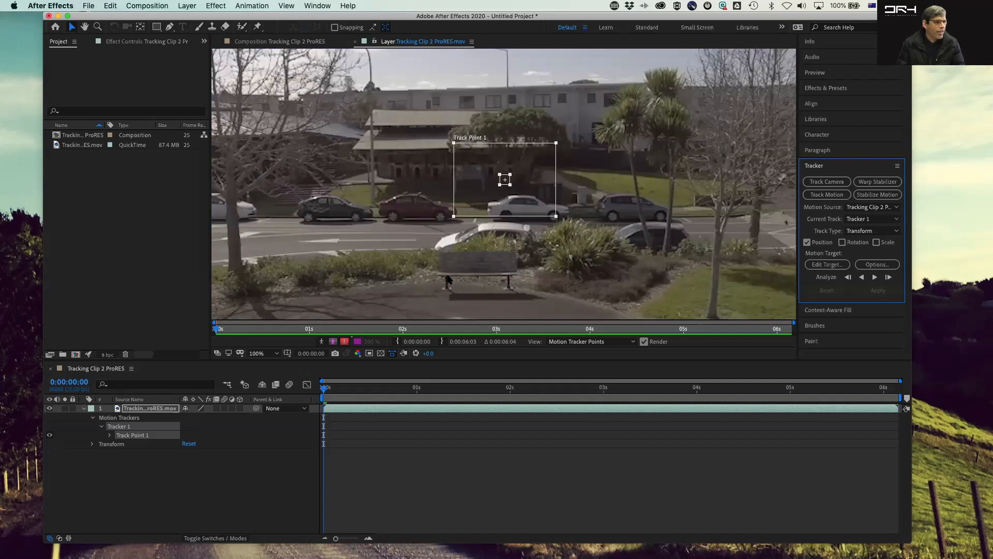
drag(507, 185, 446, 277)
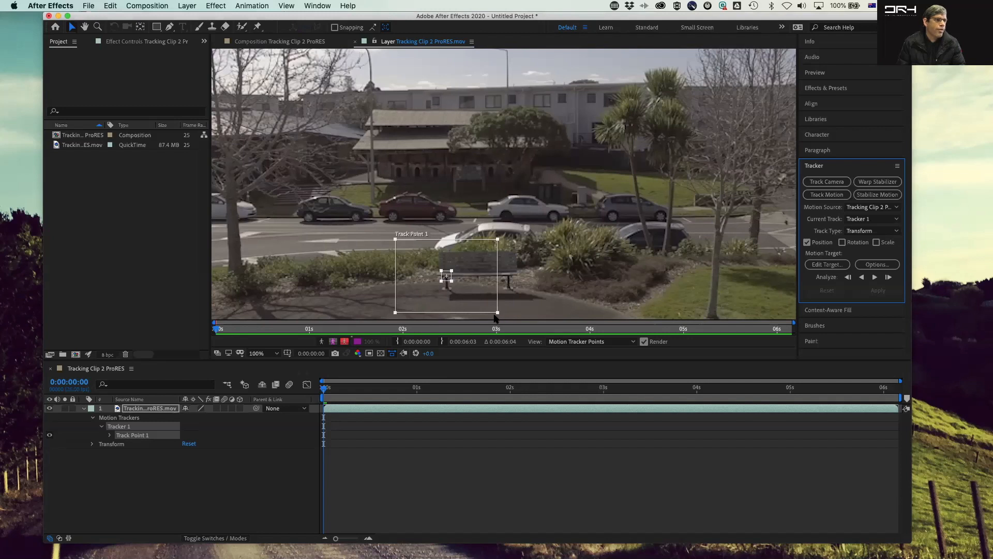
Step: Shrink Track Point 1's search region to a small box around the bench leg
drag(498, 312, 468, 297)
mouse_move(327, 389)
mouse_down()
mouse_move(414, 392)
mouse_move(314, 386)
mouse_up()
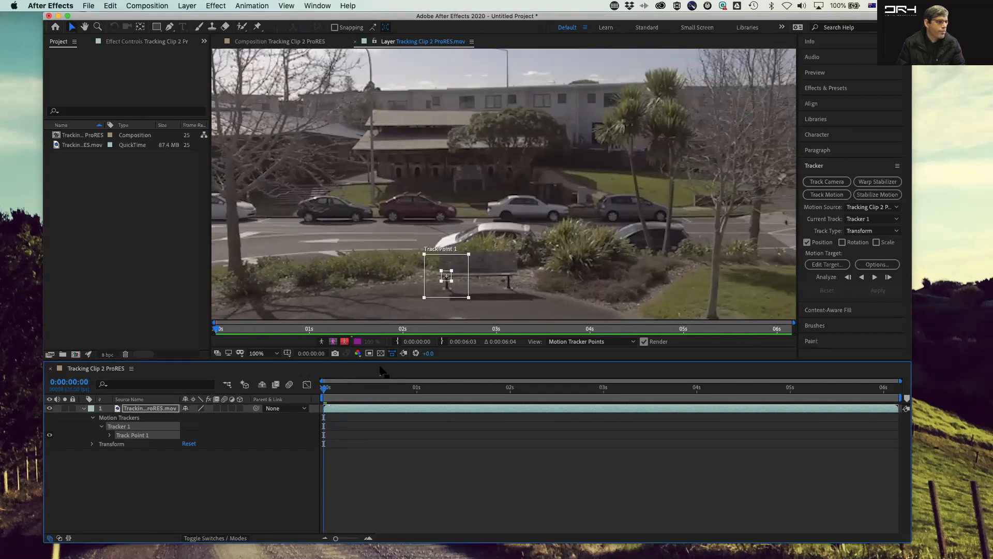
drag(469, 298, 463, 296)
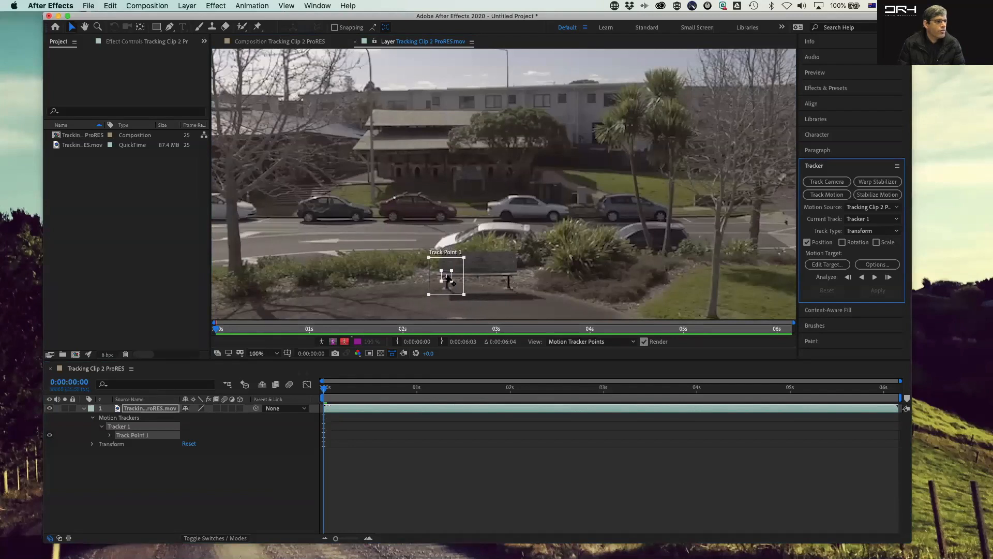
click(448, 280)
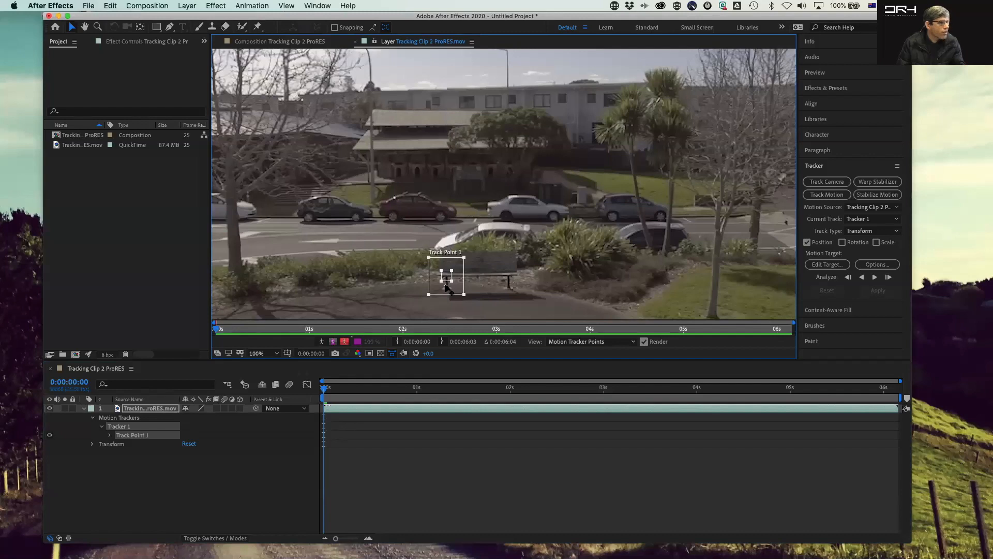
drag(447, 279, 487, 280)
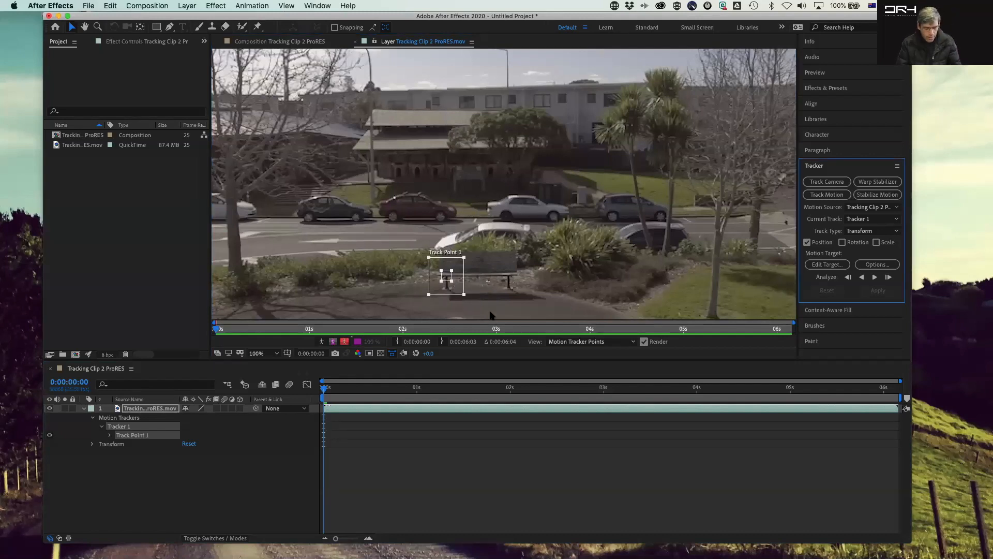
key(super+z)
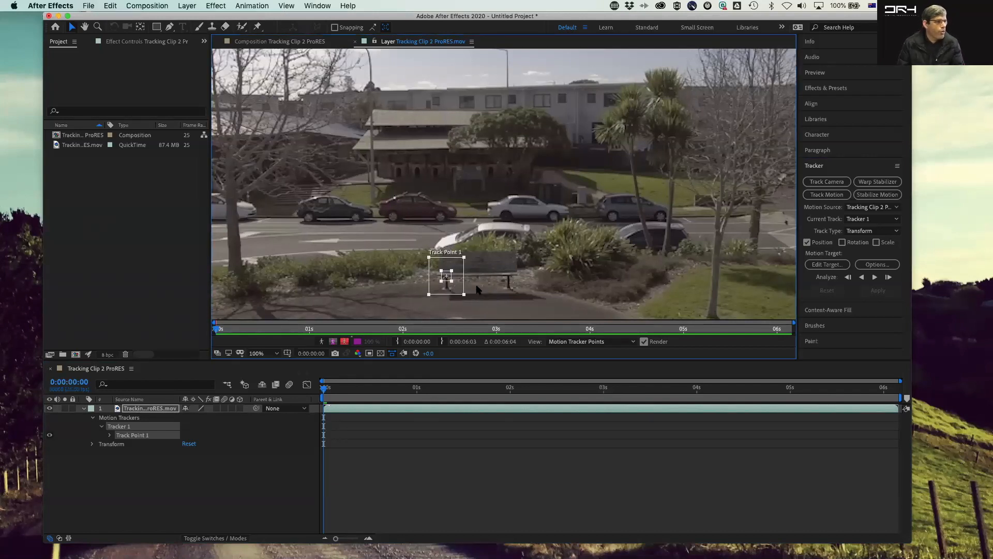
Step: Refine Track Point 1's feature region around the bench leg at higher magnification
scroll(444, 277, up, 1)
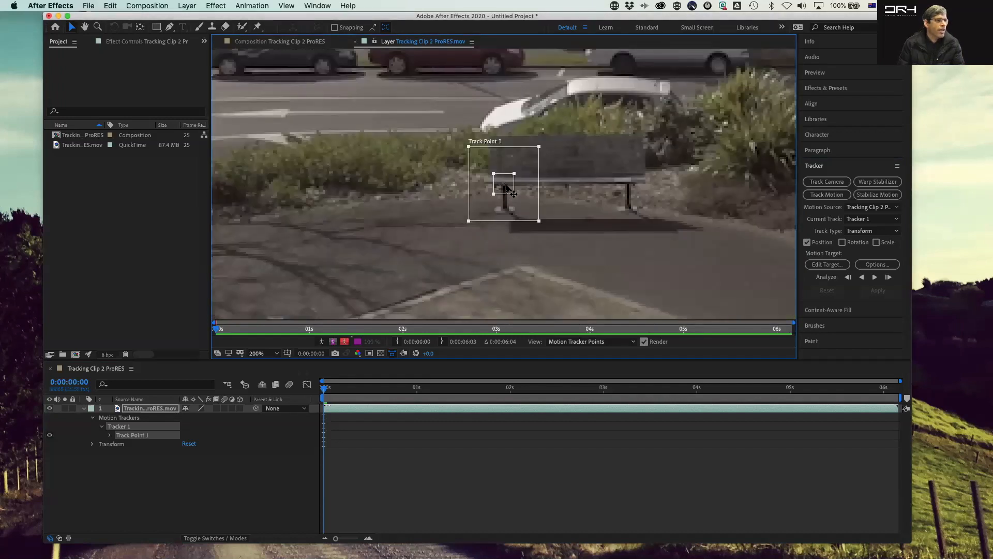
mouse_move(497, 179)
mouse_down()
mouse_move(519, 171)
mouse_move(487, 159)
mouse_move(502, 184)
mouse_up()
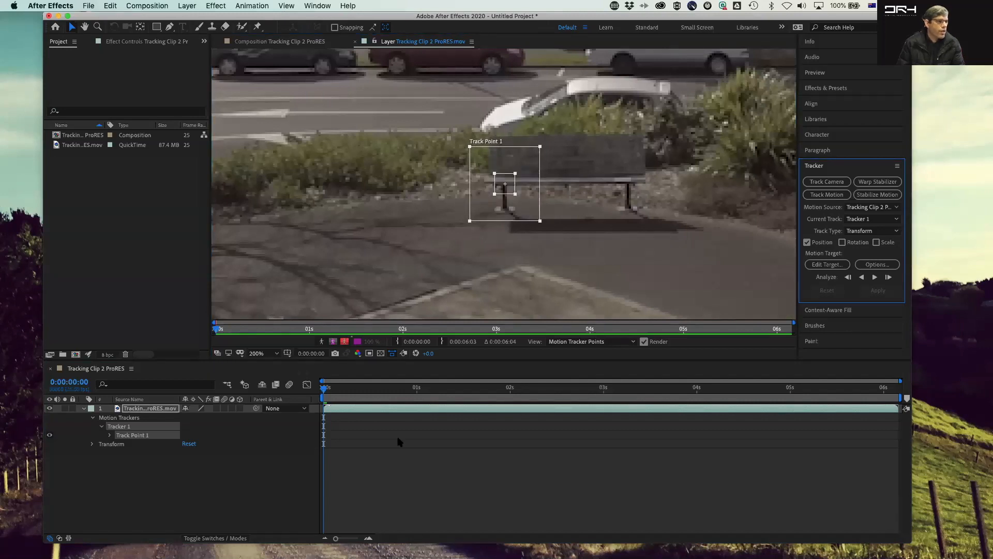
scroll(580, 206, down, 4)
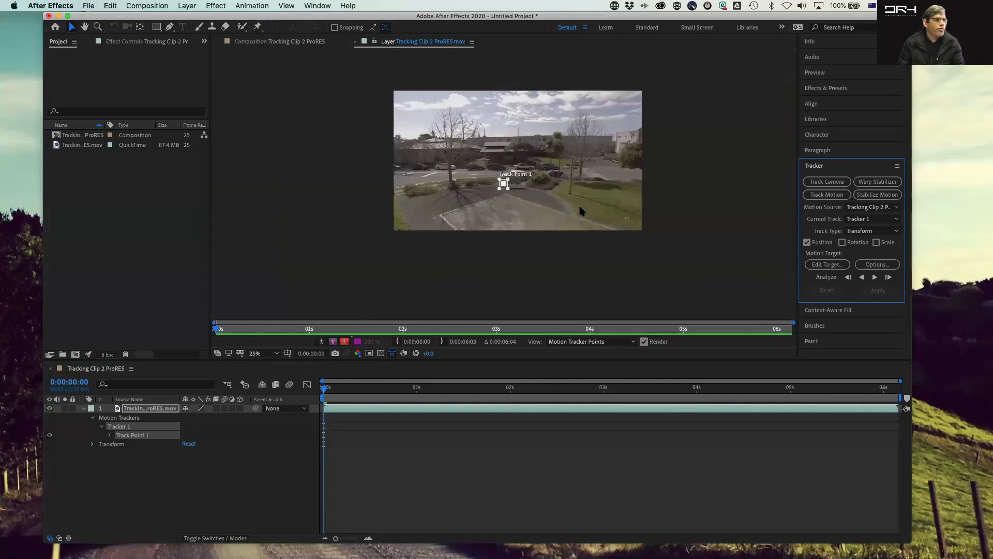
scroll(579, 206, up, 2)
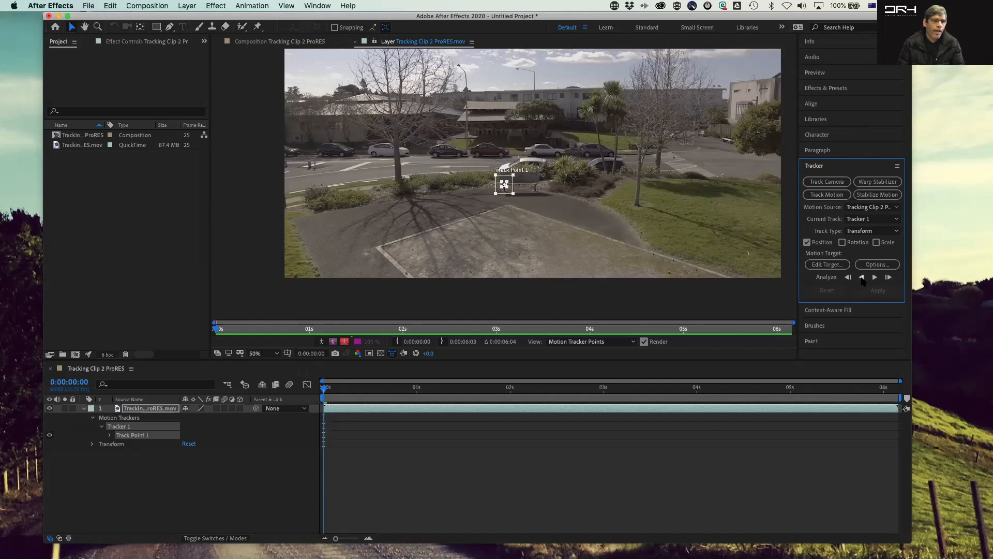
Step: Analyze Track Point 1 forward through the clip
click(889, 278)
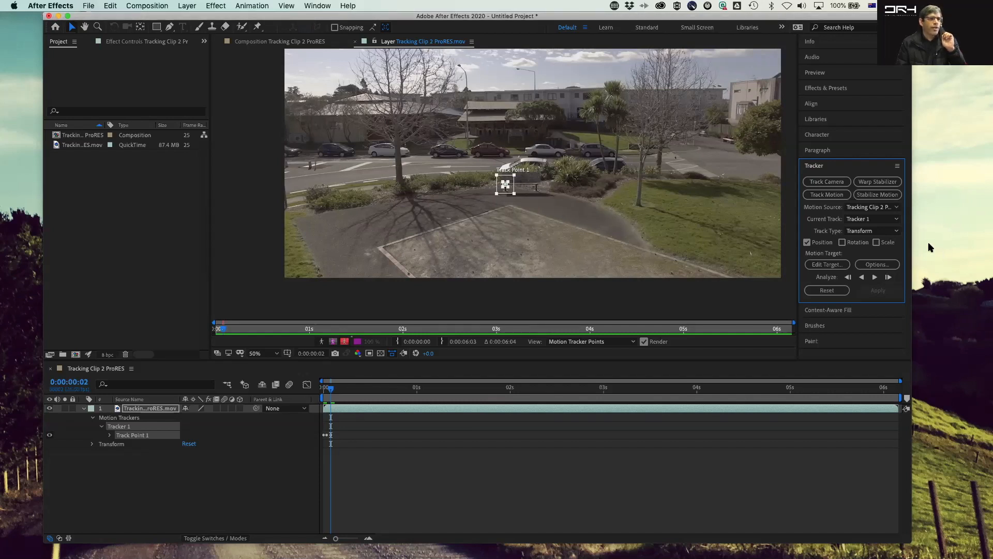
click(874, 278)
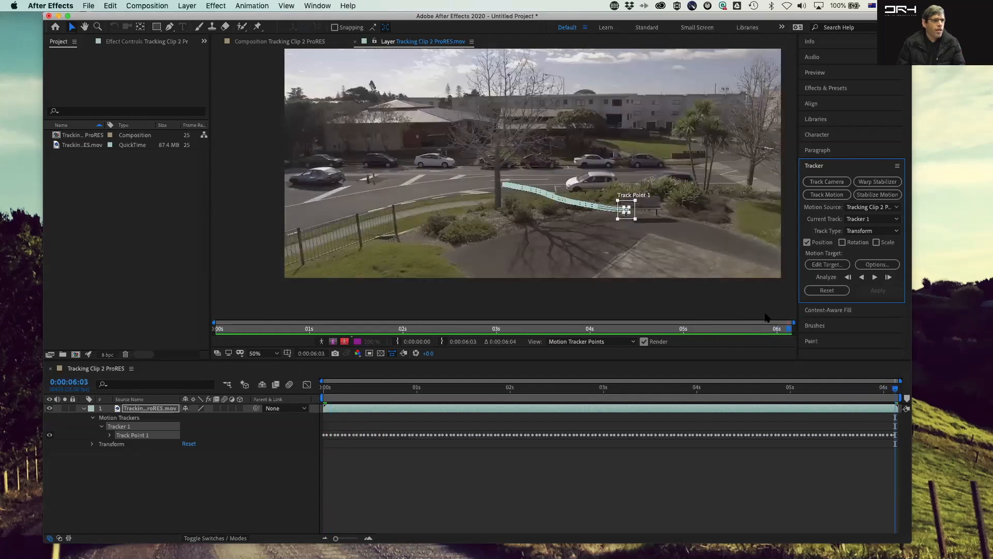
Step: Return to the start of the clip and play it back to review the track
drag(896, 394, 244, 382)
key(space)
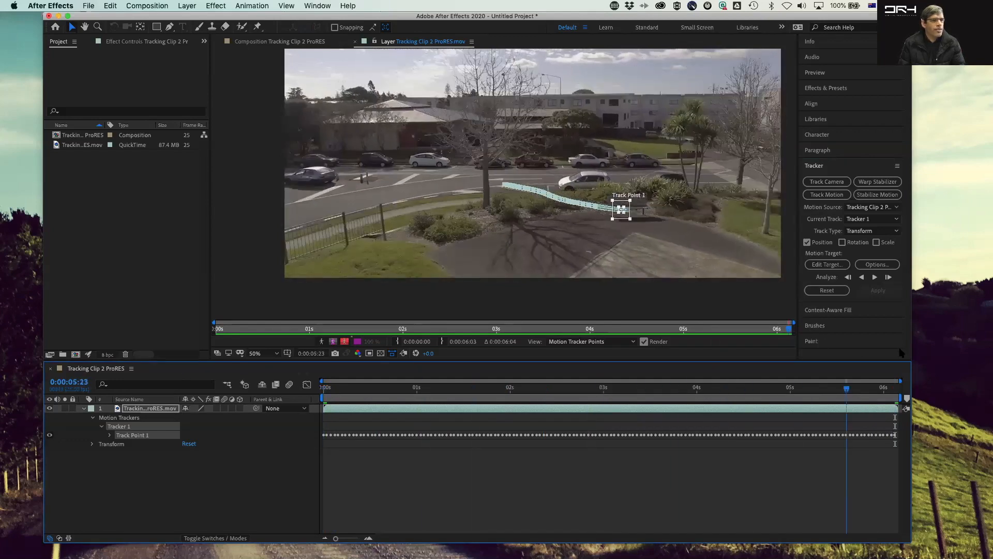
key(space)
mouse_move(267, 353)
mouse_down()
mouse_move(820, 386)
mouse_move(366, 371)
mouse_move(278, 356)
mouse_up()
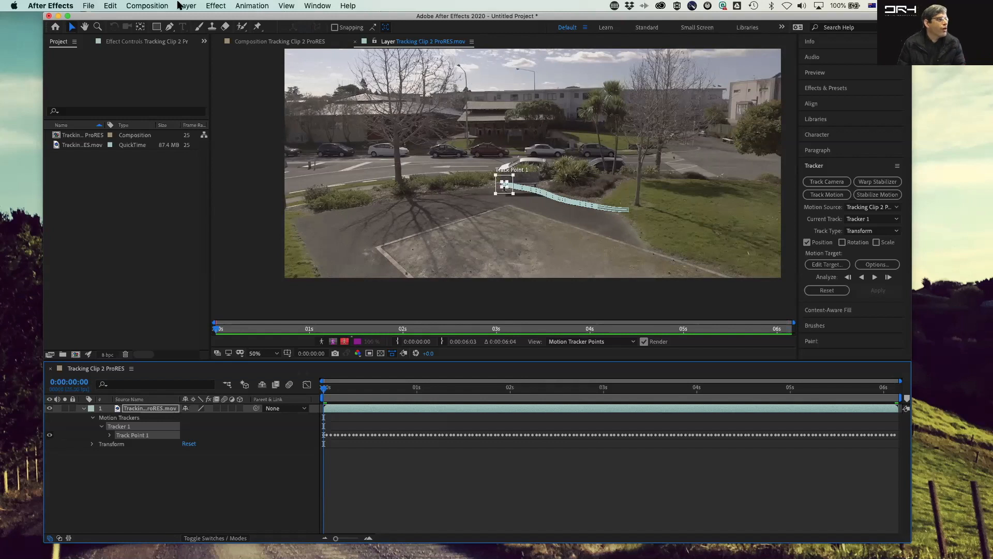
Step: Add a new Null Object layer to the composition
click(148, 5)
mouse_move(182, 5)
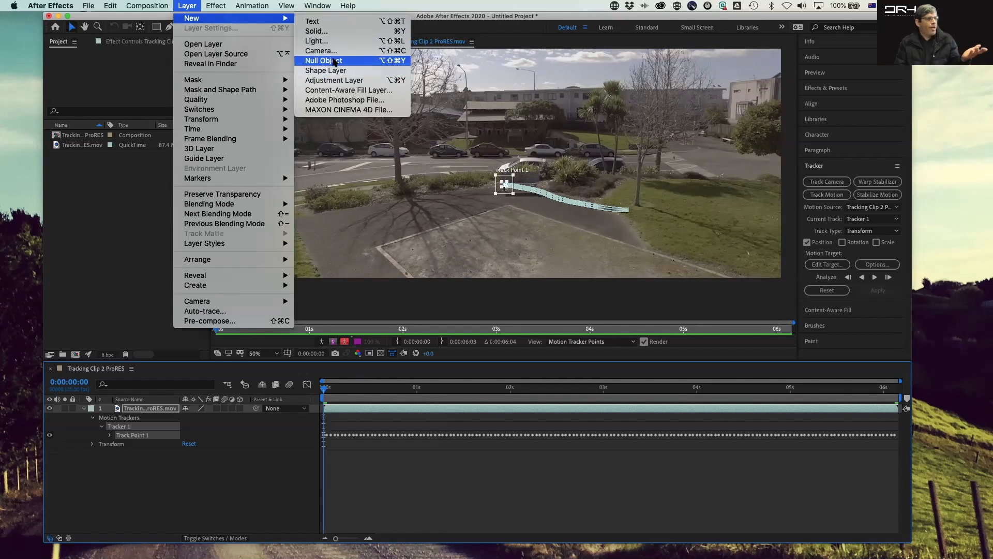
click(334, 61)
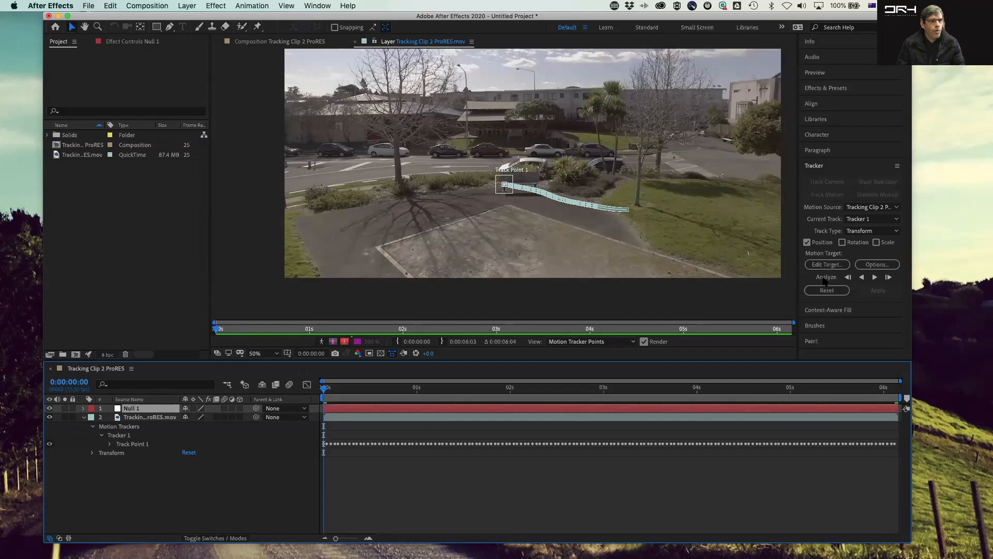
Step: Set the tracker's motion target to the Null 1 layer
click(826, 265)
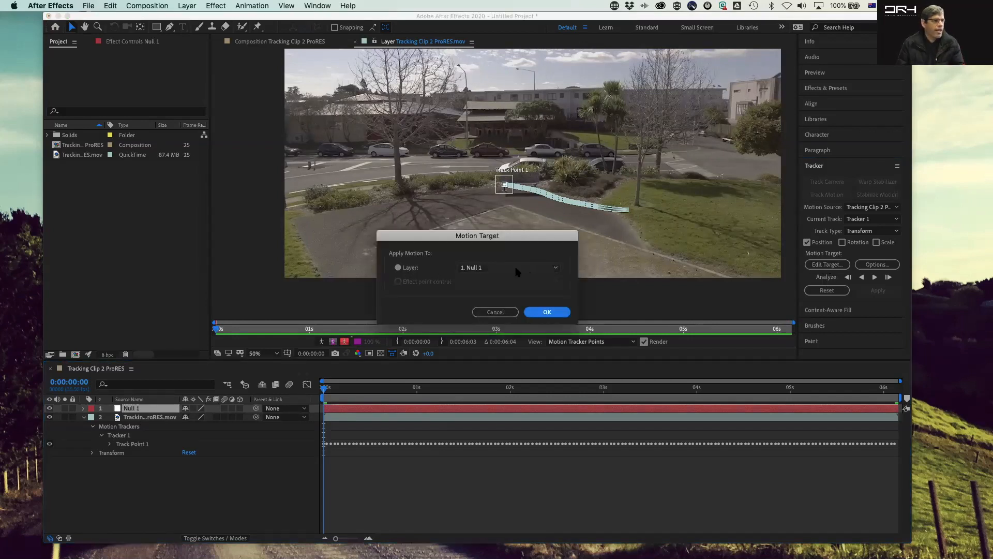
click(556, 268)
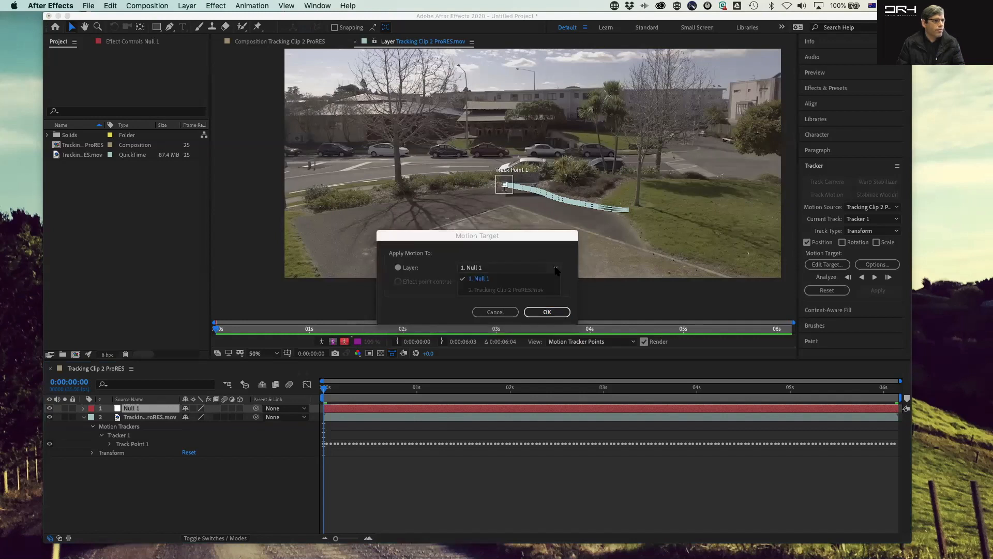
click(555, 269)
click(554, 313)
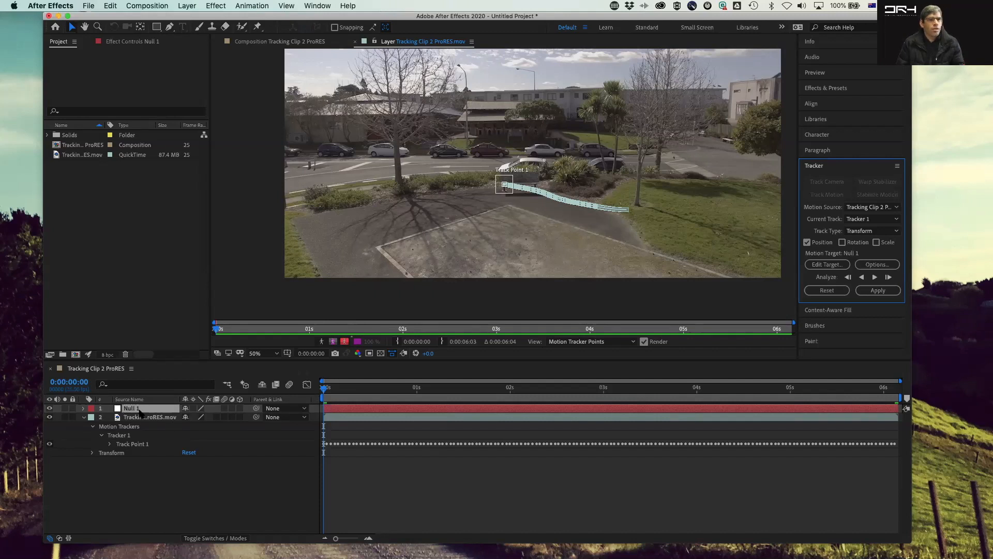
Step: Apply the track to the null with X and Y as the apply dimensions
click(885, 292)
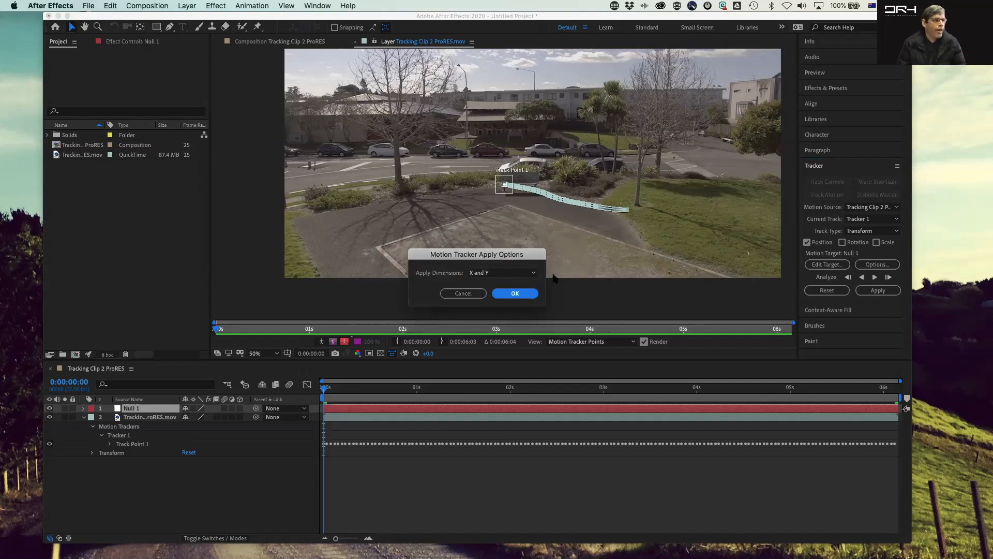
click(525, 273)
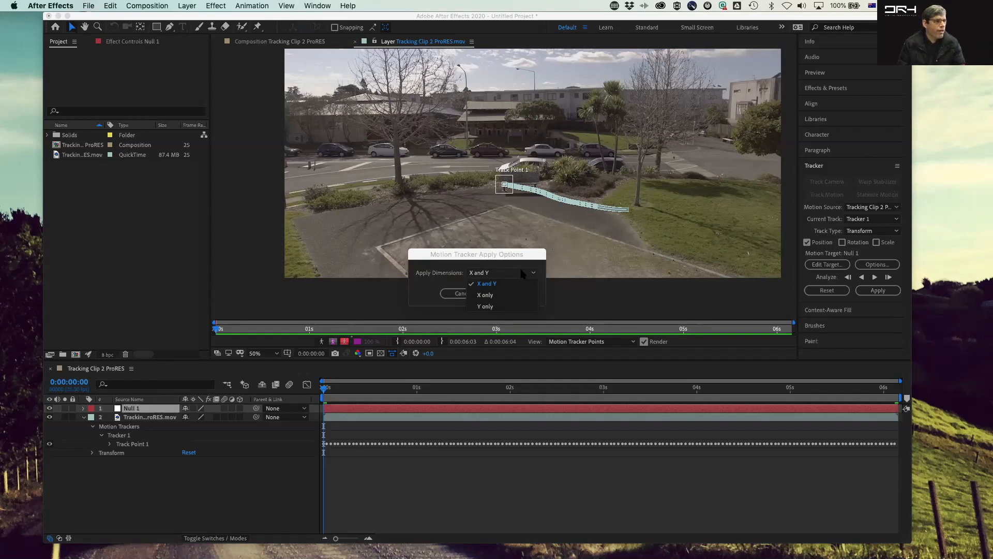
click(514, 274)
click(530, 292)
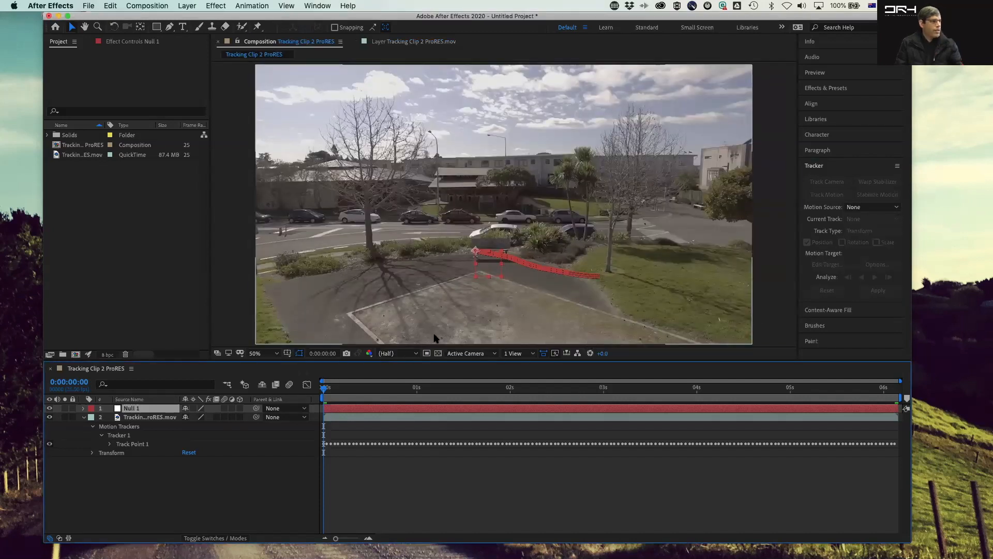
Step: Add a text layer reading "Chair" above the bench at the start of the clip
drag(327, 389, 242, 400)
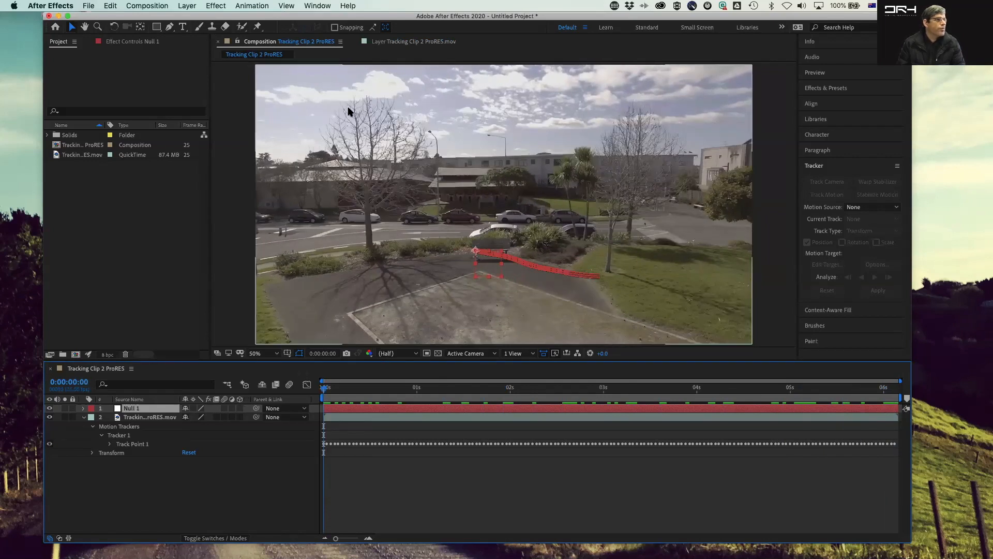
click(183, 26)
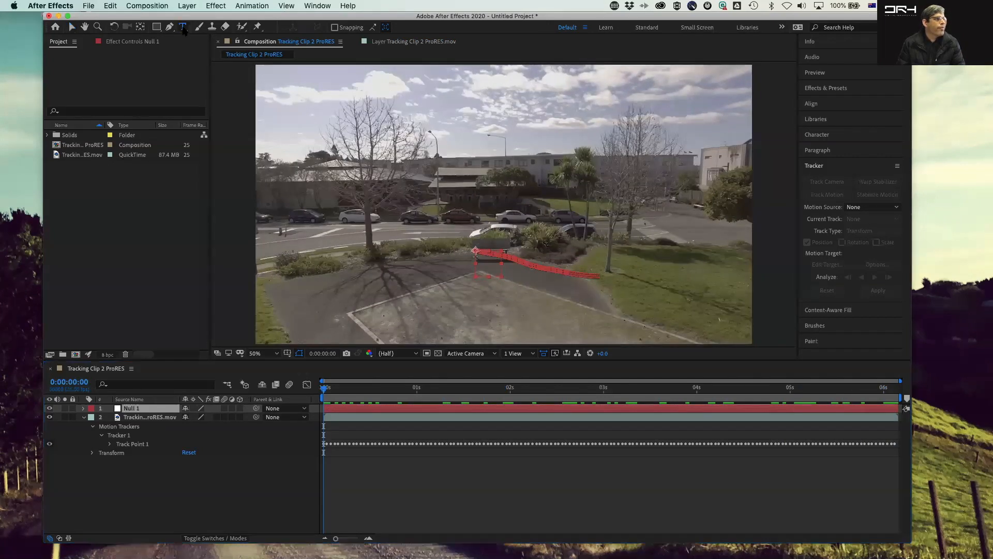
click(472, 202)
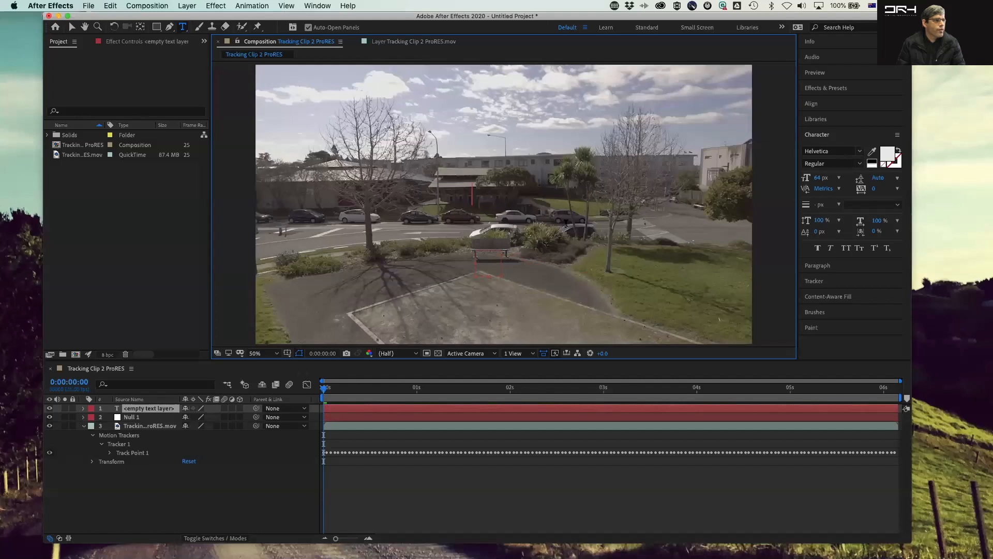
text(Chair)
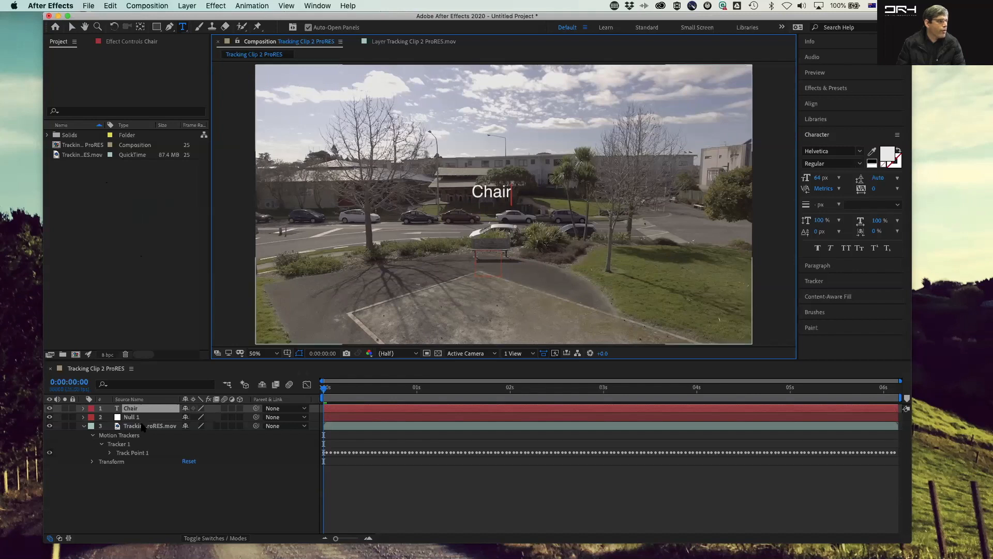
Step: Parent the Chair text layer to Null 1
drag(256, 409, 133, 418)
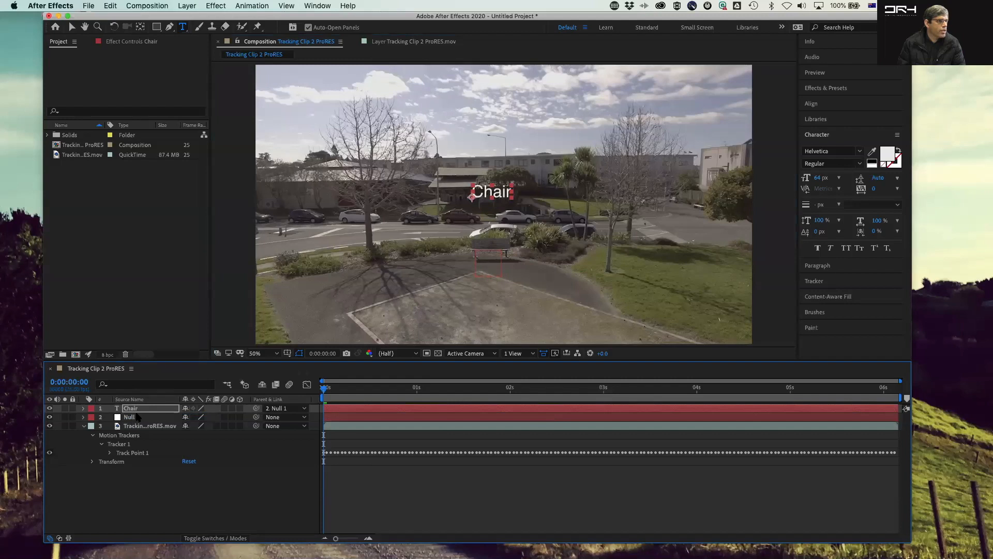
drag(322, 390, 398, 397)
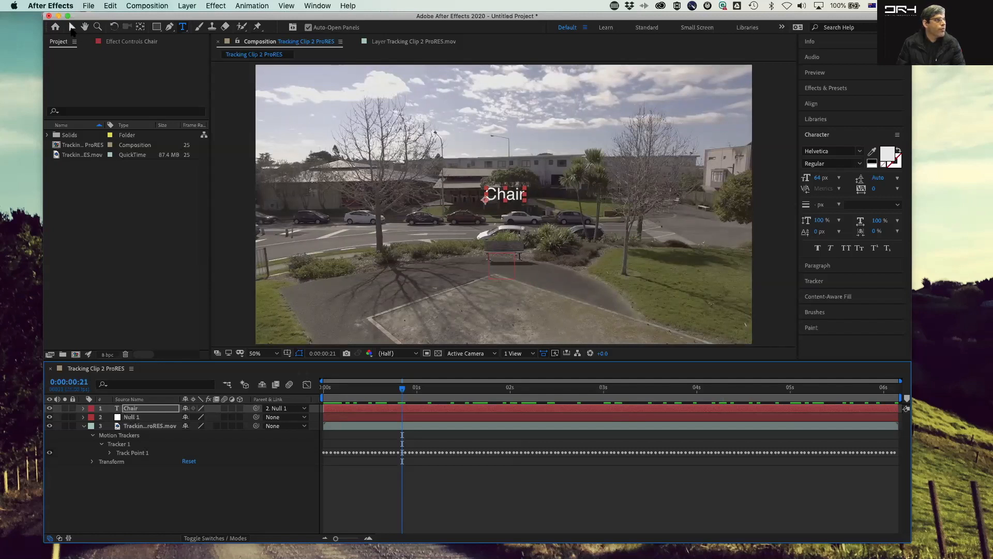
Step: Move the Chair text down so it sits just above the bench
click(72, 27)
click(496, 208)
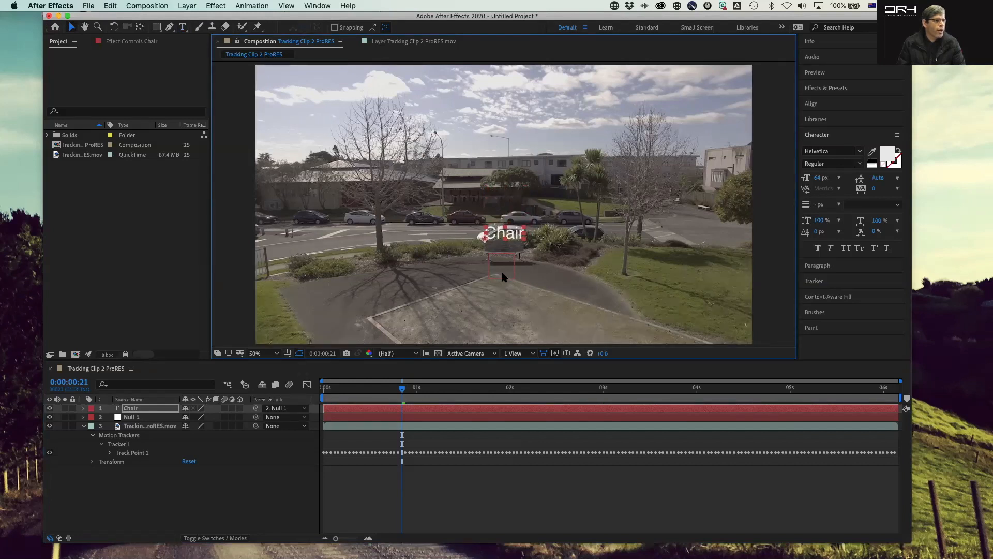
Step: Play back the clip and expand the Chair layer's Transform properties to inspect how it follows the bench
click(403, 392)
key(space)
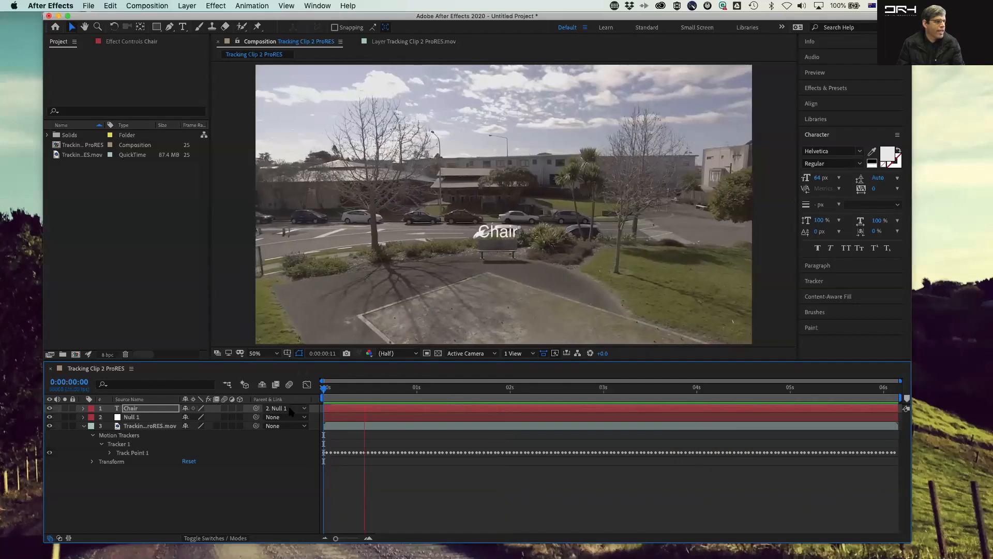
click(305, 409)
click(305, 409)
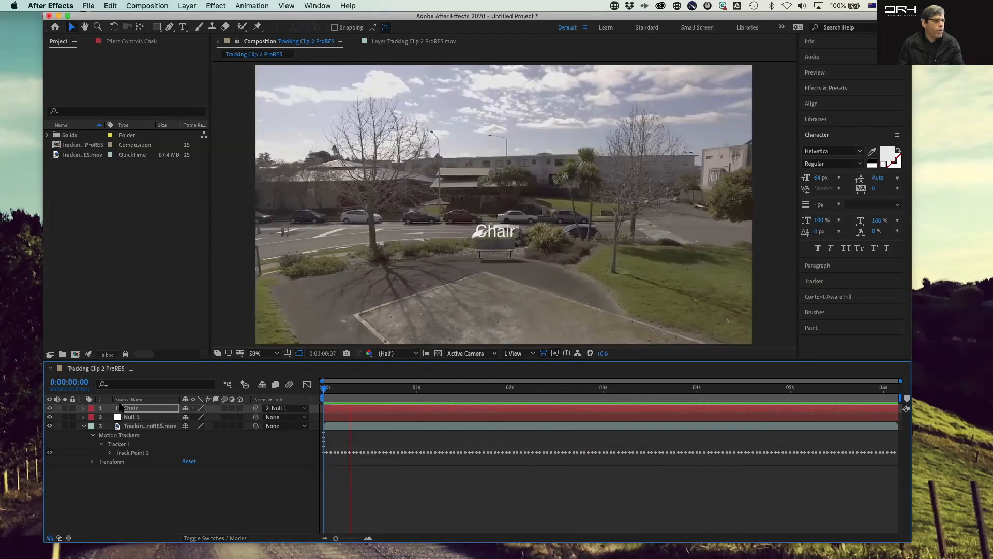
click(83, 408)
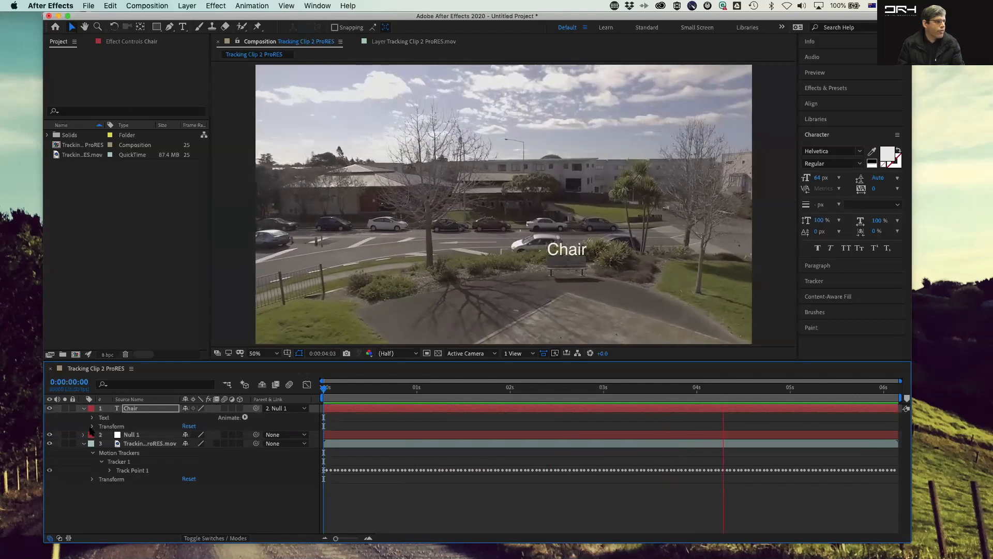
click(93, 425)
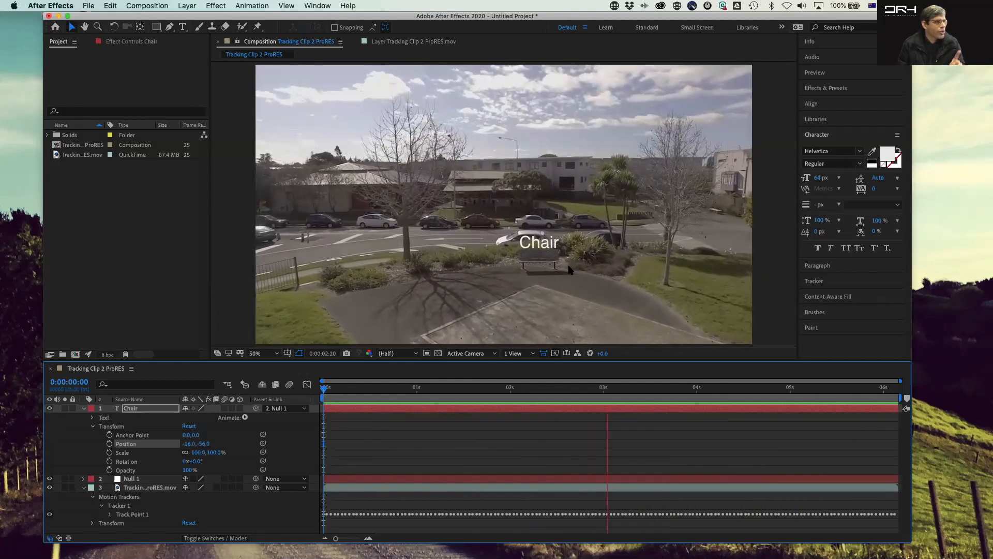
key(space)
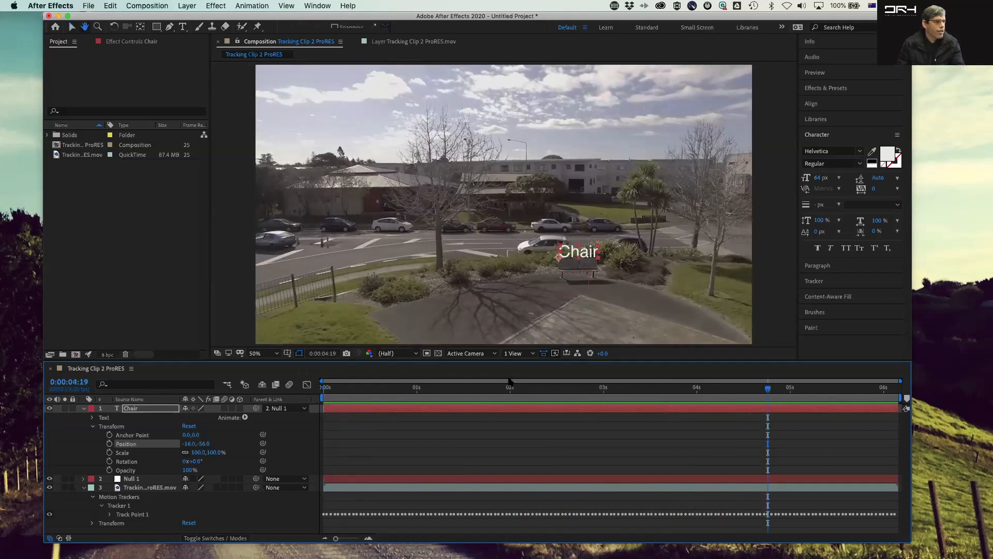
drag(769, 389, 187, 383)
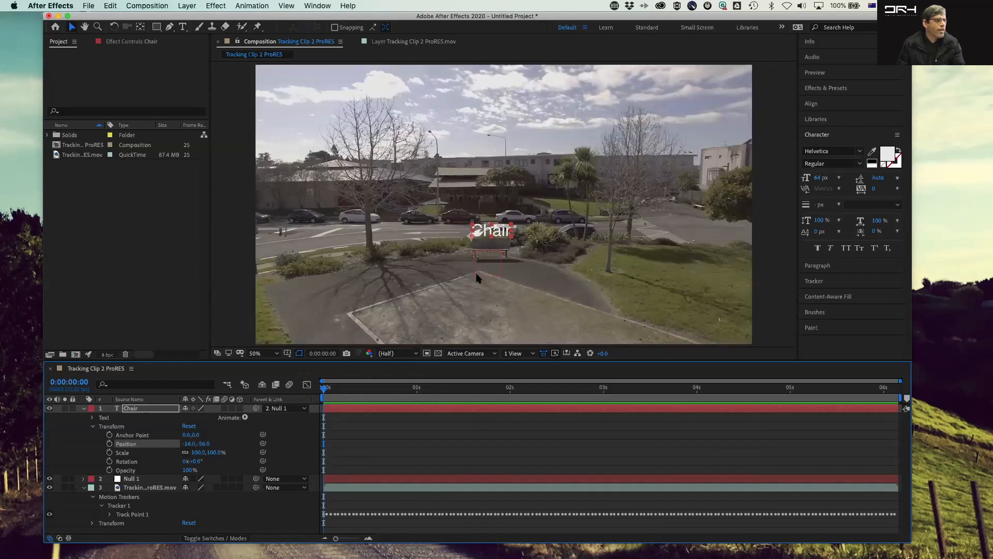
click(172, 263)
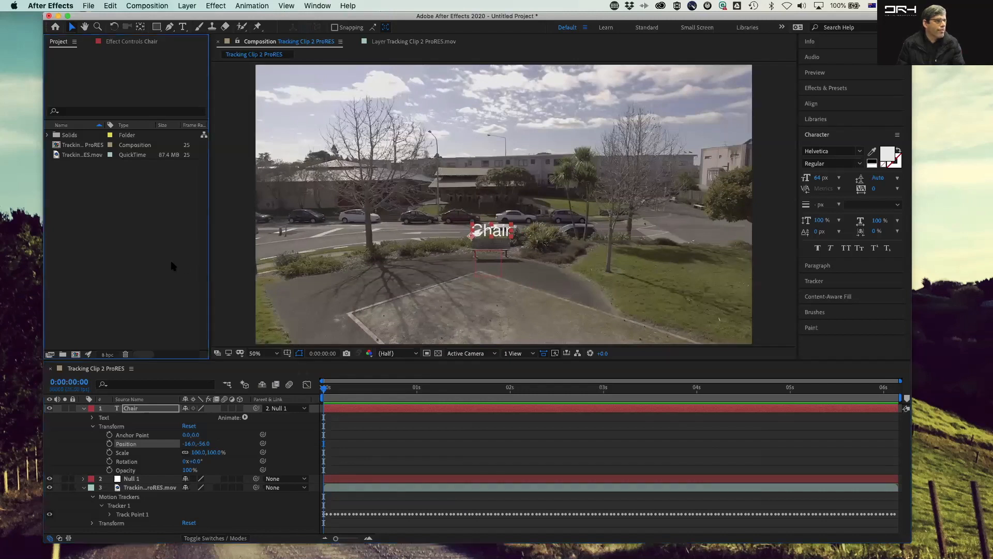
Step: Unparent the Chair text by setting its parent to None and move it to the lower right of the frame
click(304, 408)
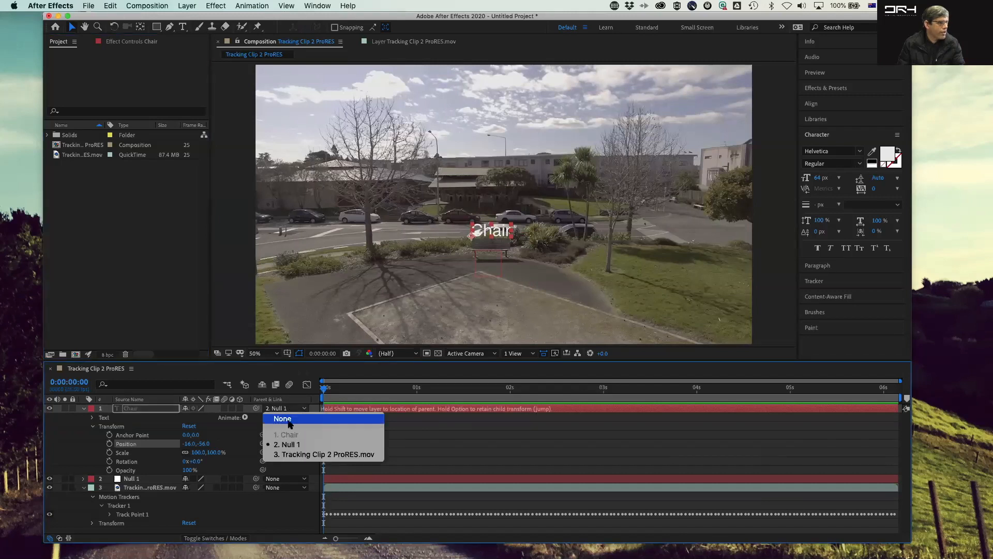
click(284, 418)
drag(326, 392, 144, 395)
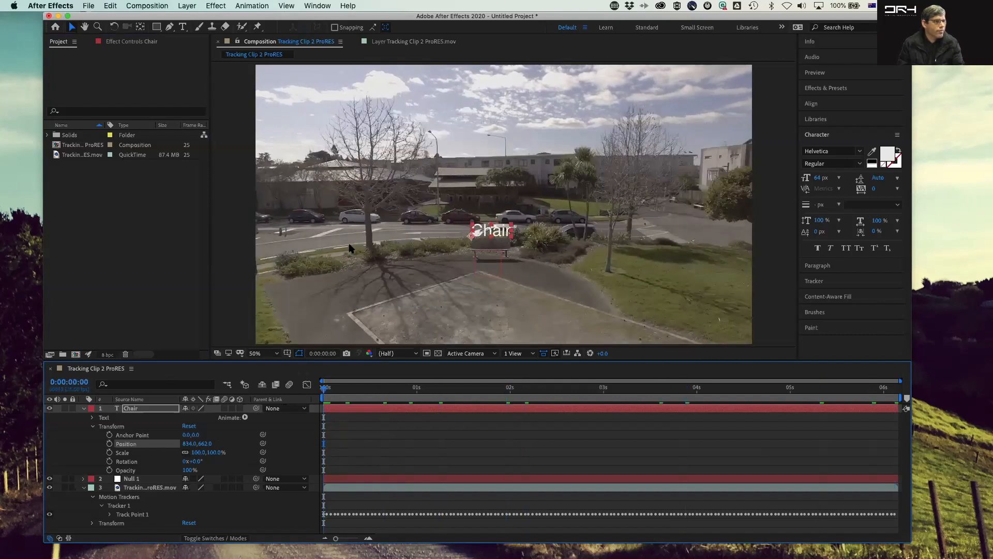
drag(486, 234, 660, 312)
click(126, 196)
Step: Draw a straight Pen tool path from the Chair text to the bench
click(171, 27)
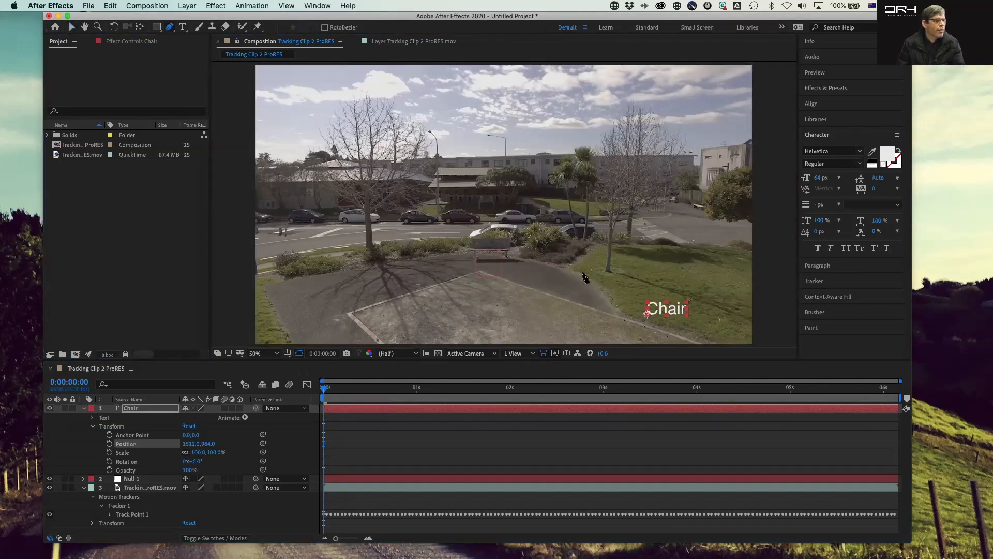
click(658, 292)
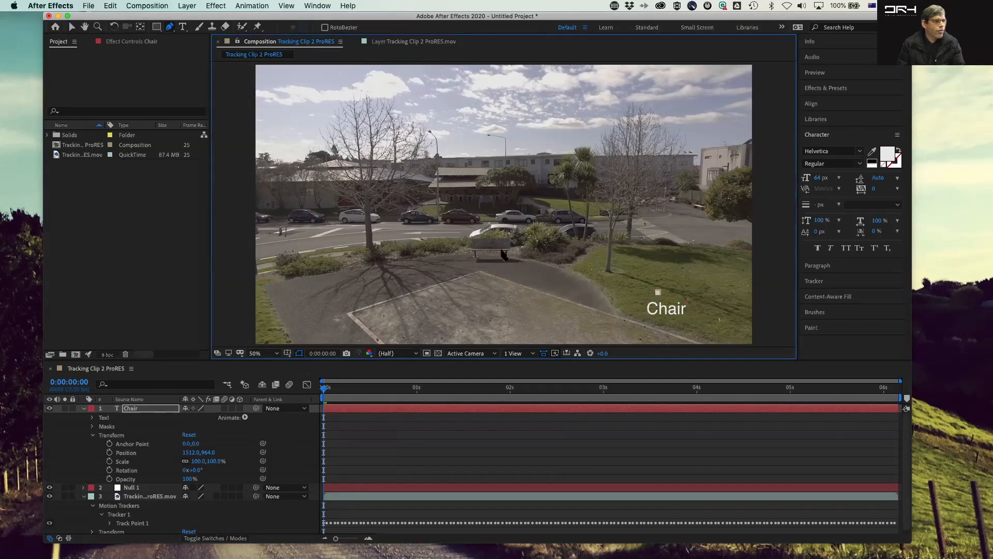
click(479, 251)
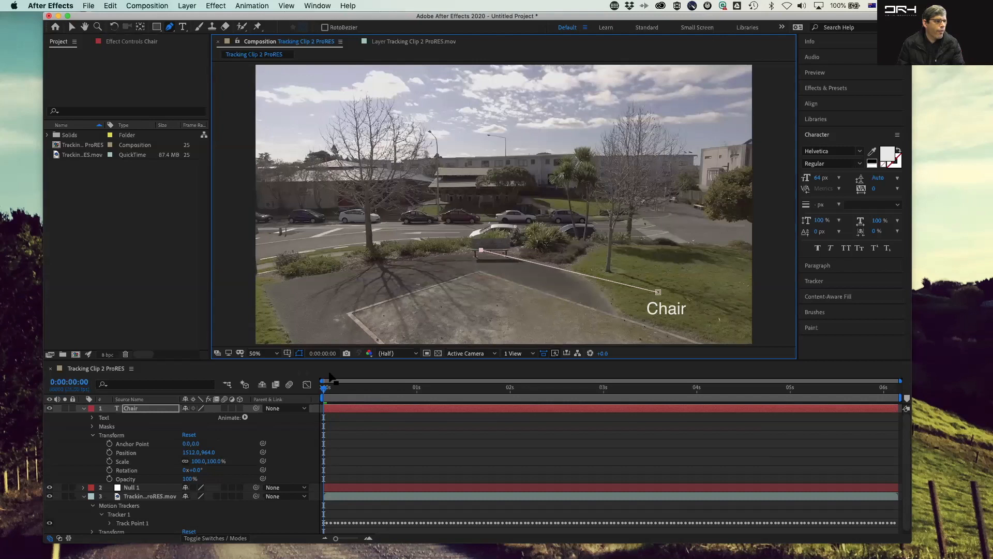
Step: Try parenting the Chair text to Null 1 again, preview it, and undo the parenting
click(328, 393)
key(space)
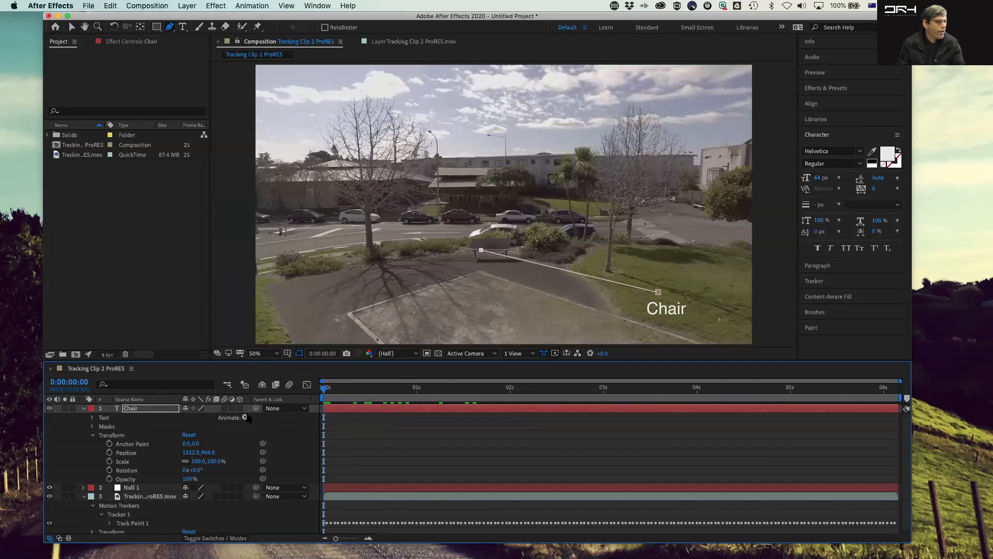
drag(215, 462, 141, 483)
drag(245, 437, 130, 487)
key(space)
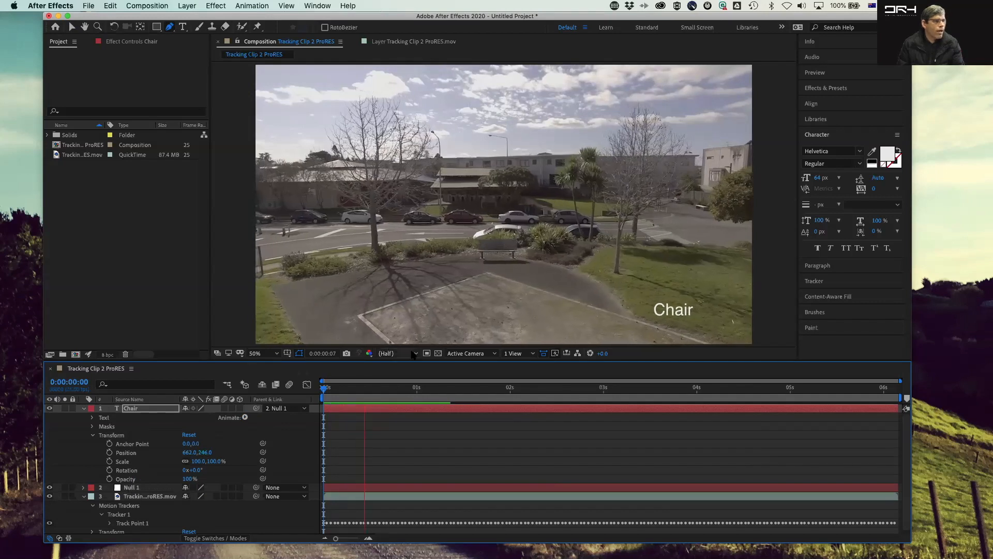
drag(392, 388, 243, 403)
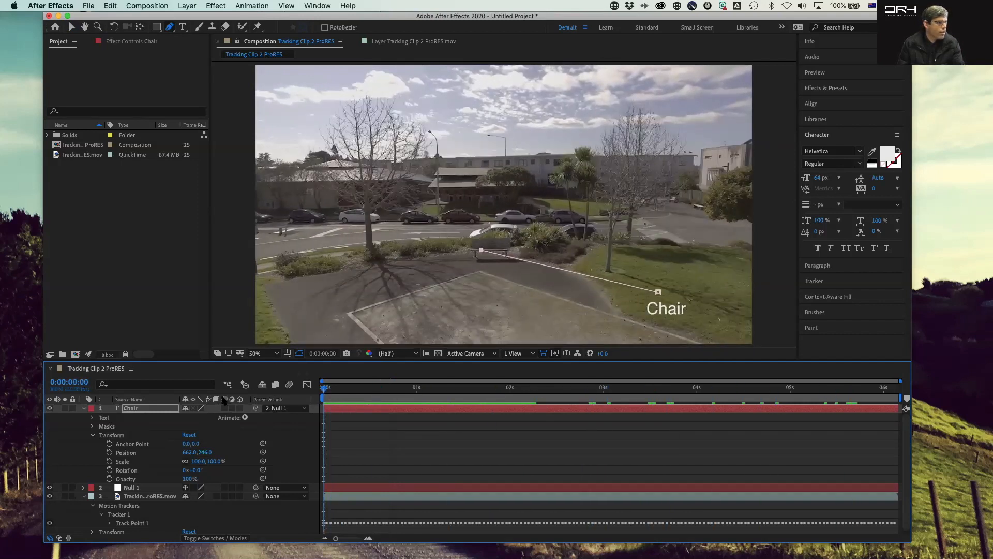
key(super+z)
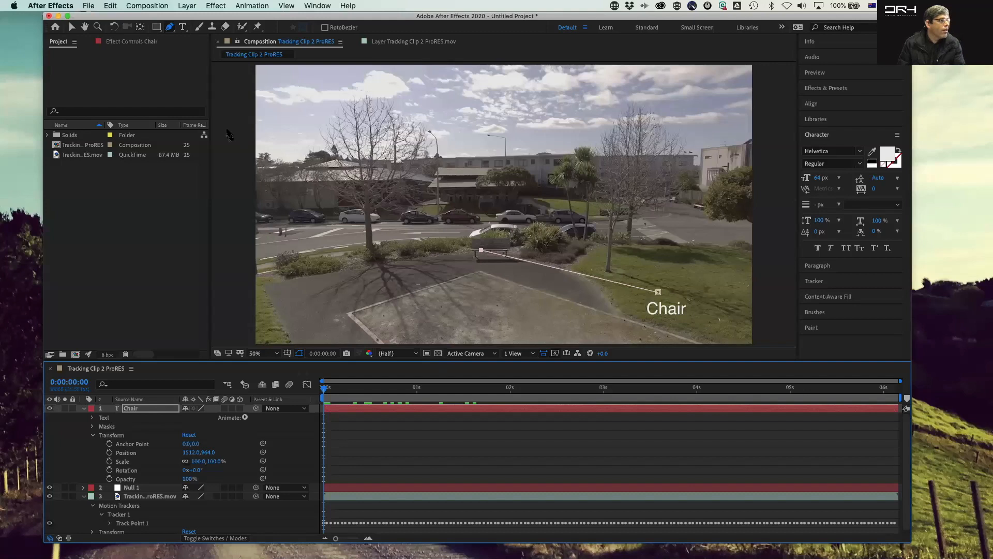
Step: Select the footage layer and draw a straight Pen tool path from the text area toward the bench
click(176, 225)
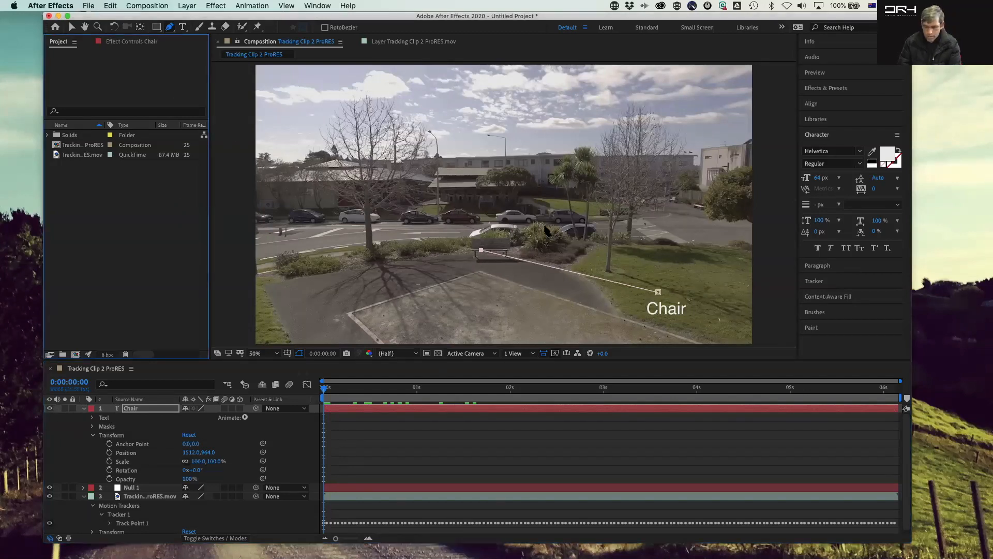
right_click(522, 239)
key(Escape)
click(164, 76)
click(170, 26)
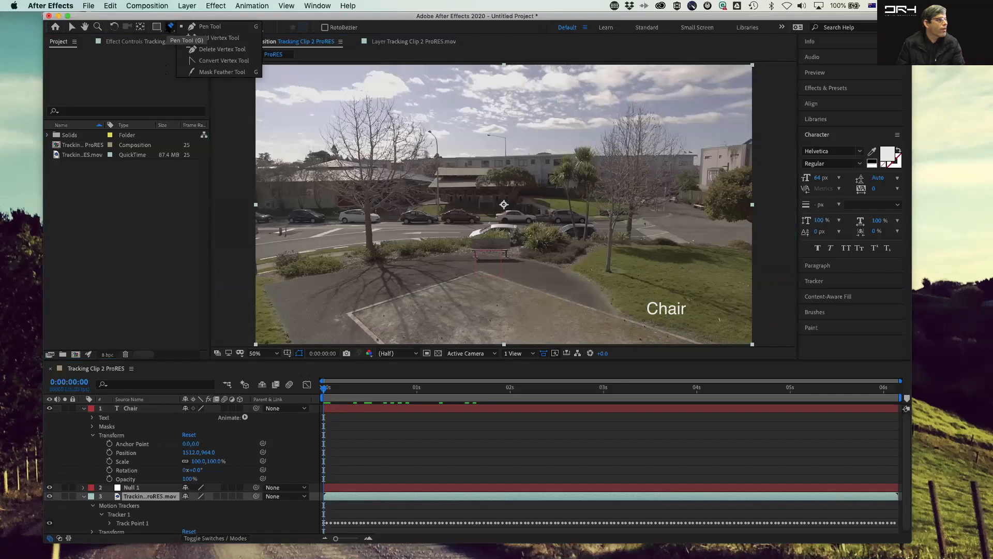
click(203, 27)
click(653, 287)
click(528, 260)
key(v)
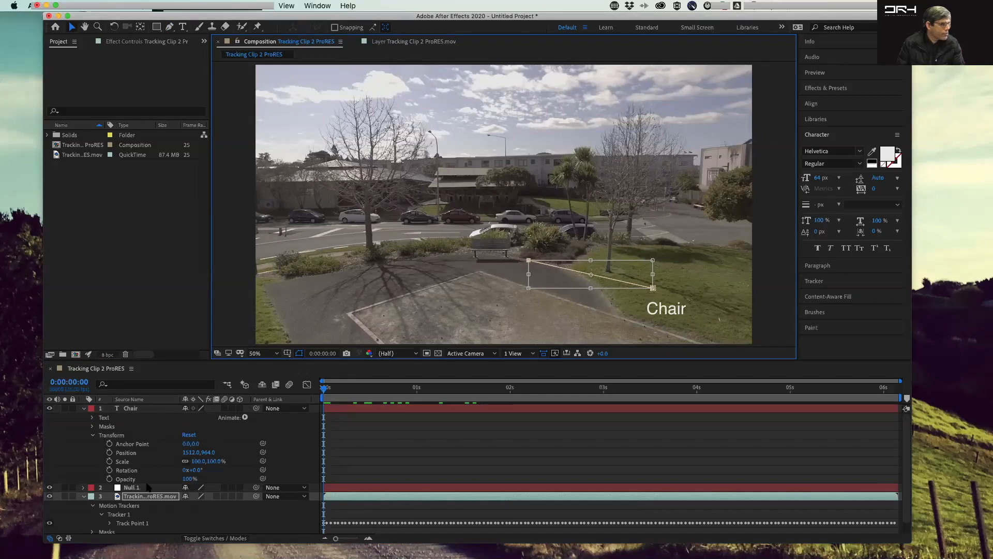
Step: With no layer selected, draw a shape-layer line with the Pen tool from the bench toward the Chair text
click(93, 435)
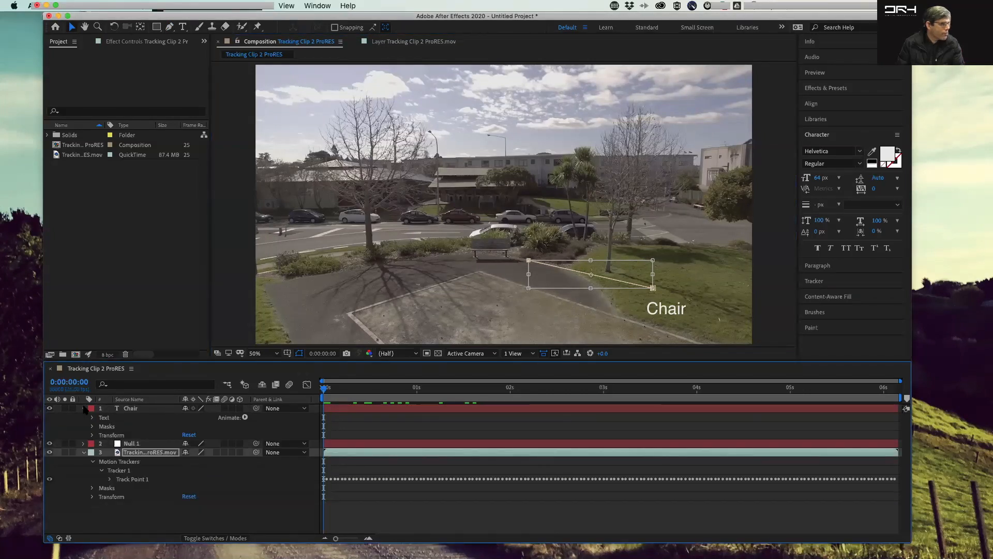
click(84, 408)
click(83, 426)
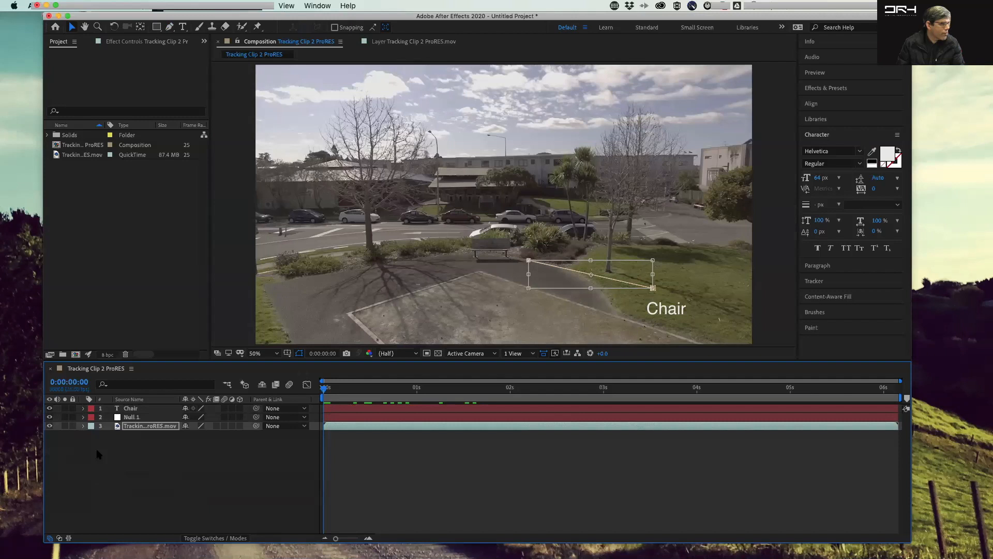
click(106, 455)
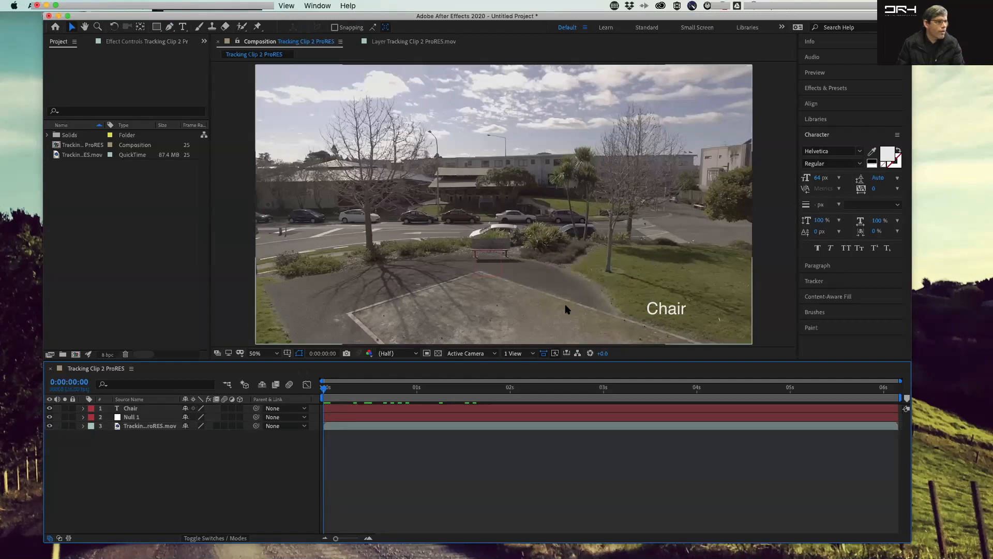
key(g)
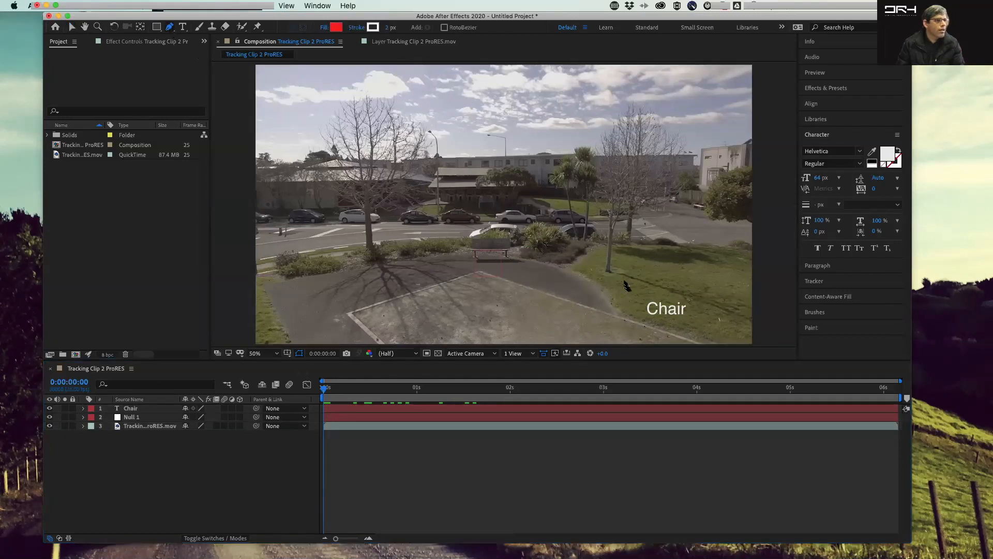
click(624, 281)
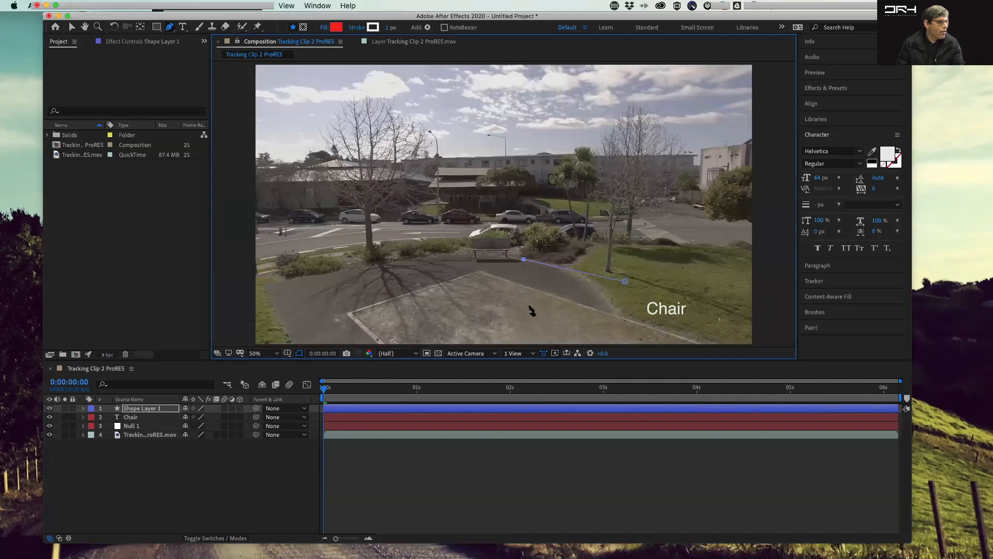
click(196, 494)
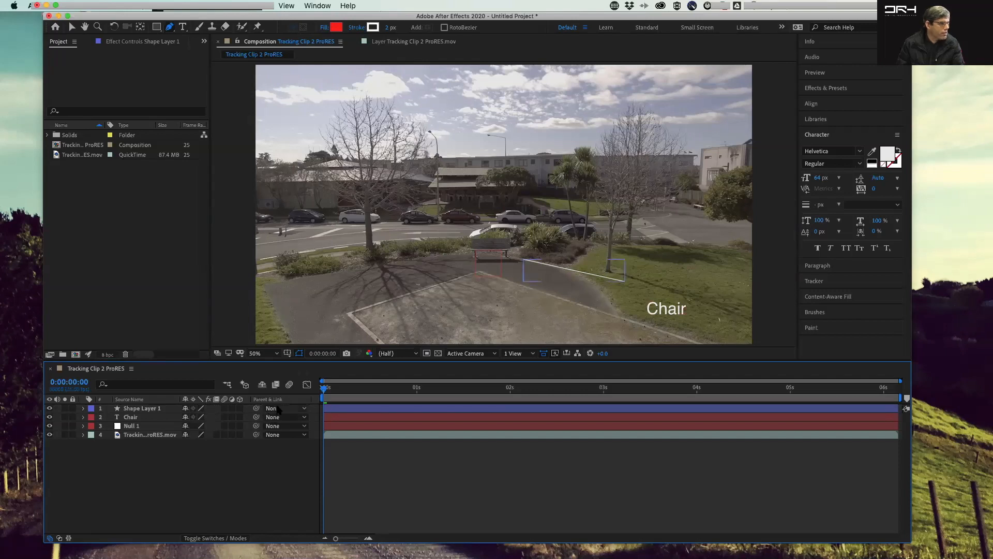
Step: Try parenting the line's shape layer to Null 1, preview it, and undo the parenting
drag(256, 408, 142, 426)
key(space)
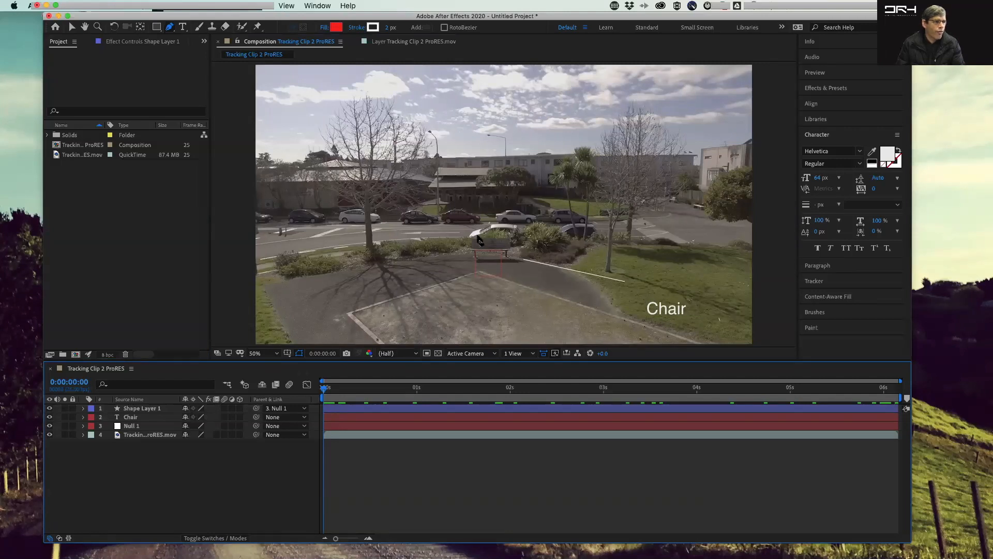
key(super+z)
Step: Move the shape-layer line so its end meets the Chair text
click(72, 26)
click(584, 272)
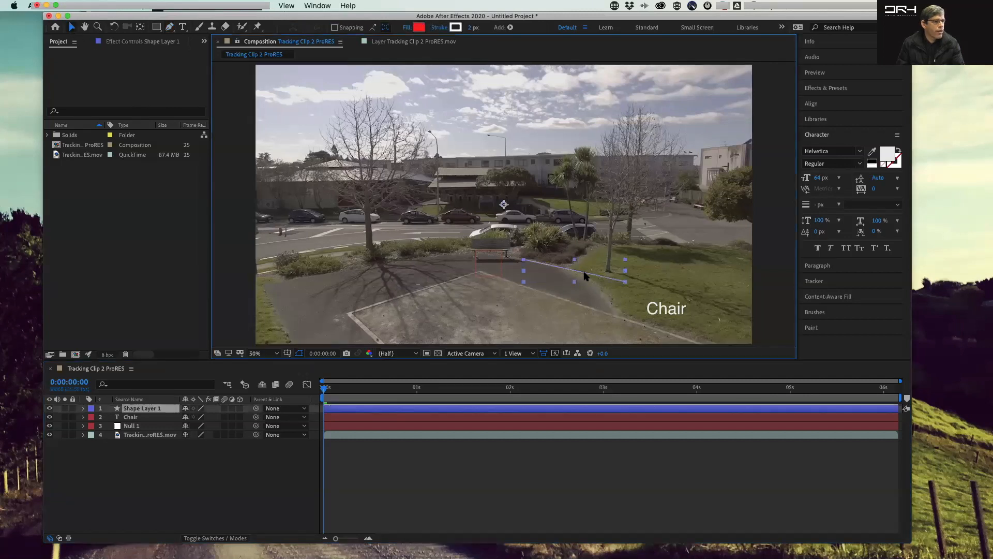
drag(600, 284, 620, 310)
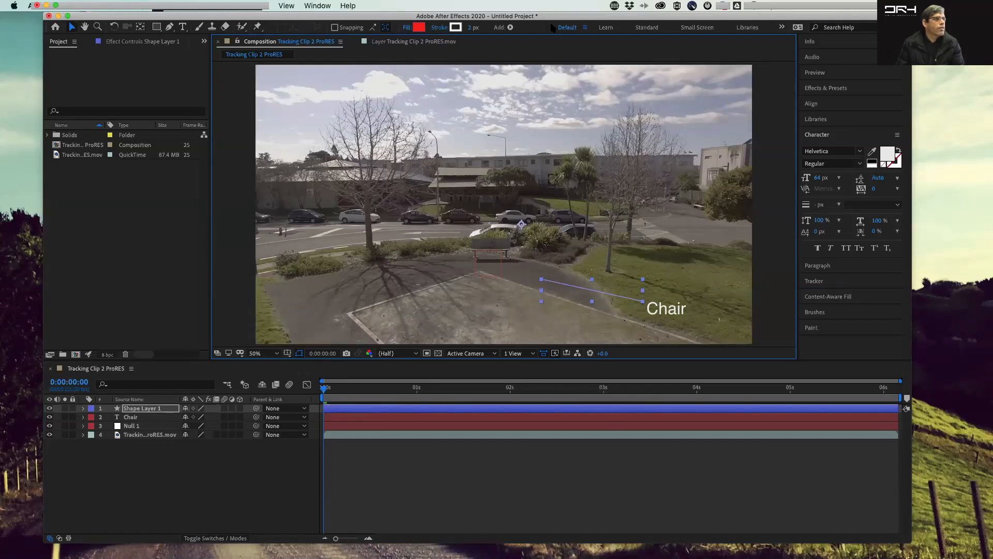
Step: Open the Create Nulls From Paths script panel and move it beside the composition viewer
click(676, 27)
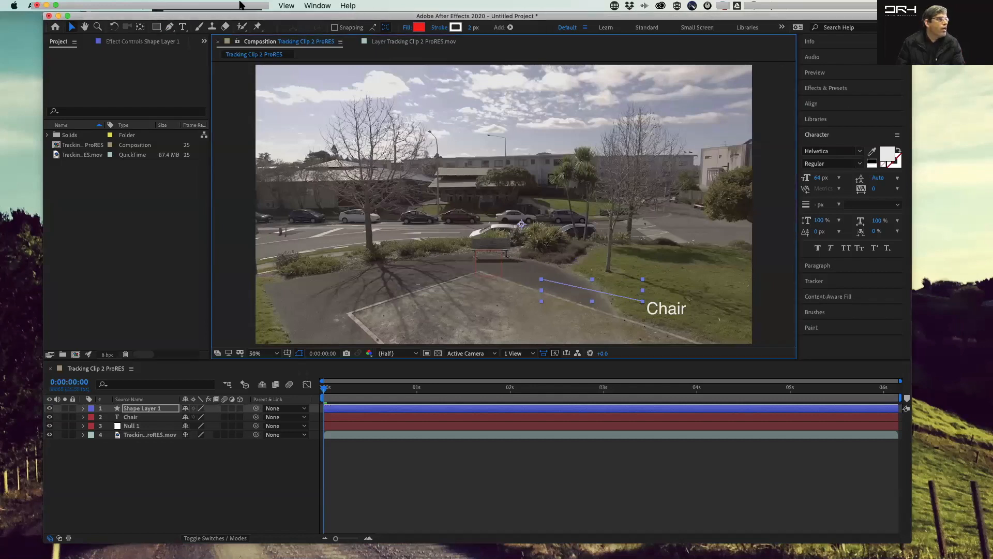
click(270, 6)
mouse_move(317, 5)
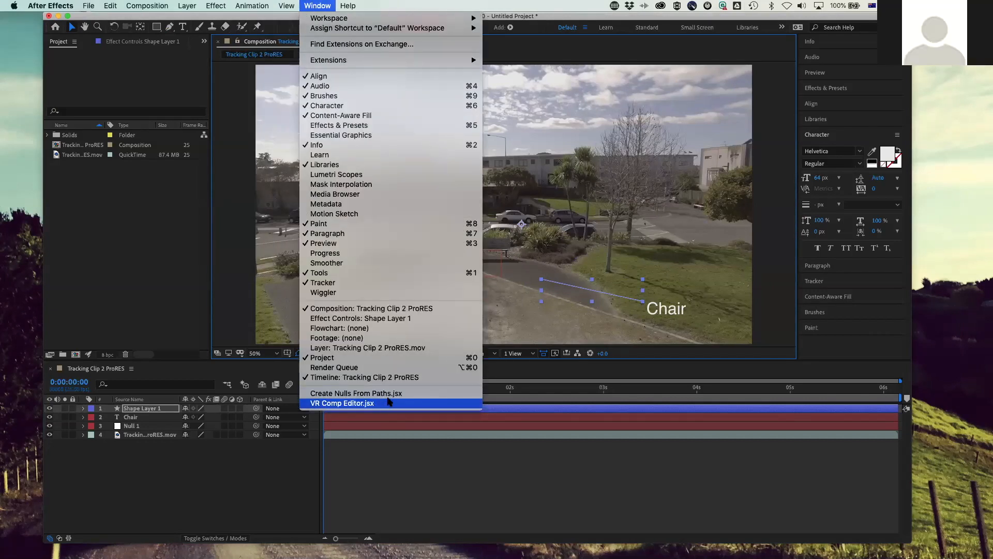
click(387, 393)
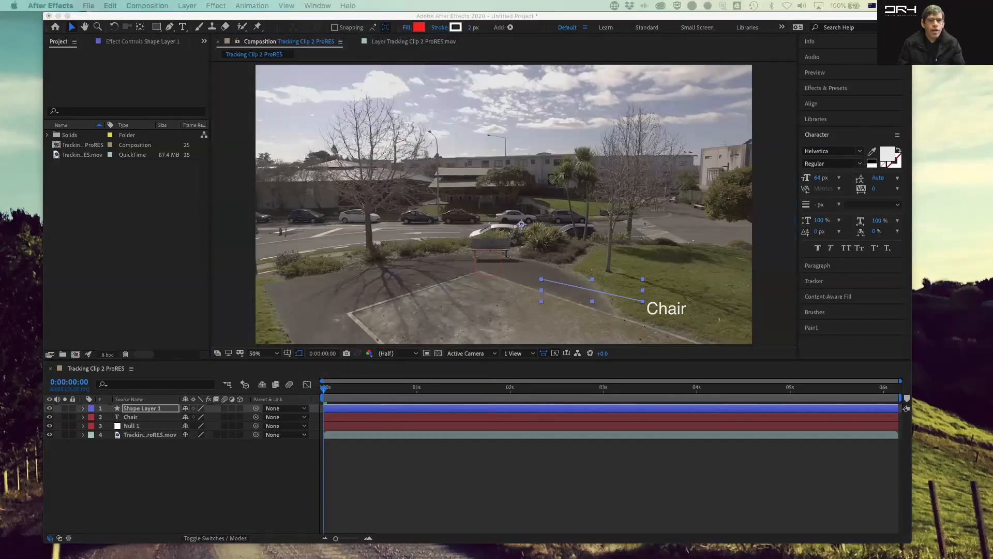
drag(602, 102, 277, 75)
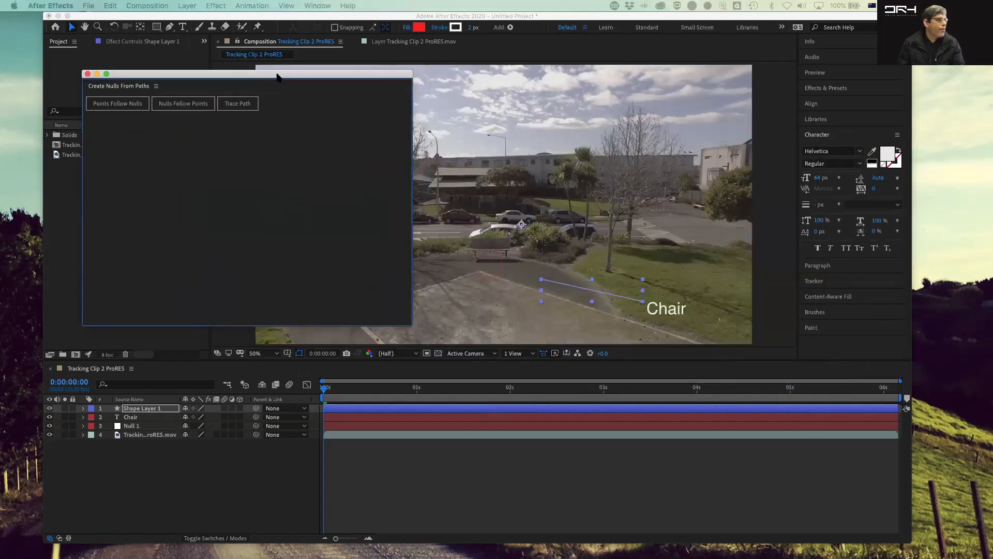
Step: Try running Points Follow Nulls on the shape layer with no path selected
click(116, 107)
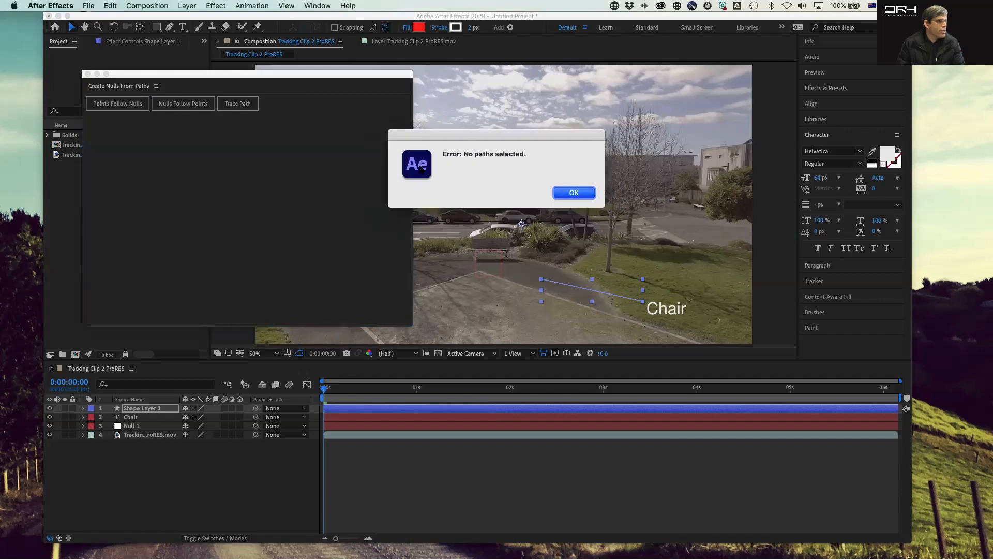
click(567, 193)
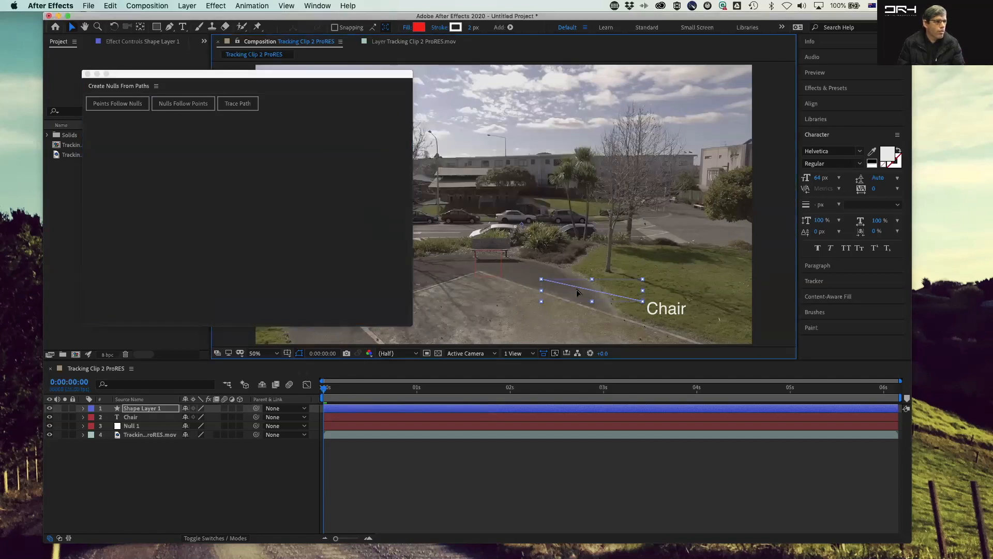
click(129, 107)
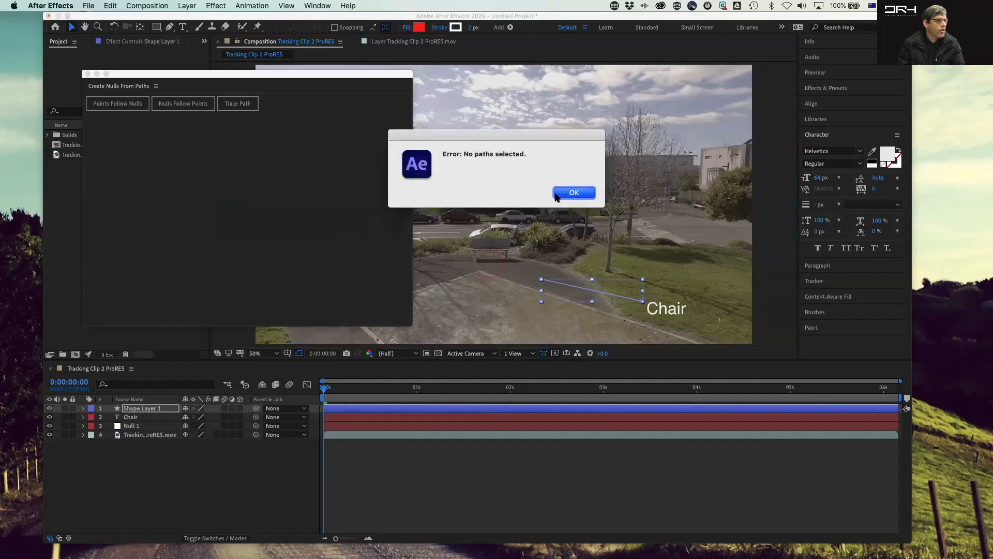
click(561, 195)
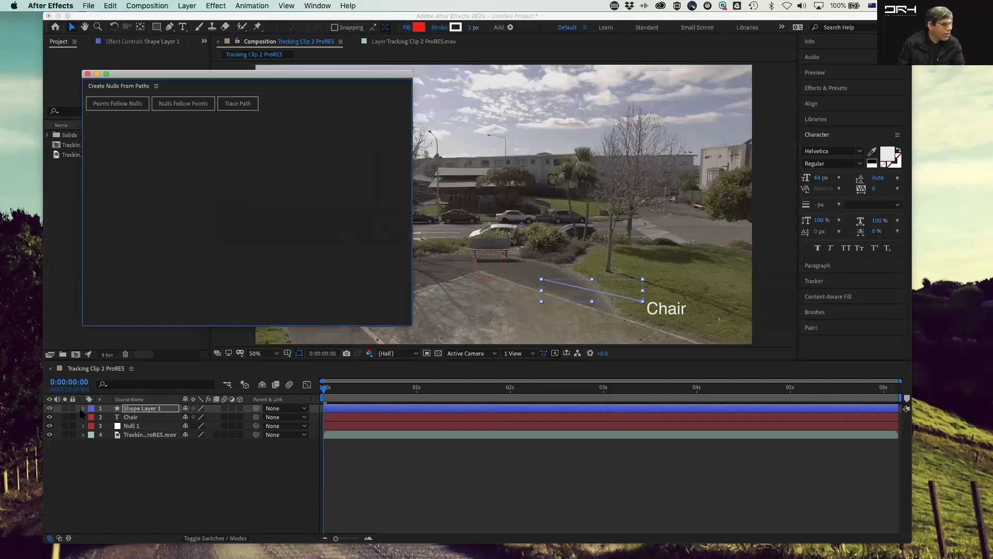
Step: Expand the shape layer's contents down to Shape 1 and select its Path 1
click(82, 408)
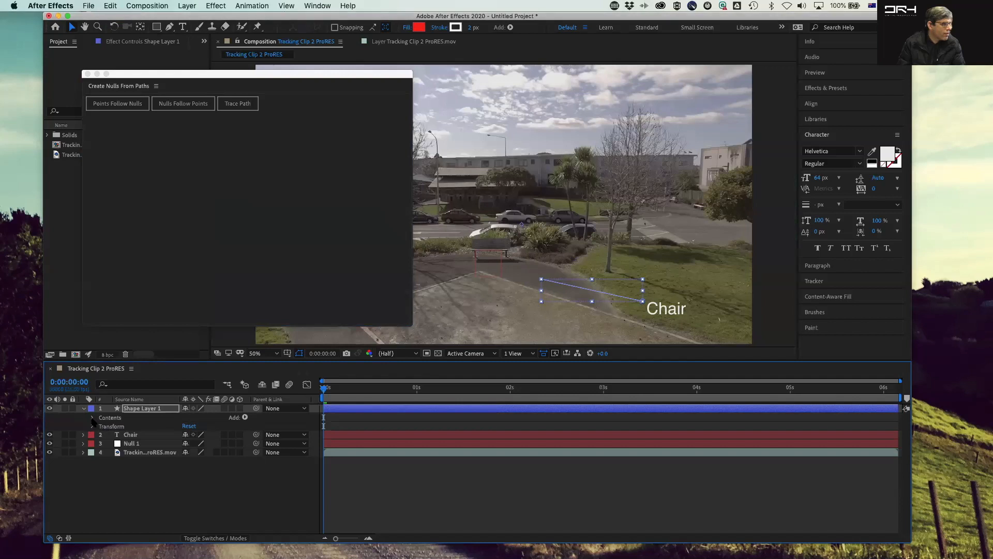
click(92, 418)
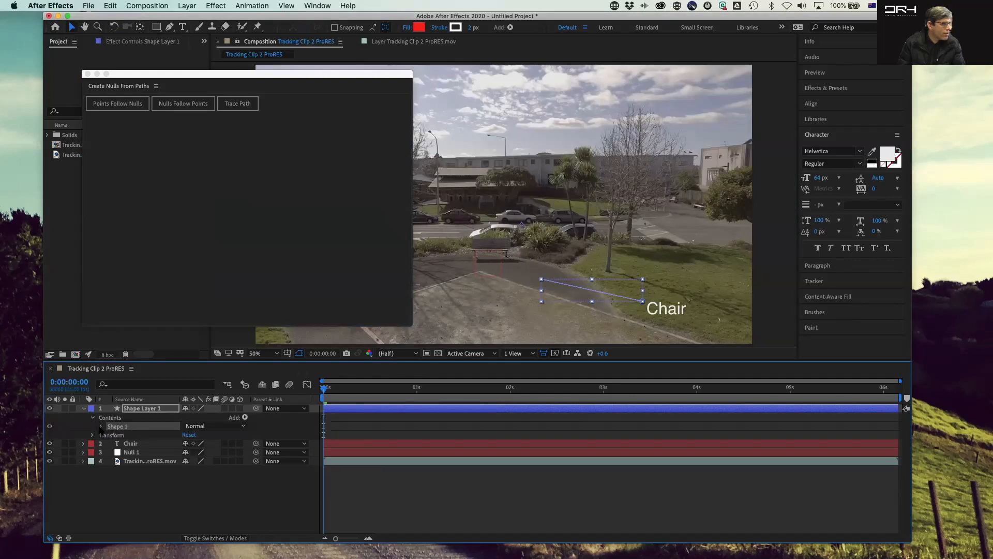
click(100, 426)
click(125, 436)
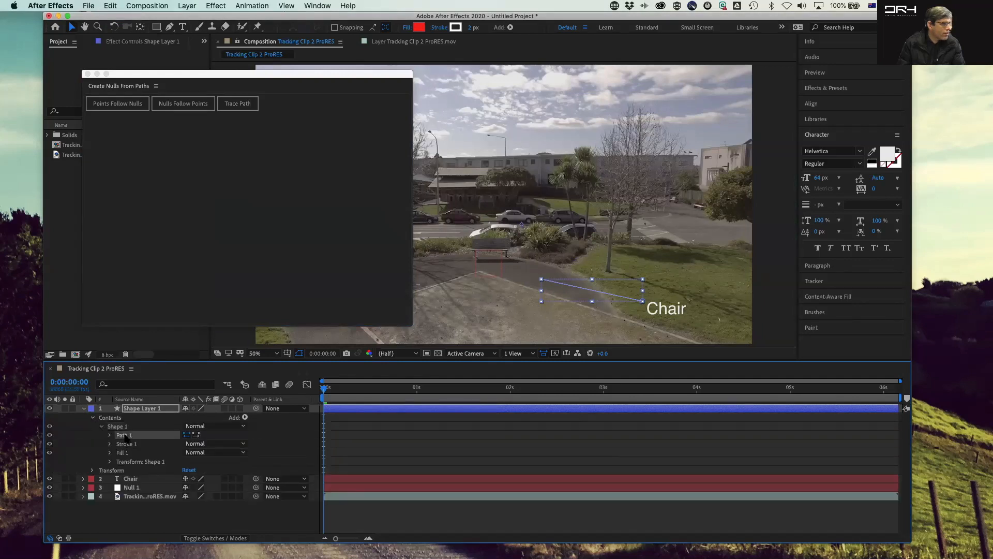
Step: Retry Points Follow Nulls with the path selected in the timeline and in the viewer
click(116, 104)
click(574, 193)
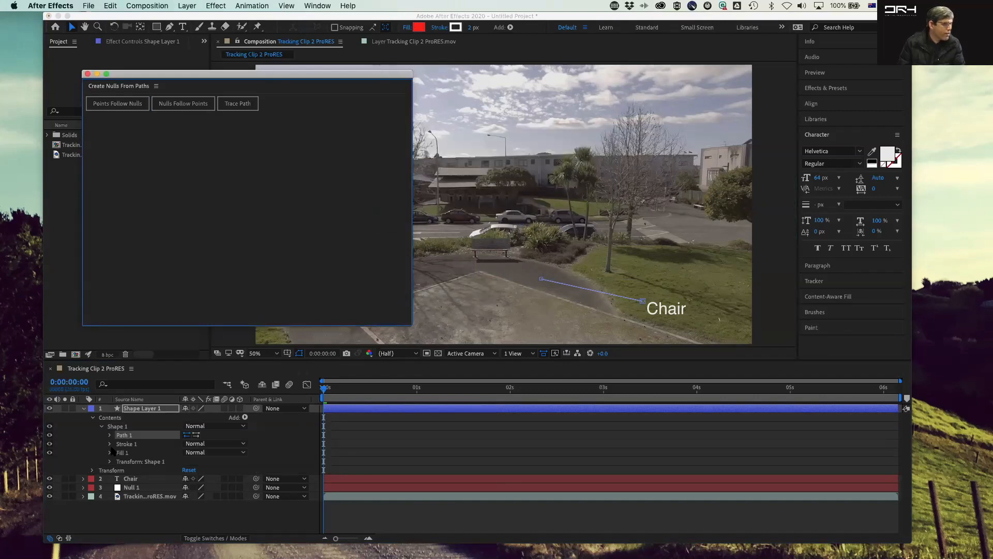
click(125, 443)
click(122, 103)
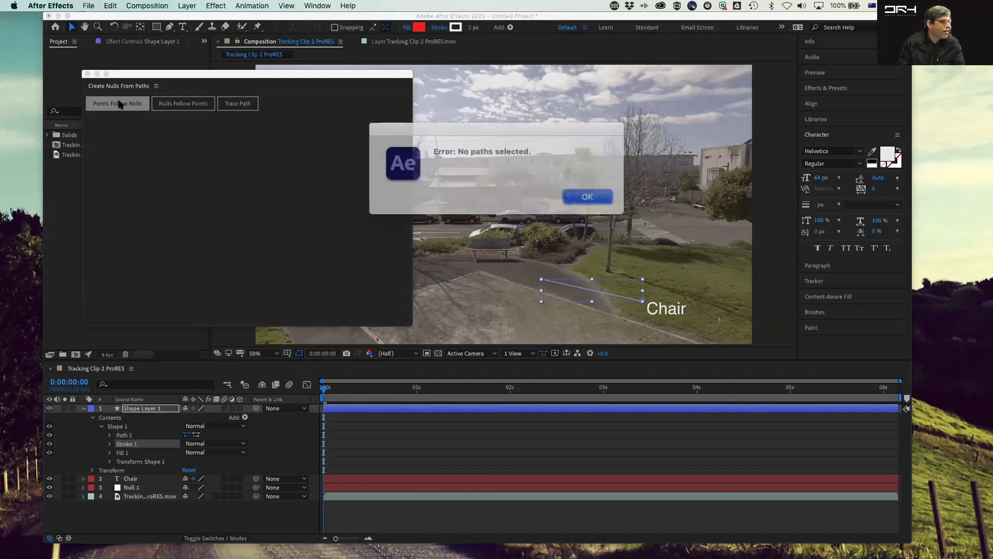
click(574, 193)
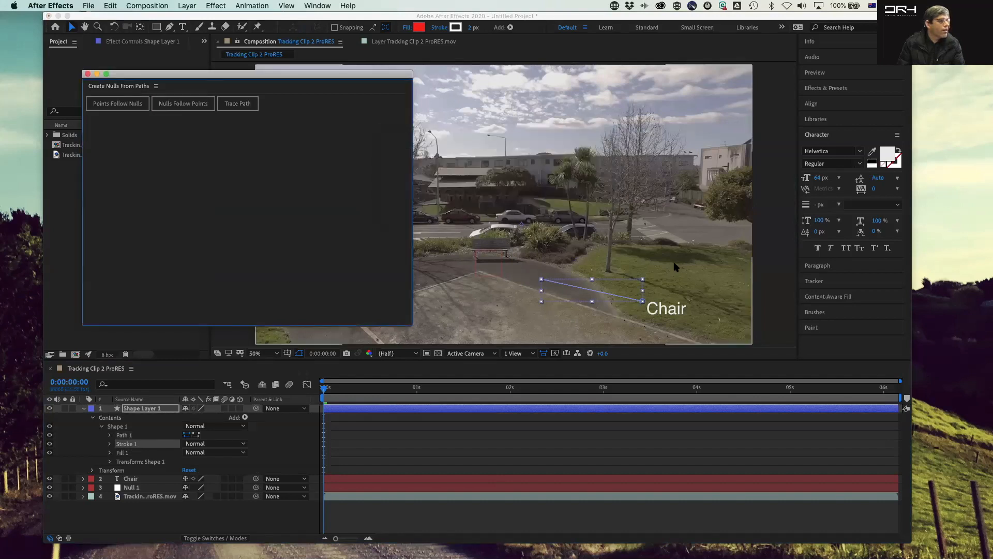
click(610, 292)
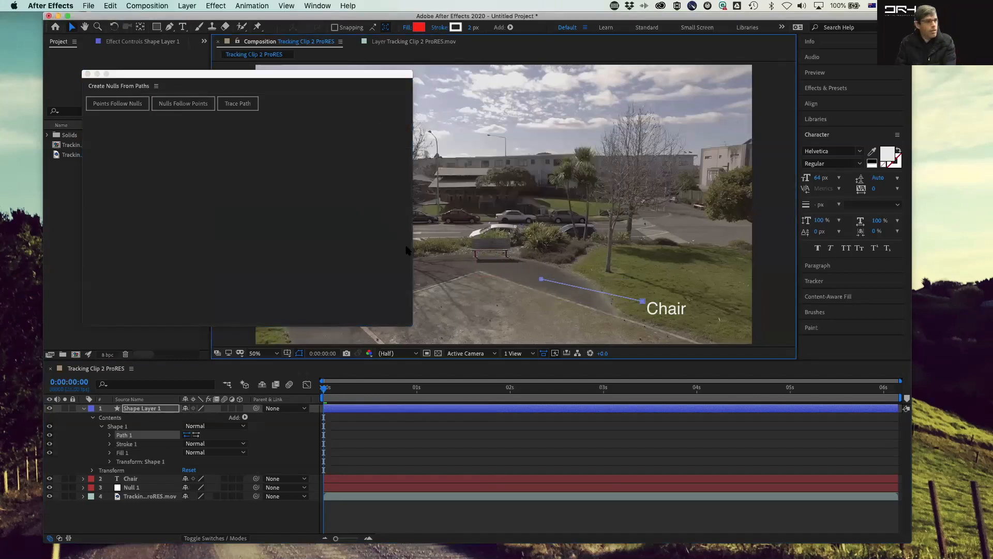
click(122, 105)
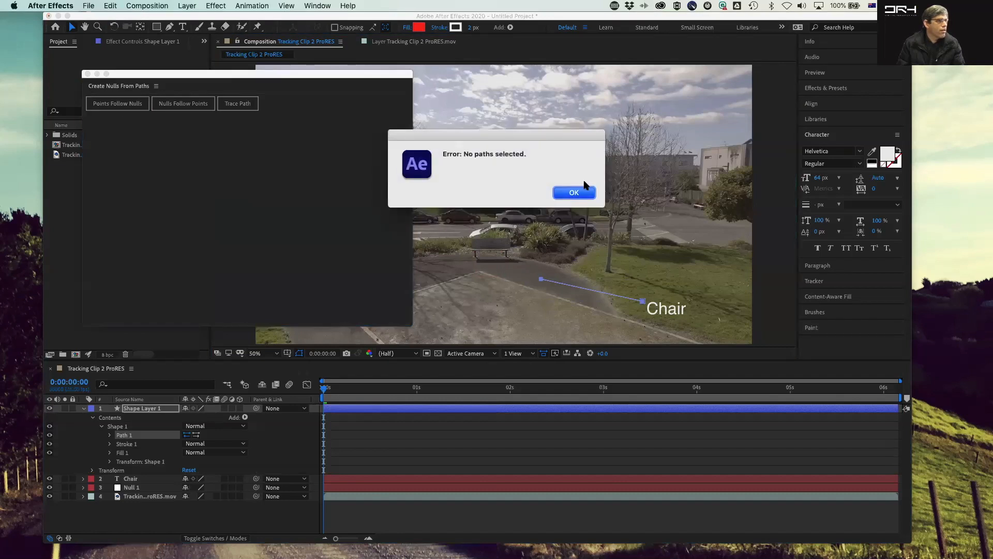
click(574, 193)
Step: Delete the existing line path and redraw a Pen line from the bench to the Chair text
click(603, 294)
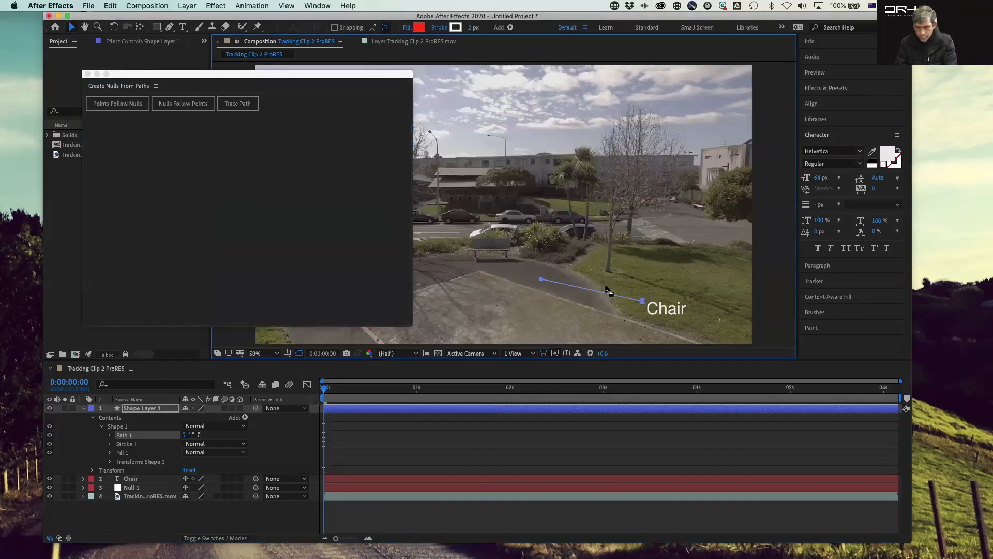
key(Delete)
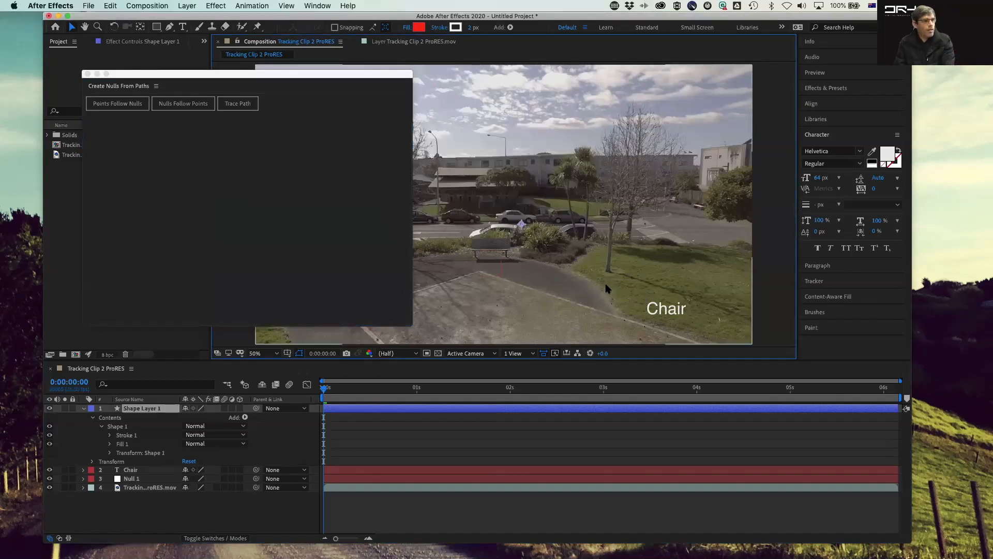
click(171, 27)
click(639, 308)
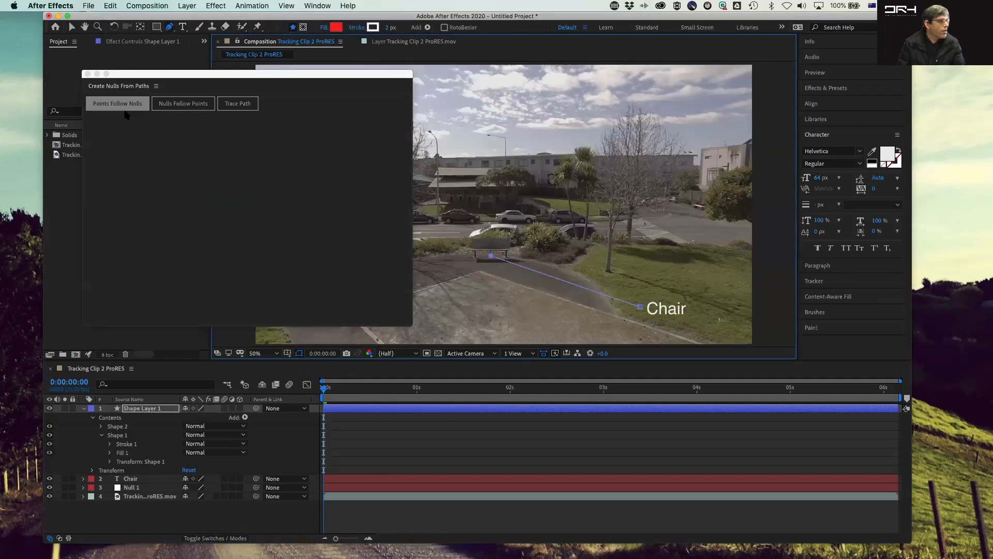
Step: Run Points Follow Nulls on the new path to create control nulls, then close the script panel
click(109, 104)
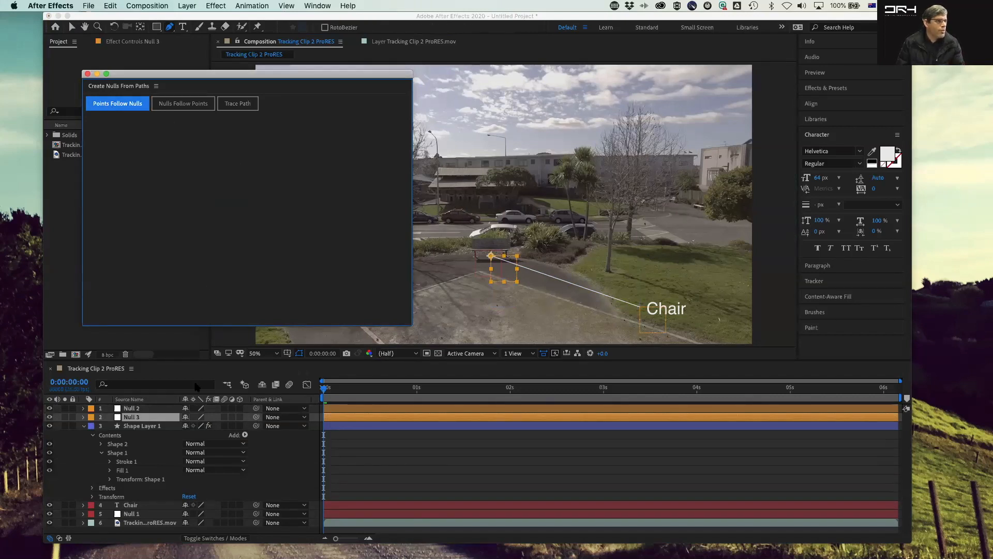
click(88, 74)
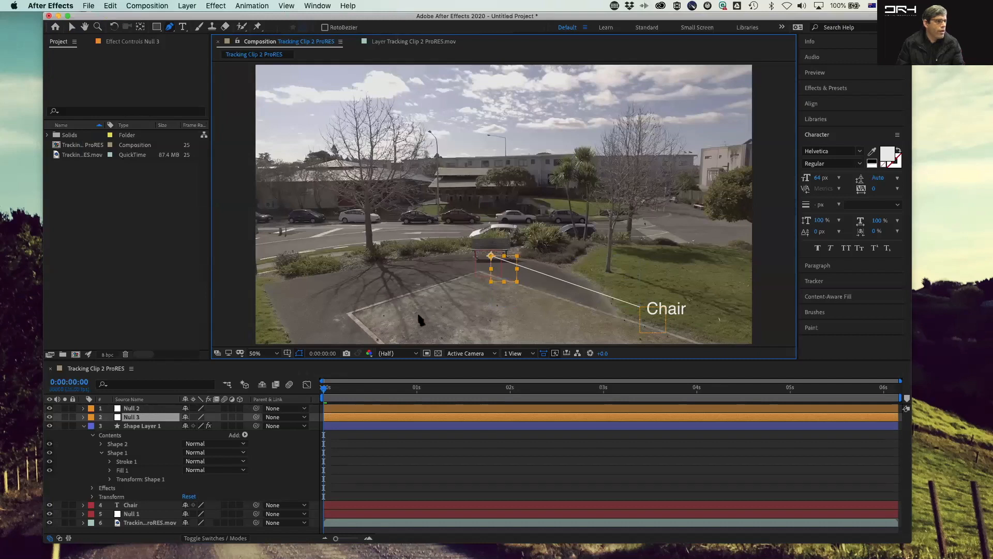
Step: Move the line's start null onto the bench and parent Null 3 to Null 1
key(v)
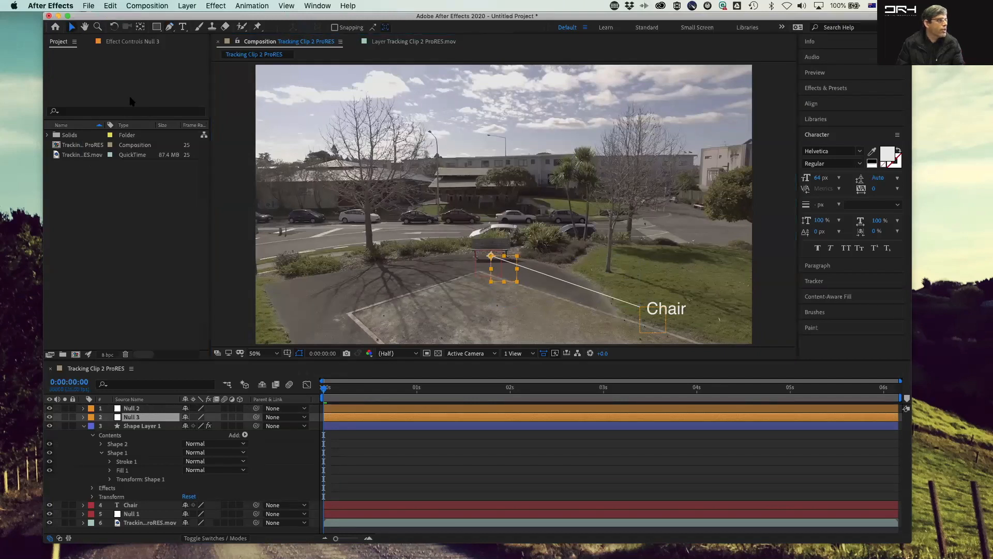
drag(507, 280, 544, 270)
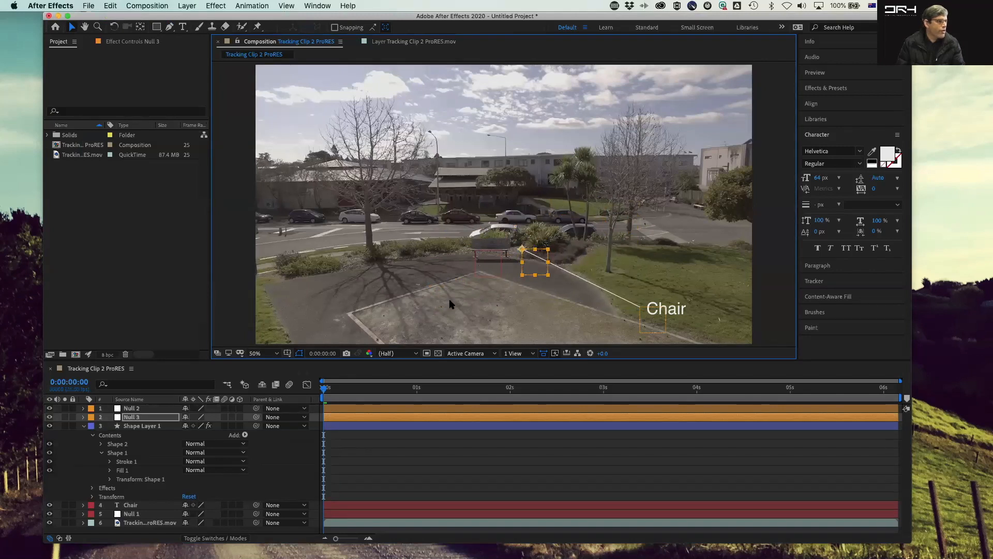
drag(256, 417, 157, 514)
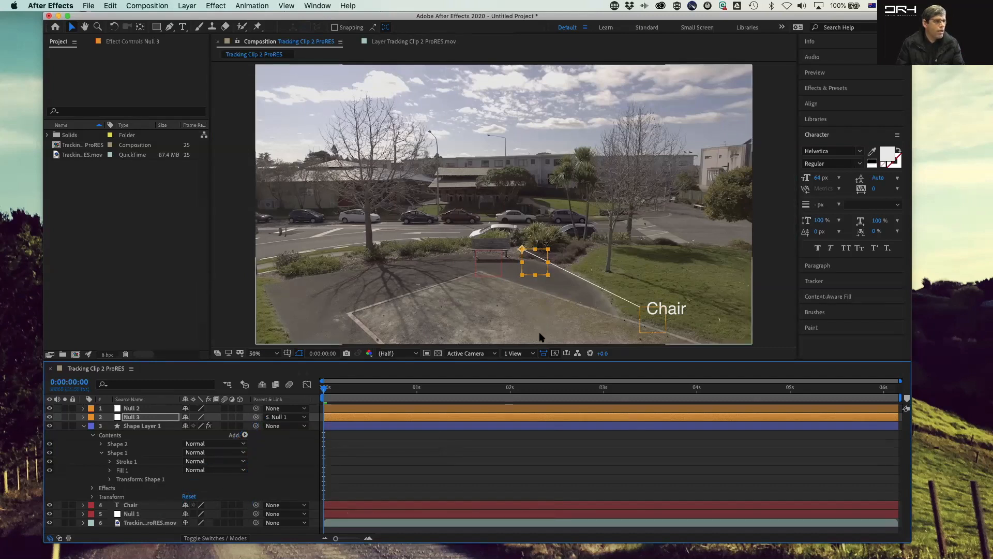
Step: Preview the animation and nudge Null 3 back onto the bench at 0:00:02:21
key(space)
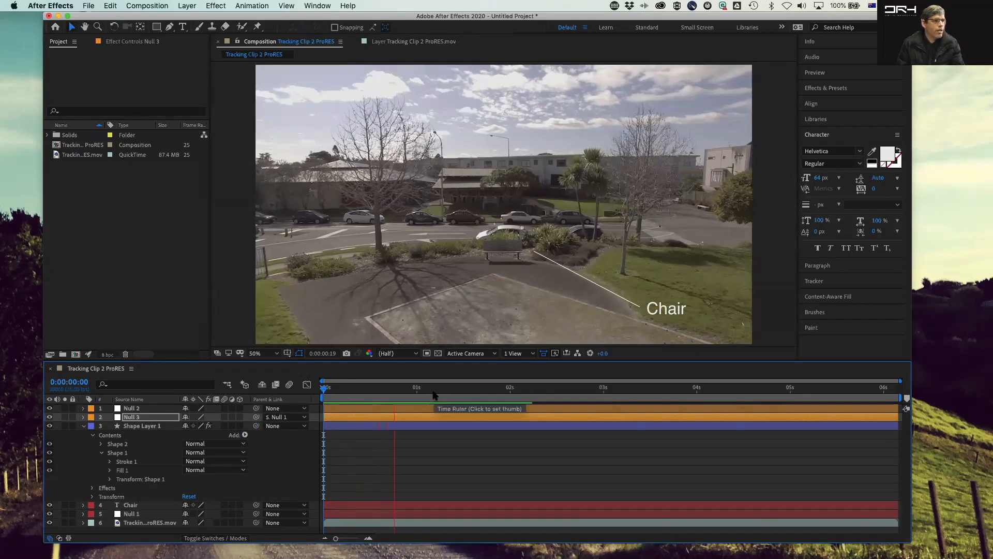
key(space)
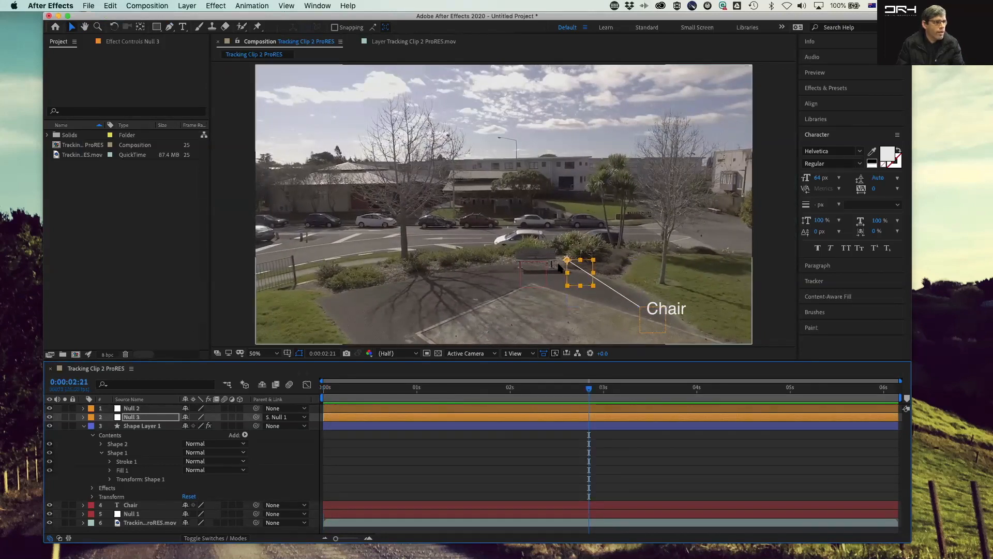
drag(567, 263, 537, 259)
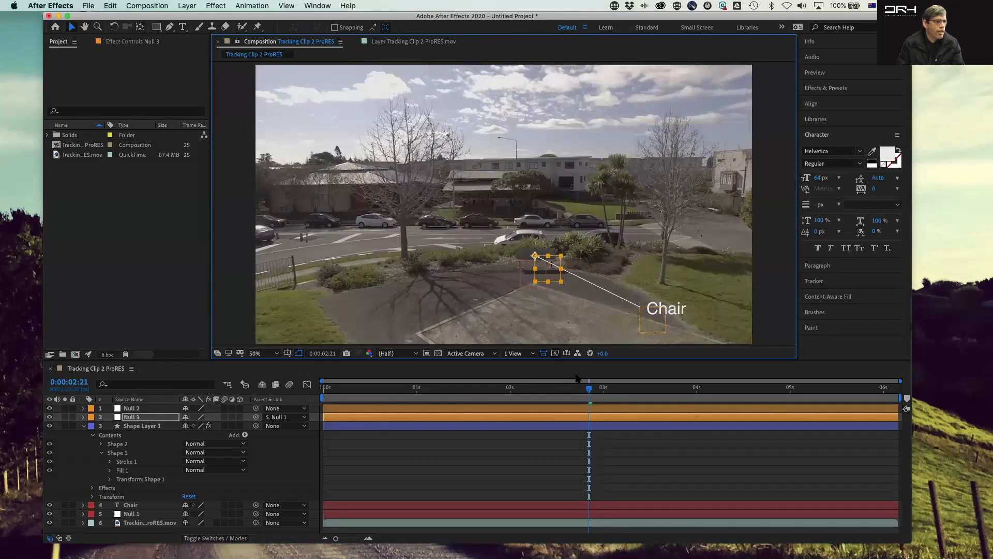
Step: Return to the first frame and collapse all expanded layer properties in the timeline
key(Home)
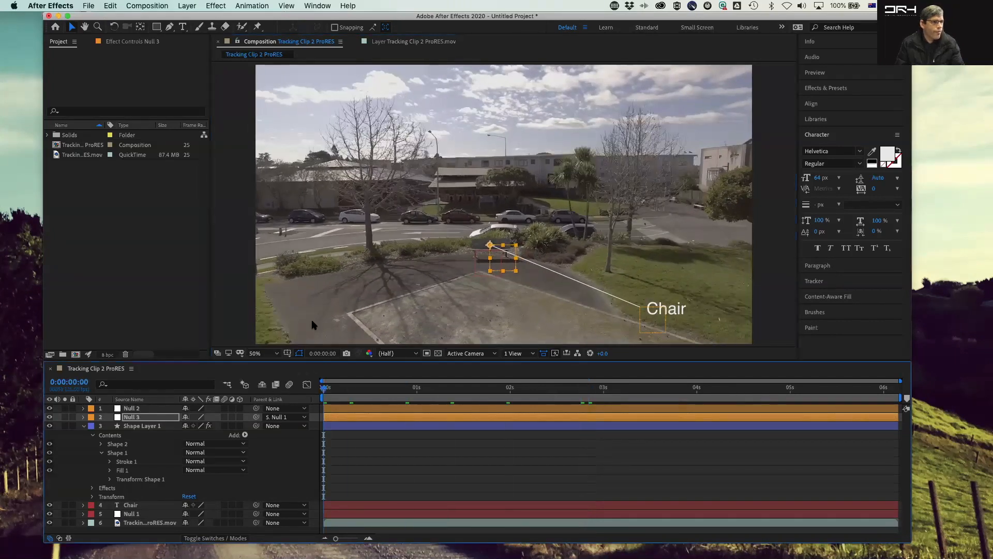
click(198, 310)
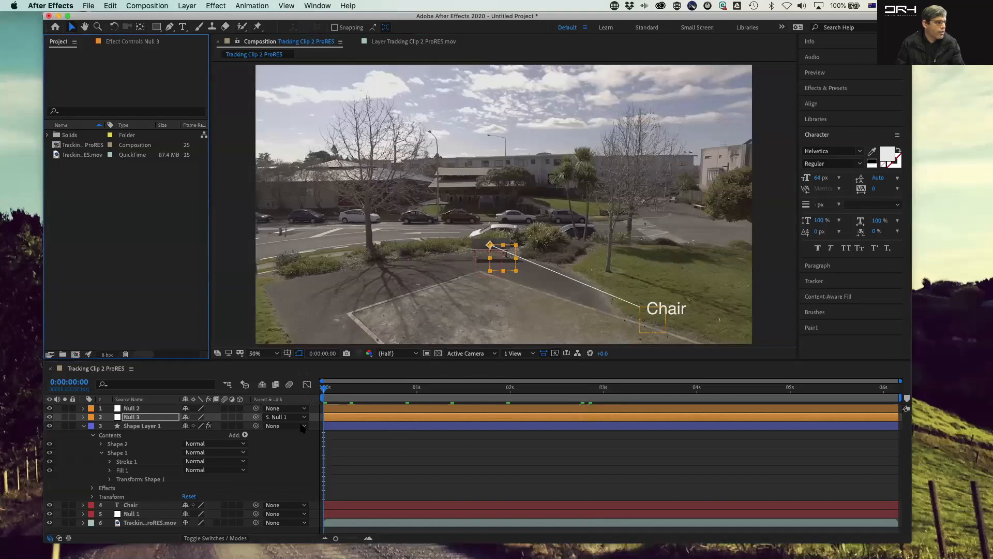
click(88, 420)
click(82, 382)
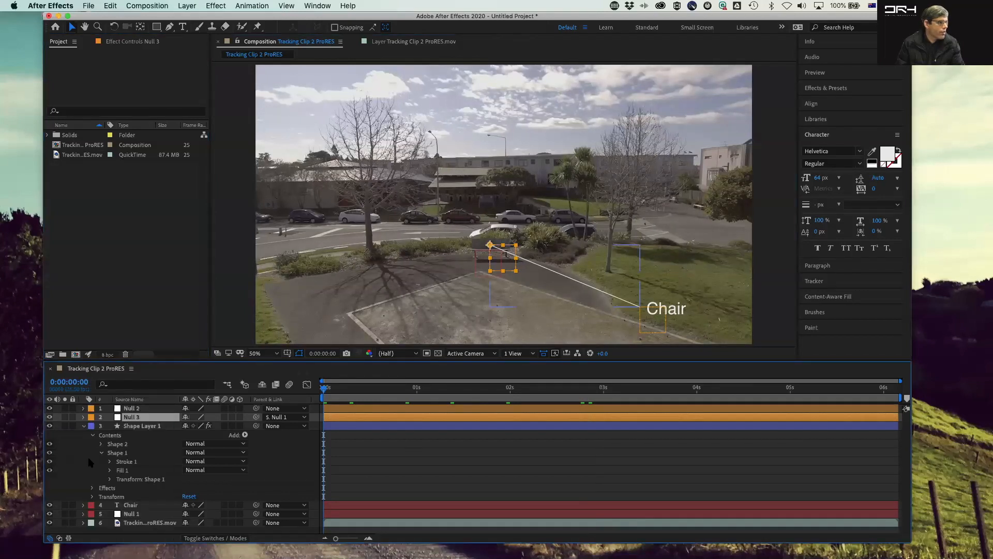
click(83, 426)
click(107, 491)
Step: Preview the tracked callout line and label, then return to the start
key(space)
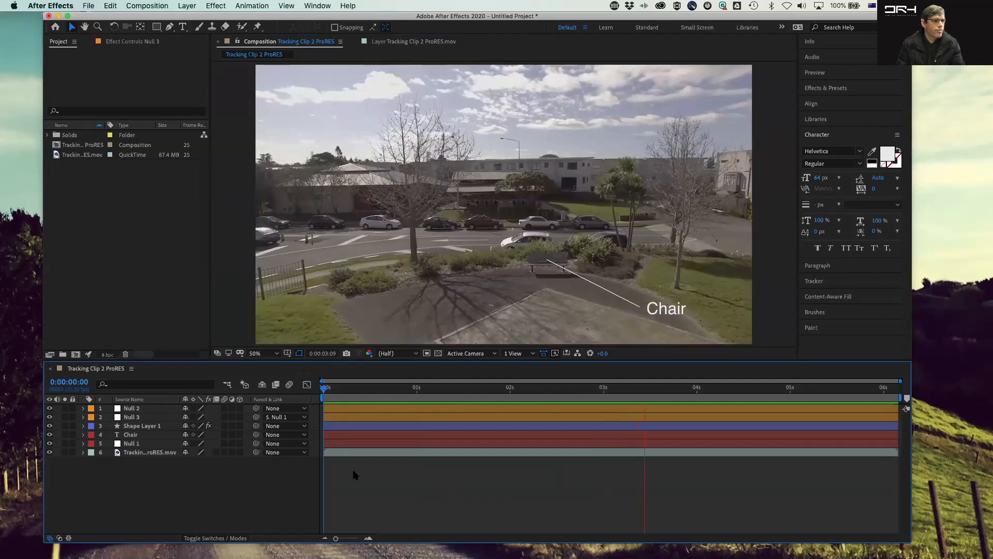
key(space)
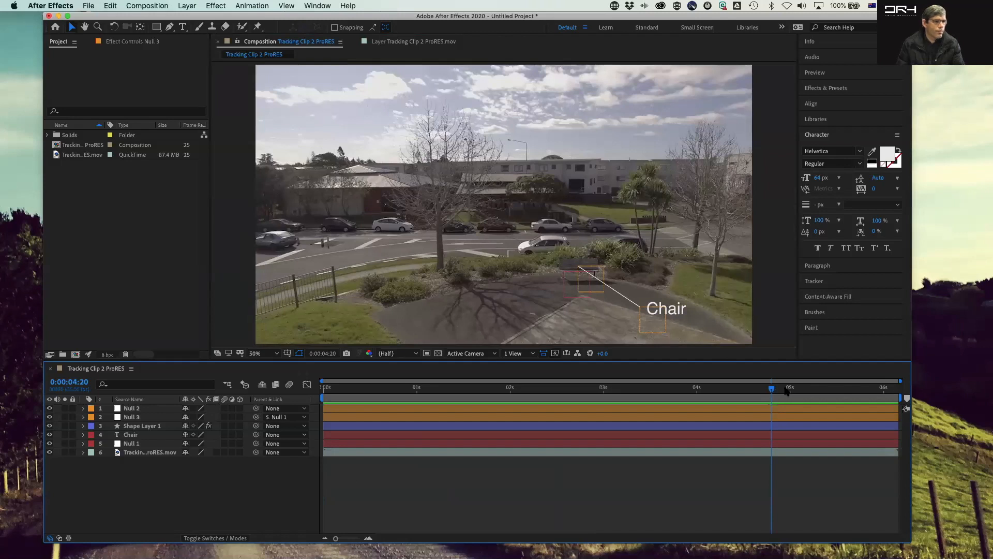
drag(771, 393, 240, 397)
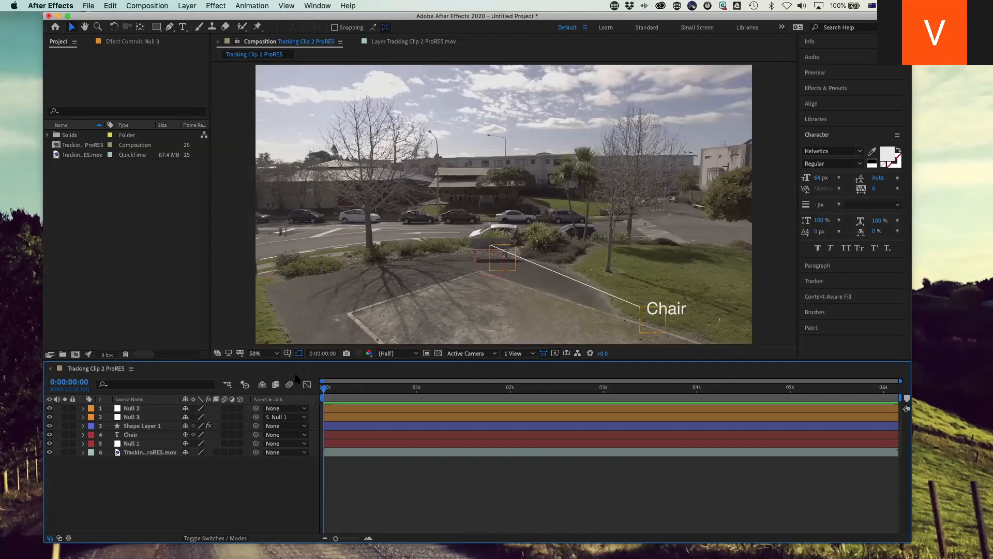
Step: Create a new composition from the drone footage clip
click(100, 264)
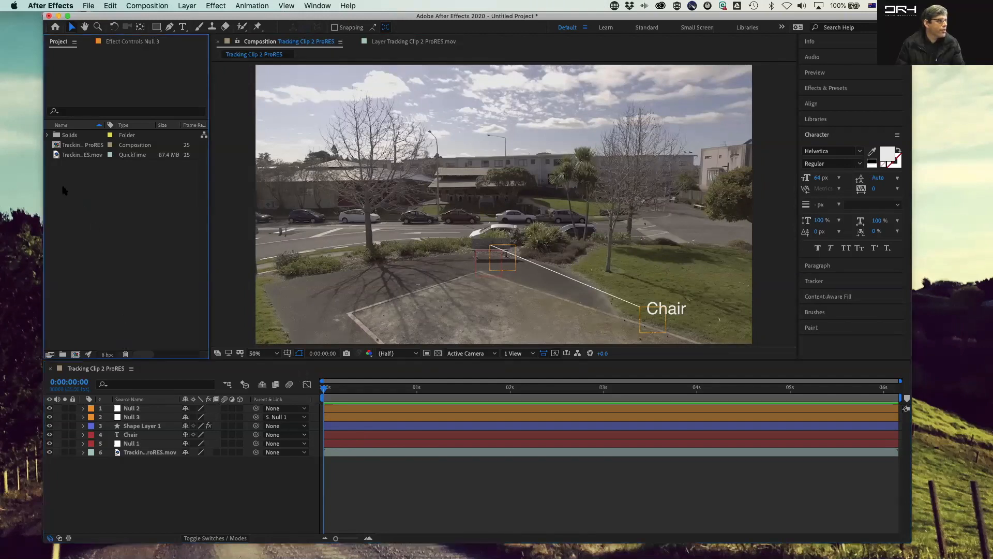
drag(57, 157, 90, 251)
drag(81, 348, 77, 354)
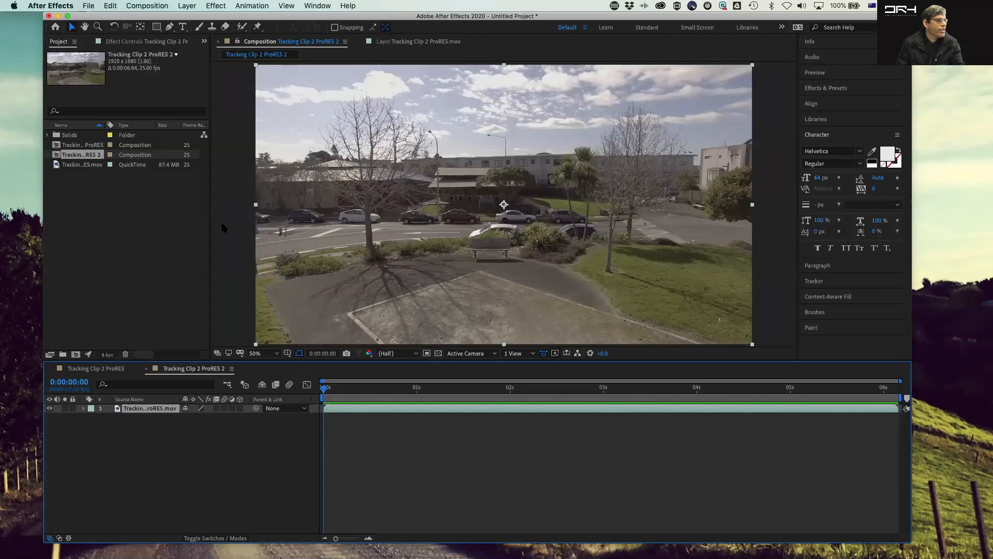
Step: Play back the new composition and return to its first frame
click(173, 232)
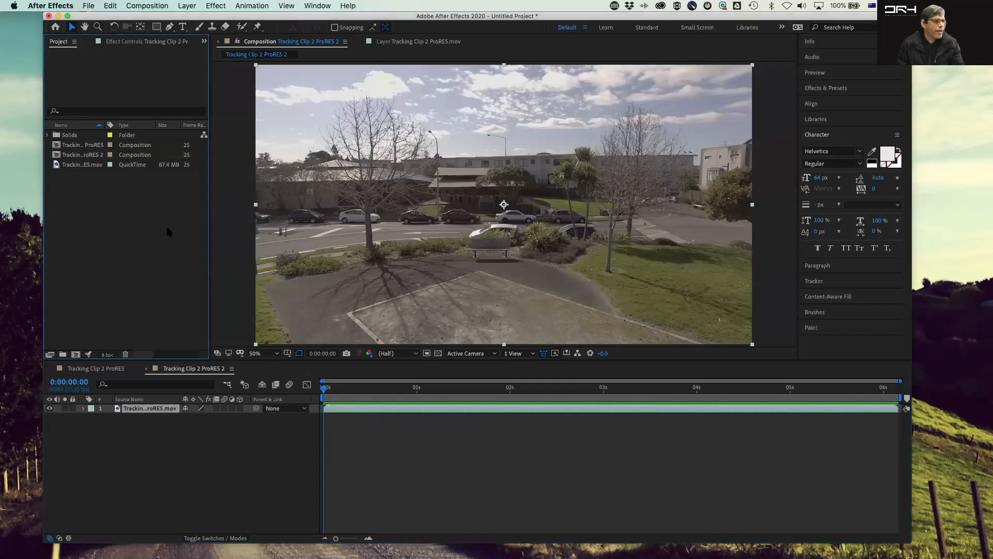
click(341, 383)
key(space)
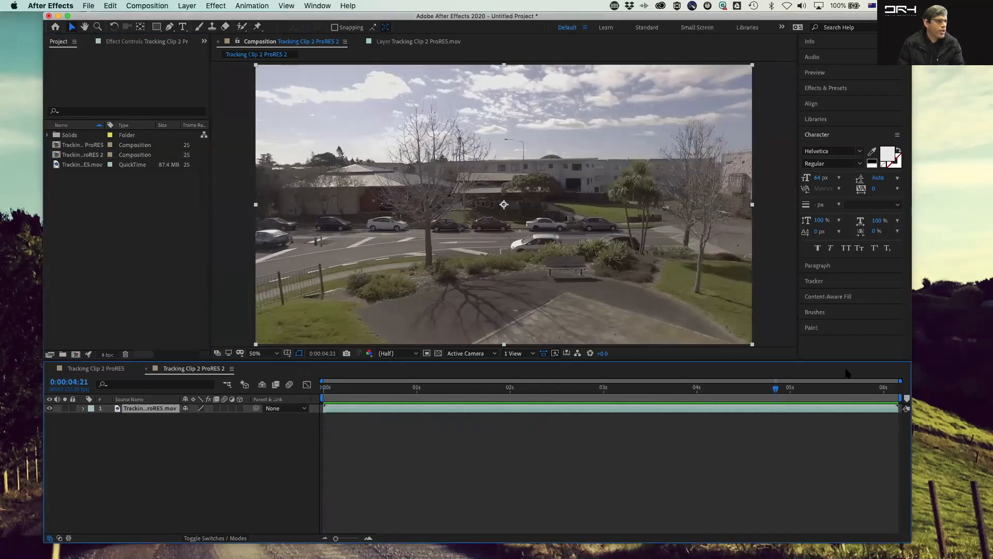
drag(342, 384, 184, 354)
click(134, 235)
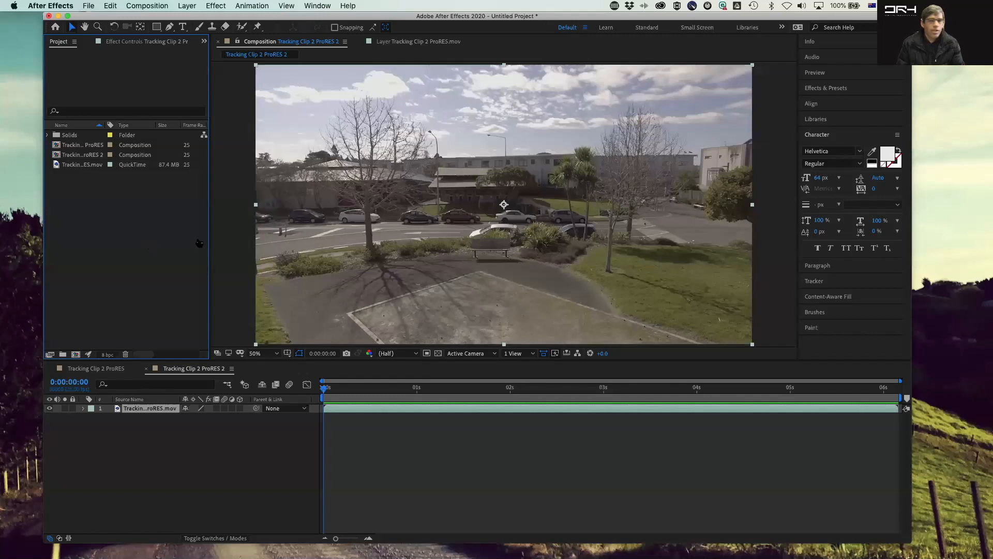
Step: Switch to Finder and preview the clips in the Tracking Clips ProRES folder with Quick Look
key(super+Tab)
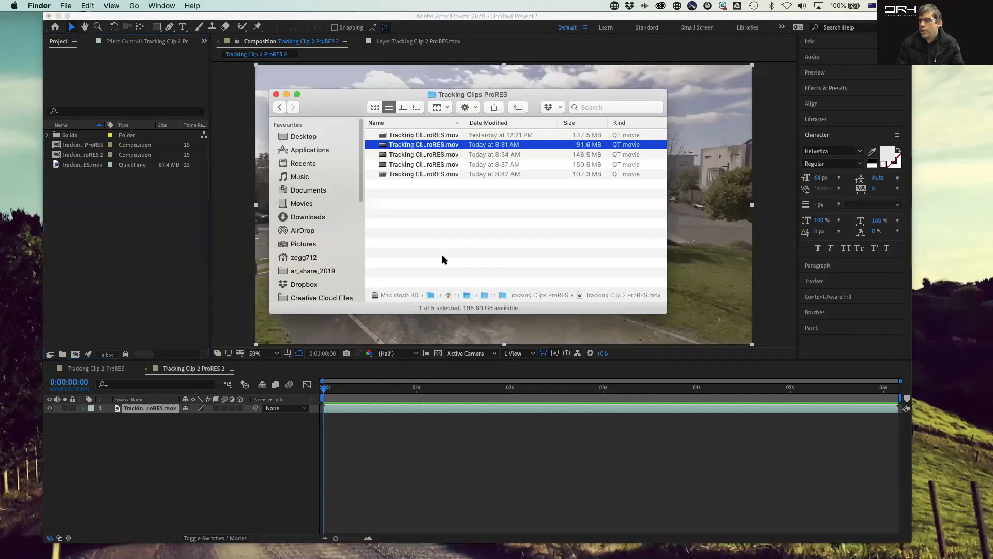
click(430, 215)
click(427, 152)
key(space)
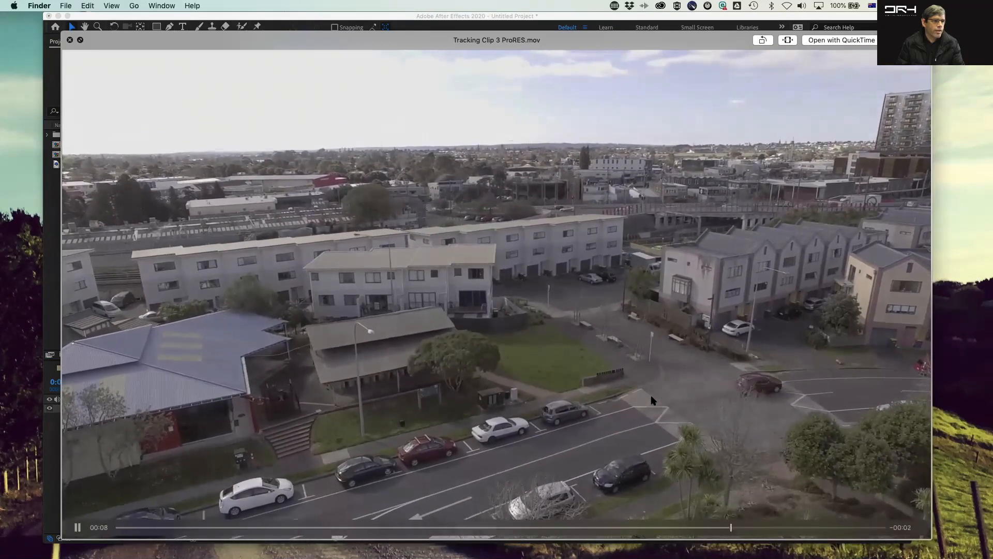
key(space)
key(Down)
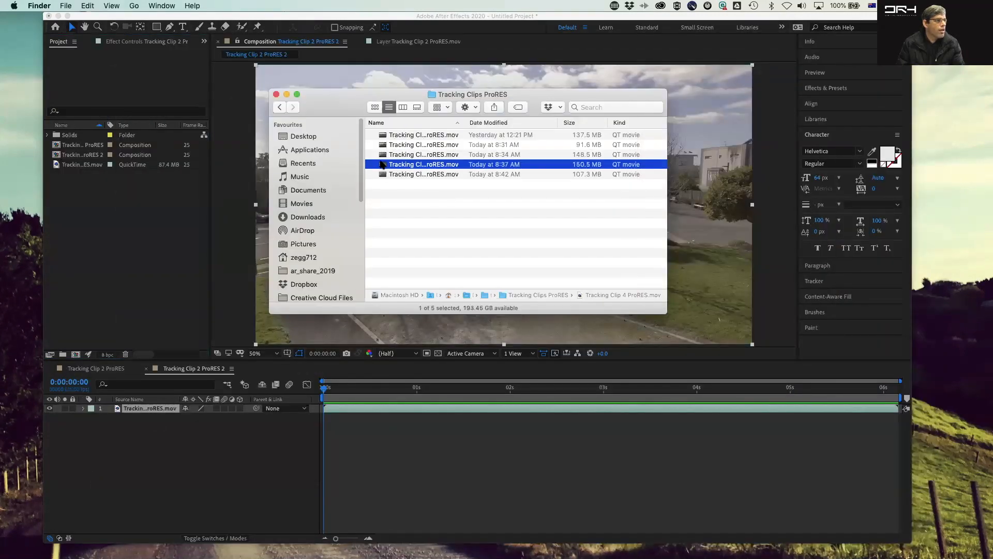
key(space)
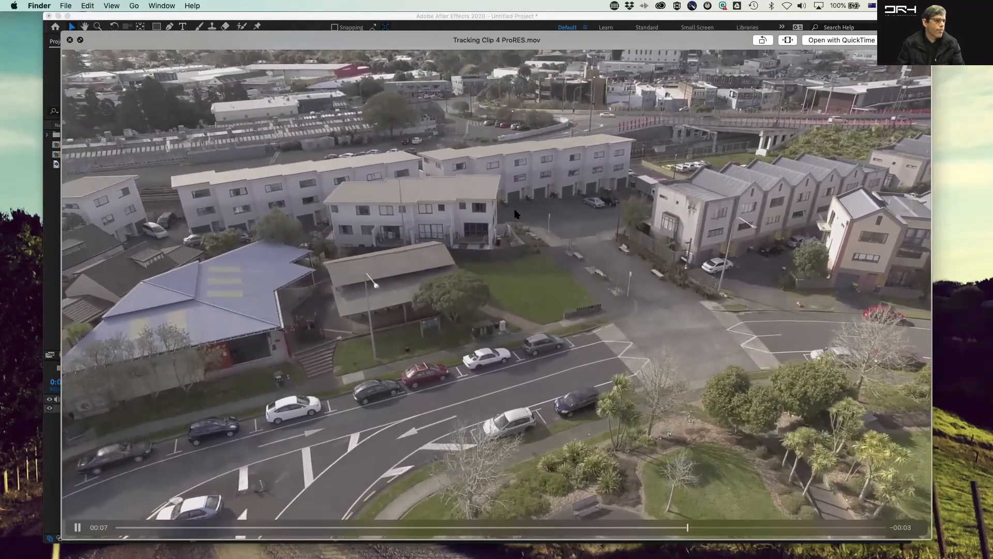
key(space)
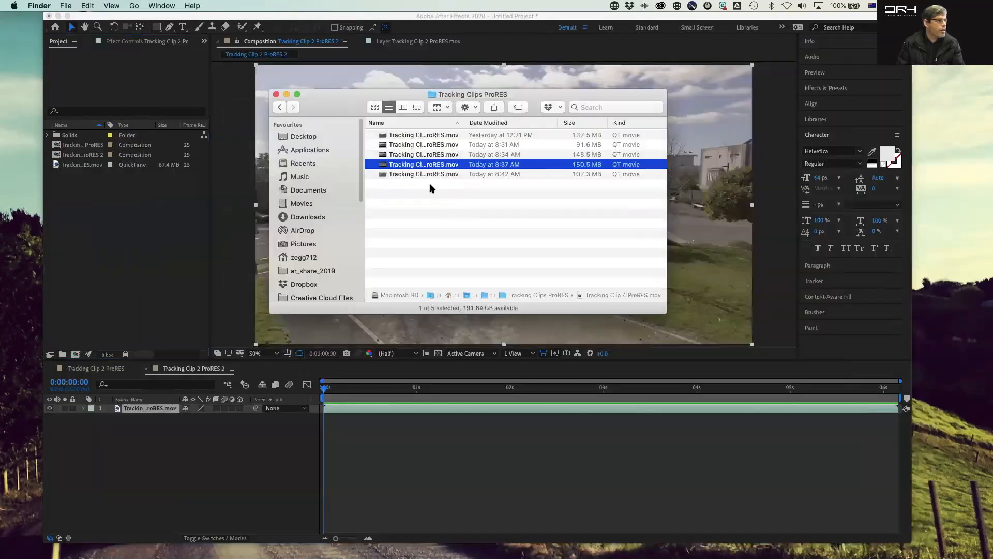
key(space)
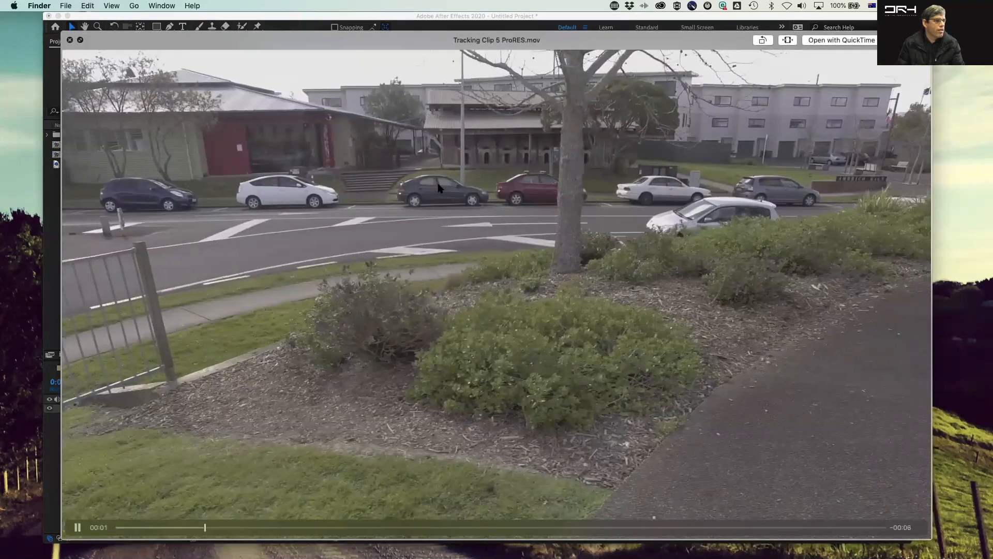
key(space)
click(414, 145)
key(space)
key(space)
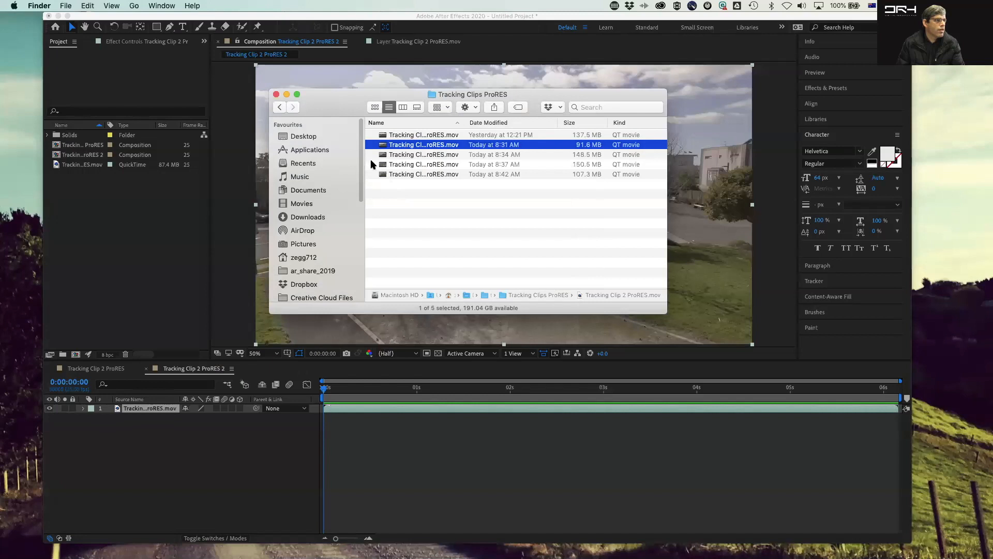
click(416, 136)
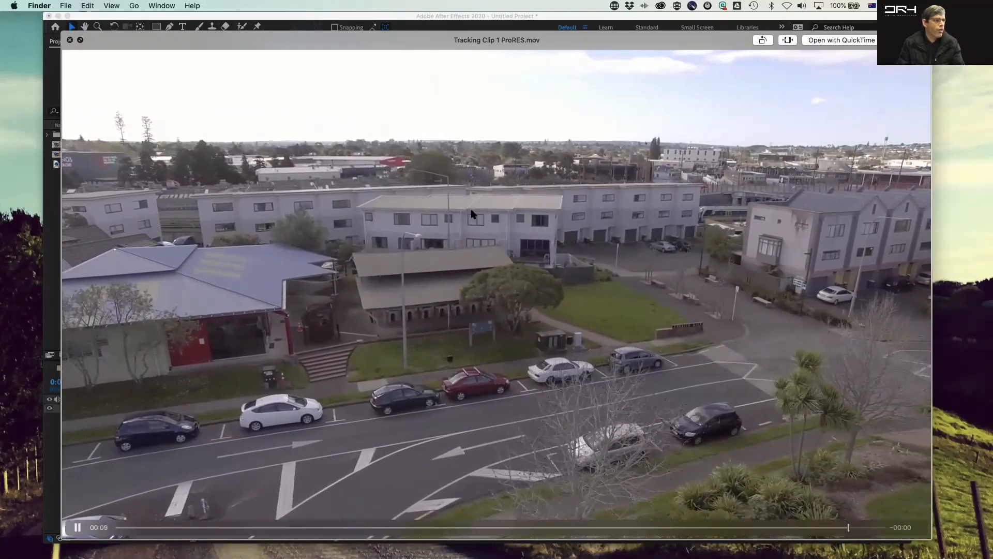
key(space)
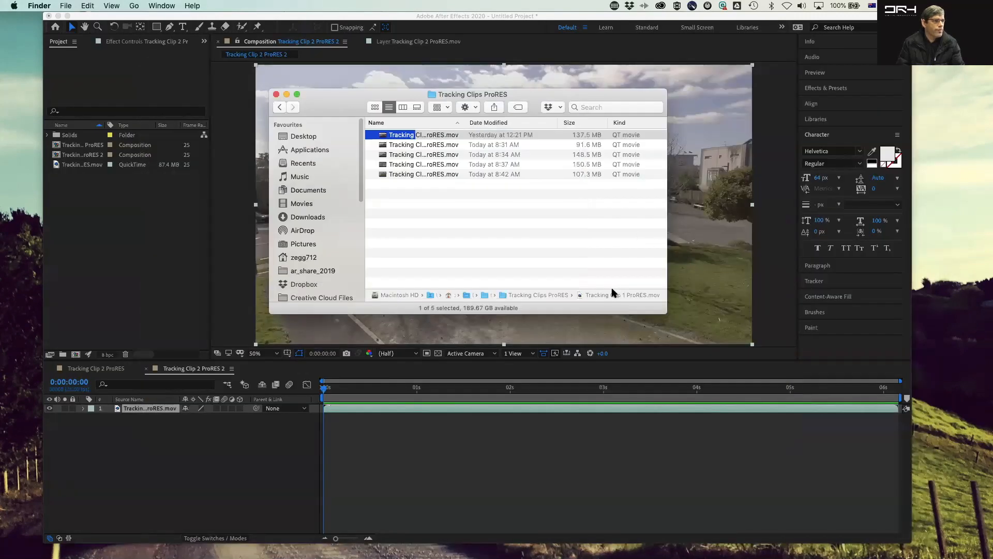
Step: Import Tracking Clip 1 ProRES.mov into the project and create a new composition from it
drag(419, 136, 118, 238)
click(118, 261)
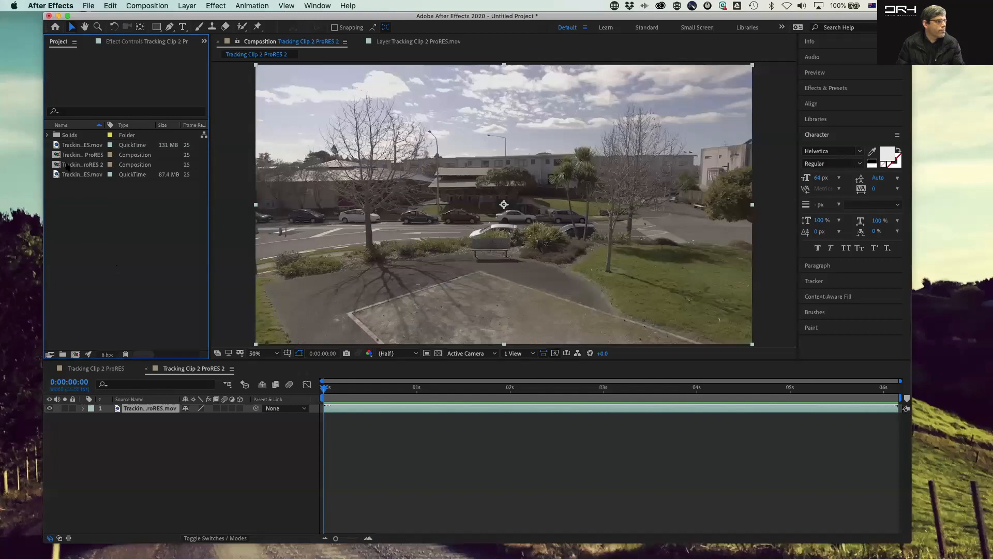
click(57, 146)
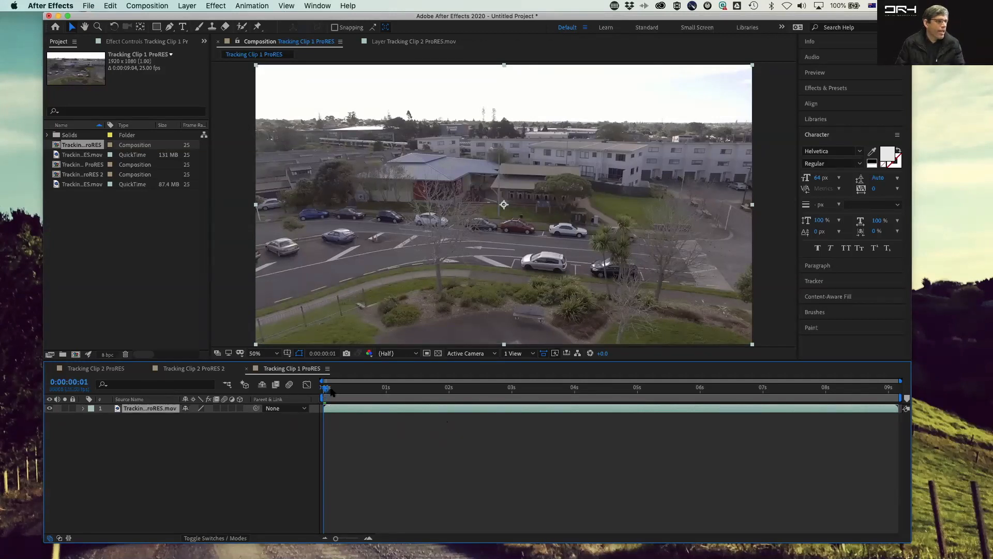
Step: Preview the new composition, then start a Track Motion on the Tracking Clip 1 footage layer
key(space)
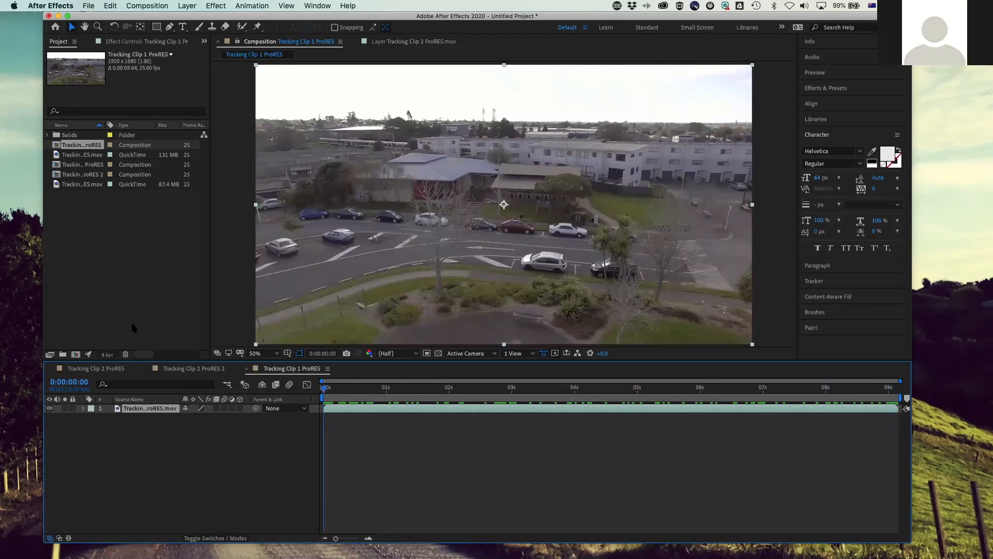
click(163, 455)
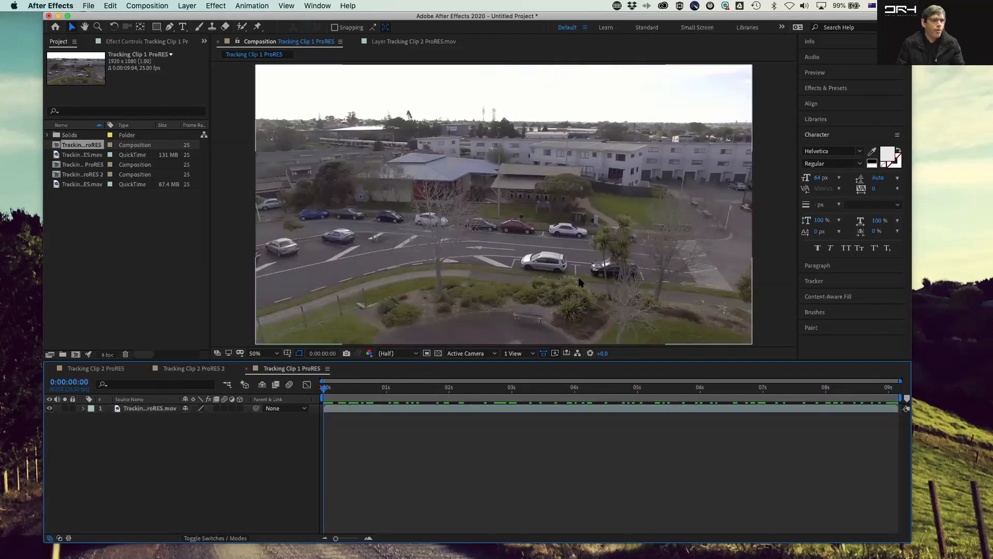
click(835, 284)
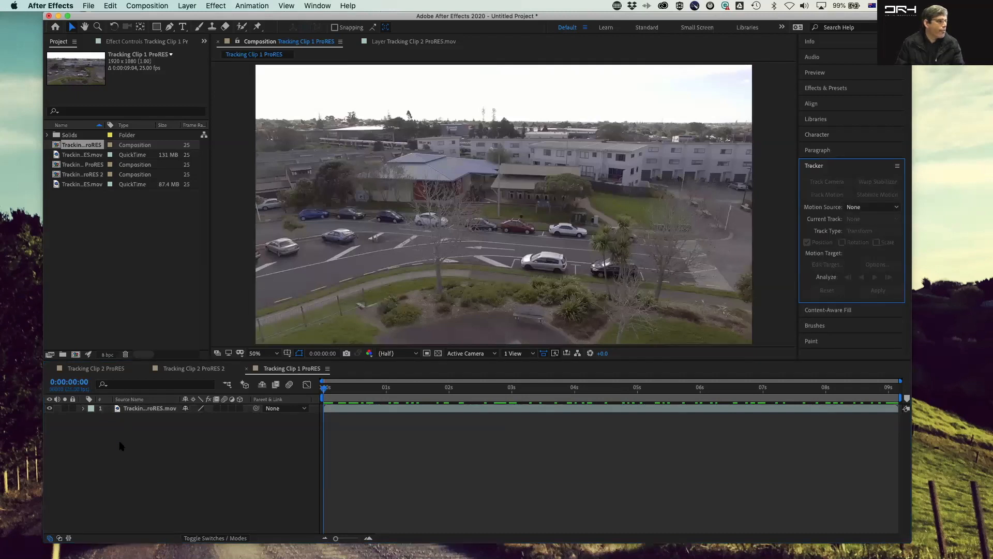
click(137, 412)
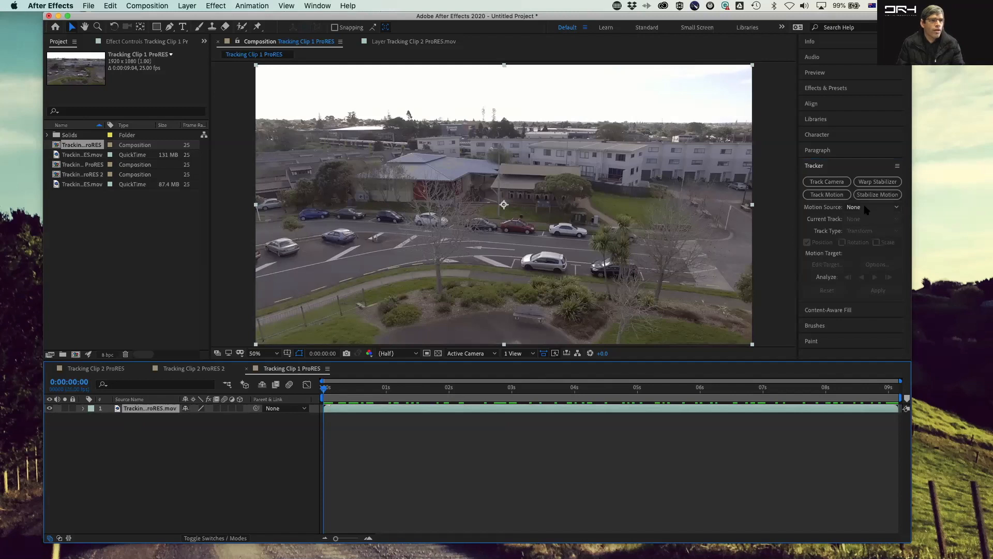
click(829, 196)
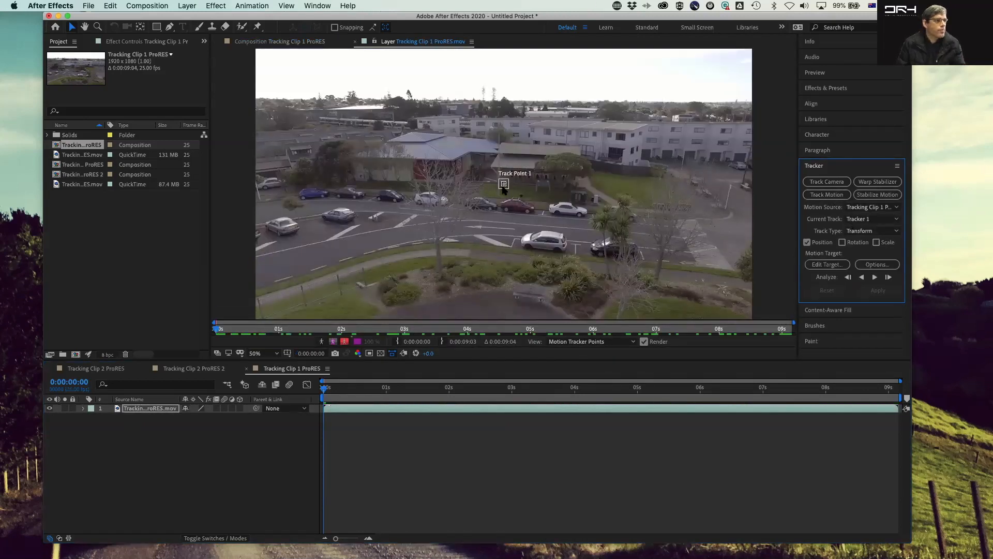
Step: Try placing Track Point 1 on the distant building's roofline and analyze forward
scroll(516, 193, up, 2)
drag(511, 192, 551, 67)
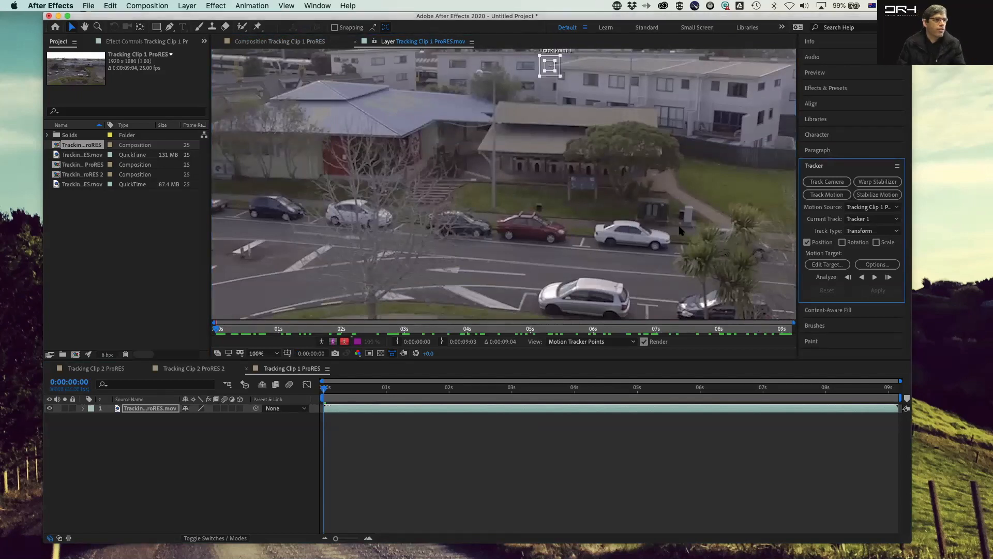
scroll(680, 230, down, 3)
scroll(543, 150, up, 3)
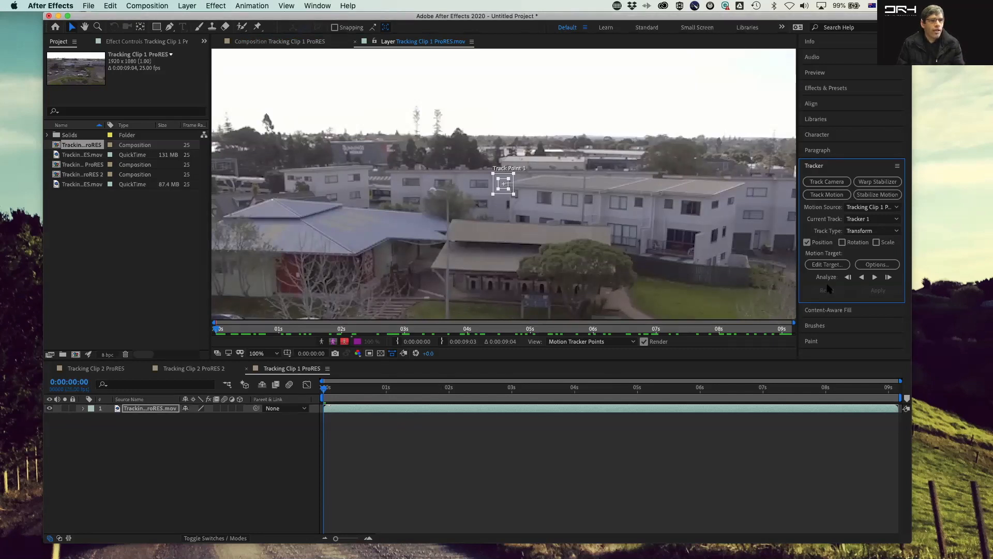
click(874, 278)
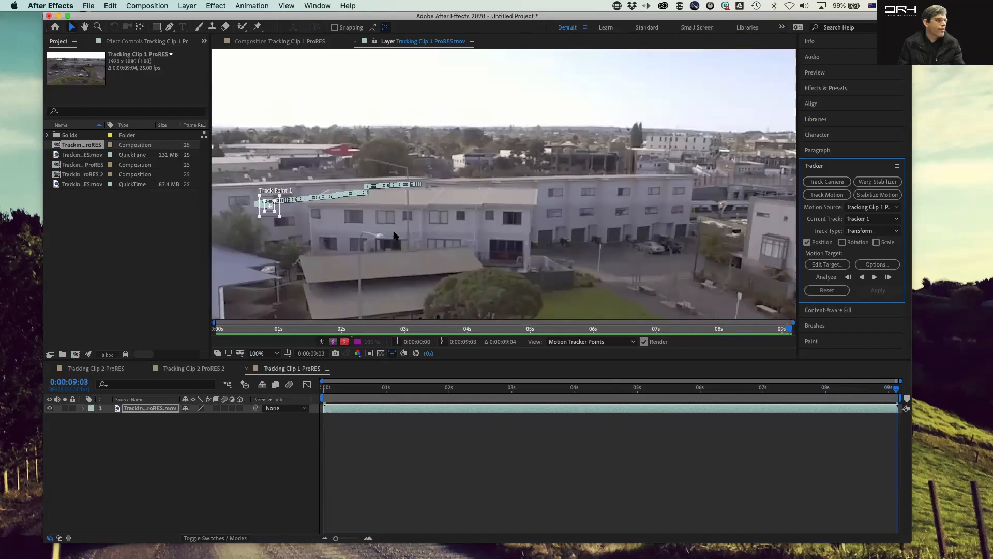
Step: Return to the first frame, reposition Track Point 1 on a window corner of the building, and analyze forward again
drag(896, 388, 302, 376)
drag(504, 185, 558, 244)
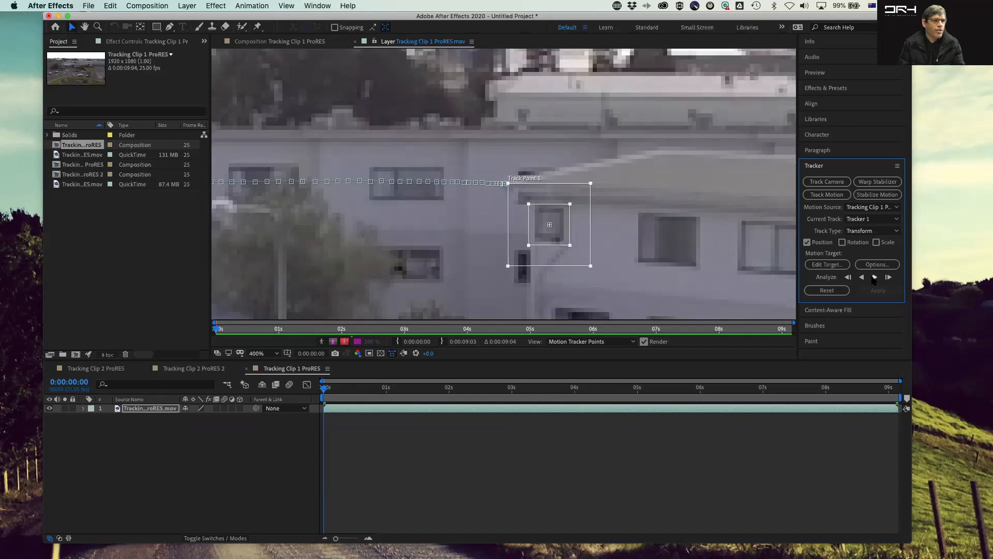
click(874, 278)
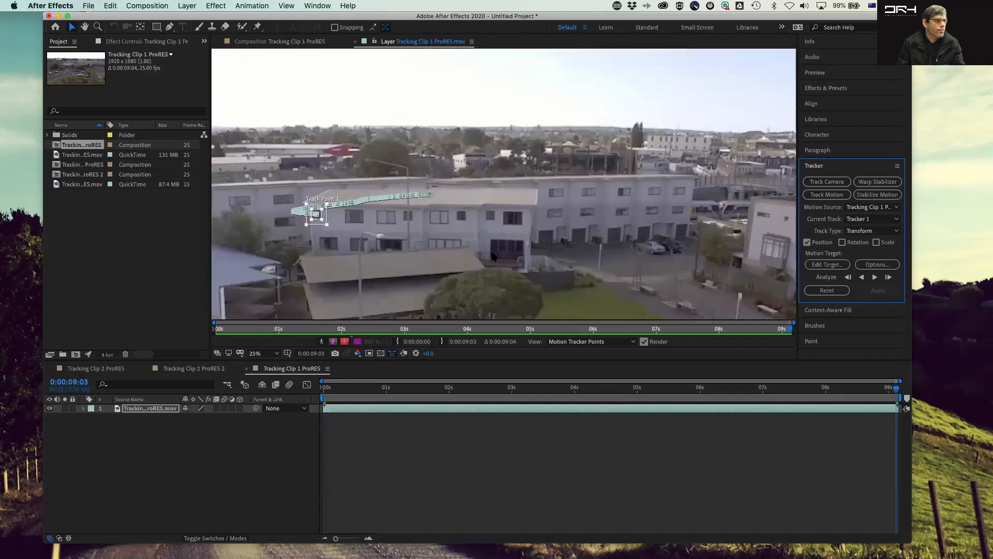
Step: Scrub and play through the clip to review the tracked path
scroll(468, 195, down, 2)
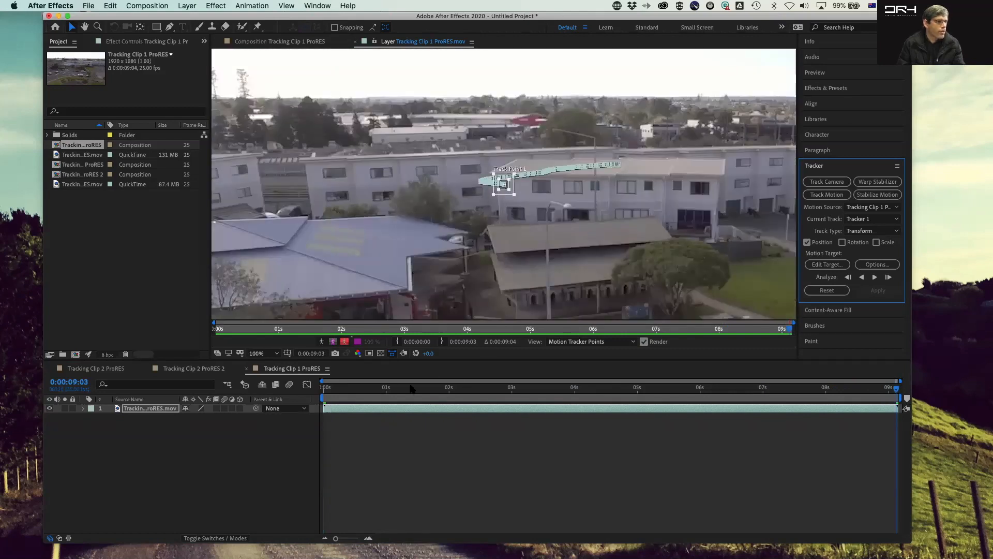
key(Page_Down)
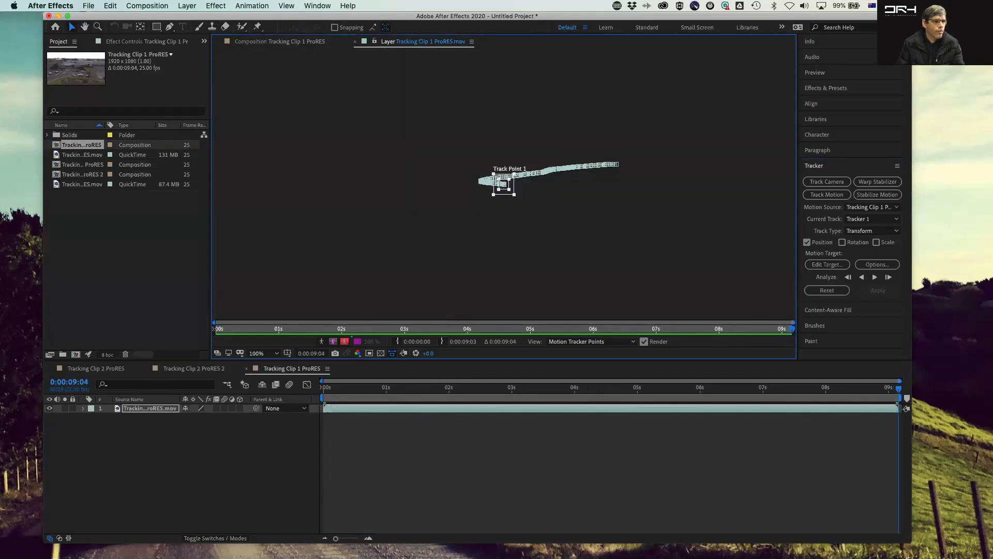
click(865, 389)
drag(865, 389, 324, 389)
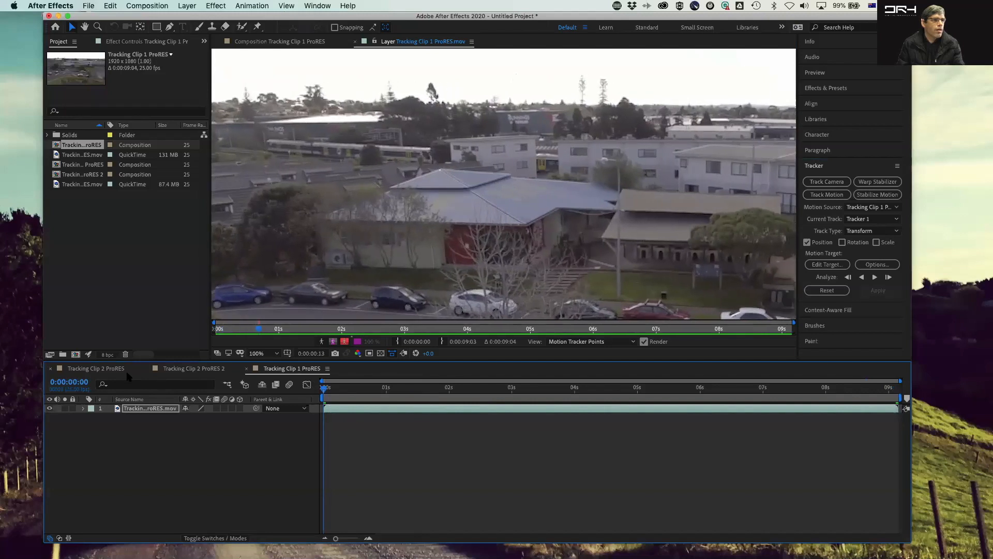
key(space)
click(196, 439)
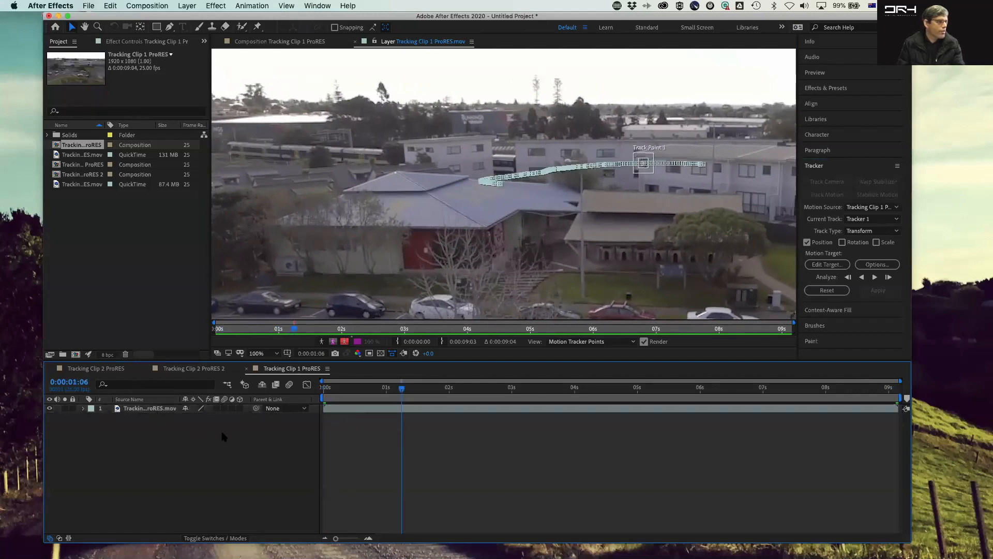
mouse_move(401, 392)
mouse_down()
mouse_move(362, 392)
mouse_move(914, 396)
mouse_move(472, 394)
mouse_move(348, 369)
mouse_move(672, 386)
mouse_move(902, 379)
mouse_move(895, 376)
mouse_up()
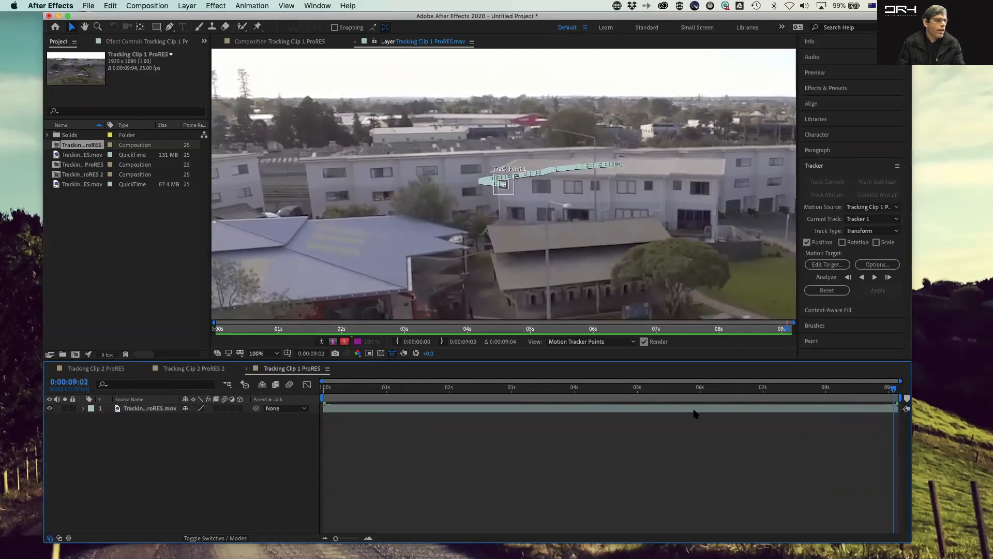
Step: Add a new null object layer to the composition
click(147, 5)
mouse_move(186, 6)
mouse_move(207, 19)
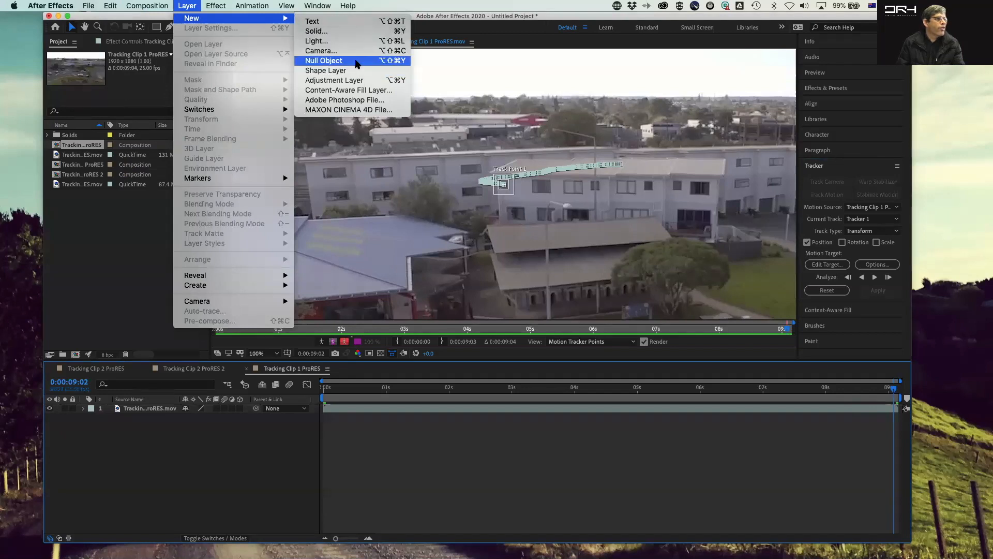
click(348, 60)
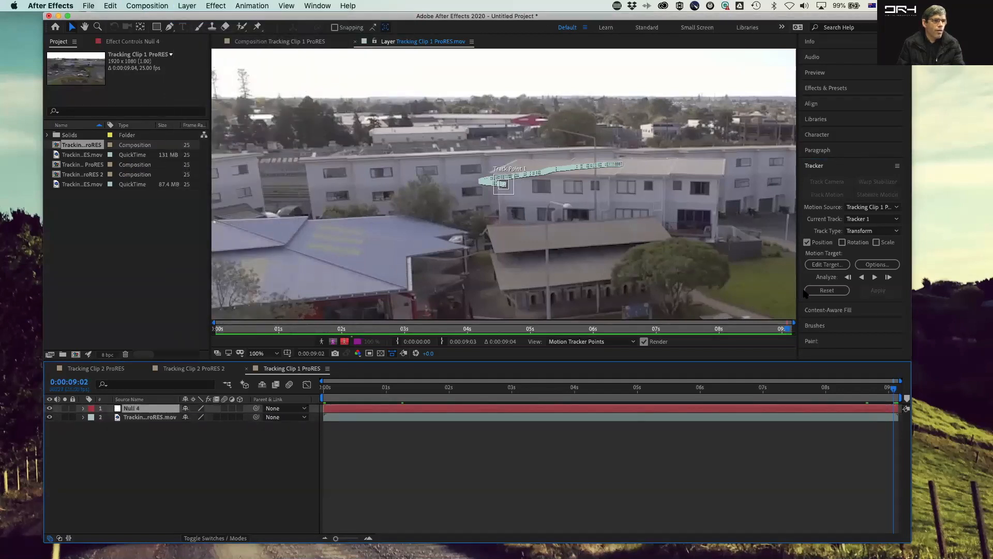
Step: Set the tracker's motion target to Null 4 and apply the track in X and Y
click(847, 264)
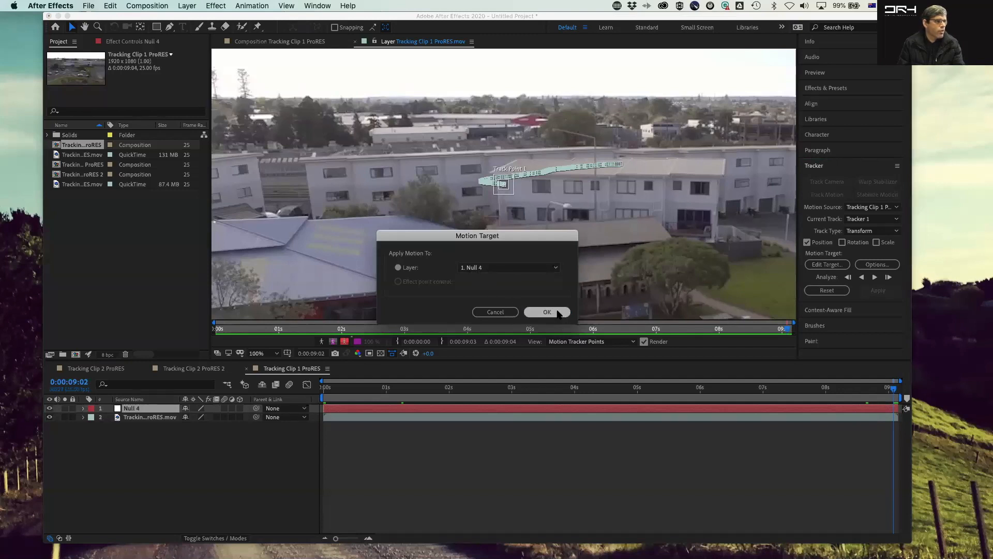
click(558, 312)
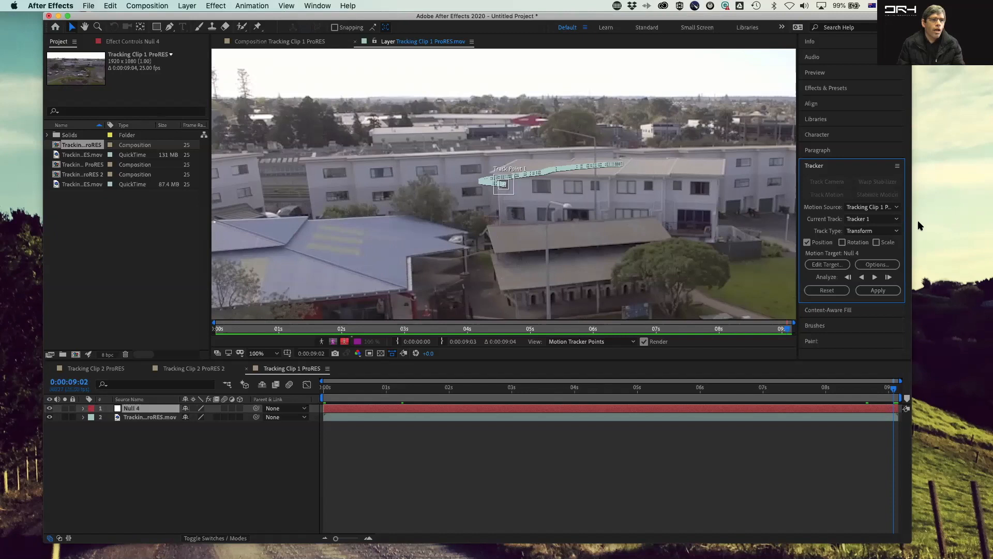
click(899, 293)
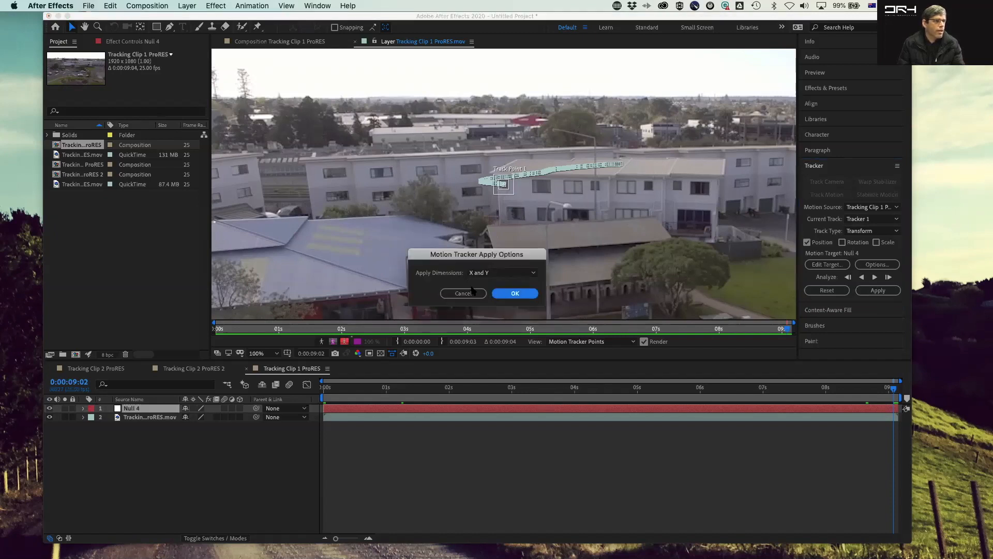
click(515, 293)
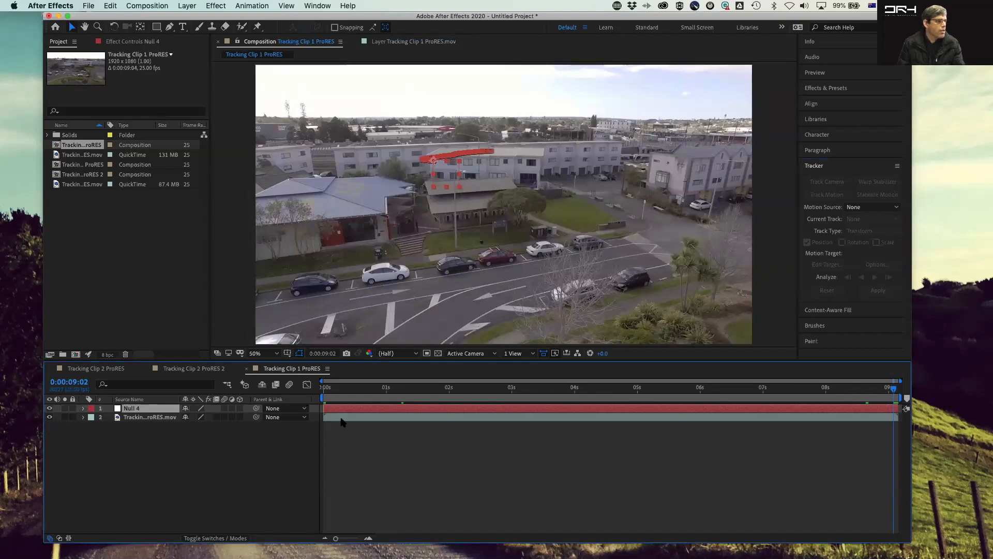
Step: Create a text layer reading "Building" above the tracked building
click(182, 27)
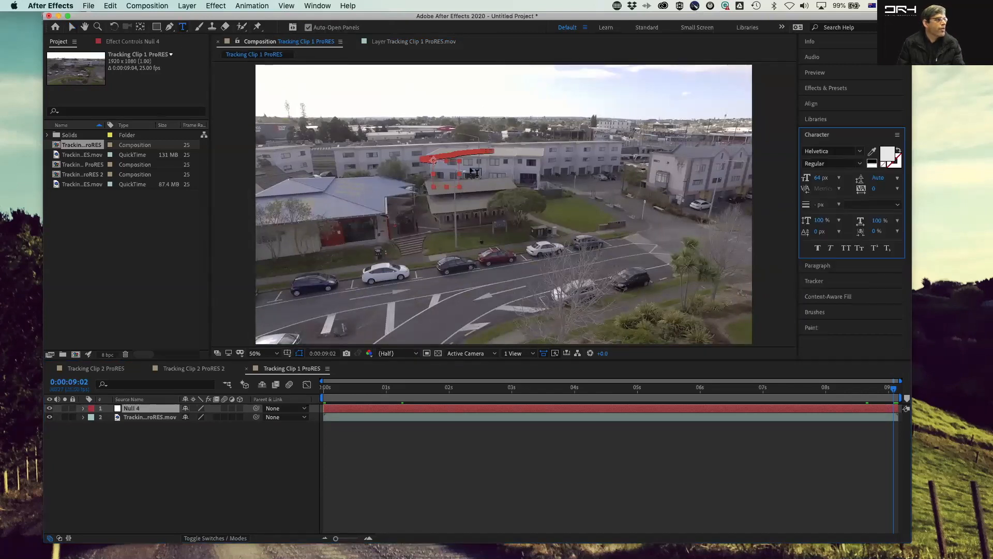
drag(427, 129, 542, 154)
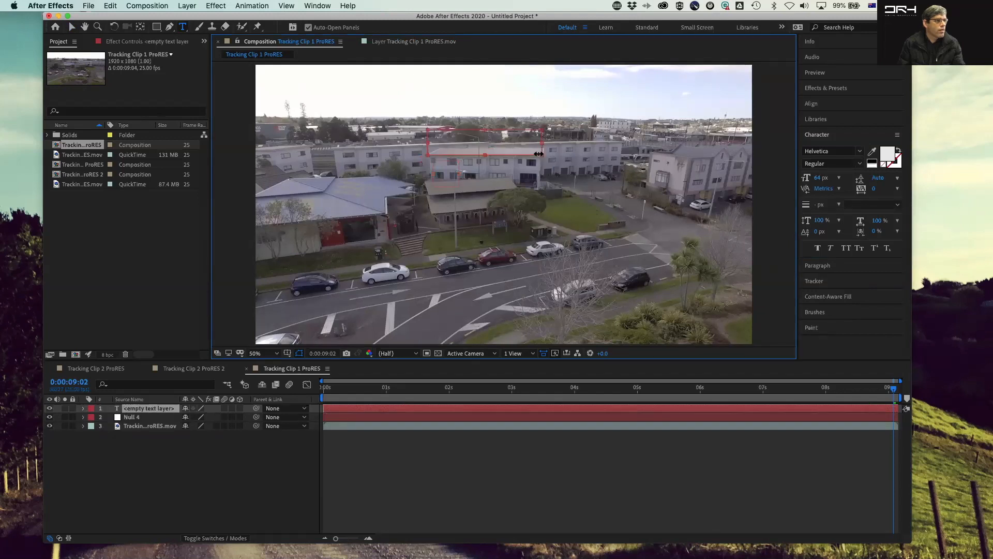
text(Building)
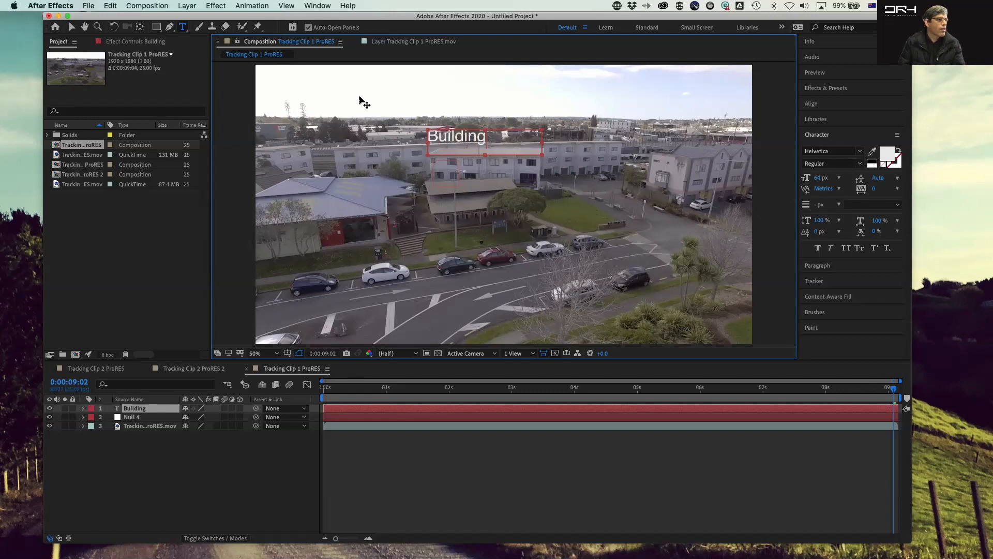
Step: Select all the text and enlarge its font size to 122 px
key(super+a)
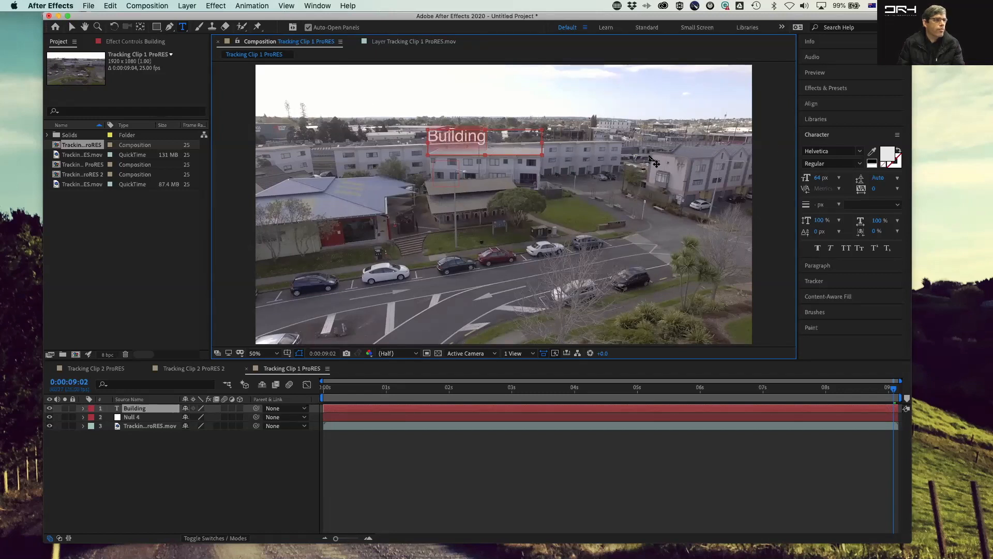
drag(816, 179, 850, 178)
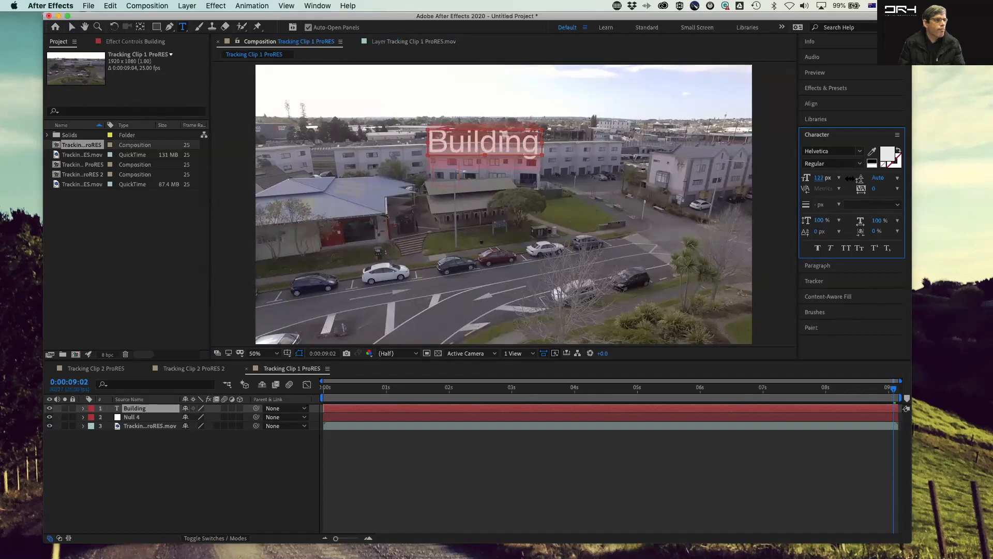
click(522, 484)
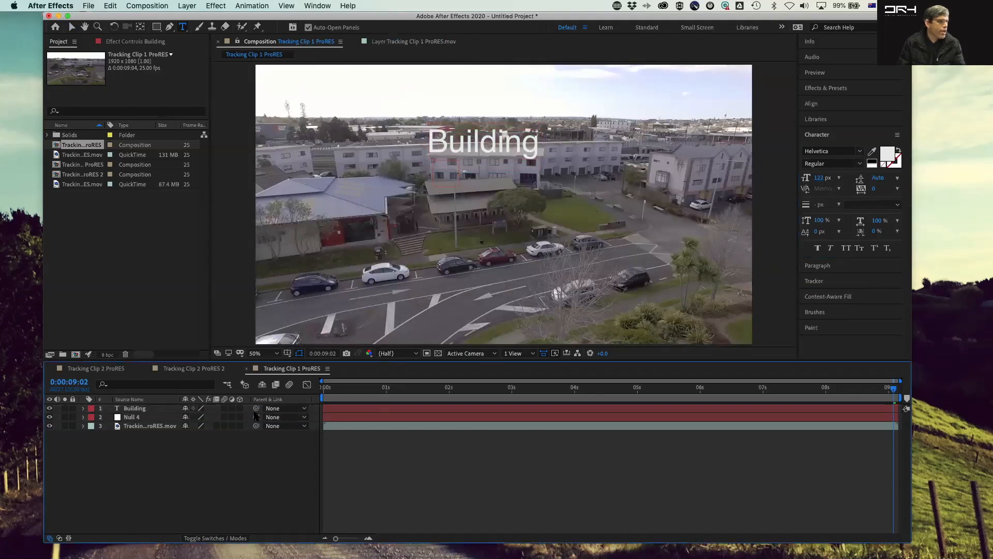
Step: Parent the Building text layer to Null 4 and preview how the label follows the building
drag(256, 409, 144, 419)
key(space)
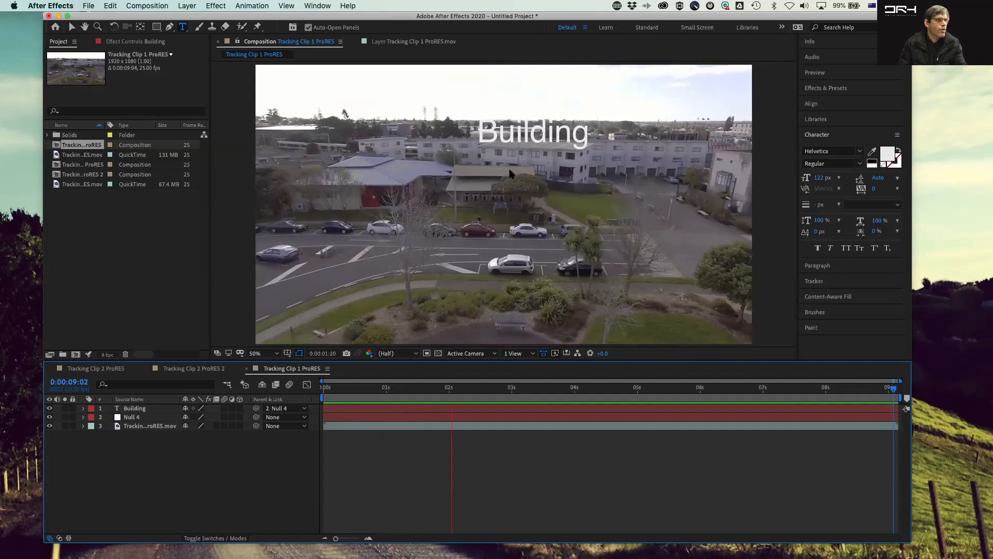
key(space)
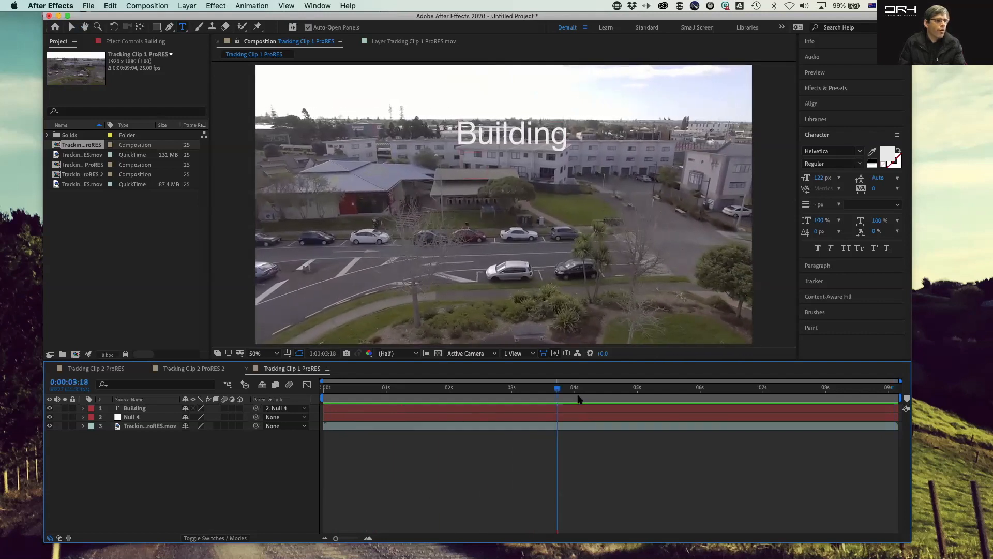
key(space)
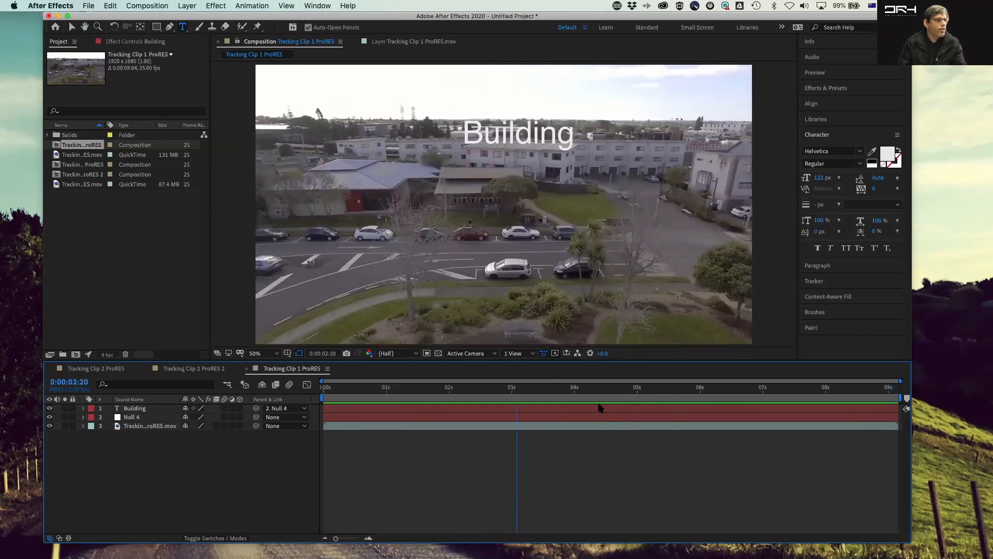
drag(598, 404, 834, 418)
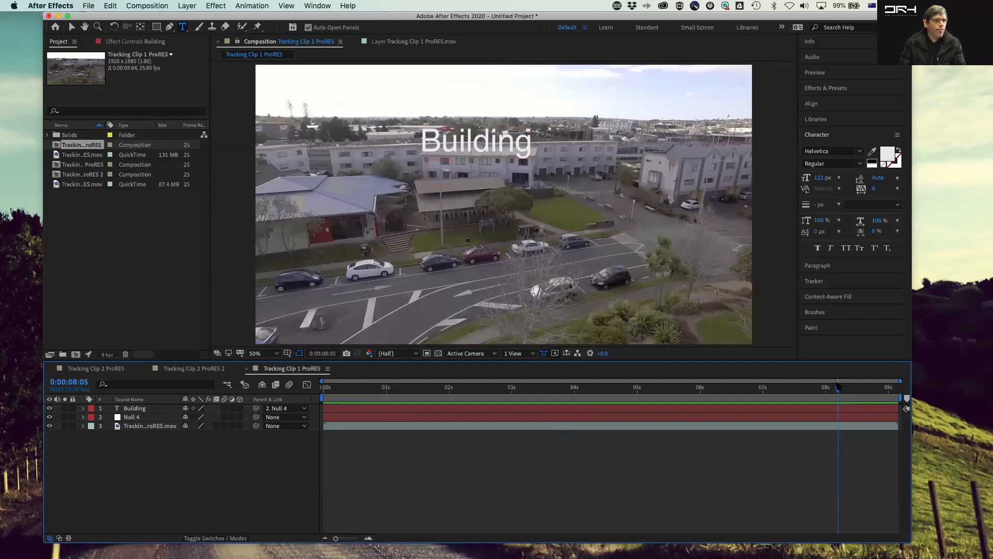
Step: Widen the name columns in the project and timeline panels so full layer and item names show
drag(818, 389, 85, 349)
click(149, 232)
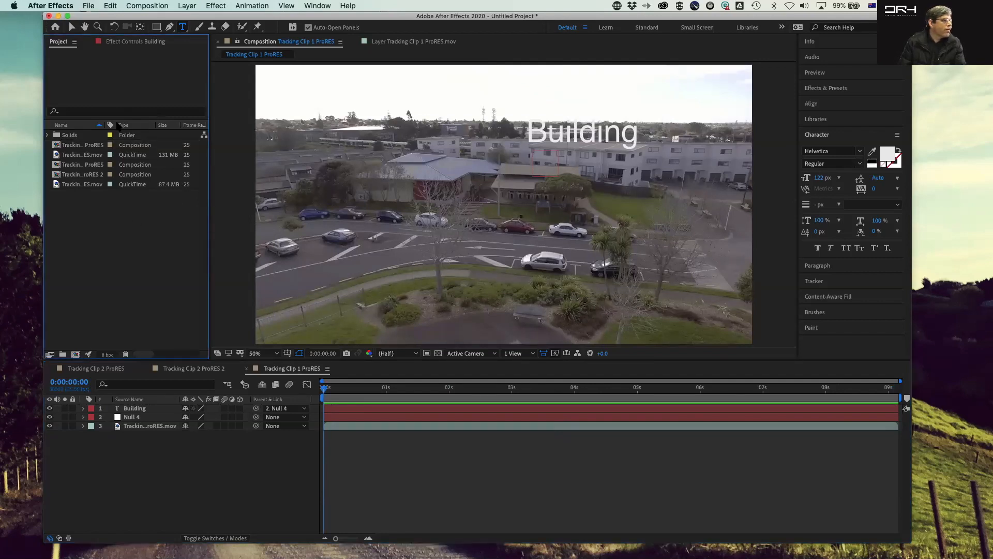
drag(104, 124, 135, 124)
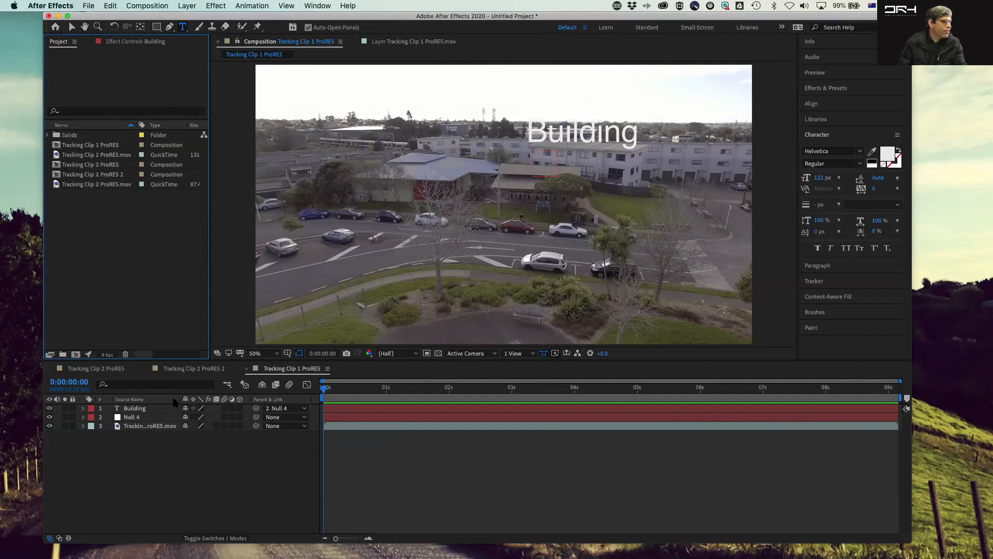
drag(177, 399, 226, 398)
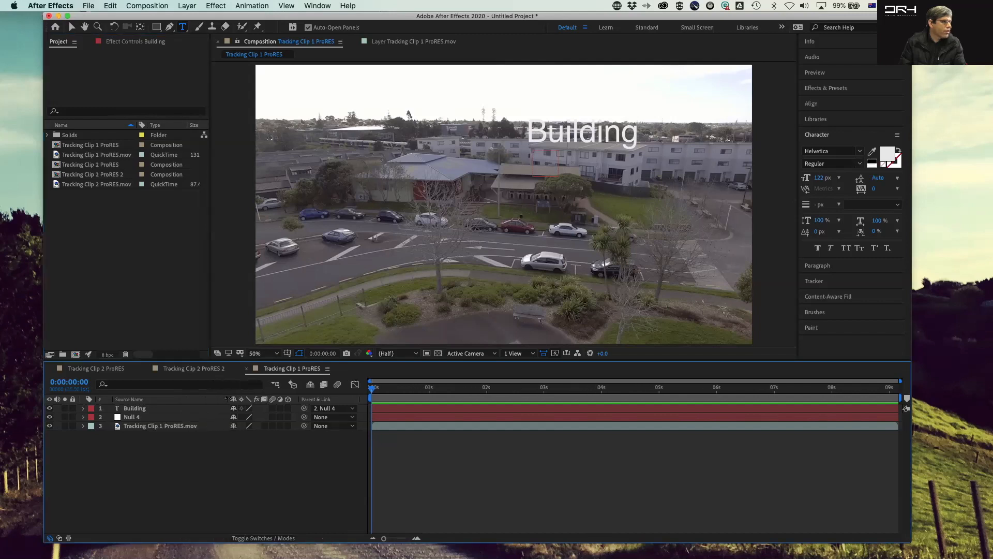
click(131, 276)
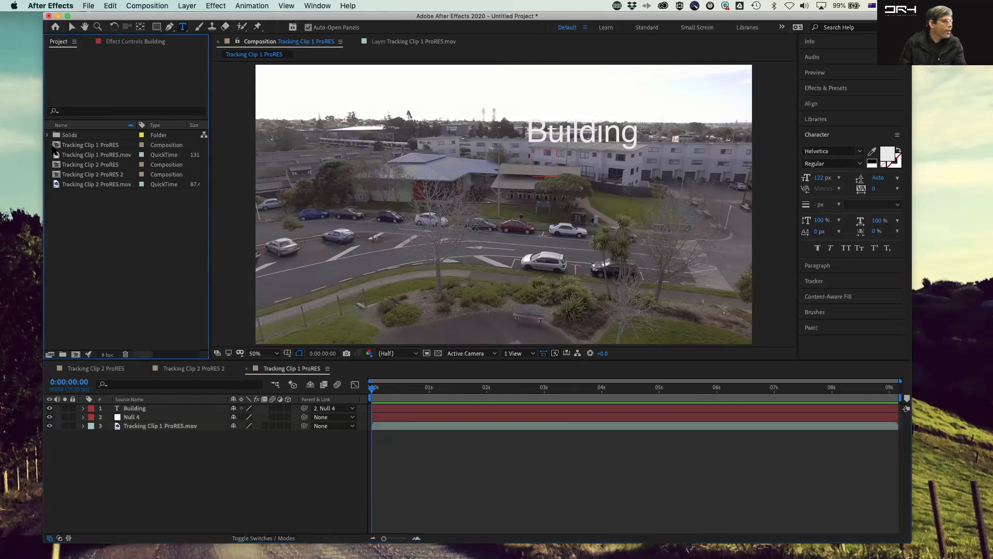
click(57, 145)
drag(57, 146, 76, 357)
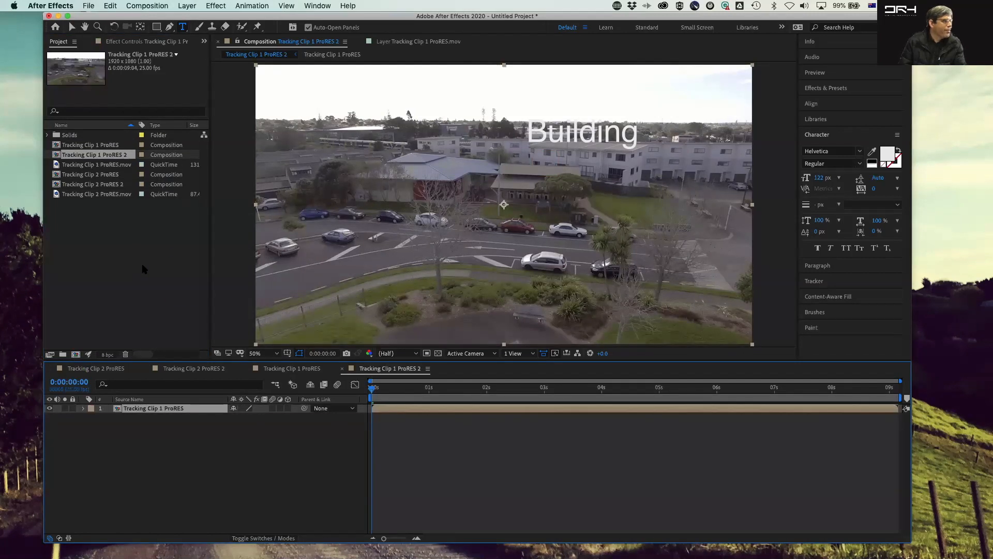
click(150, 296)
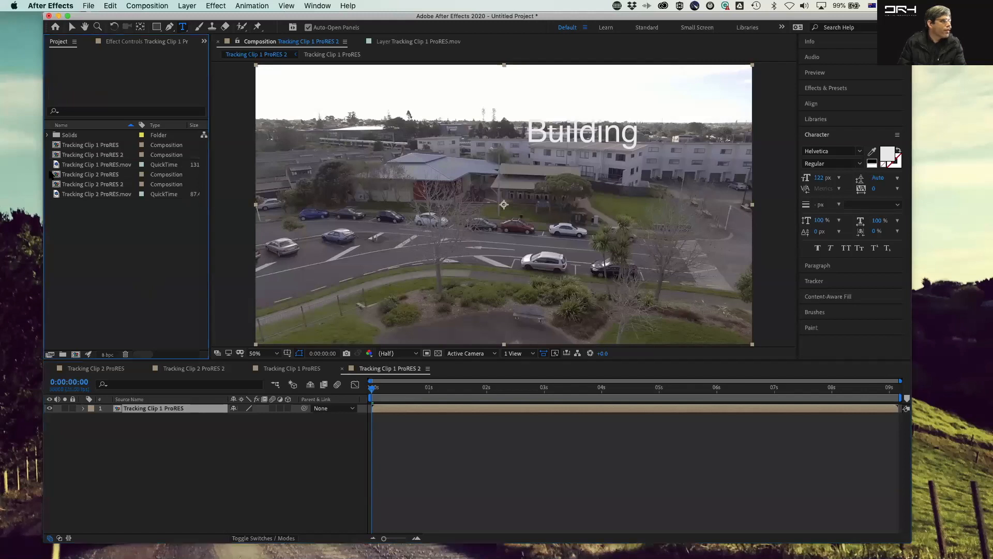
click(58, 157)
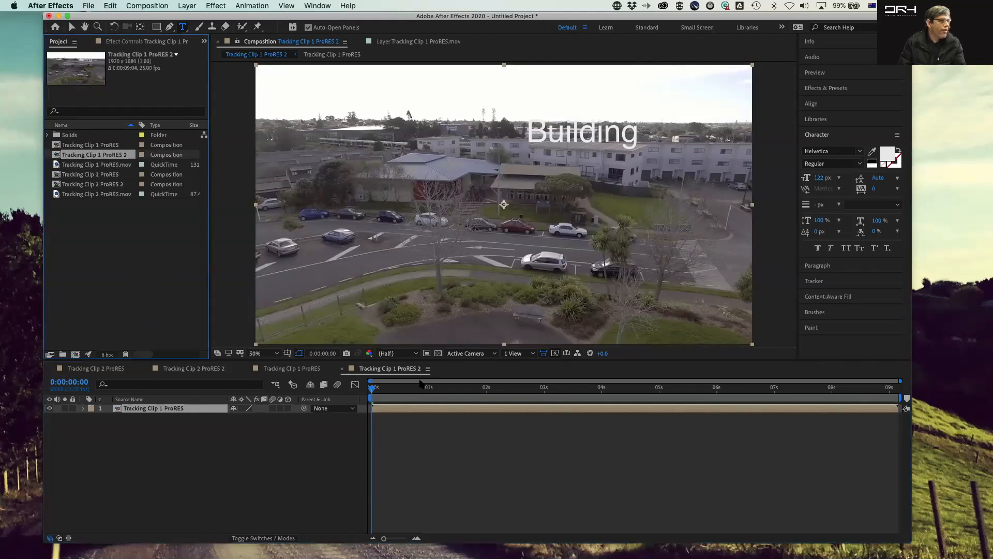
double_click(57, 157)
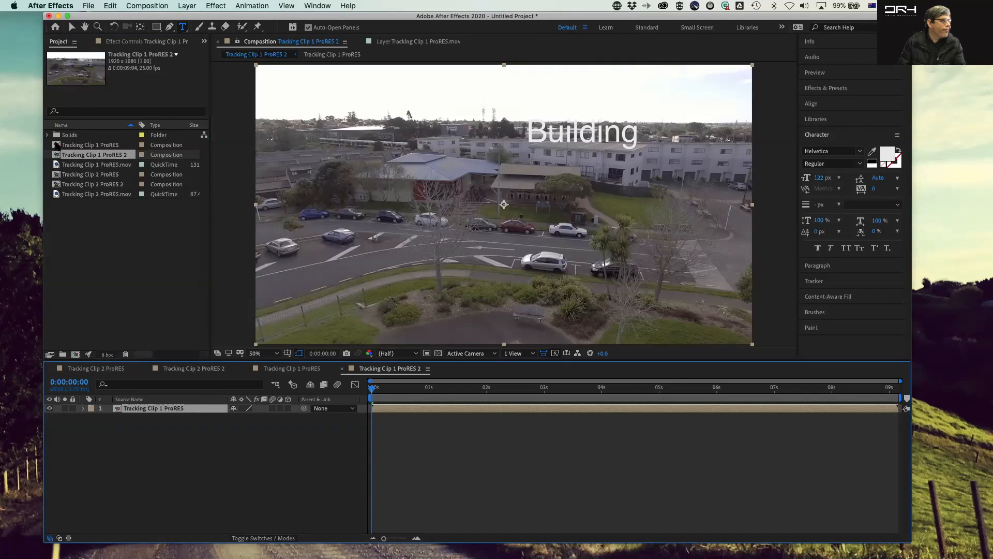
double_click(57, 146)
double_click(57, 155)
click(310, 476)
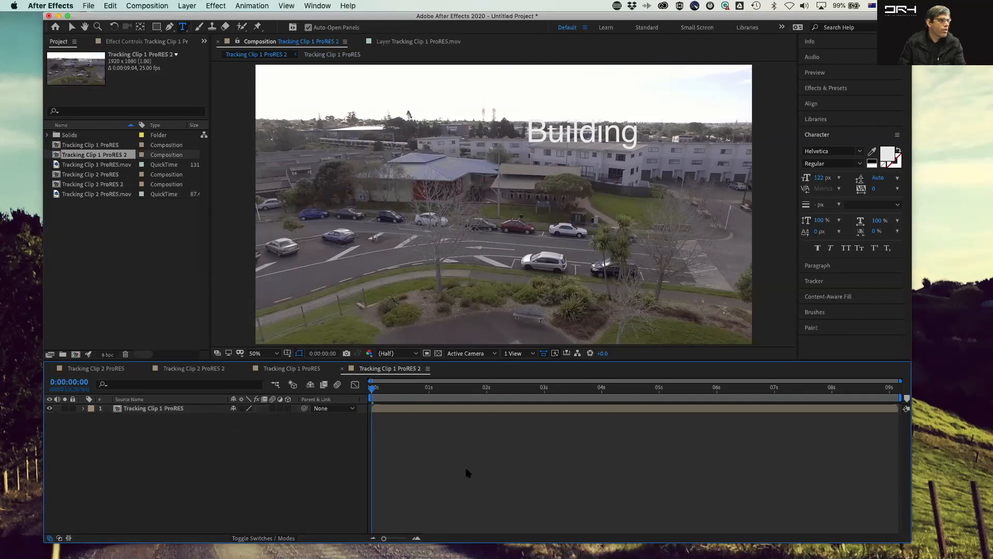
key(space)
key(space)
key(super+z)
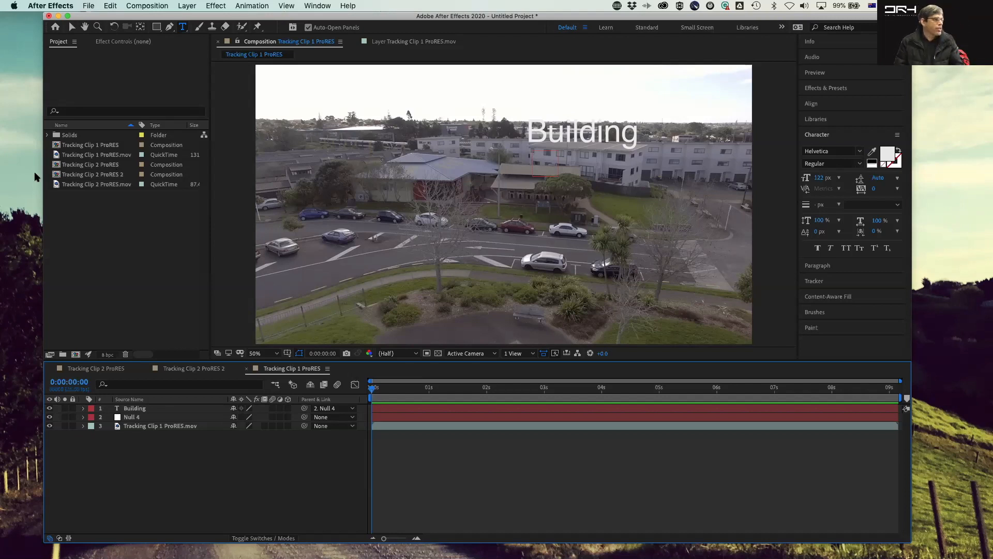
Step: Create a new composition from the Tracking Clip 1 ProRES.mov footage and preview it
click(99, 220)
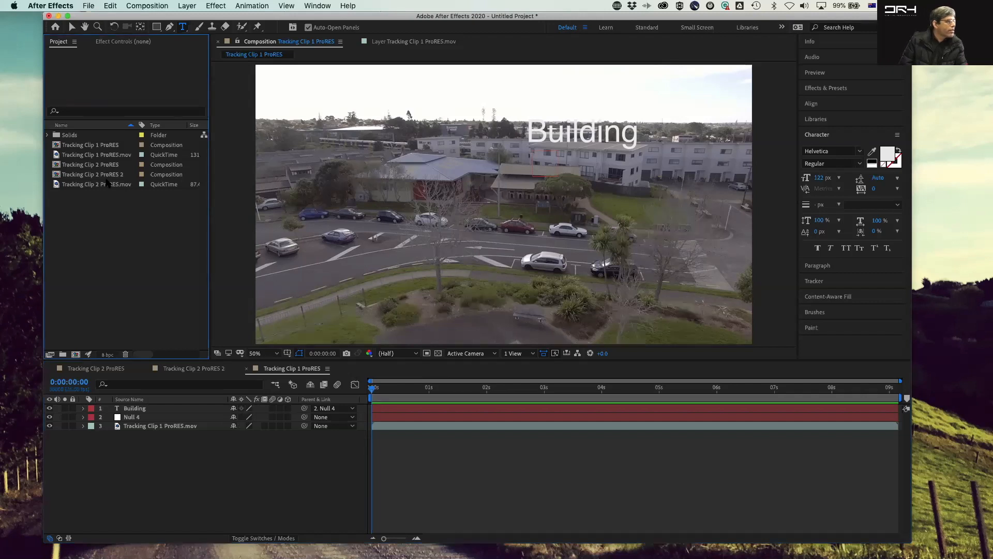
drag(62, 156, 76, 354)
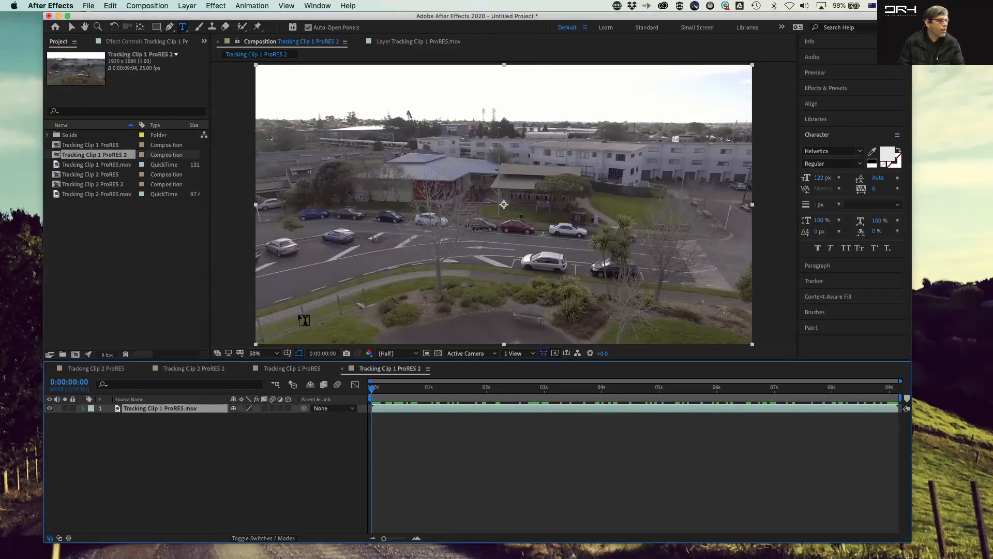
mouse_move(375, 391)
mouse_down()
mouse_move(760, 399)
mouse_move(371, 396)
mouse_up()
click(574, 211)
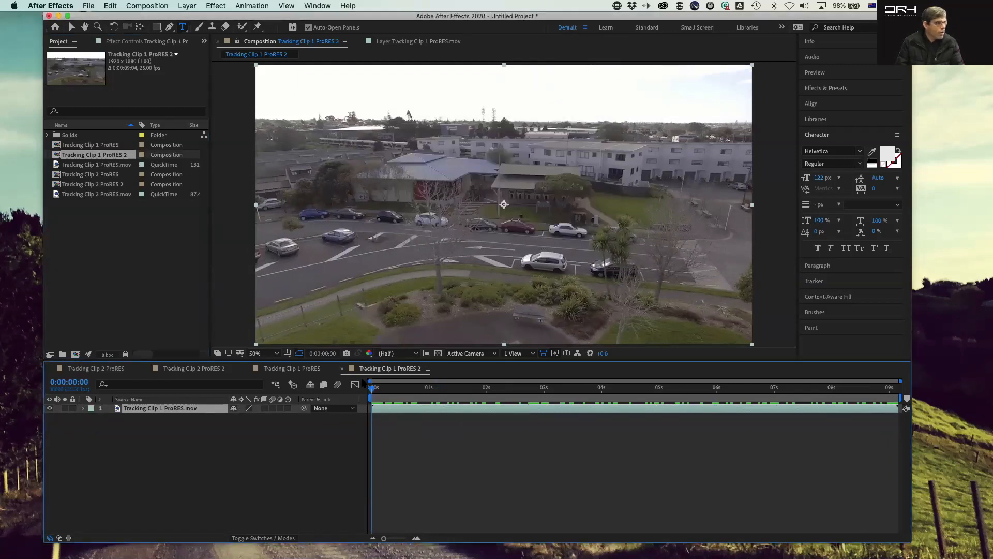
key(space)
key(space)
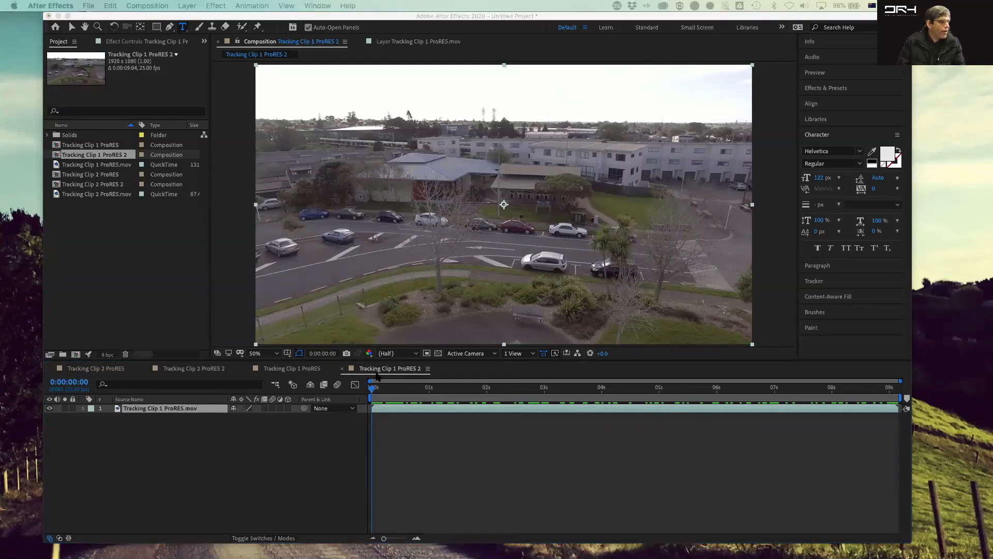
click(373, 393)
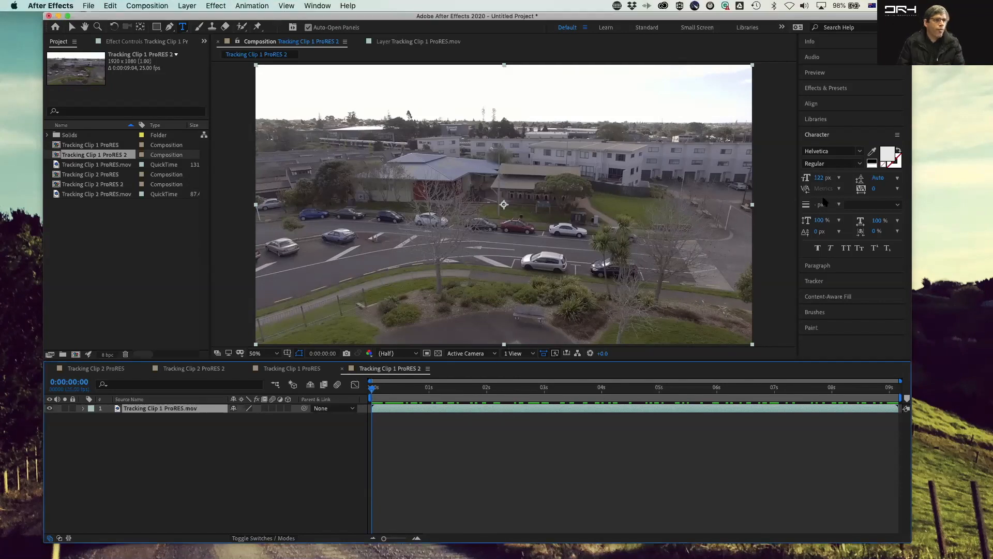
Step: Start a Track Motion on the footage layer with Position, Rotation and Scale enabled
click(840, 281)
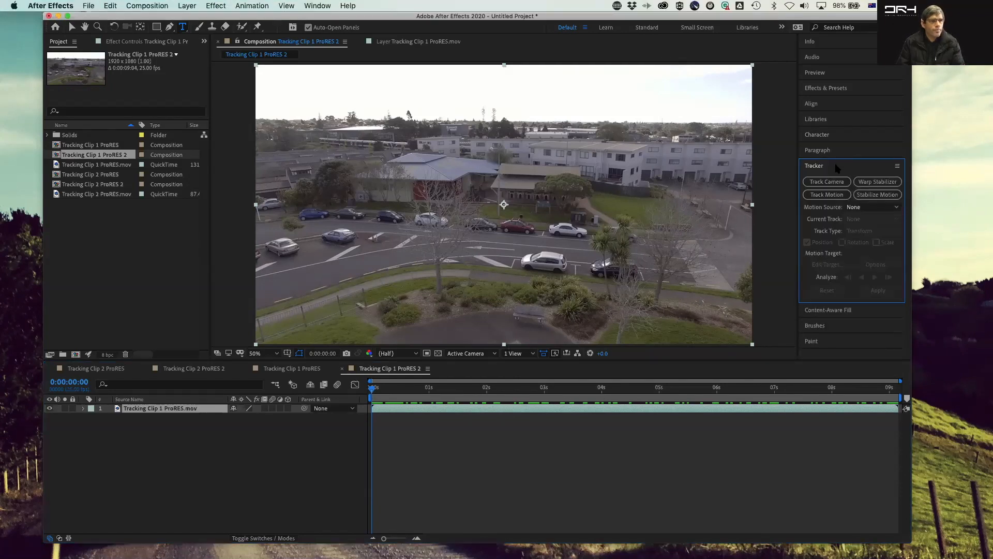
click(201, 412)
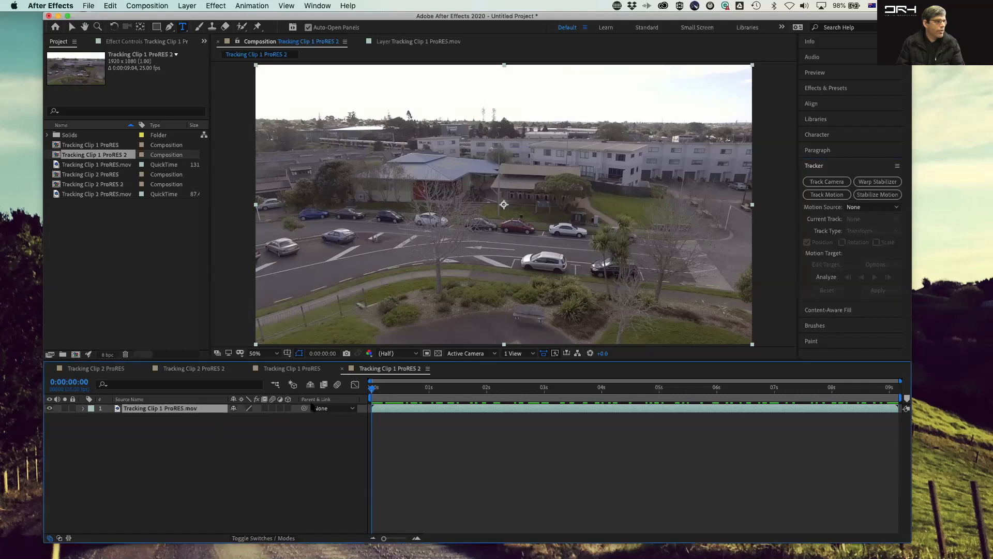
click(828, 196)
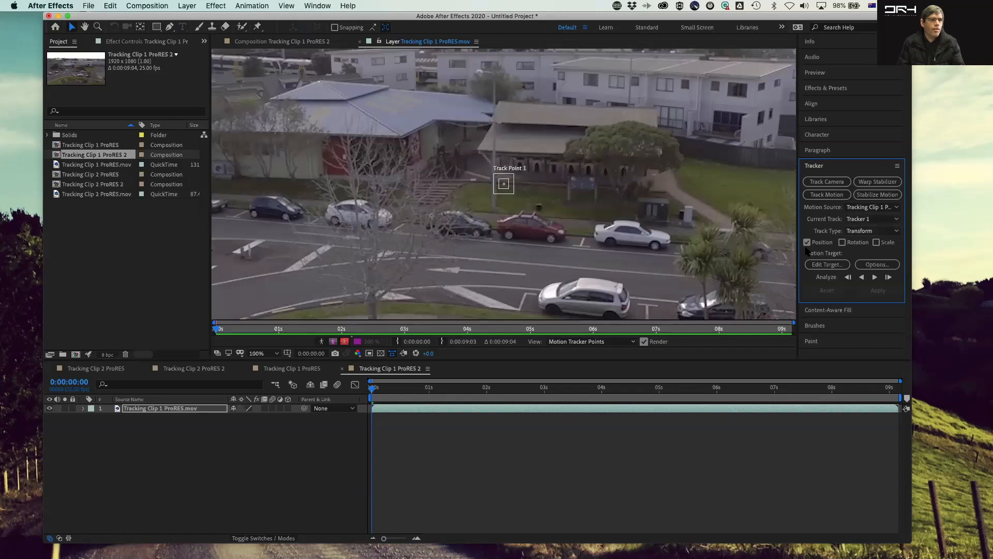
click(842, 242)
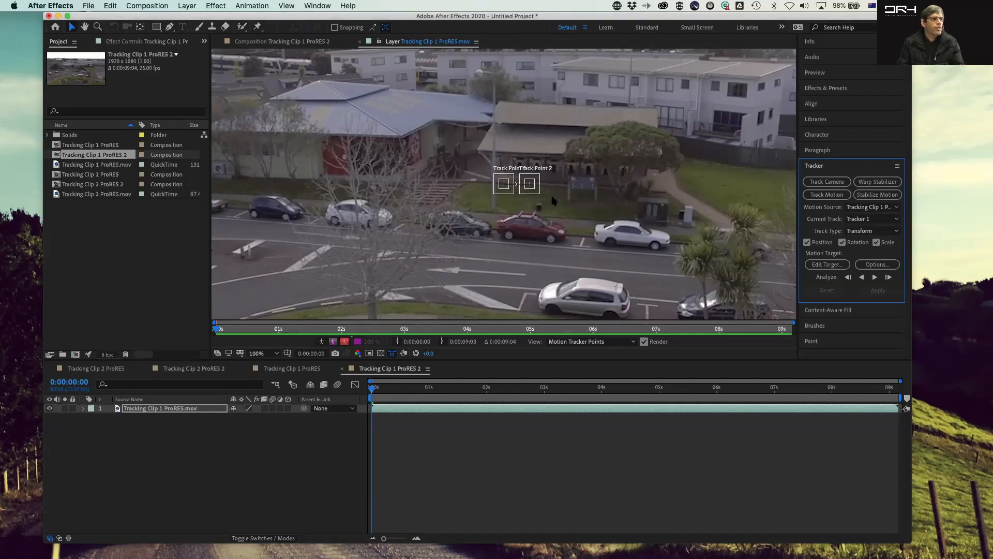
Step: Place Track Point 1 and Track Point 2 on two window features along the building's upper floor
drag(499, 187, 559, 79)
drag(540, 193, 702, 231)
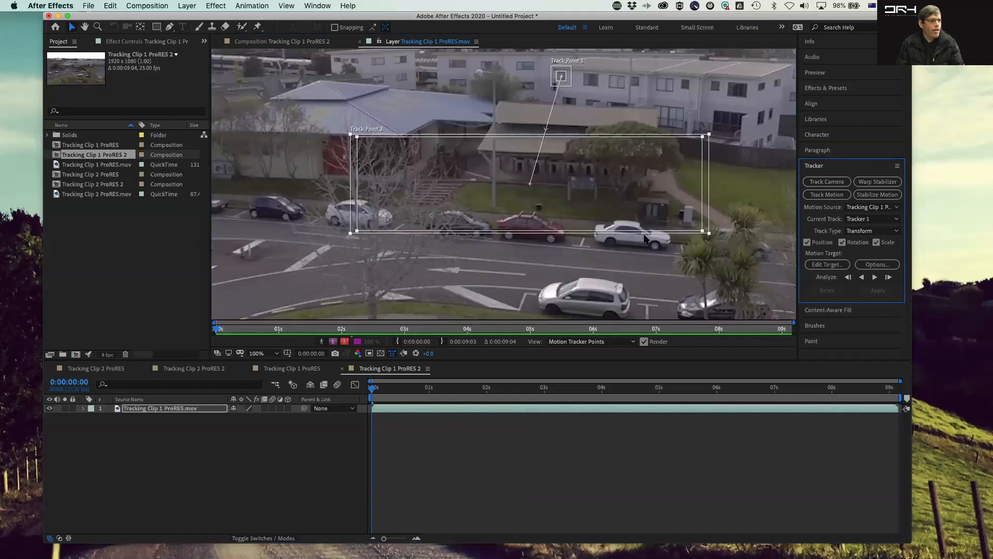
key(super+z)
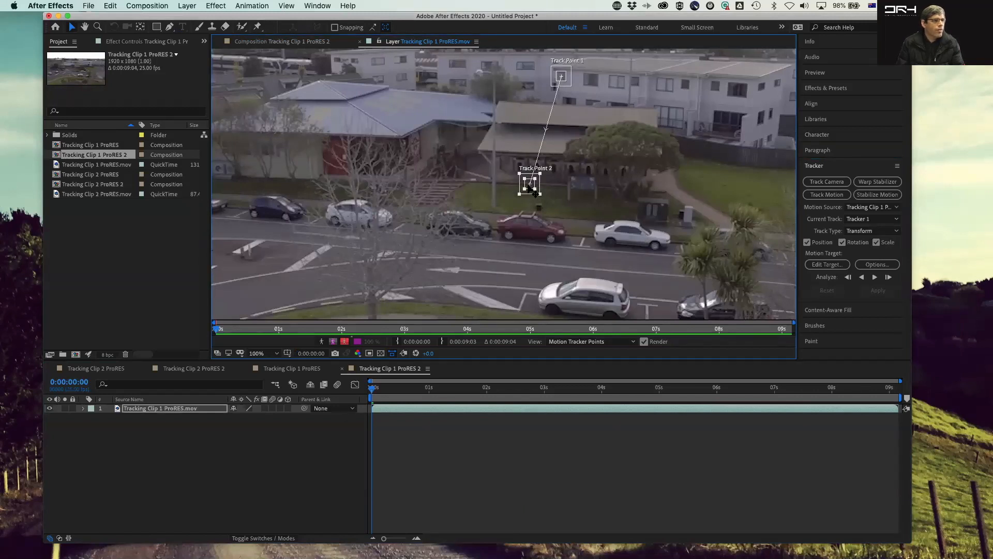
drag(533, 190, 690, 90)
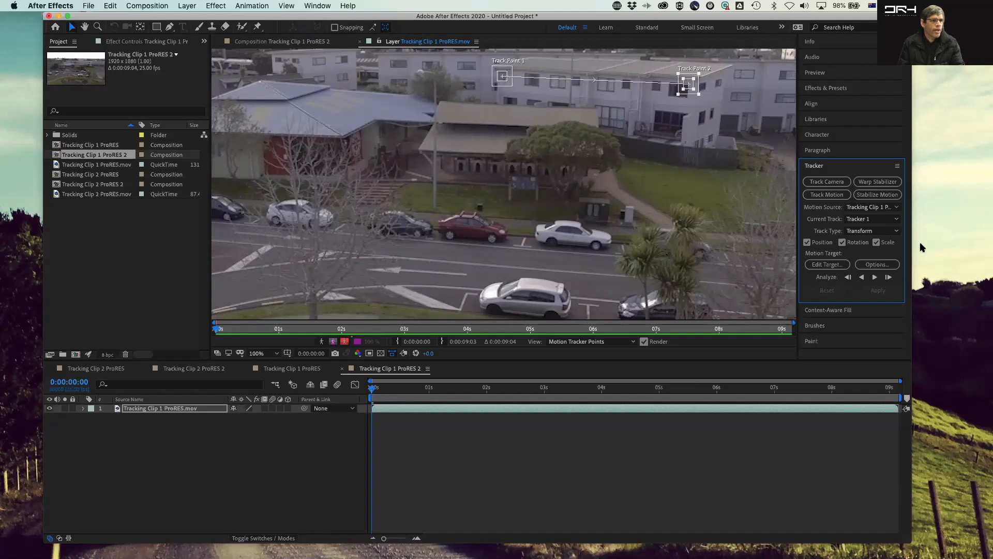
Step: Analyze both track points forward through the clip
click(875, 278)
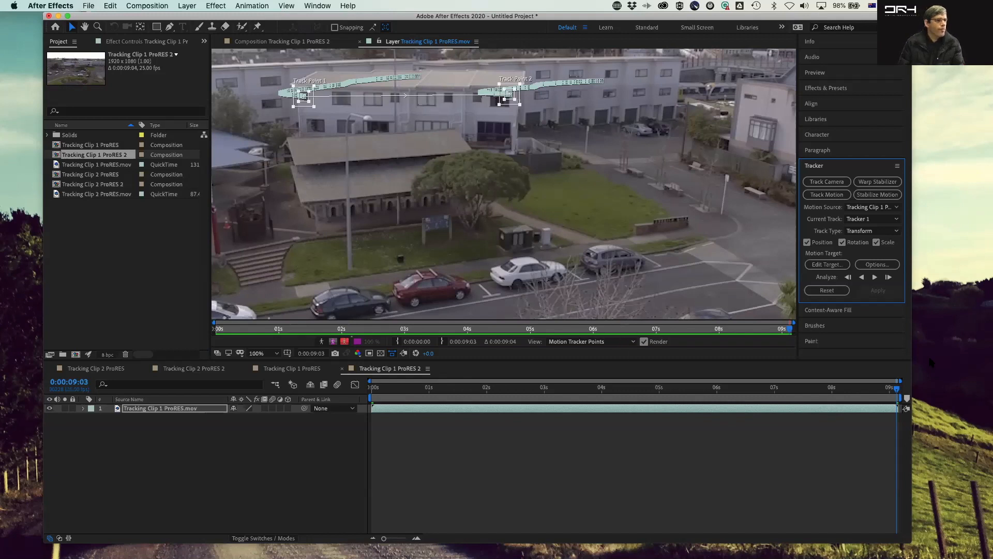
mouse_move(895, 391)
mouse_down()
mouse_move(349, 378)
mouse_move(895, 382)
mouse_up()
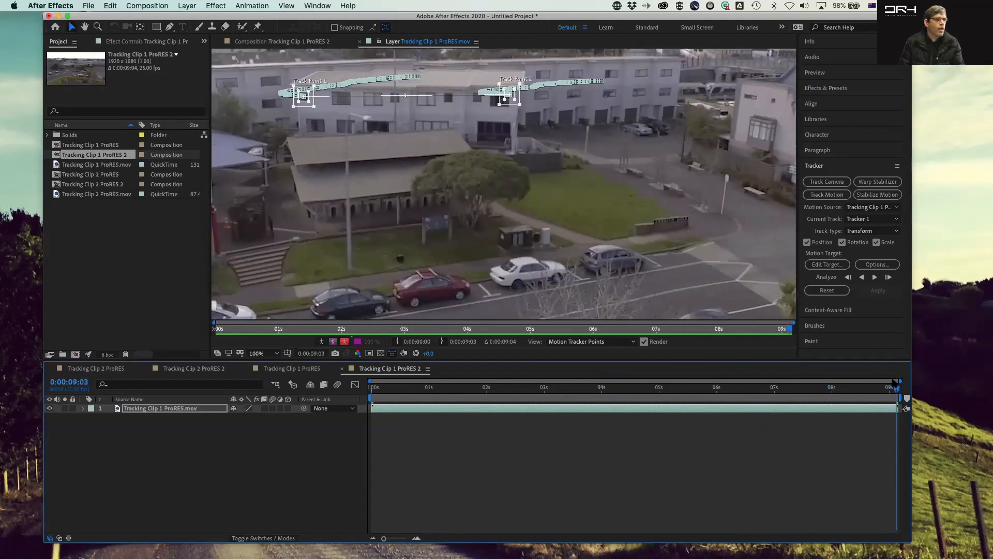
click(137, 5)
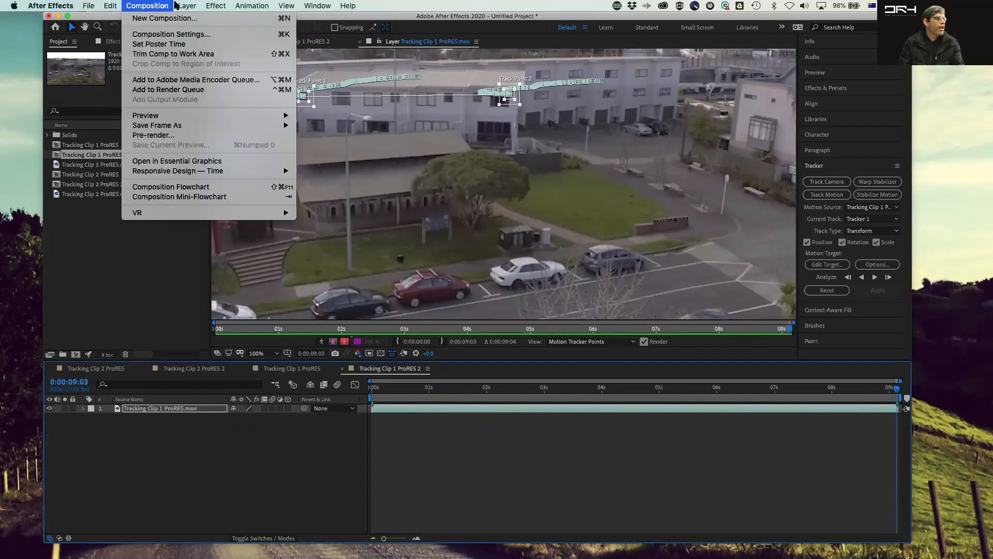
Step: Create a new null object, set it as the tracker's motion target, and apply the track in X and Y
mouse_move(207, 18)
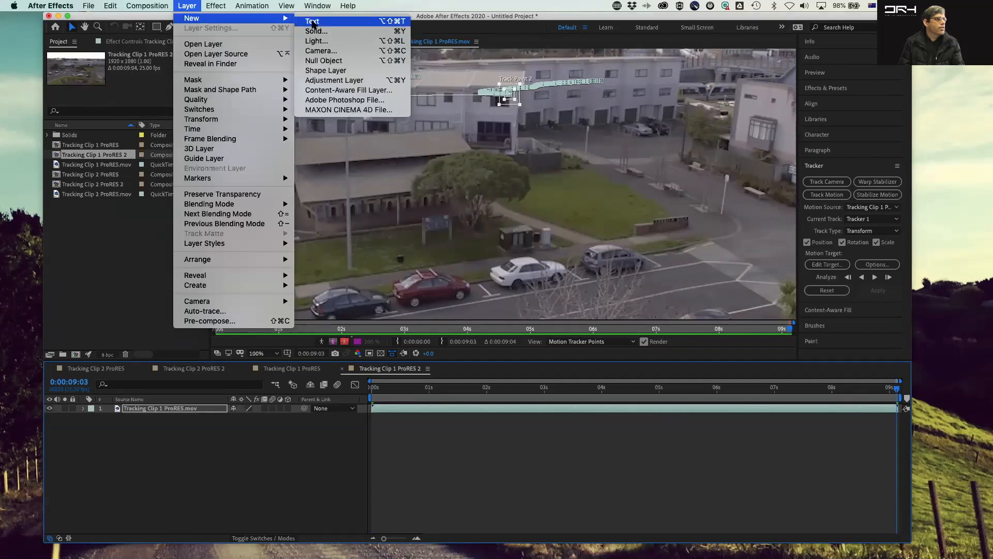
click(348, 61)
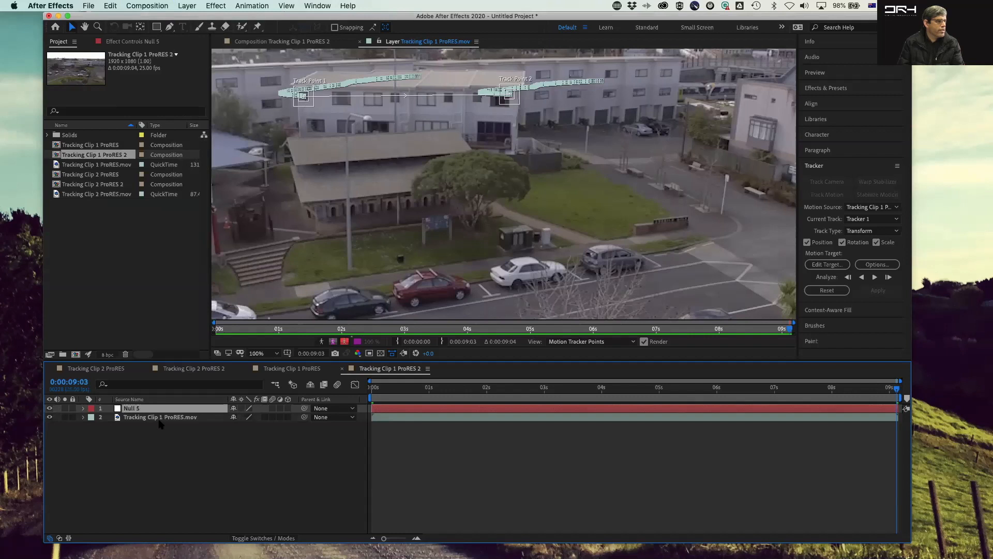
click(830, 265)
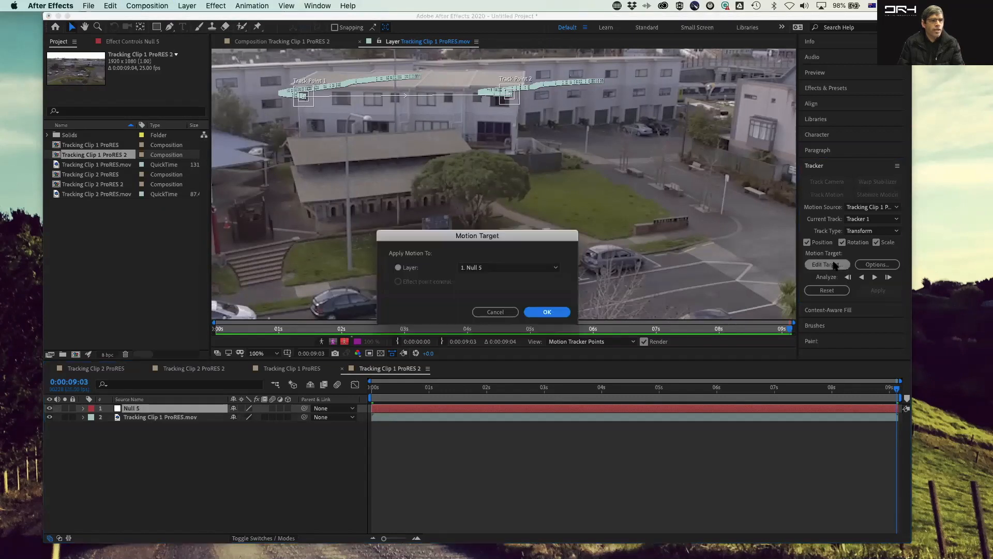
click(544, 311)
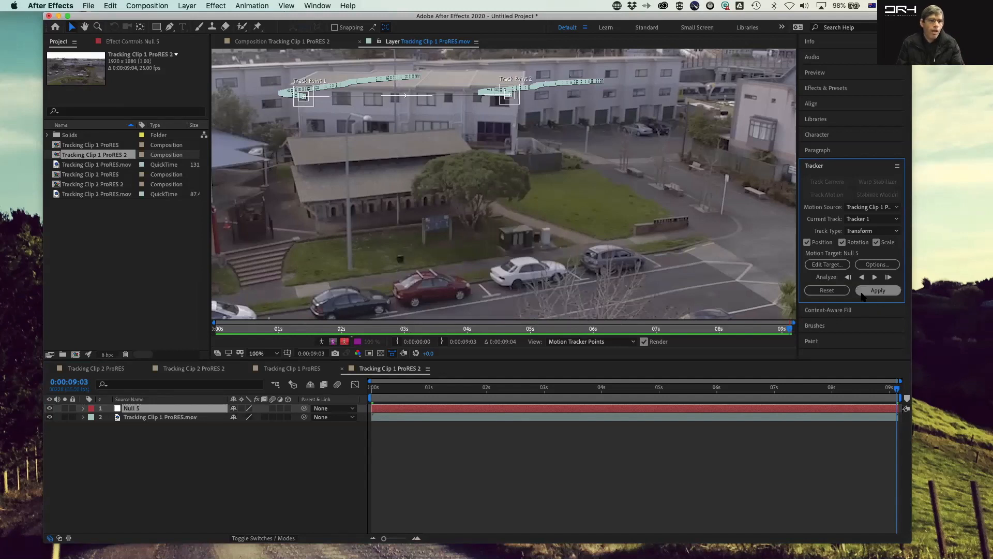
click(879, 291)
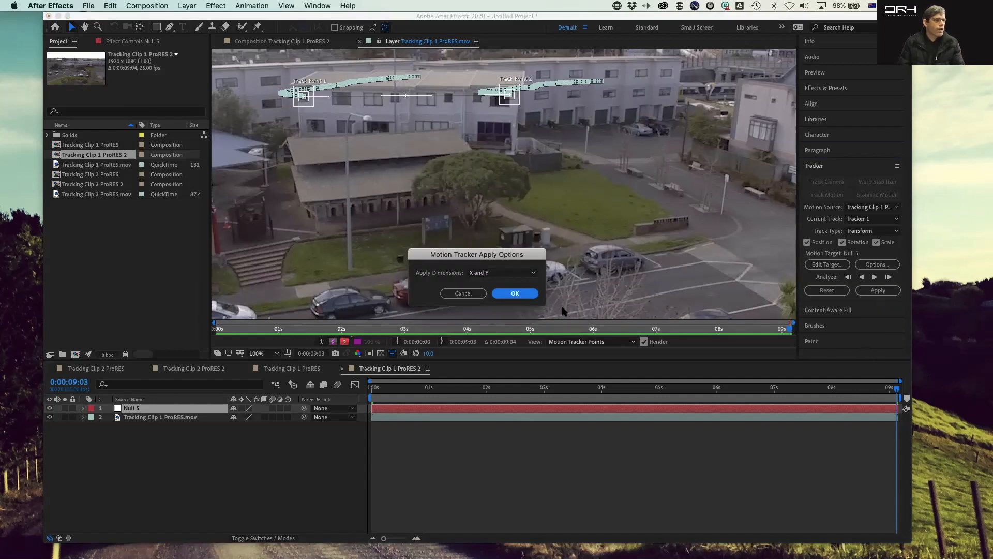
click(516, 293)
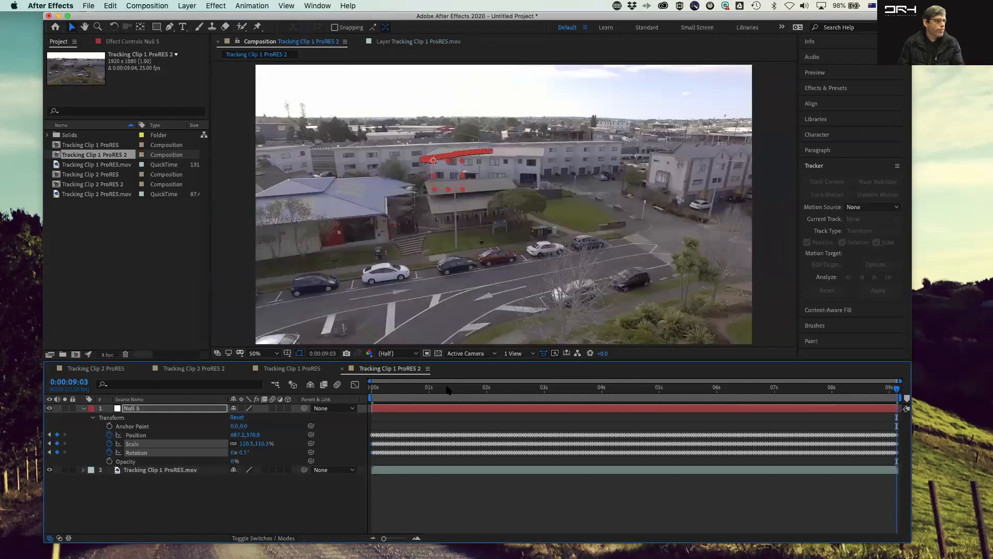
Step: Play back the composition to review the null following the tracked building
key(space)
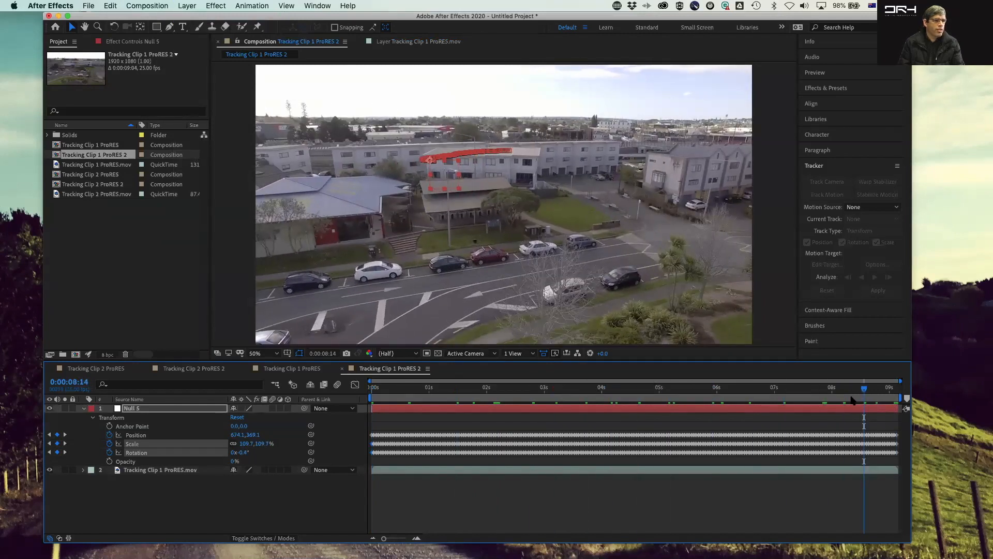
drag(863, 396, 321, 372)
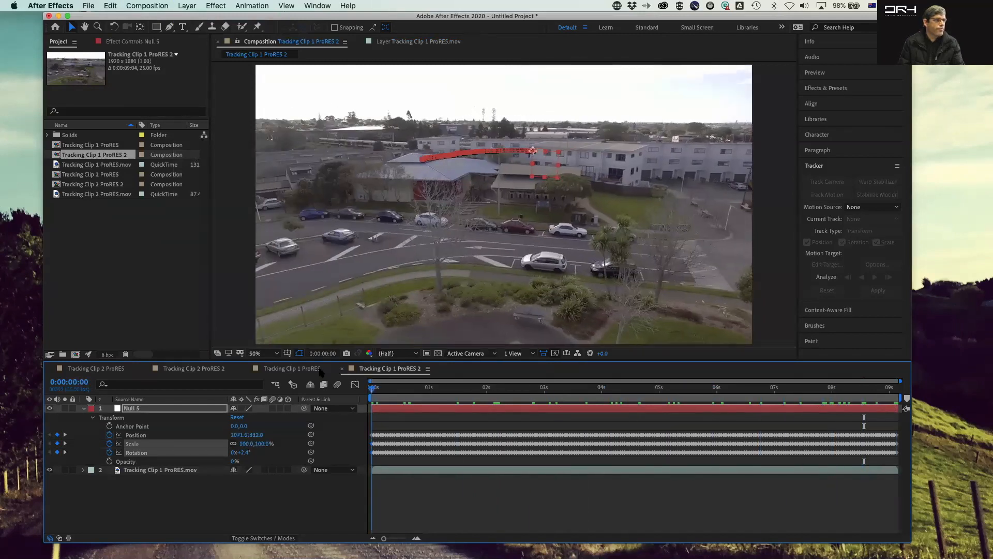
click(147, 6)
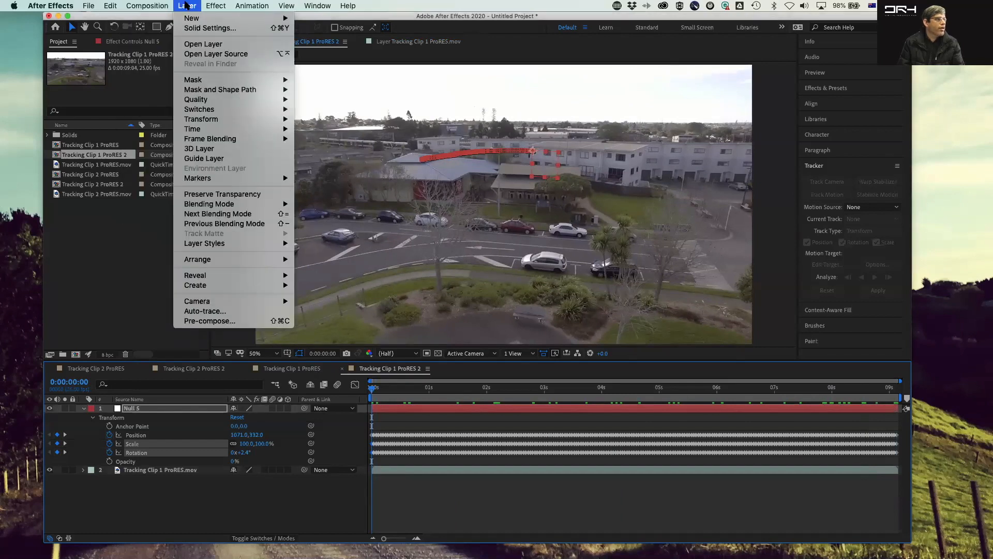
click(187, 6)
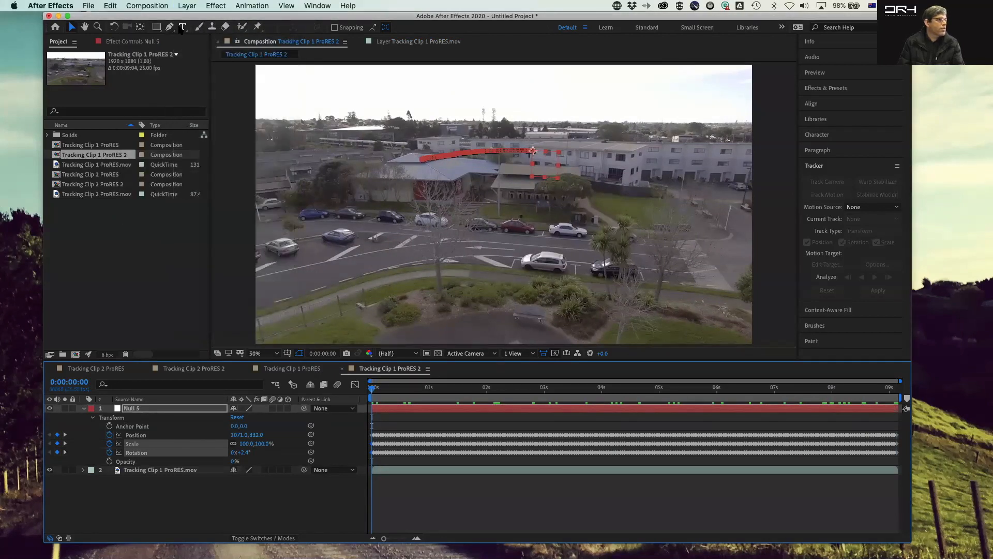
Step: With the Type tool, add a text layer reading Building above the tracked building at the end of the clip
click(183, 26)
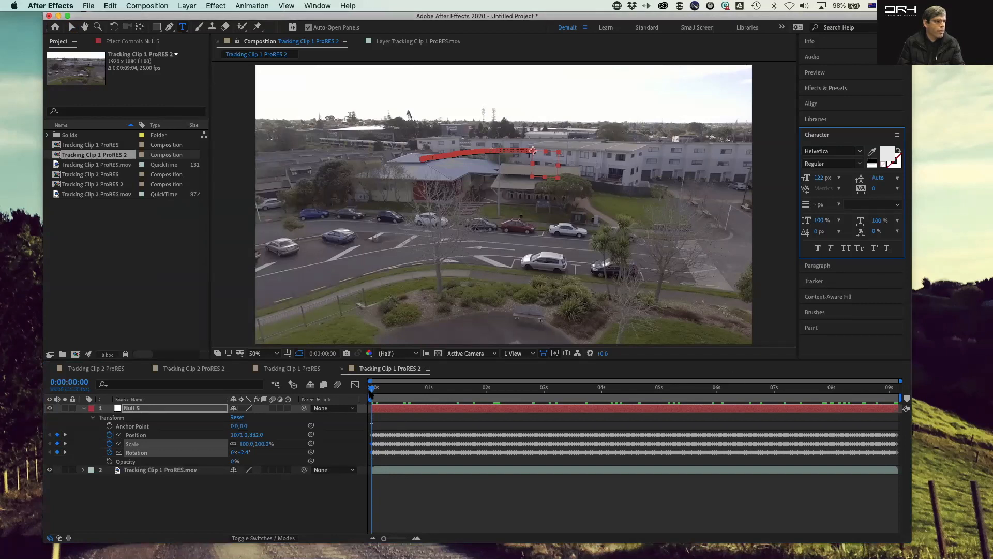
drag(419, 395, 956, 403)
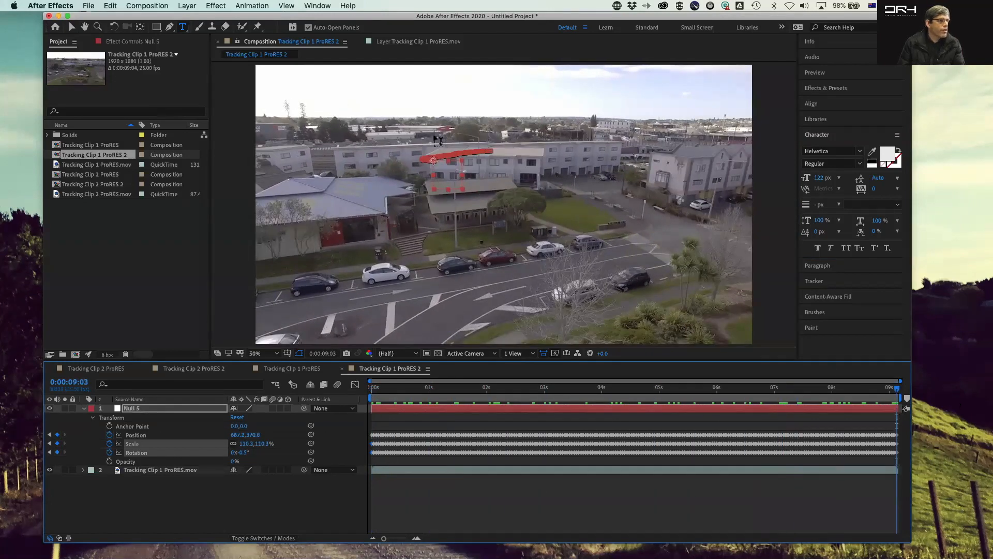
drag(433, 130, 482, 152)
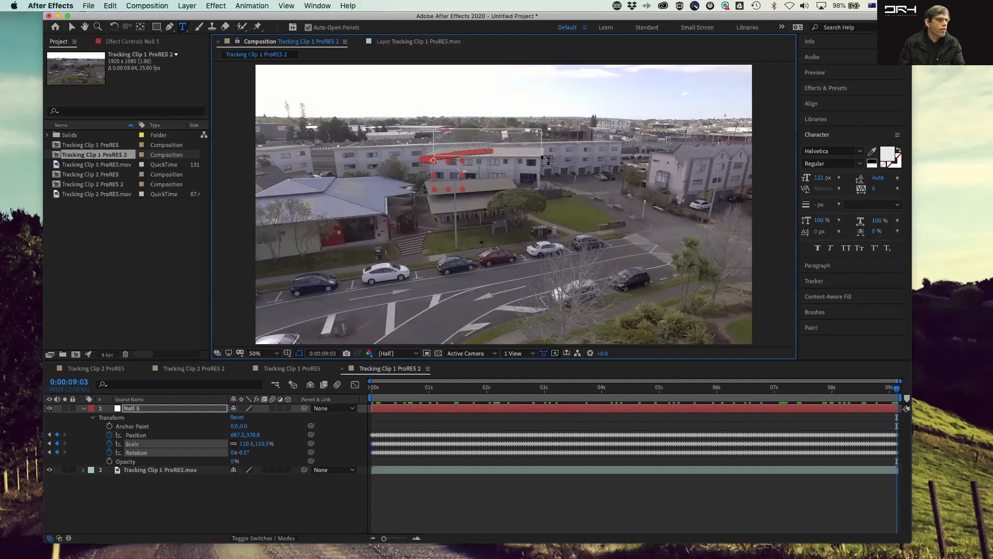
drag(547, 160, 541, 155)
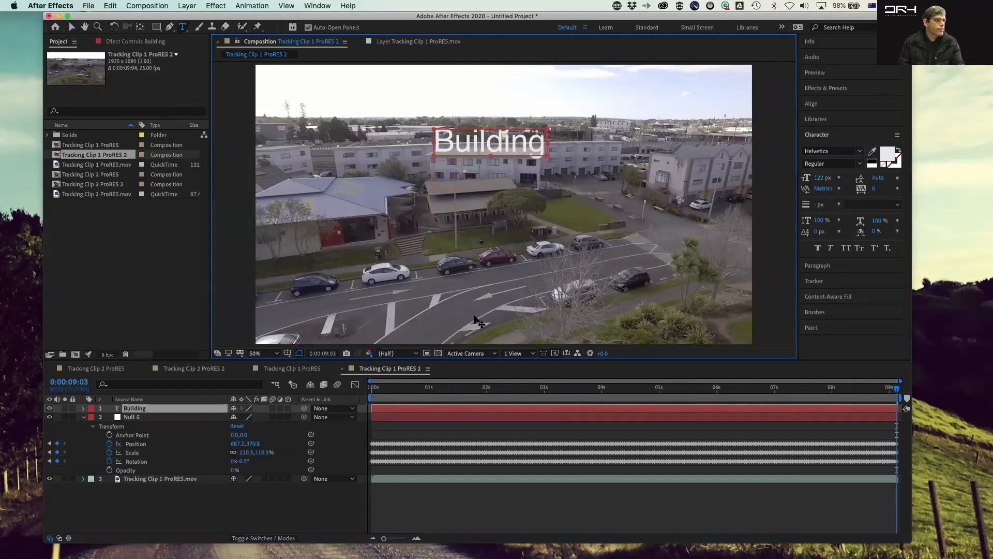
Step: Parent the Building text layer to Null 5 and preview the label following the building
drag(304, 408, 226, 416)
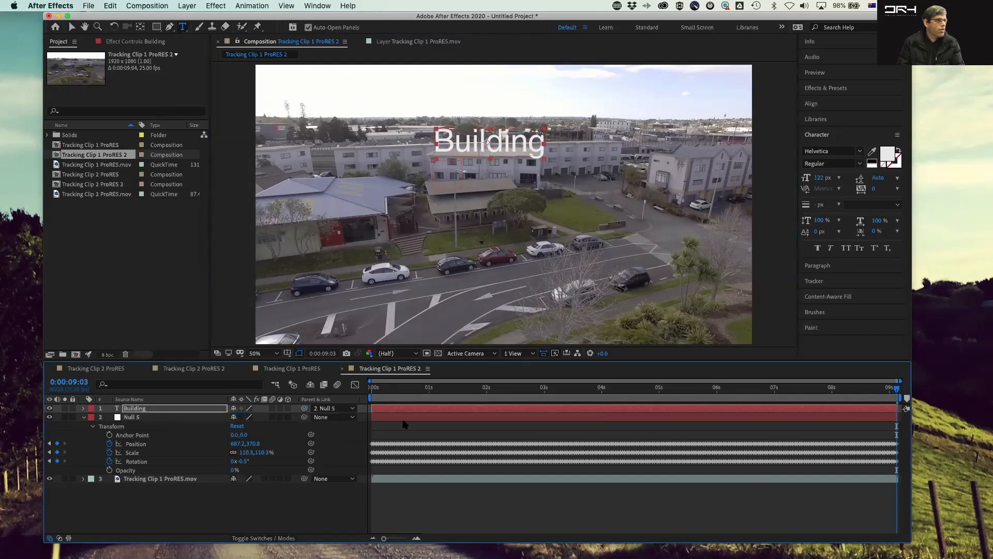
drag(882, 388, 336, 389)
key(space)
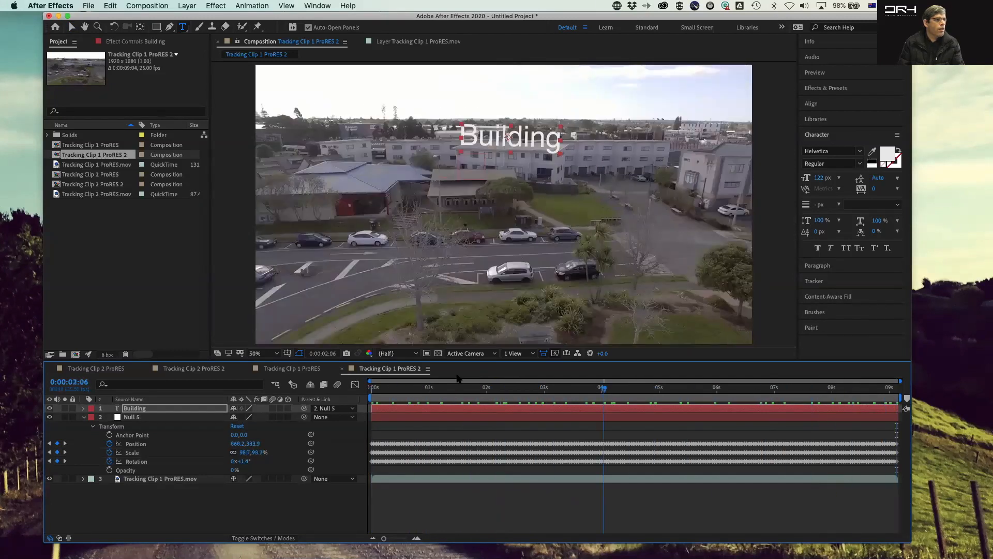
key(space)
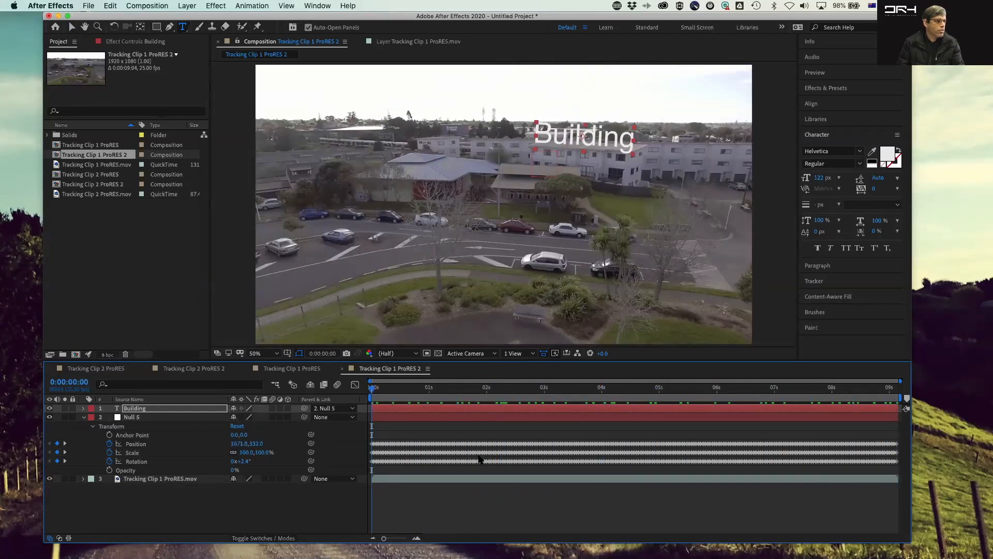
click(438, 501)
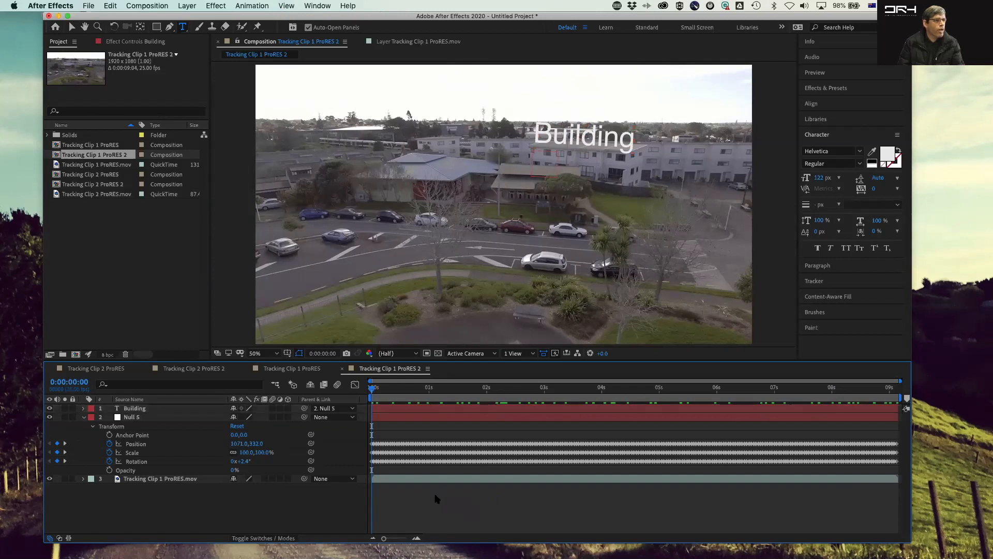
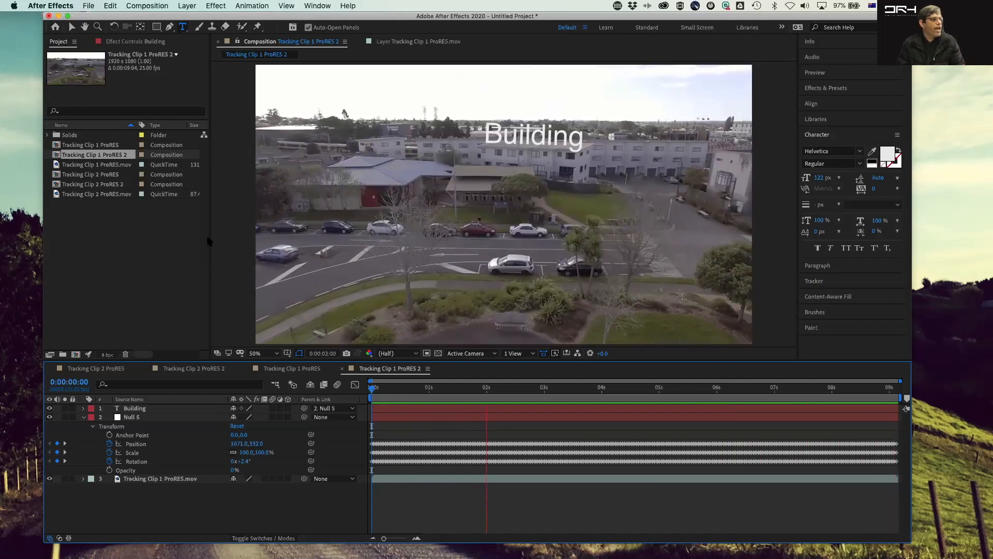
Step: Play back the composition to review the Building label following the tracked building
click(115, 241)
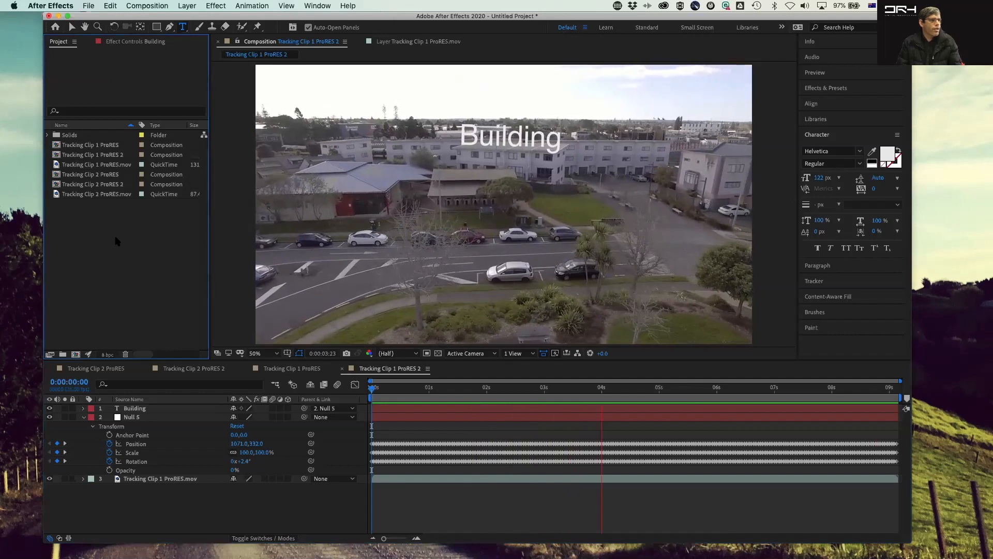
key(space)
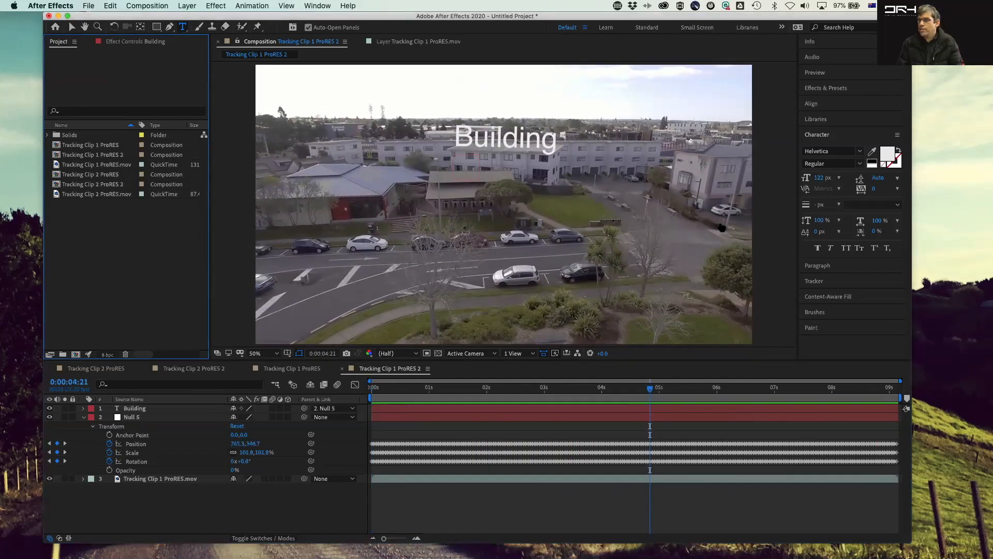
Step: Switch to Finder and preview the tracking clips in the Tracking Clips ProRES folder with Quick Look
key(super+Tab)
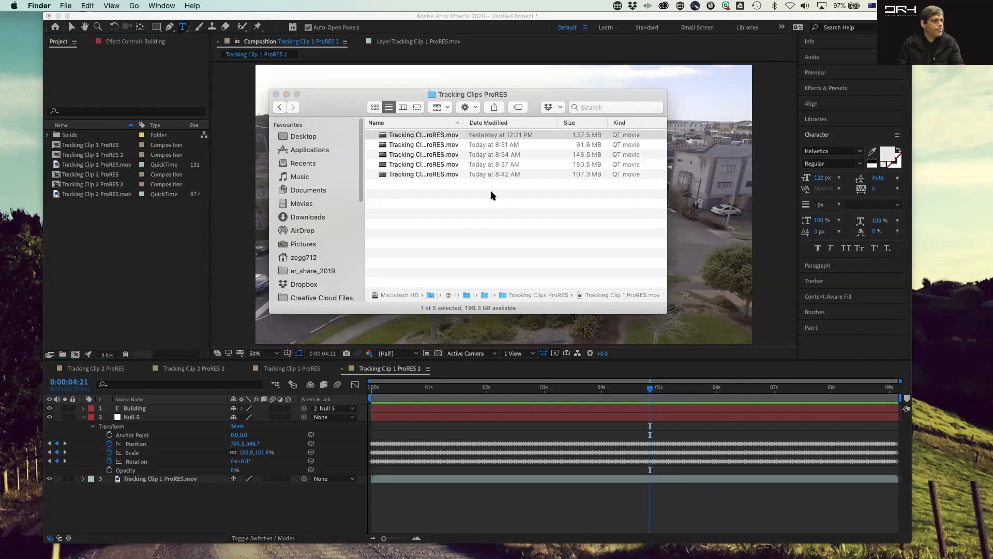
key(space)
key(space)
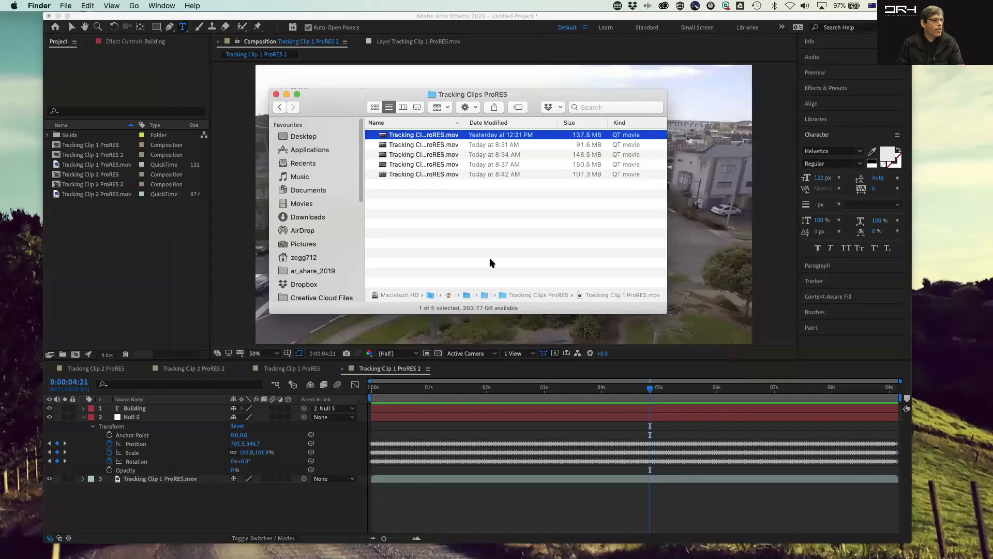
key(Down)
key(space)
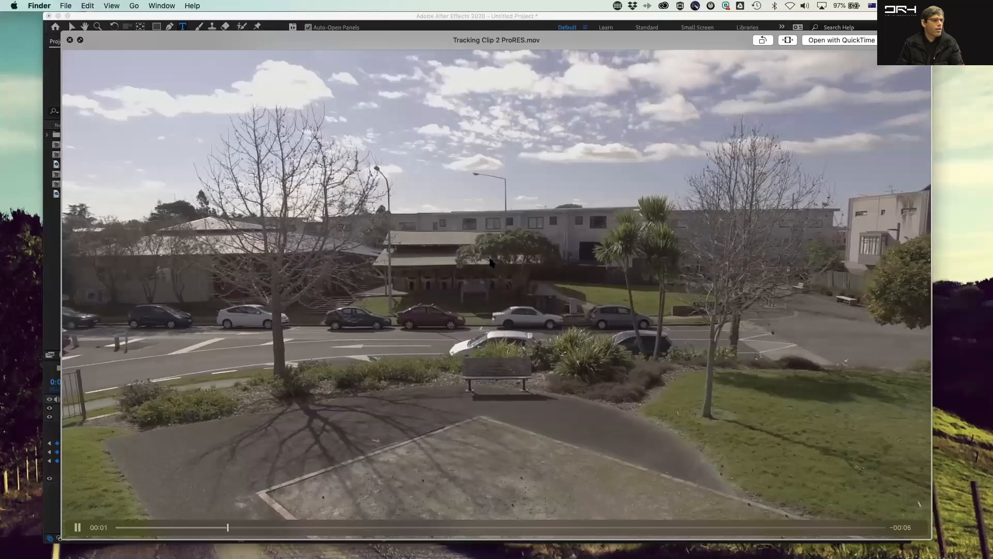
key(space)
key(Down)
key(space)
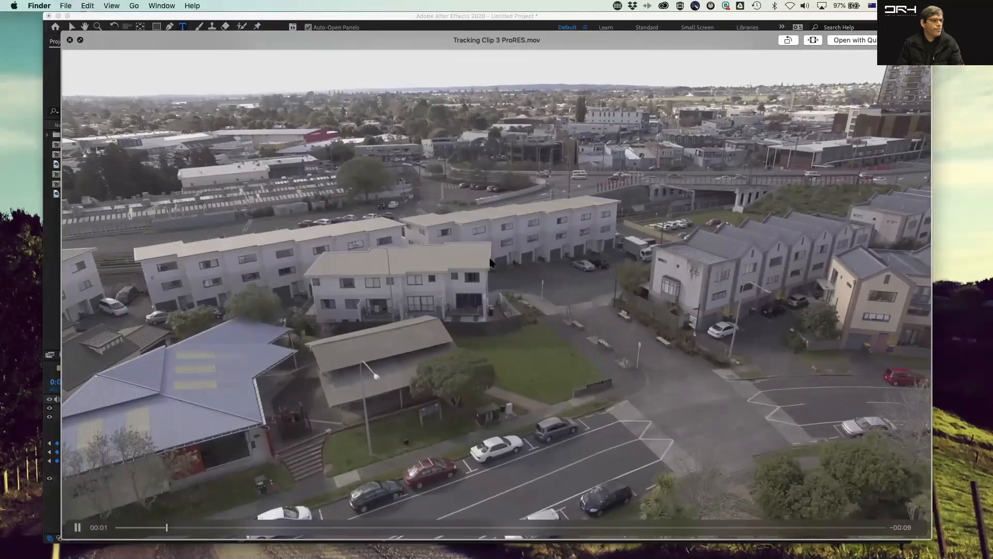
key(Down)
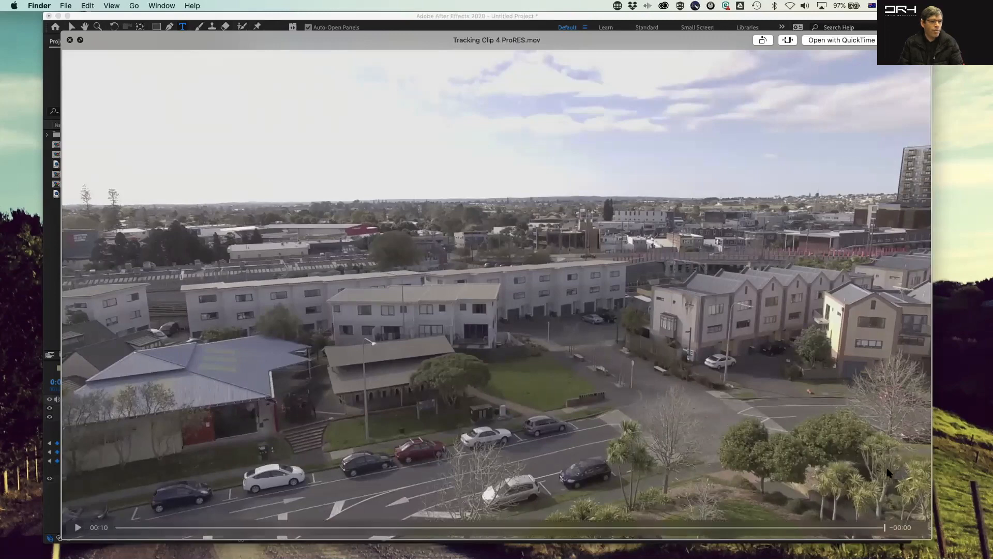
drag(883, 528, 5, 487)
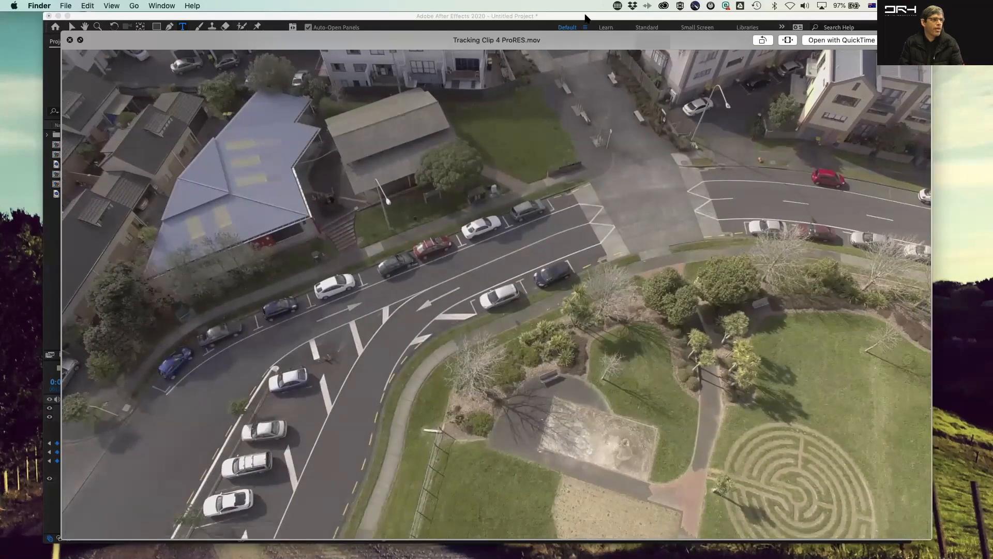
drag(117, 527, 76, 477)
key(space)
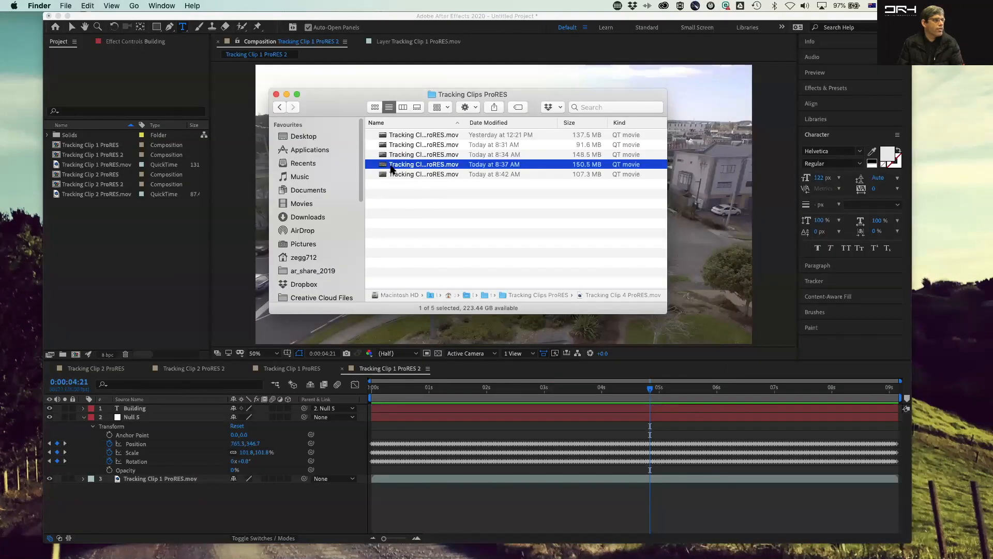
Step: Import Tracking Clip 4 ProRES.mov into the project and create a new composition from it
drag(104, 258, 105, 258)
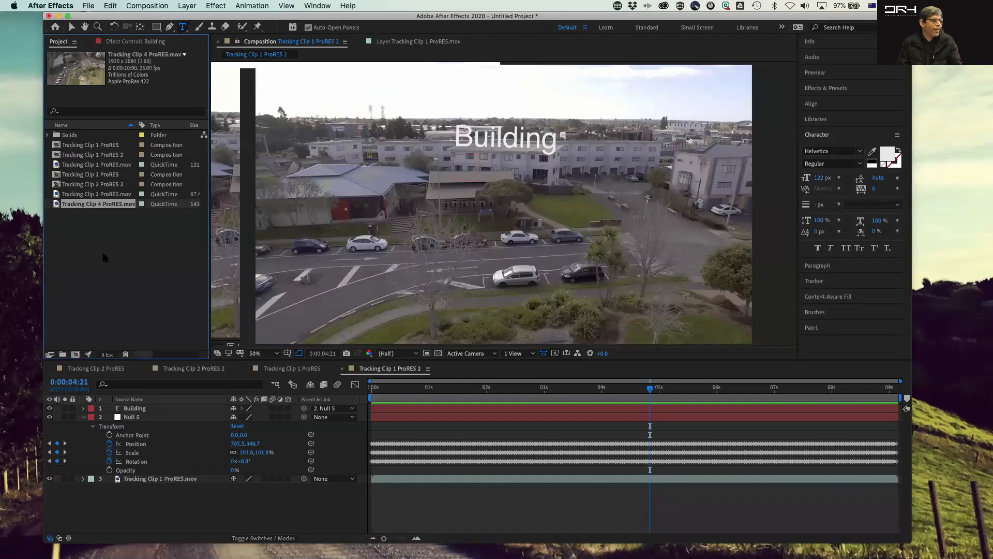
click(104, 262)
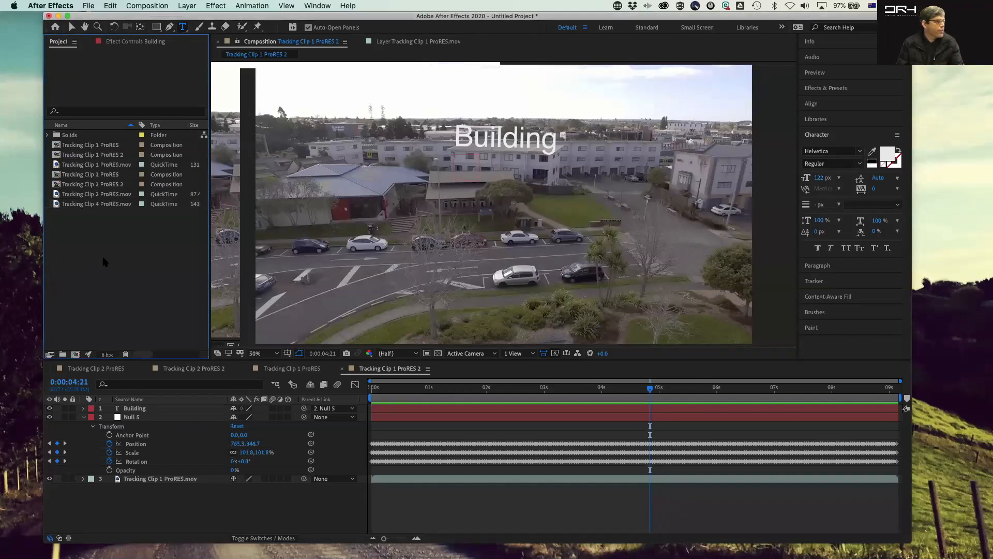
click(70, 205)
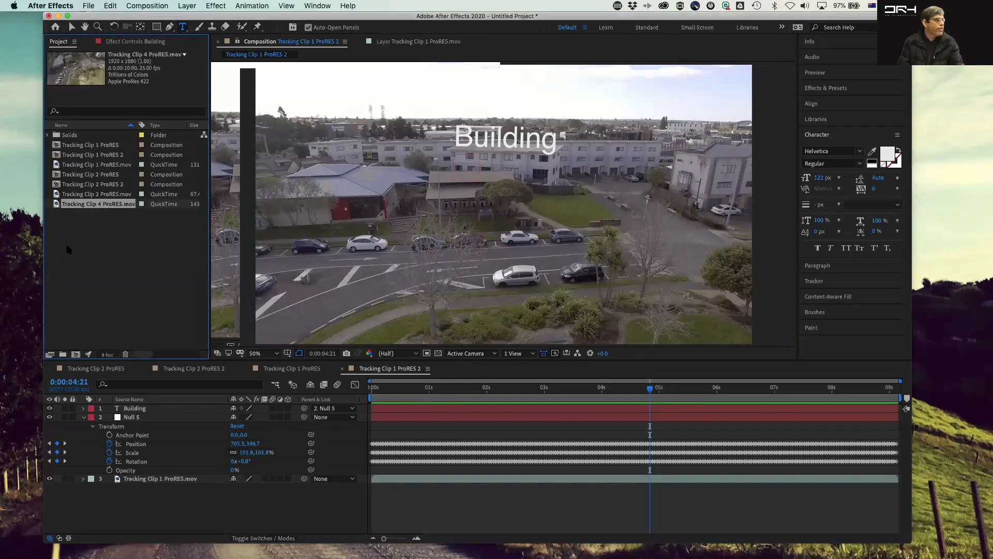
click(75, 355)
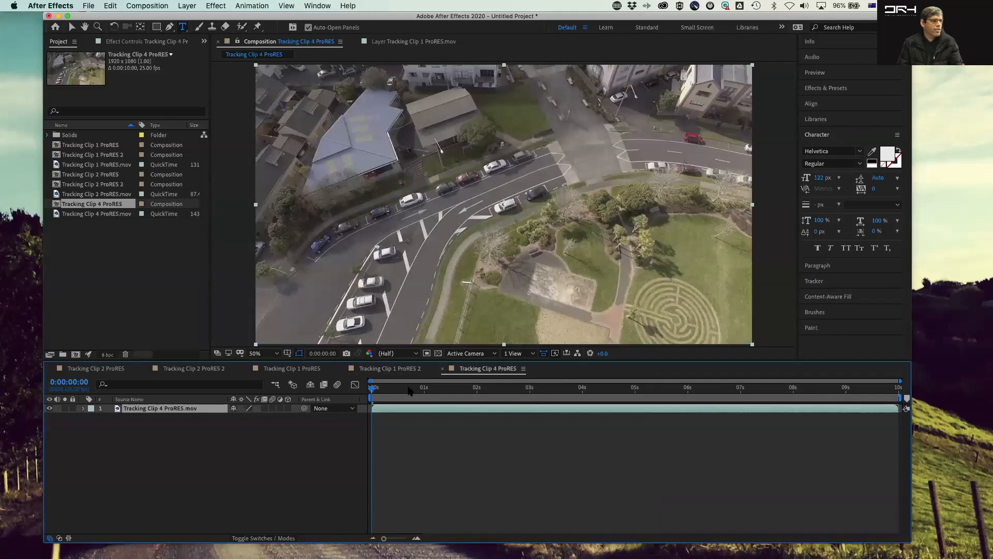
Step: Run Track Camera on the Tracking Clip 4 footage layer
drag(371, 393, 313, 369)
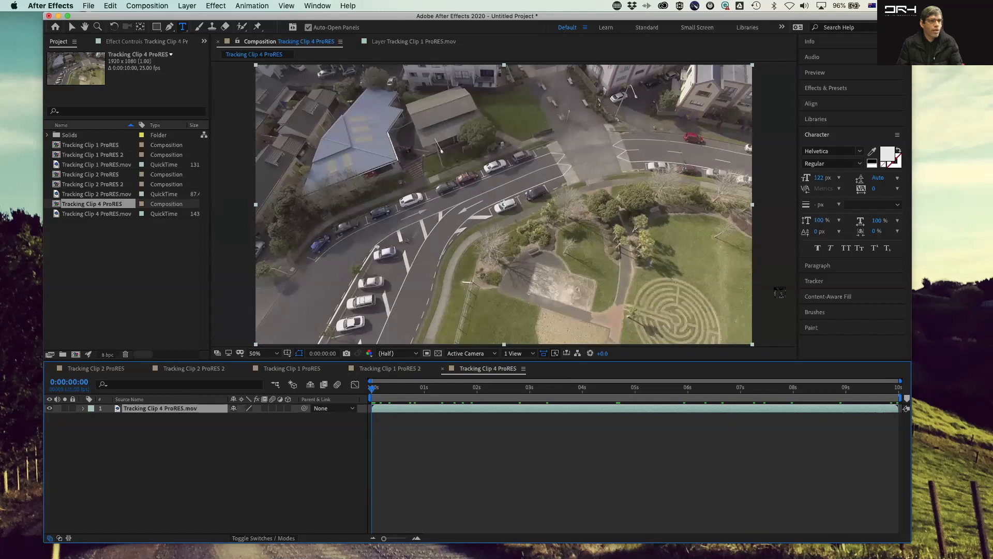
click(830, 280)
click(827, 182)
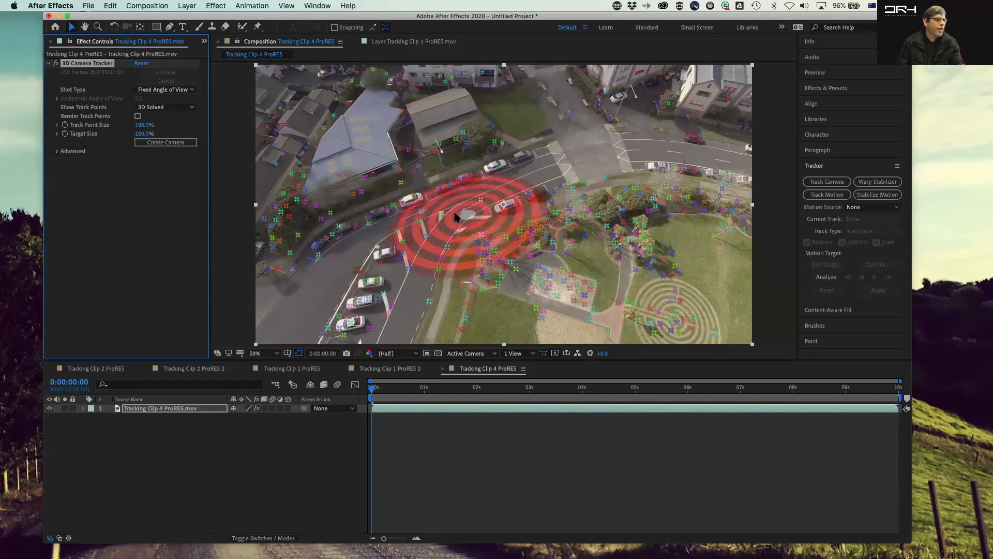
Step: Select tracked points on the road and create a solid and camera from them
click(424, 224)
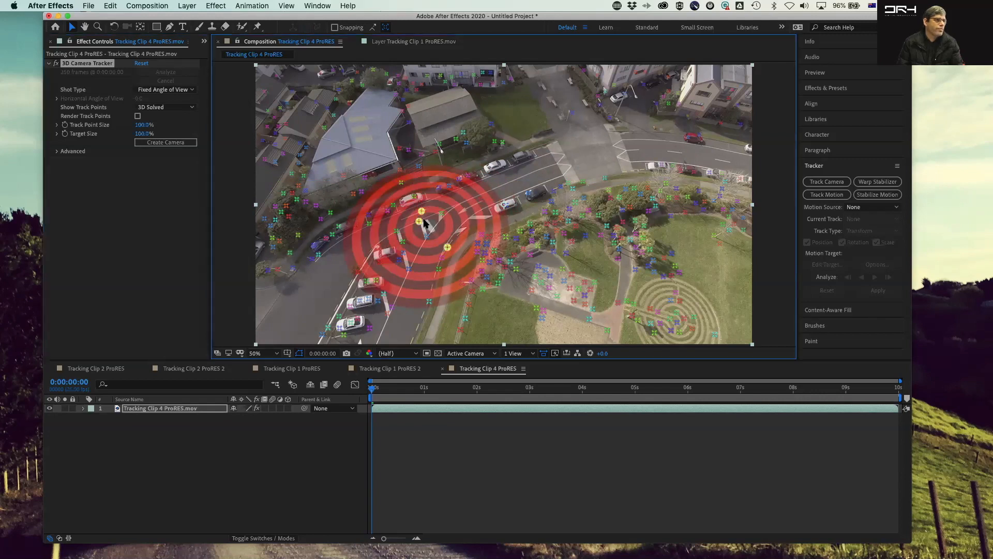
right_click(425, 223)
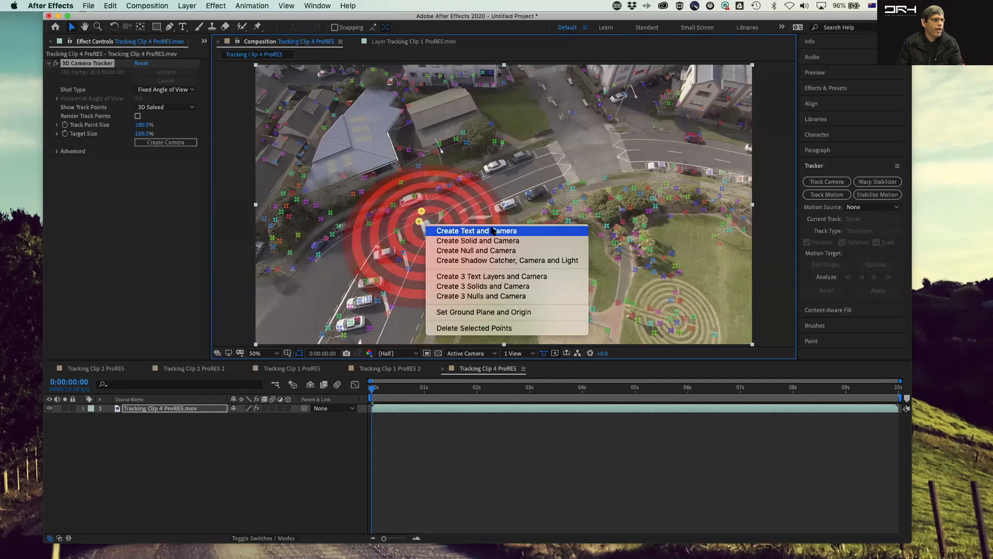
click(518, 241)
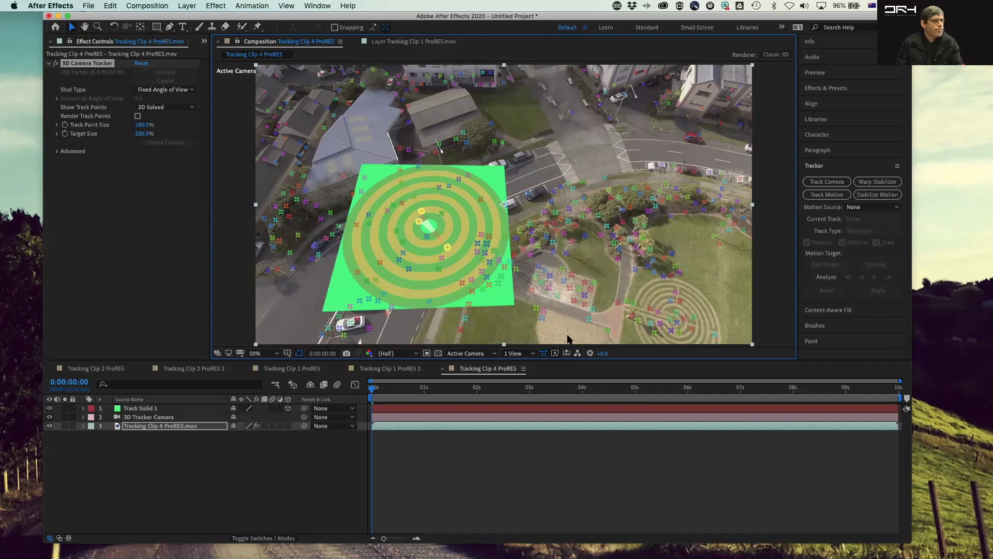
Step: Scrub and play back the composition to review the solid staying on the ground plane
drag(371, 394, 862, 367)
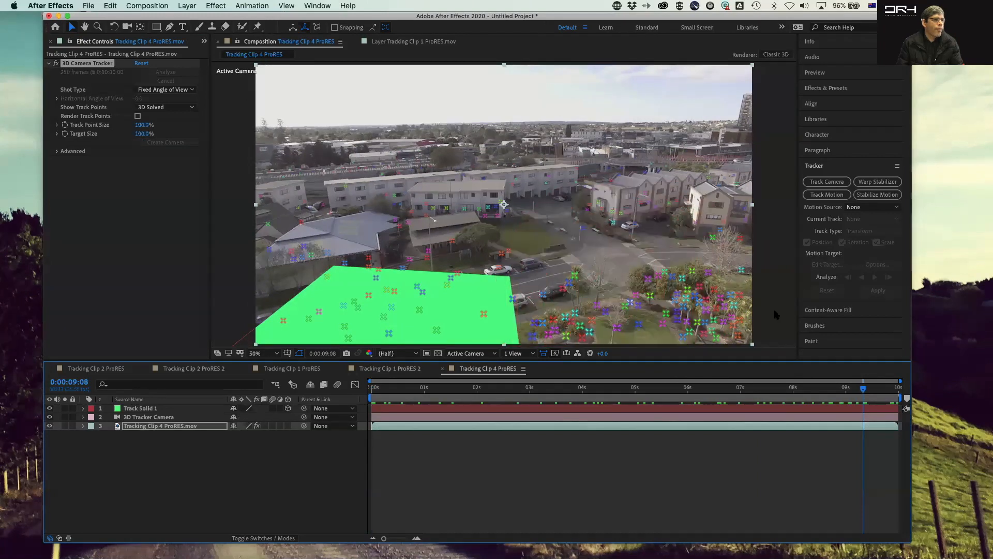
key(space)
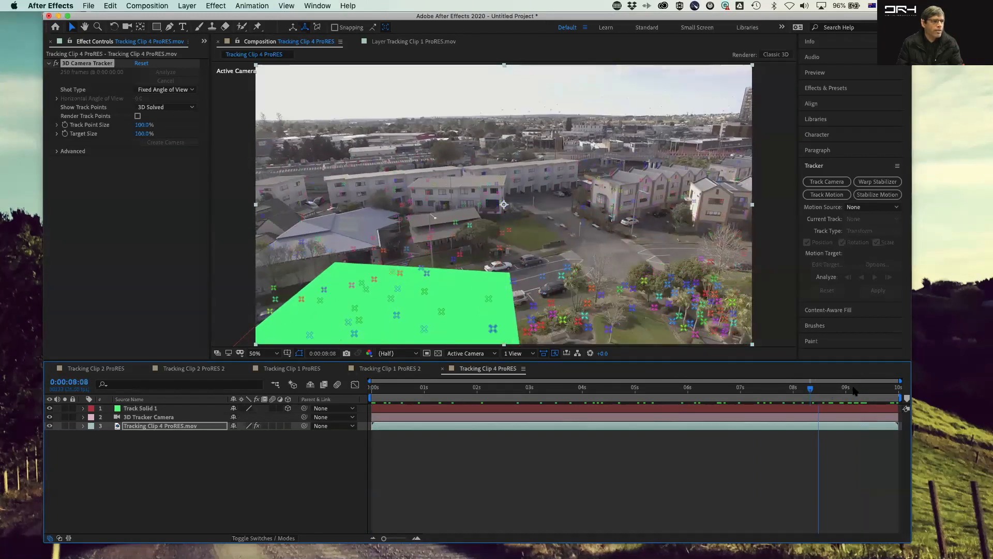
drag(597, 388, 652, 377)
key(space)
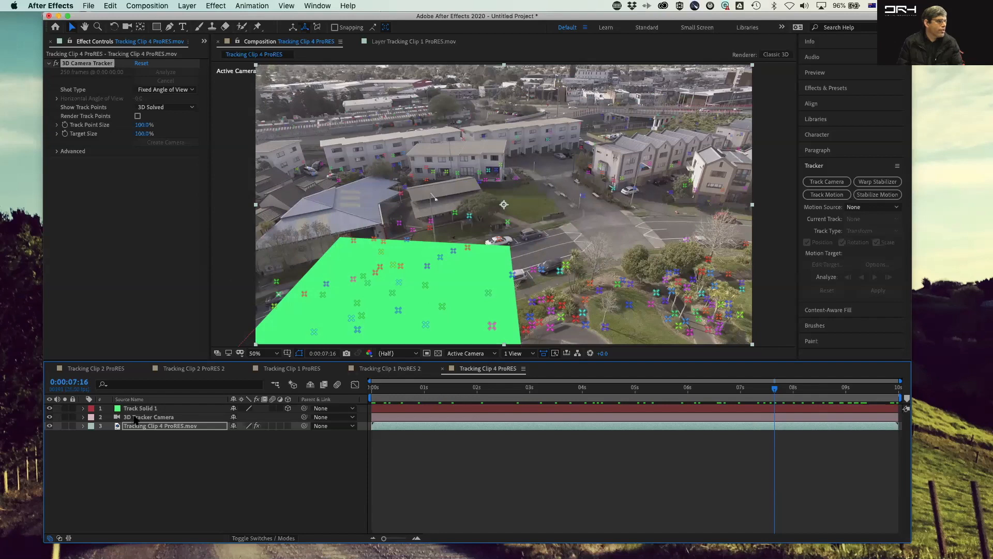
Step: Open the 3D Tracker Camera's settings to inspect them and close the dialog
click(124, 418)
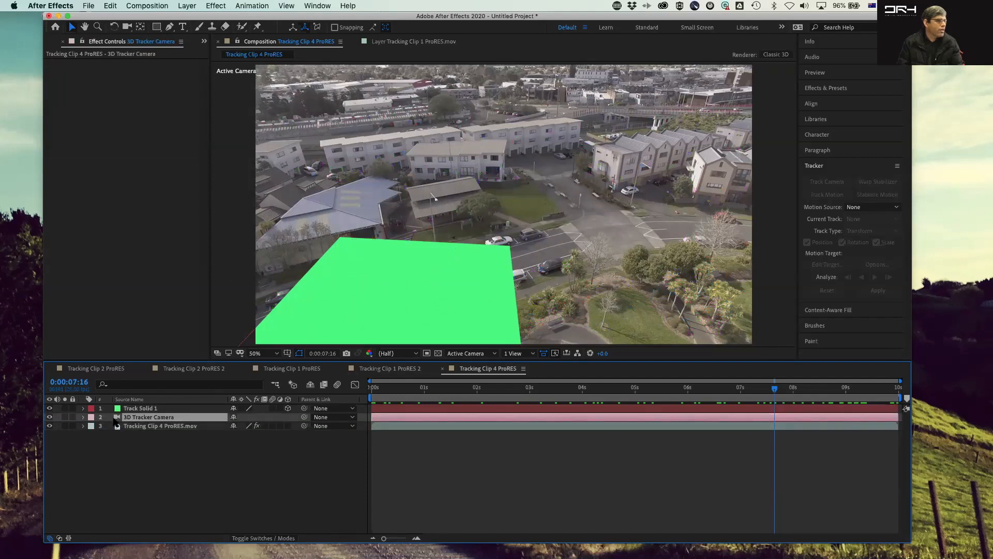
double_click(117, 417)
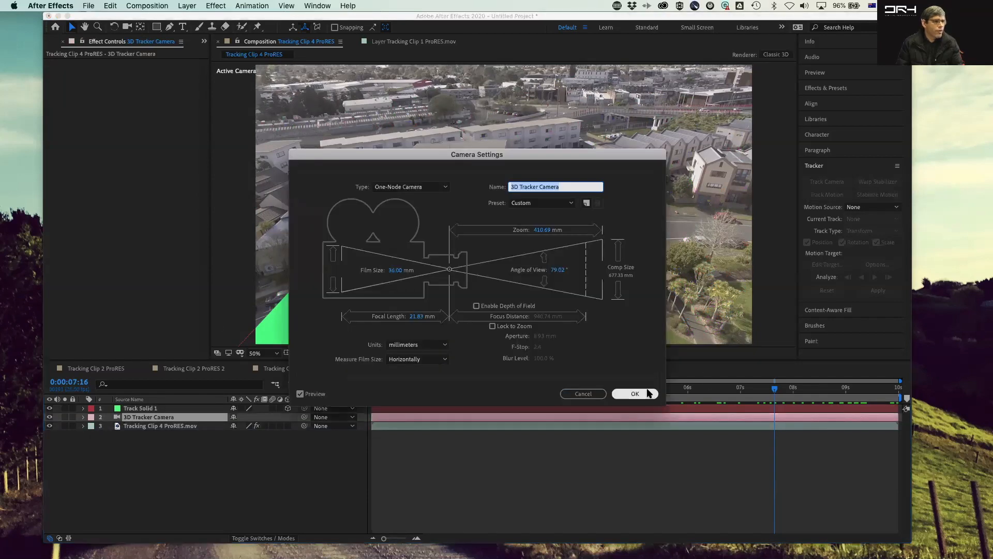
click(635, 393)
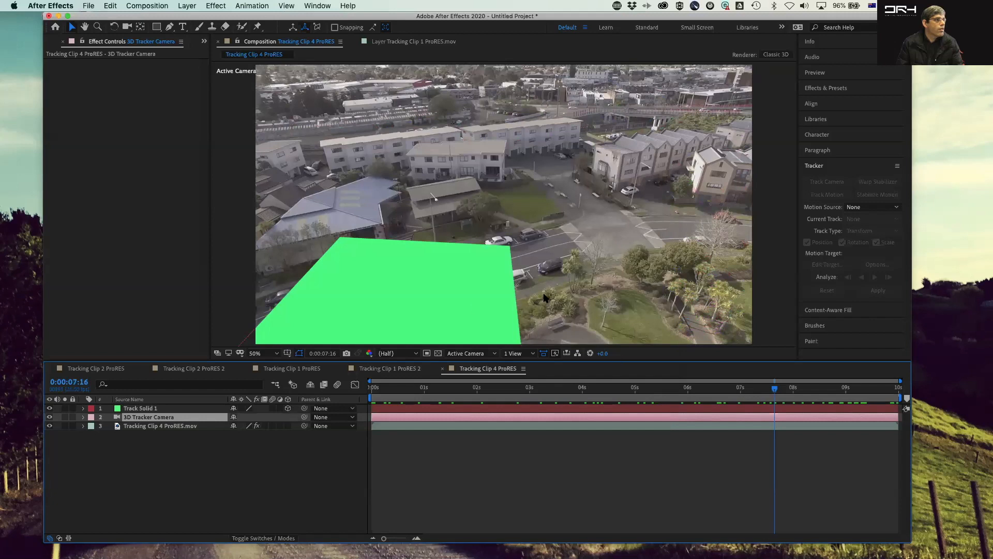
Step: Expand the 3D Tracker Camera layer and switch the composition view to 3D Tracker Camera and back to Active Camera
click(83, 417)
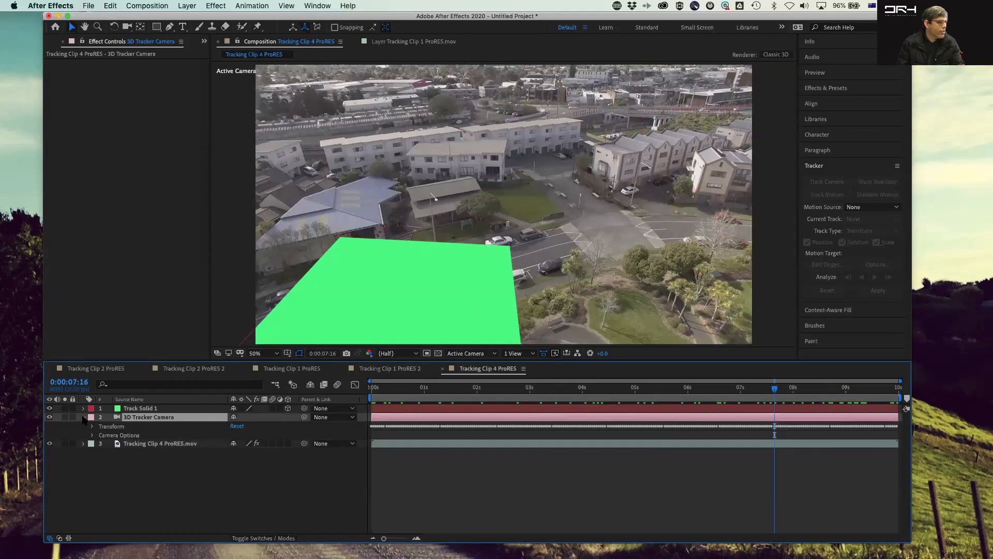
right_click(160, 421)
click(156, 482)
click(492, 355)
click(486, 378)
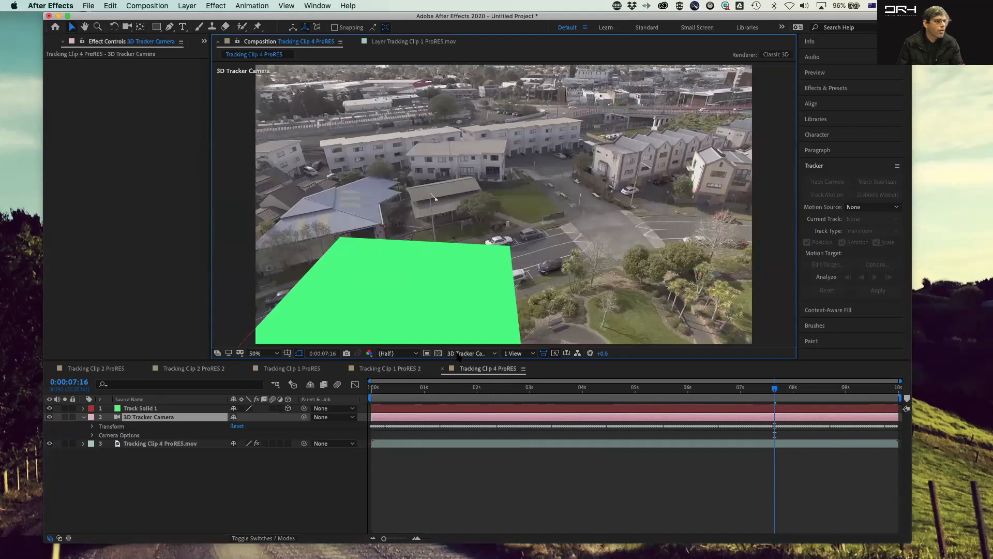
click(459, 355)
click(476, 382)
Step: Switch to the Tracking Clip 1 ProRES 2 composition and open its footage layer to review the track points
right_click(773, 228)
key(Escape)
key(Escape)
click(776, 211)
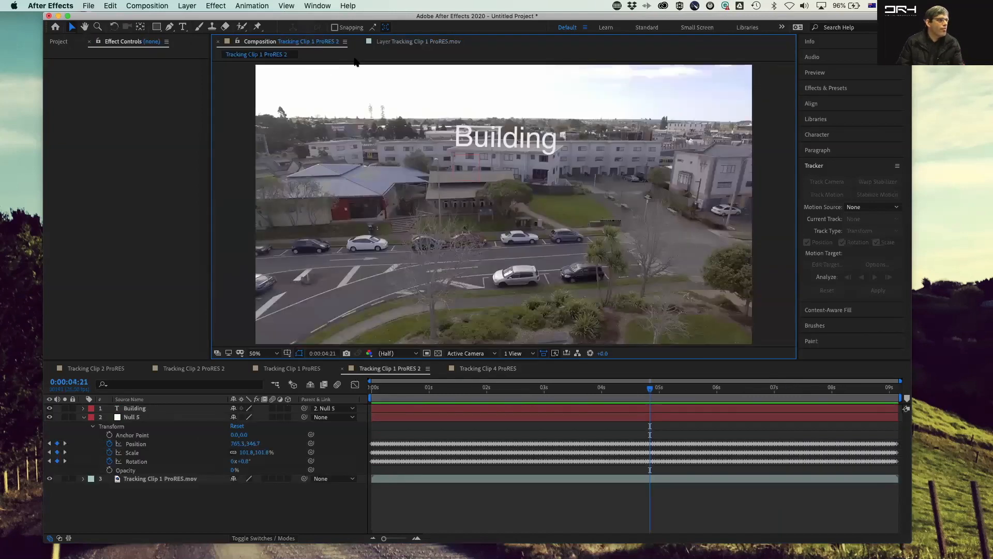
double_click(153, 479)
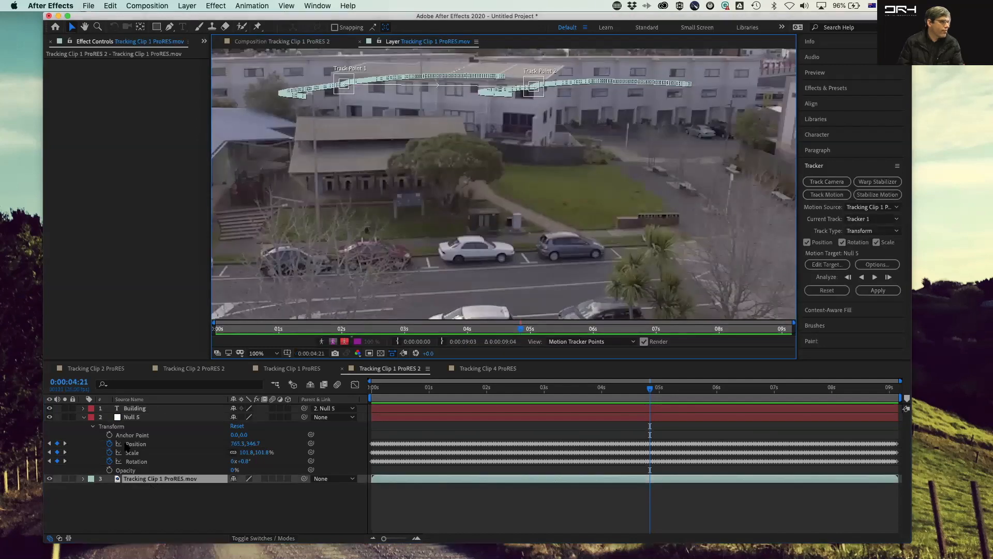
click(119, 220)
click(56, 26)
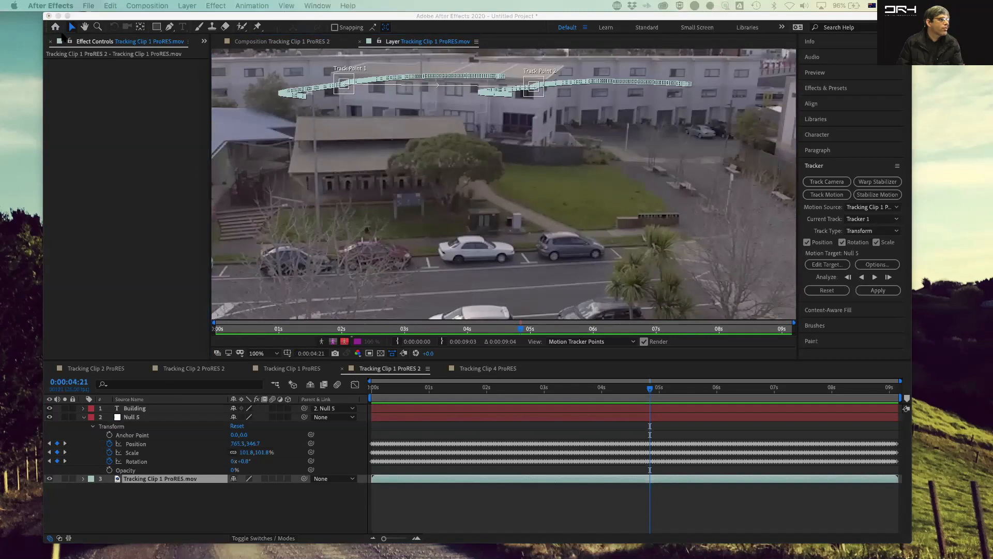
click(79, 75)
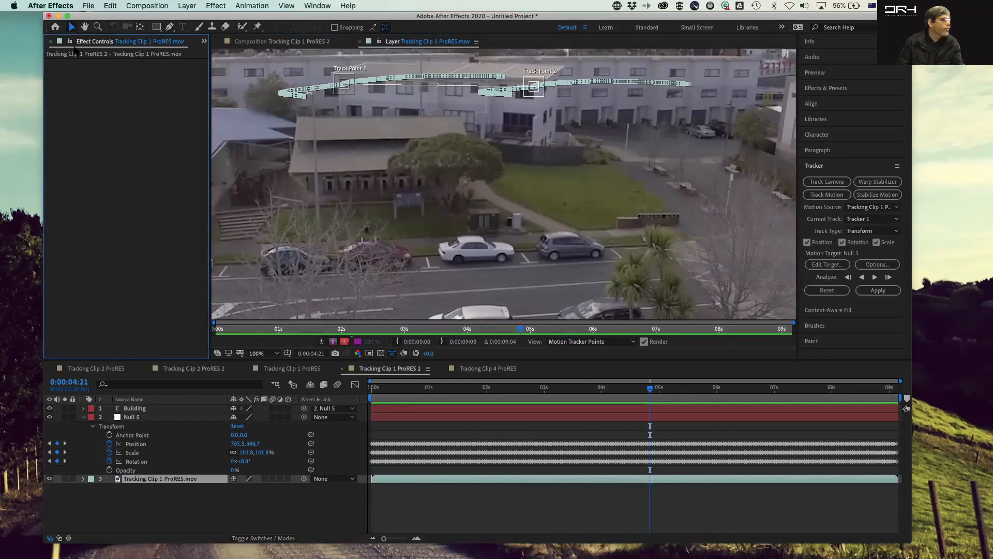
Step: Reopen the Tracking Clip 4 ProRES composition and expand the footage layer's effects to show the 3D Camera Tracker
click(51, 41)
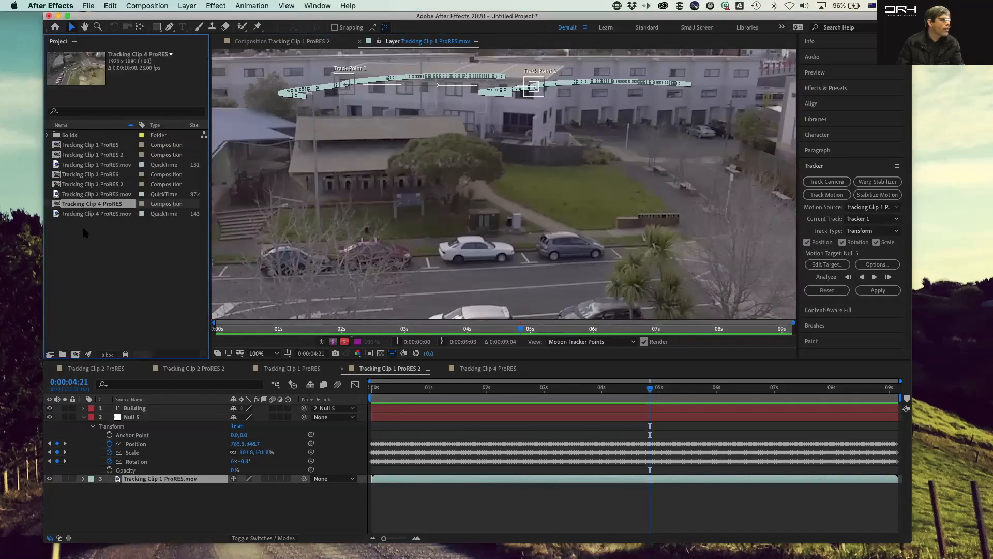
double_click(61, 204)
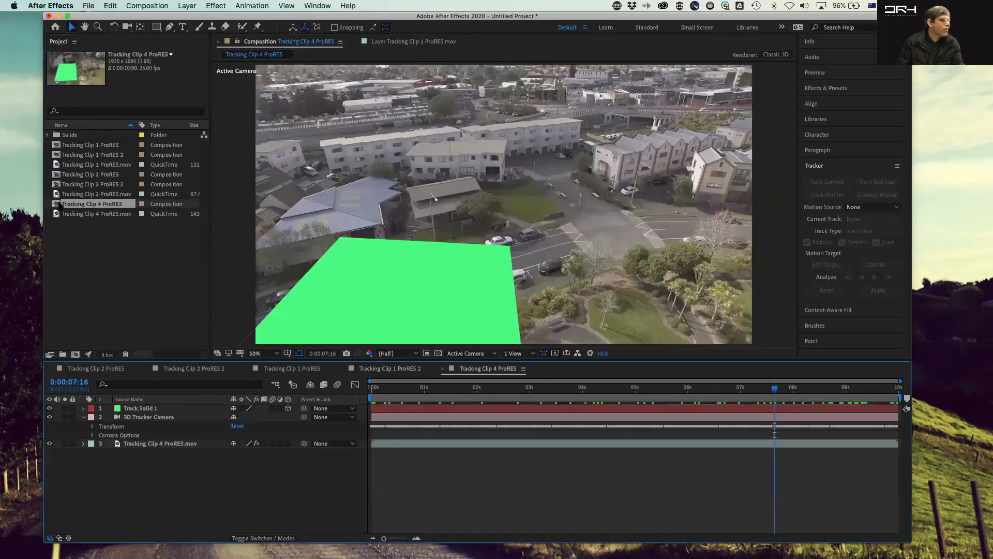
drag(774, 388, 473, 389)
drag(610, 397, 539, 380)
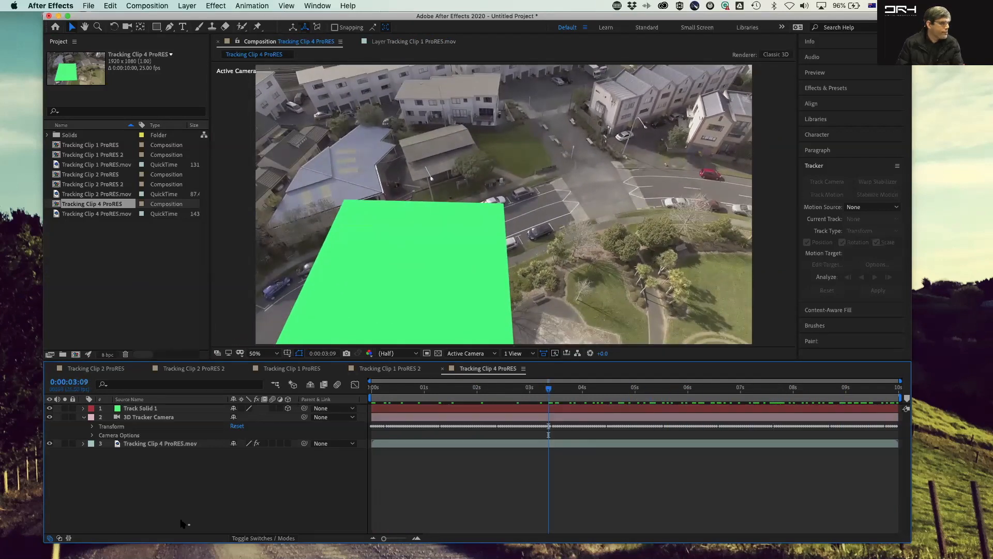
click(146, 446)
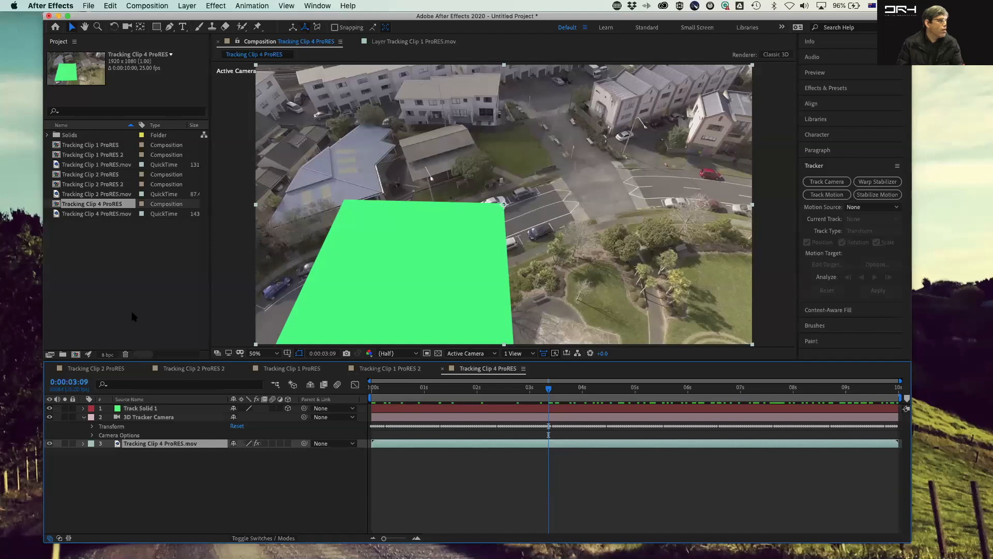
click(102, 269)
click(83, 443)
click(92, 453)
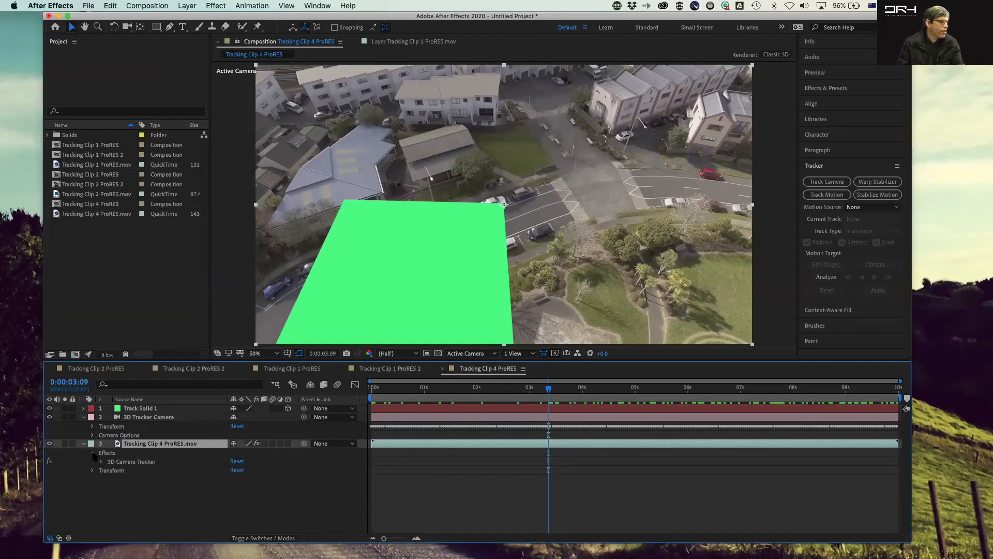
Step: Select the footage layer's 3D Camera Tracker to show its track points, expand its settings, and move to 0:00:08:24
click(123, 465)
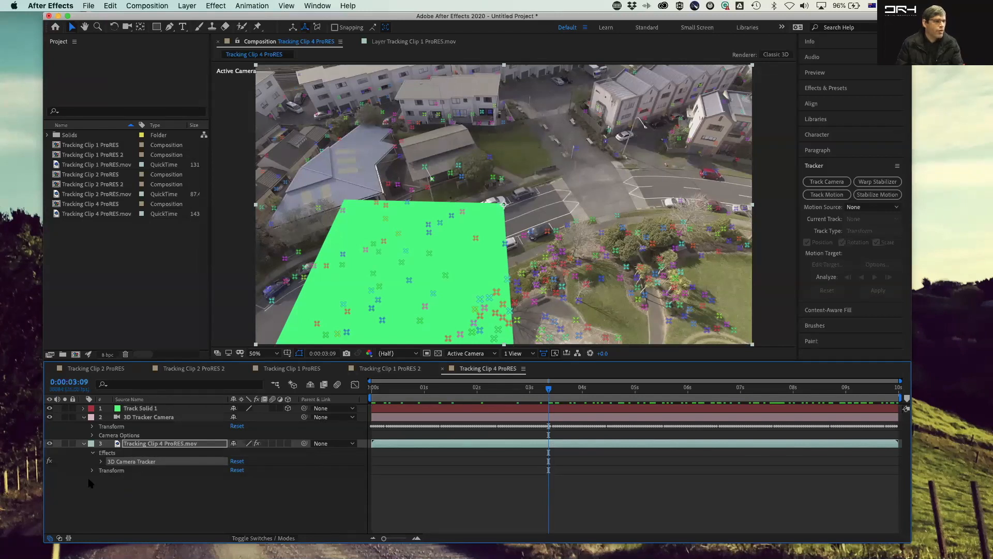
click(101, 462)
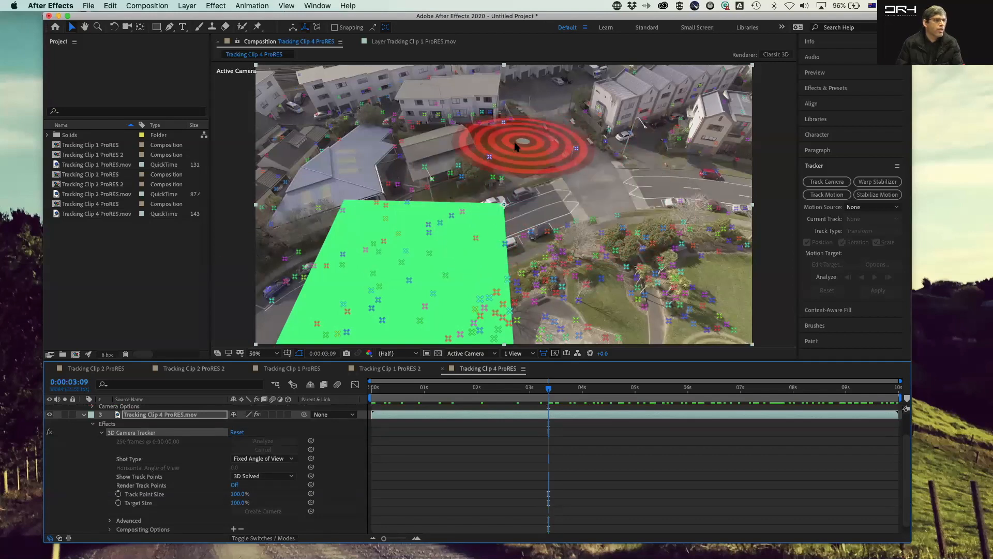
drag(551, 394, 844, 395)
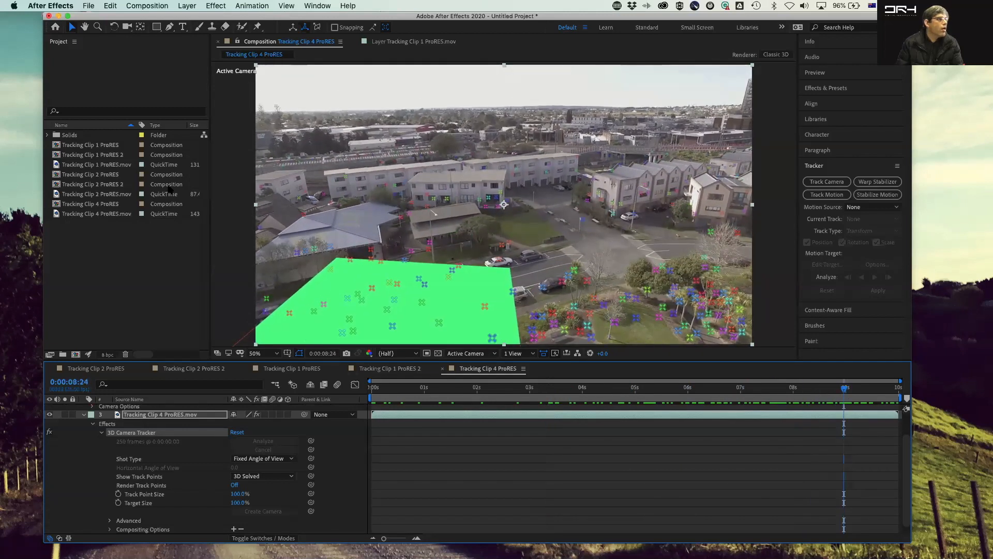
Step: Create a text layer reading "Hello" above the buildings and make it a 3D layer
click(182, 26)
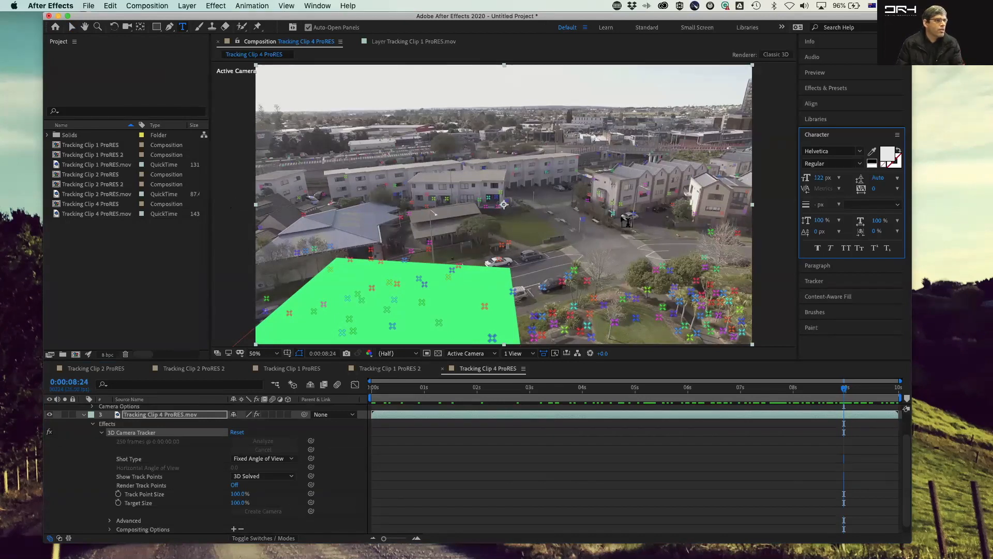
drag(465, 150, 613, 181)
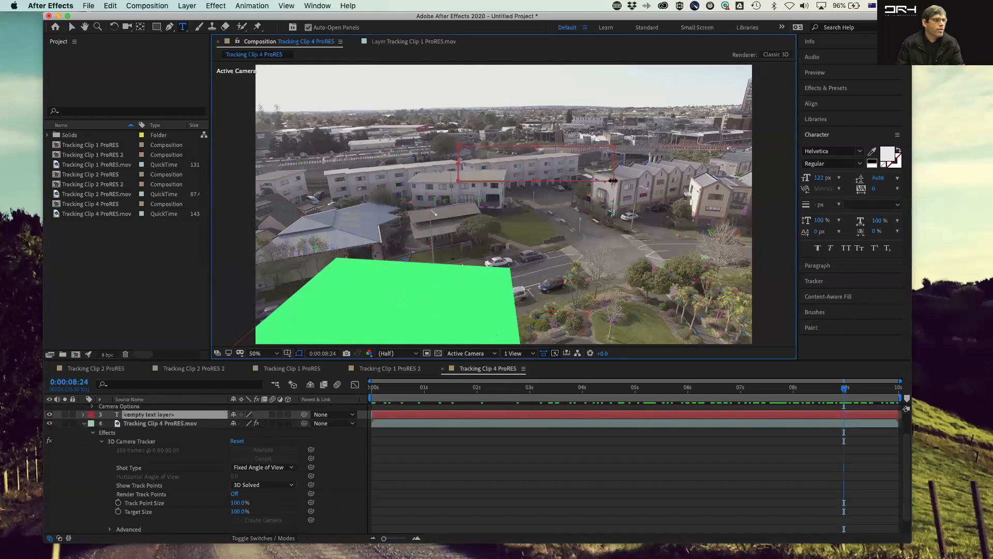
text(Hello)
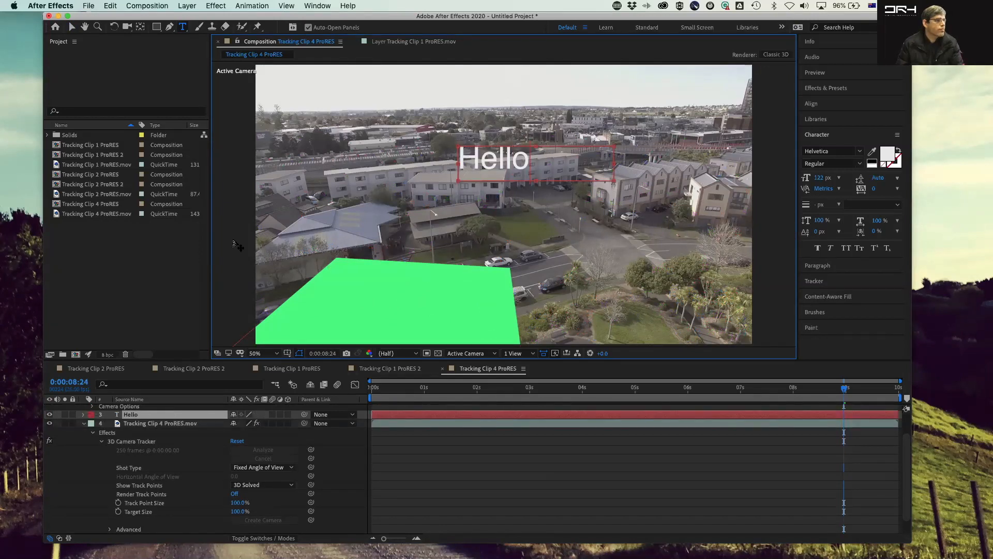
click(118, 257)
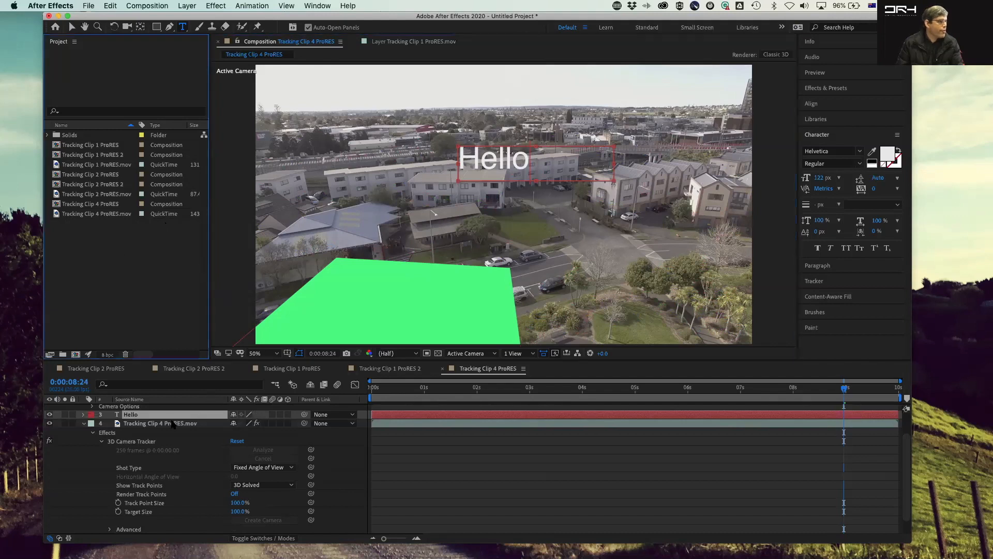
click(288, 414)
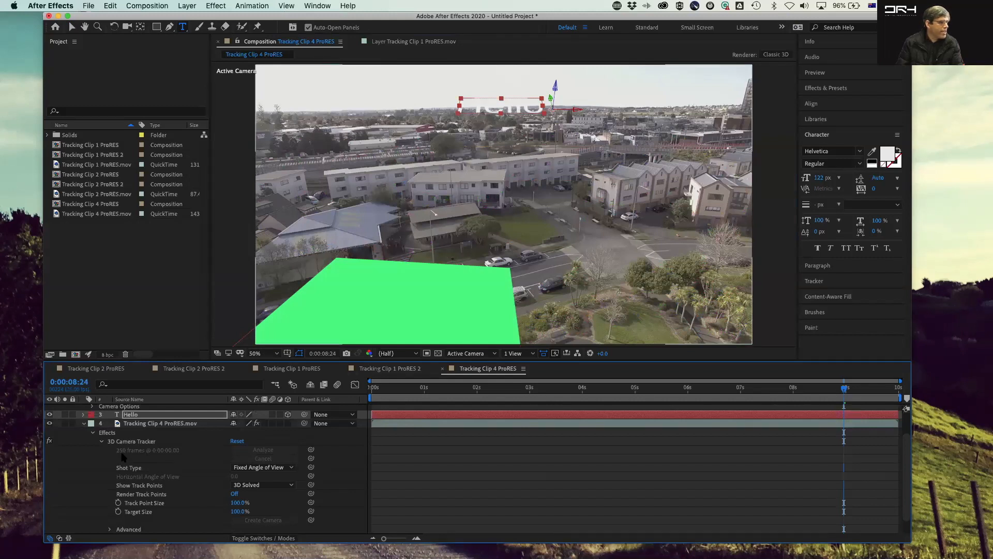
Step: Expand and collapse the footage layer's 3D Camera Tracker and Transform properties to inspect them
click(101, 441)
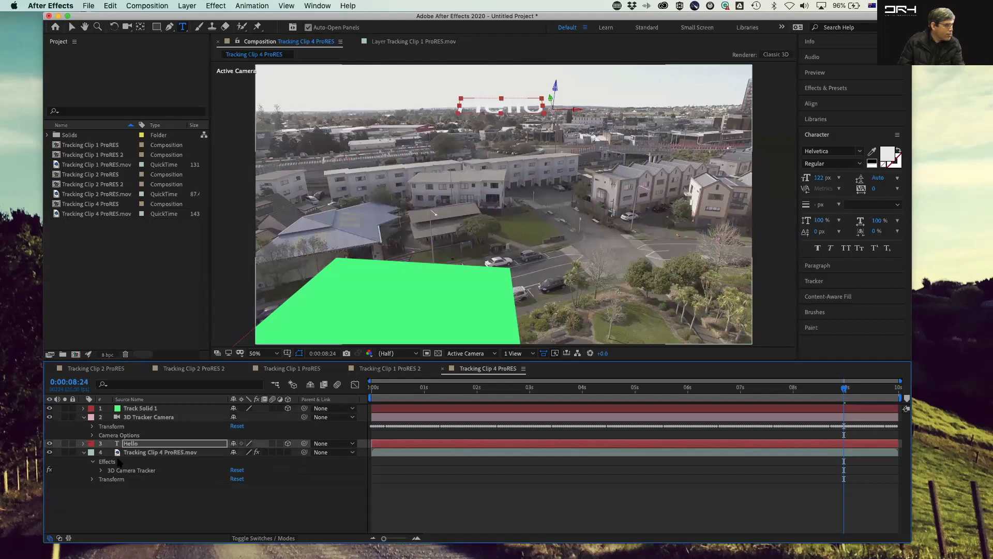
click(132, 453)
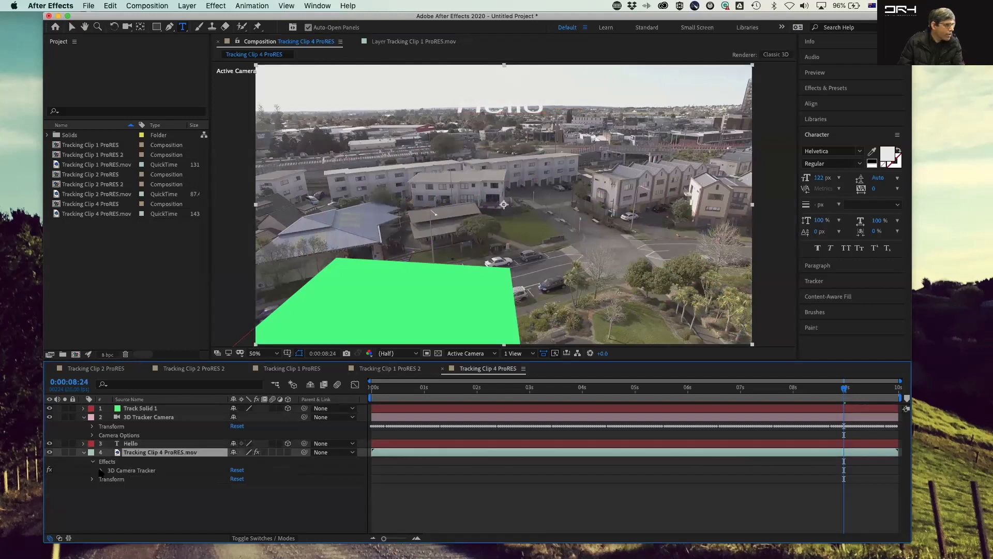
click(101, 470)
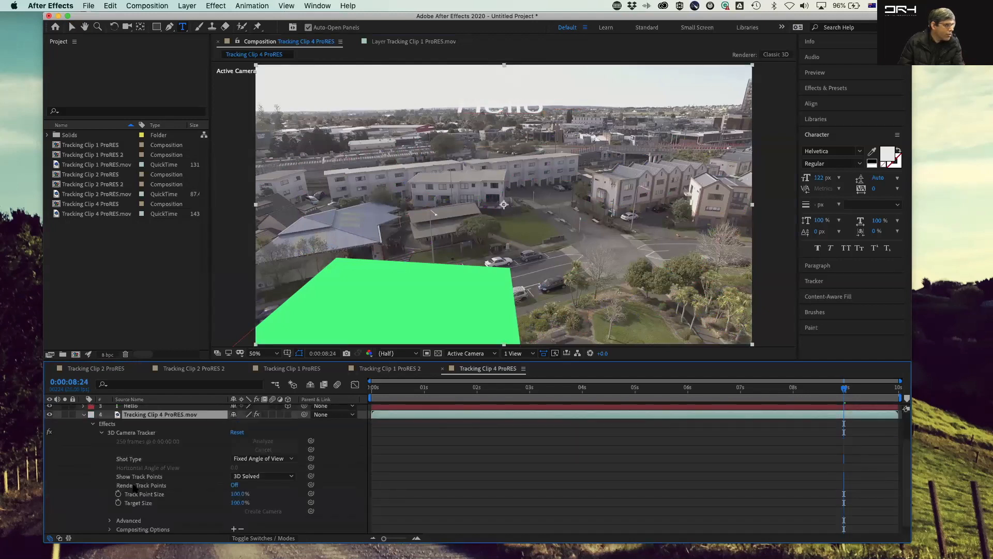
scroll(199, 501, down, 1)
scroll(173, 506, up, 2)
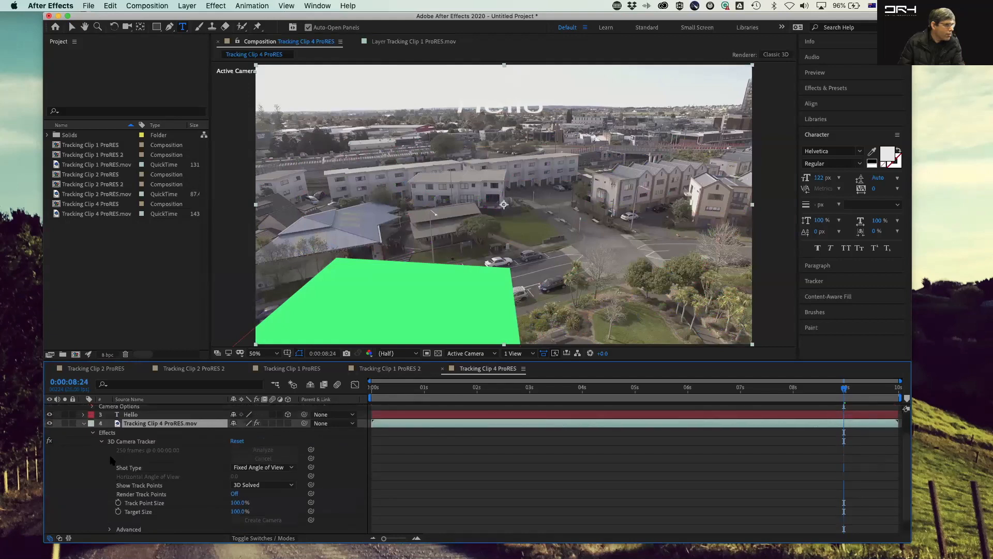
click(102, 442)
click(92, 480)
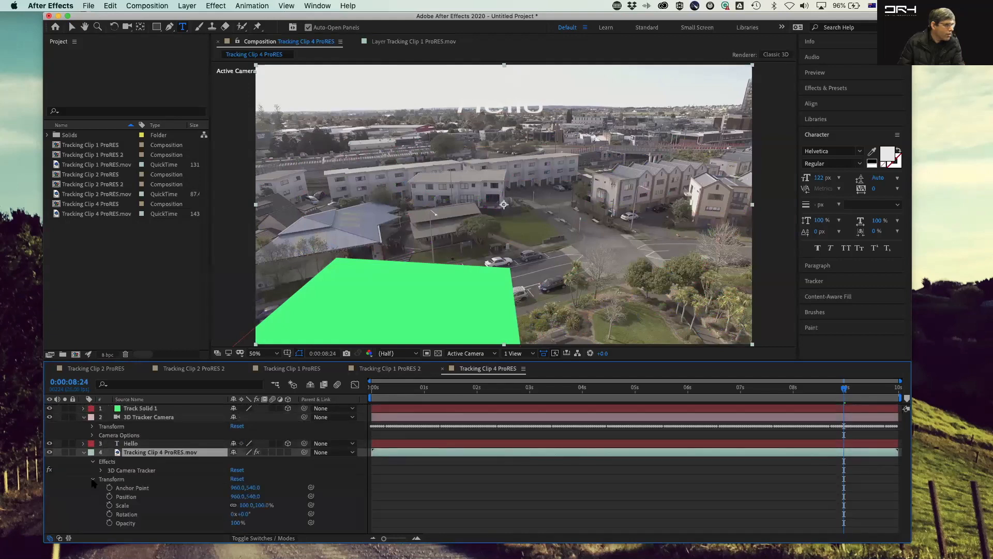
click(93, 480)
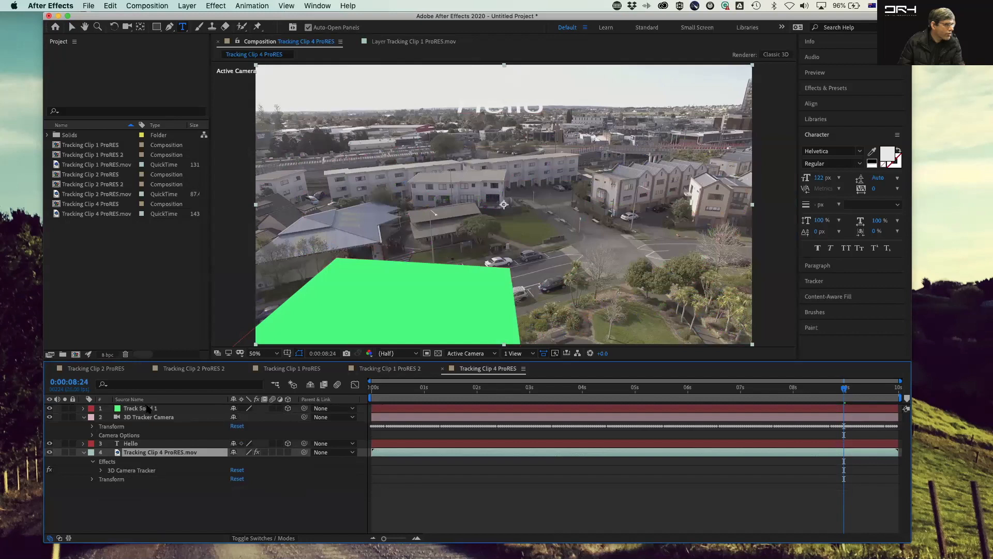
Step: Paste the copied Track Solid 1 transform onto the Hello text layer to place it on the tracked plane
click(148, 409)
click(84, 408)
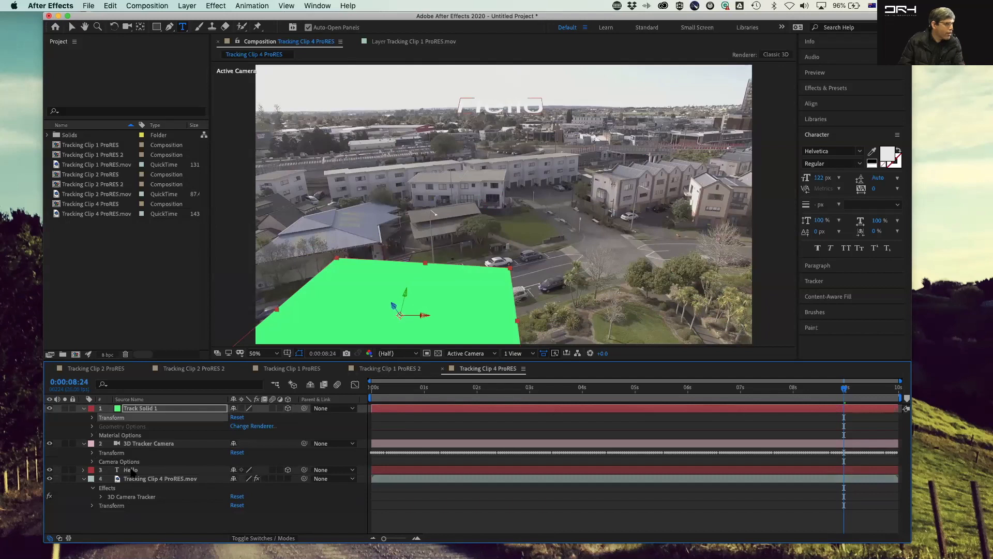
click(133, 471)
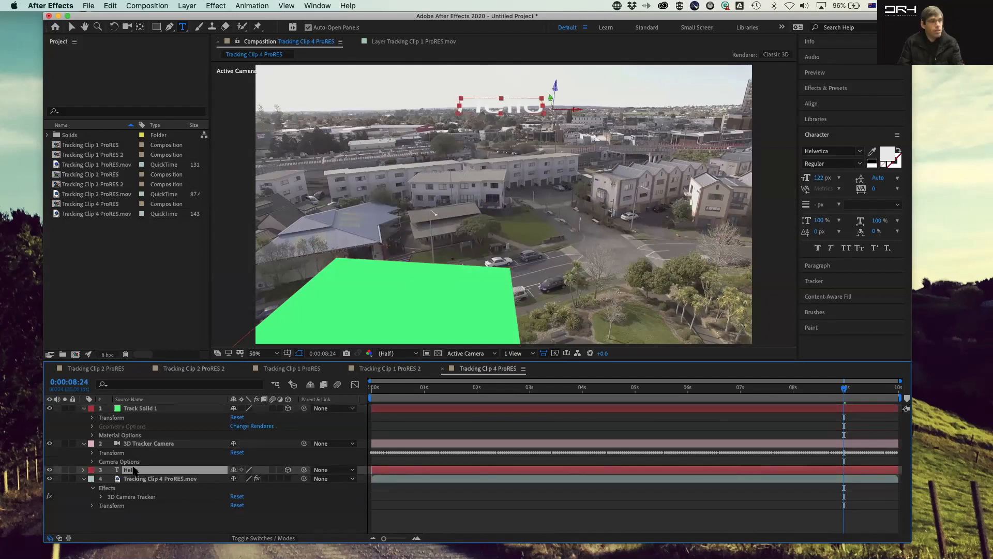
key(super+v)
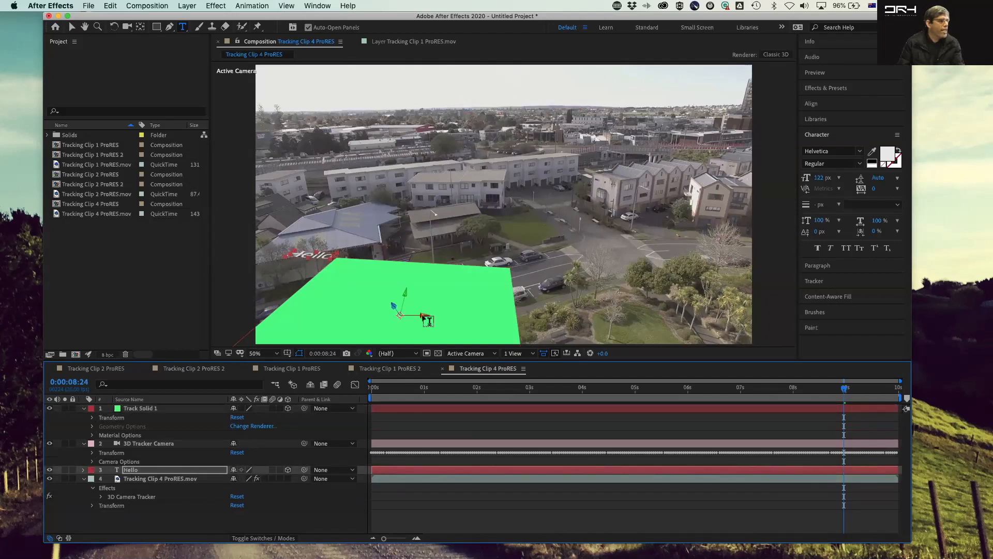
Step: Hide Track Solid 1 and move the Hello text down onto the road
click(160, 410)
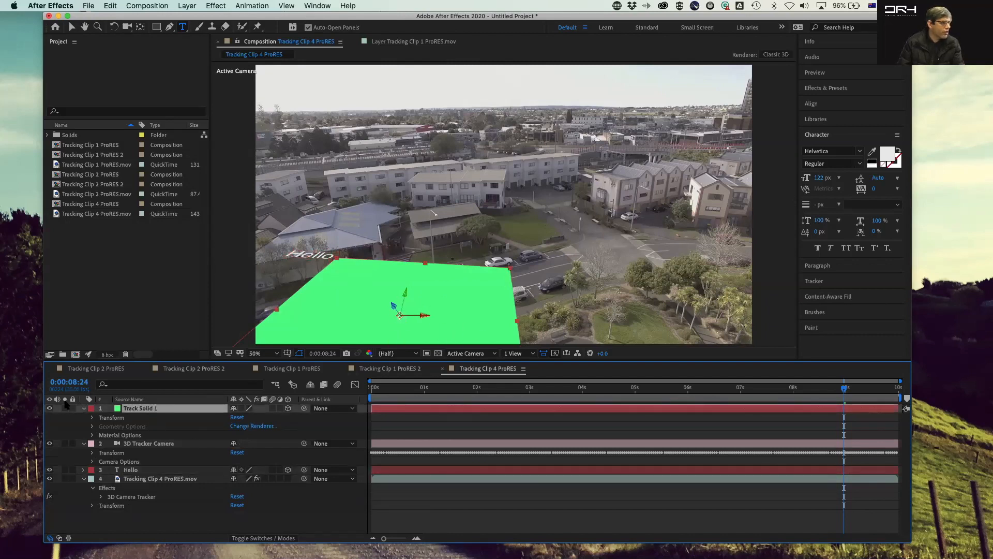
click(50, 409)
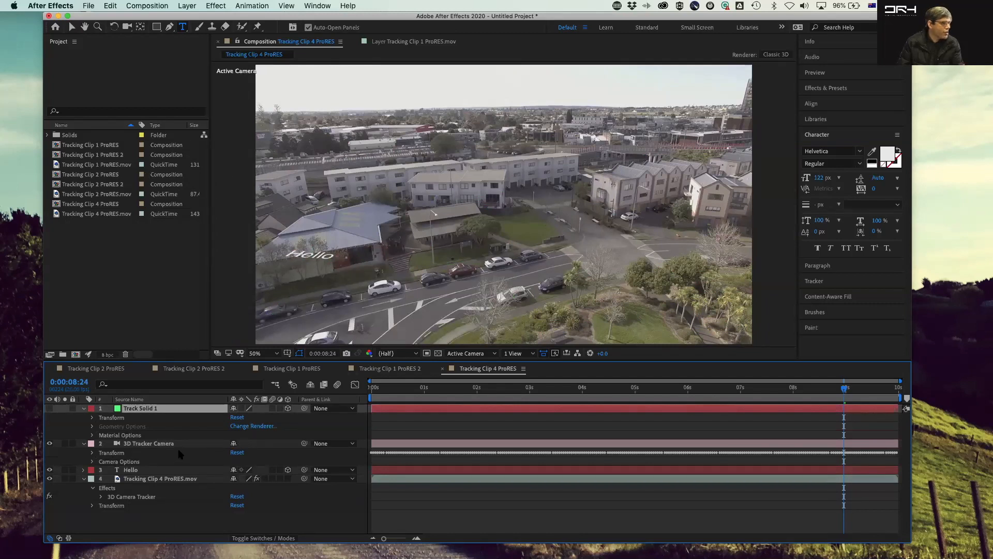
click(133, 471)
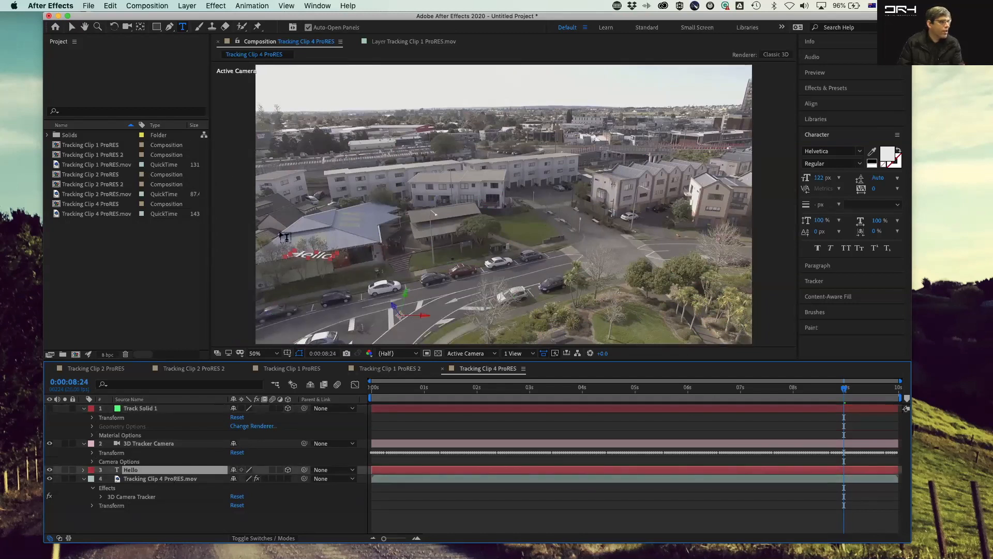
key(v)
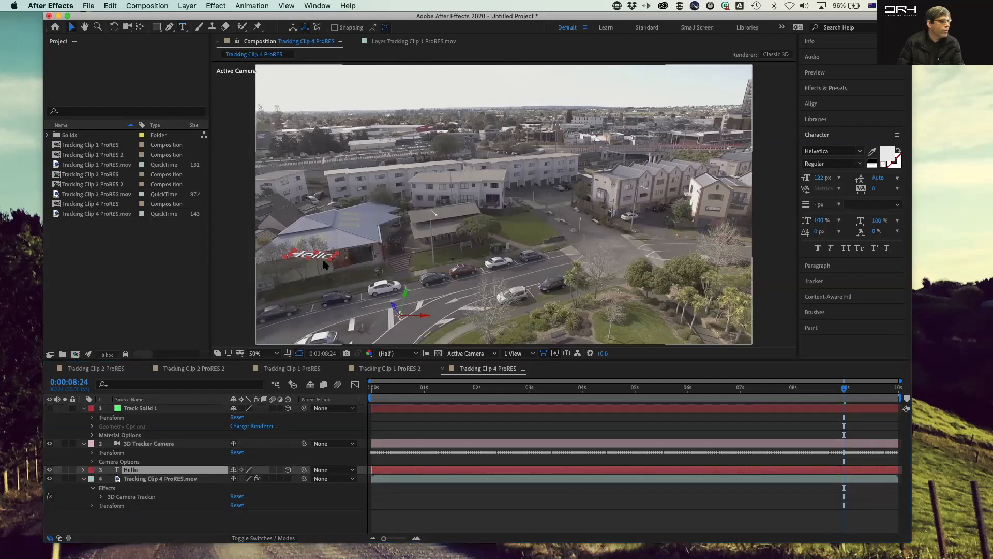
drag(324, 260, 420, 313)
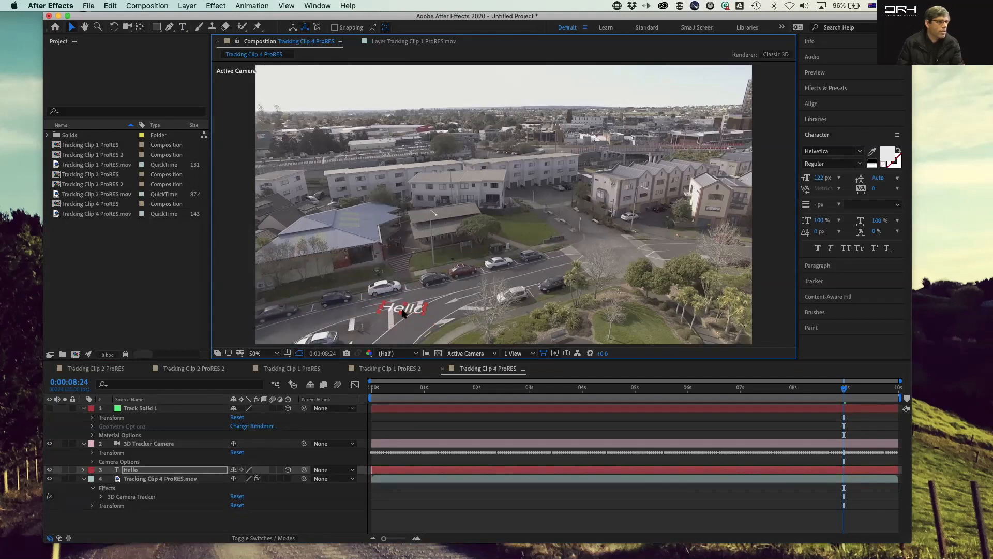
Step: Enlarge the Hello text by setting its font size to 248 px
double_click(404, 309)
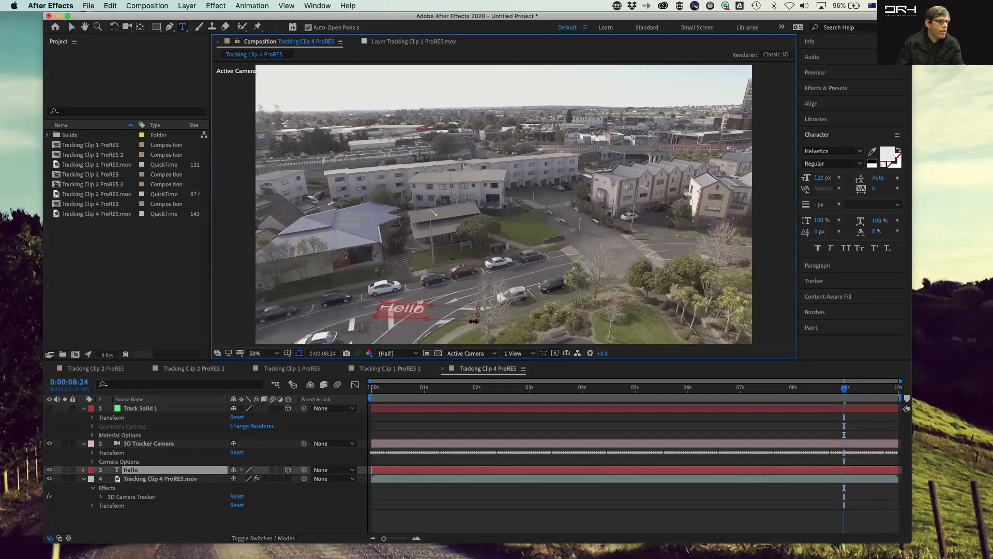
drag(476, 321, 510, 334)
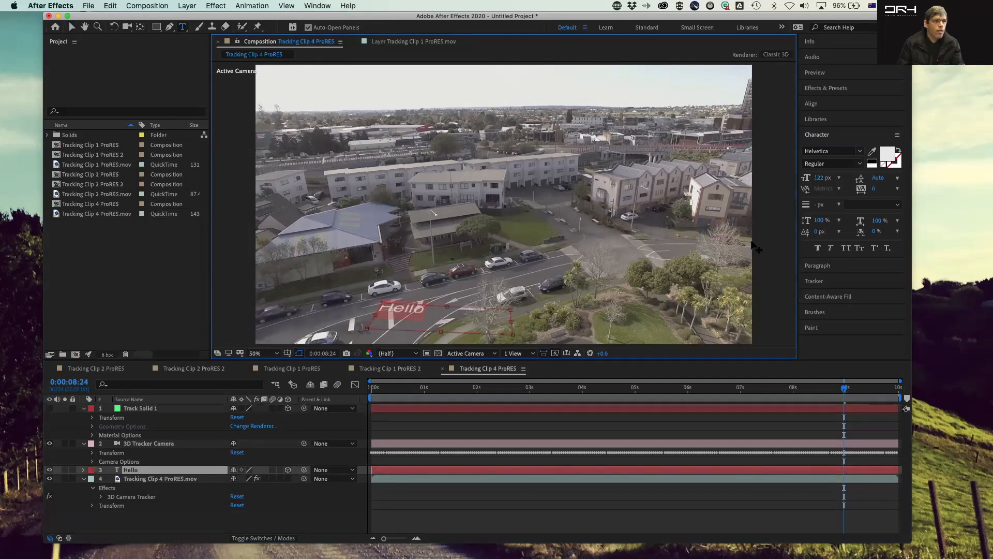
drag(822, 181, 887, 180)
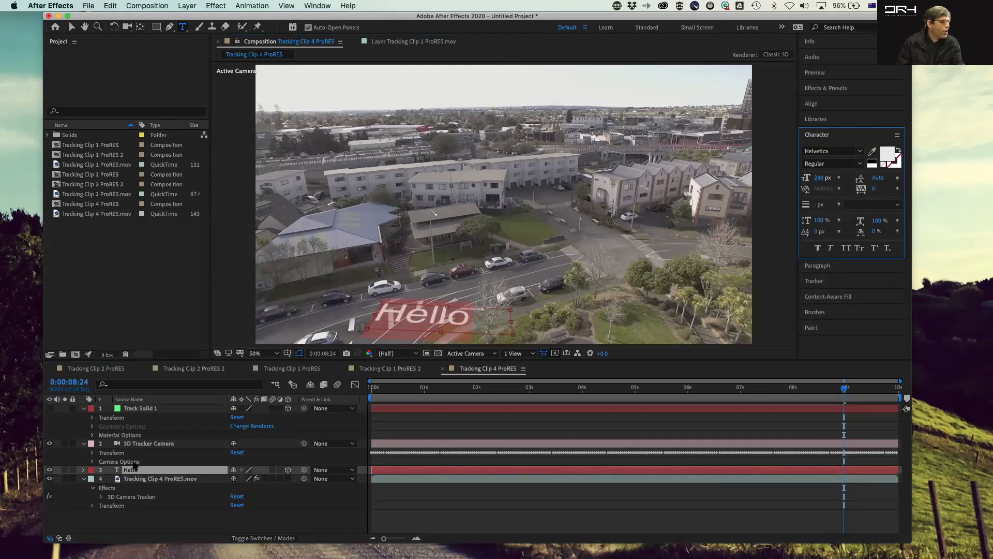
Step: Expand the Hello layer's properties and scrub the timeline to check how the text follows the footage
click(84, 471)
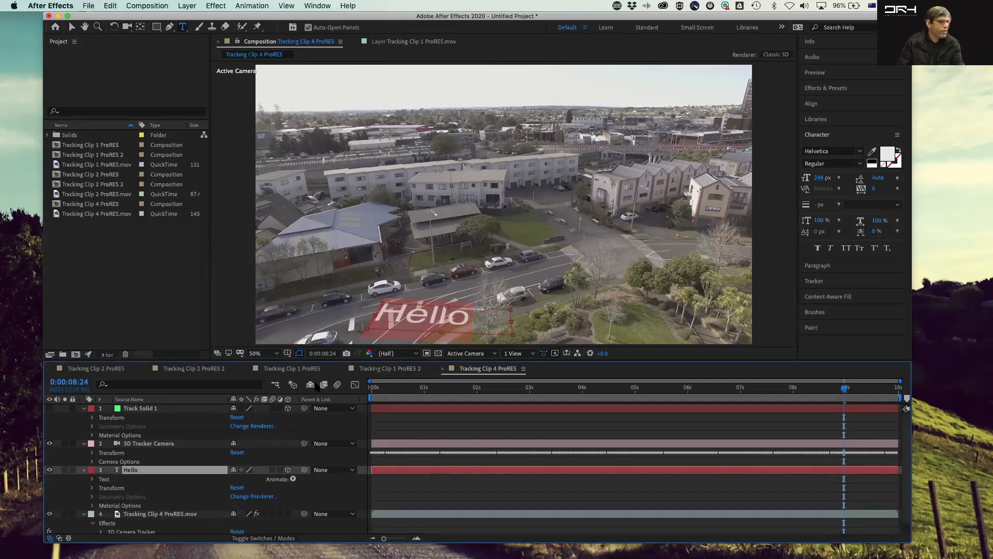
drag(845, 393, 390, 393)
drag(569, 403, 861, 380)
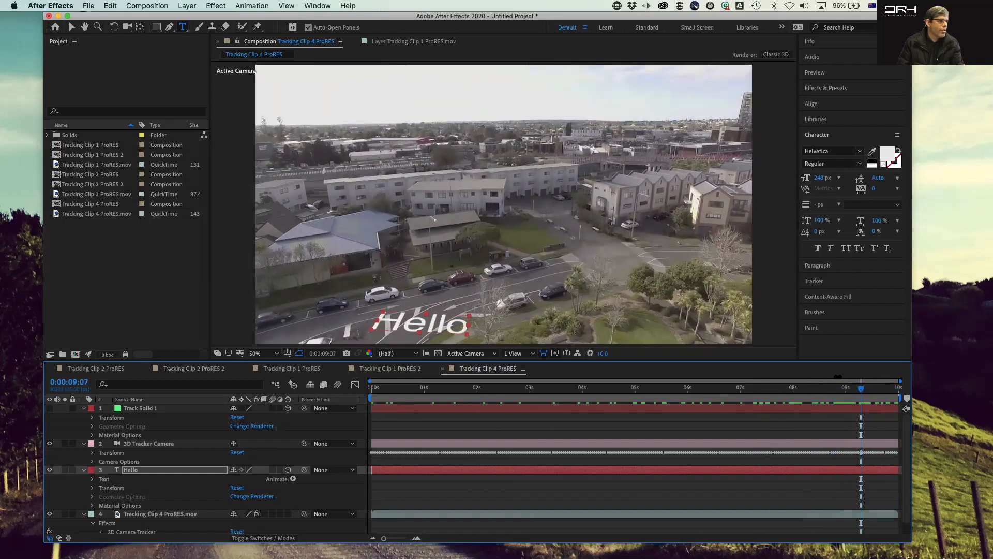
click(134, 472)
key(Escape)
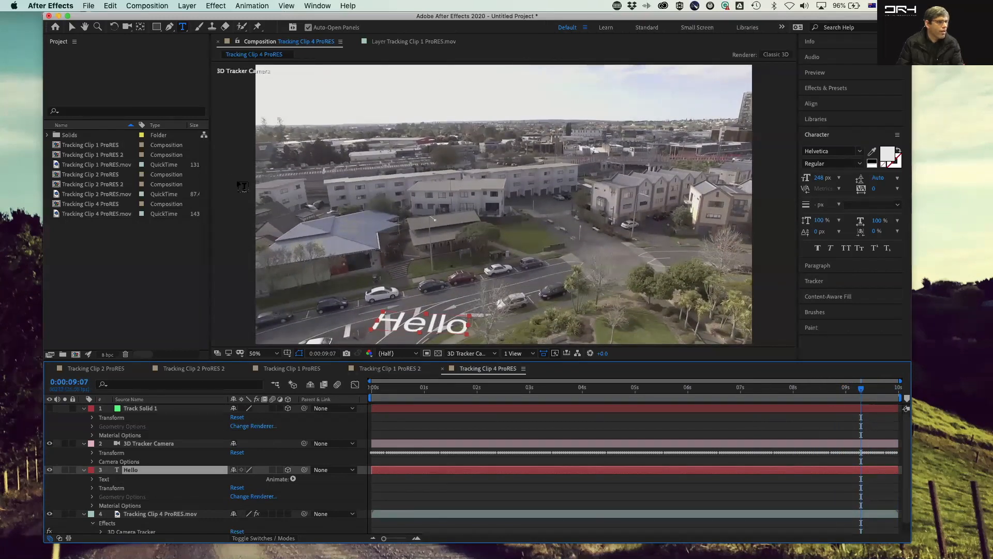
Step: Select the Hello text with the Selection tool and nudge it slightly on the road
click(72, 26)
click(442, 325)
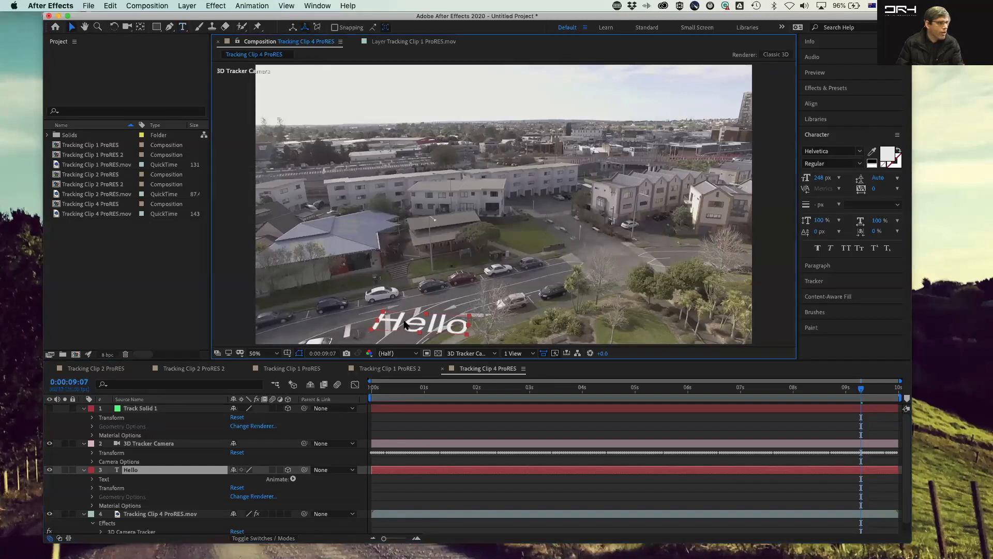
drag(397, 321, 378, 316)
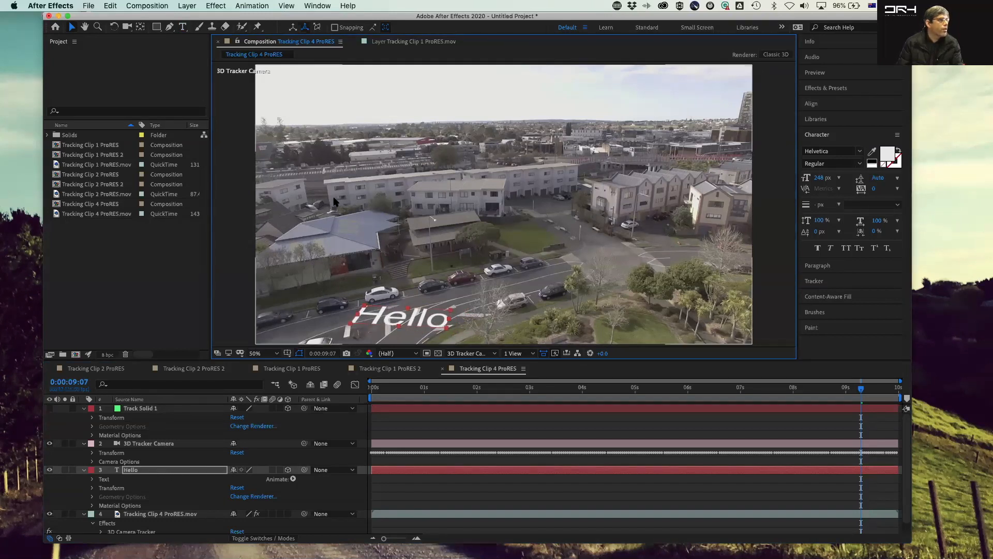
Step: Adjust the Hello text's position along the road at other frames and play back the composition
drag(861, 389, 569, 395)
drag(495, 291, 507, 175)
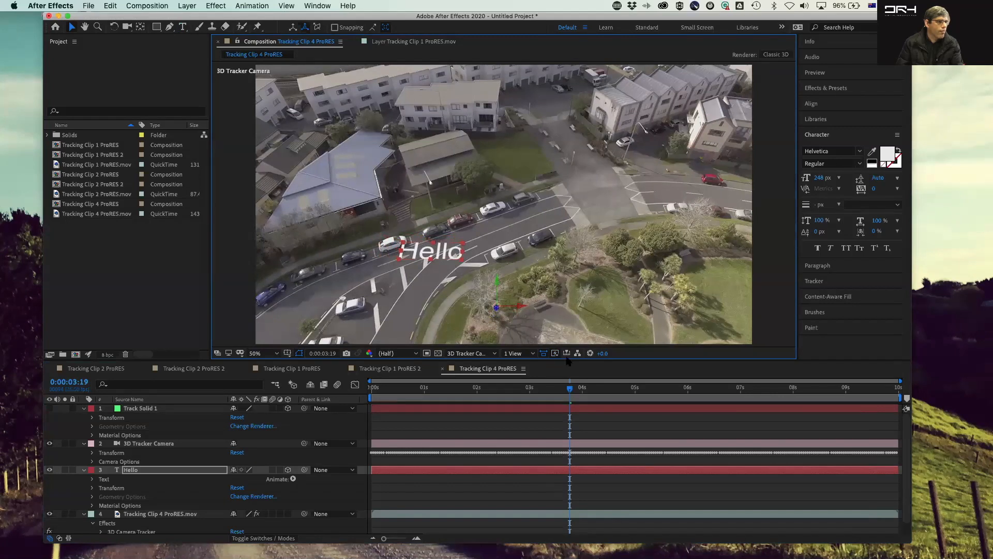
drag(570, 388, 542, 401)
click(495, 287)
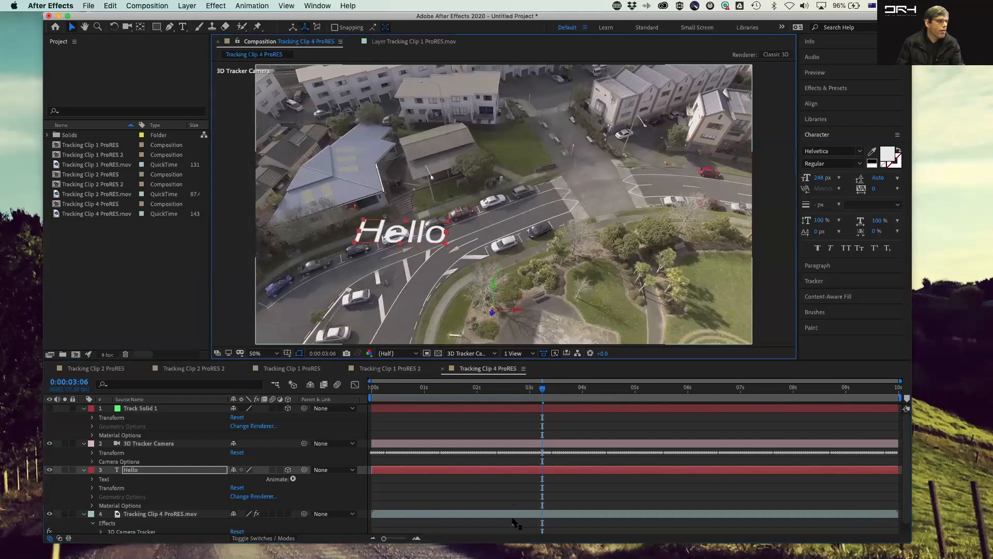
drag(548, 393, 621, 388)
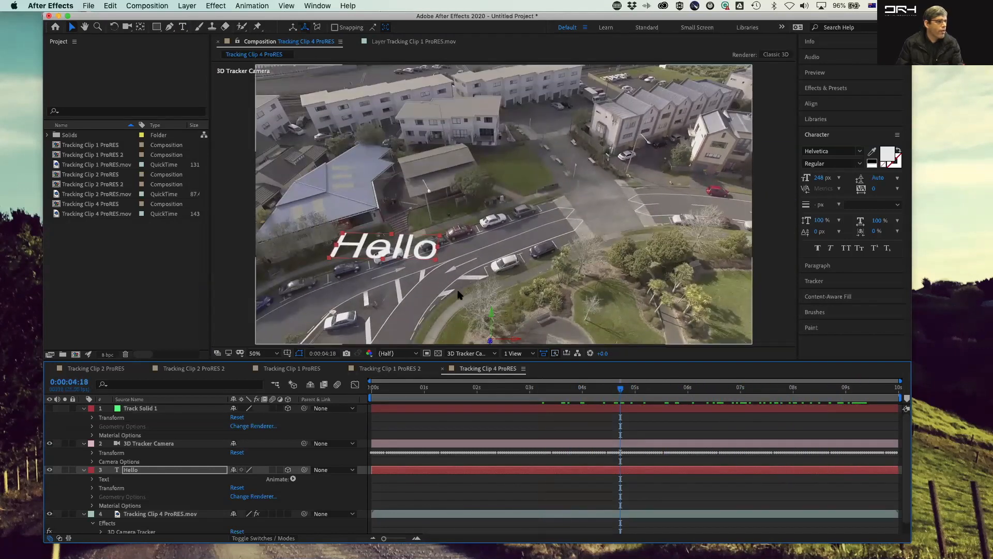
drag(511, 339, 535, 340)
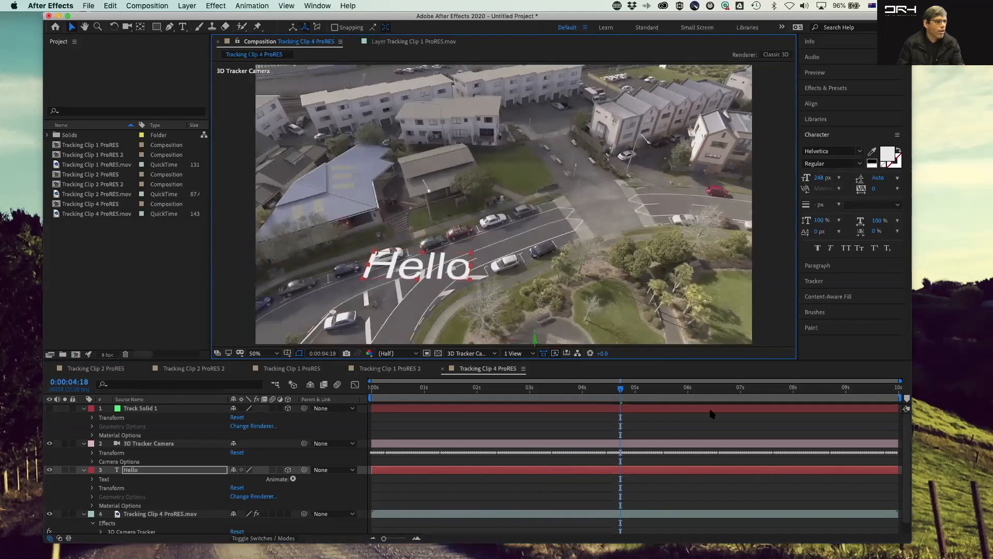
key(space)
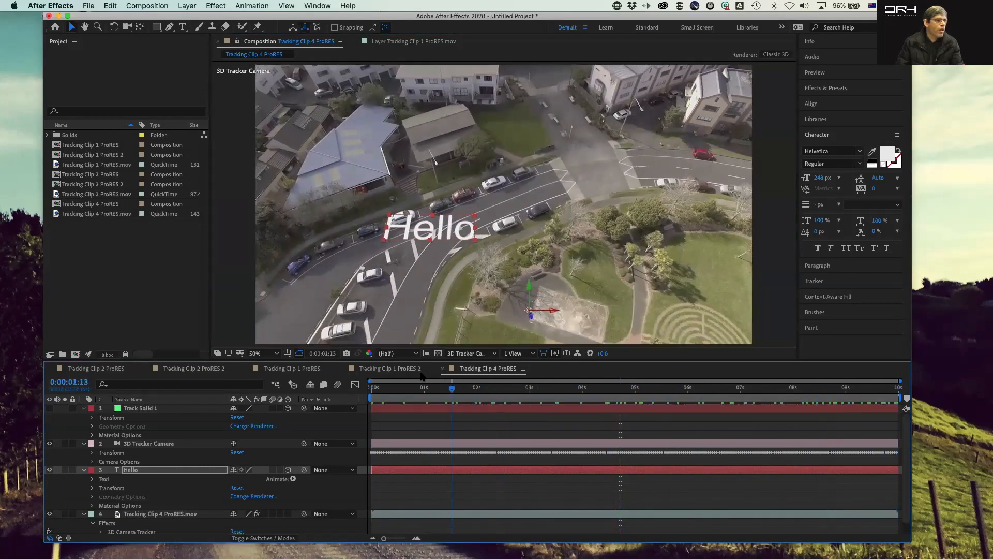
Step: Stop playback, move the Hello text upward in the view, and scrub to the end of the clip to check it
key(space)
drag(525, 264, 518, 5)
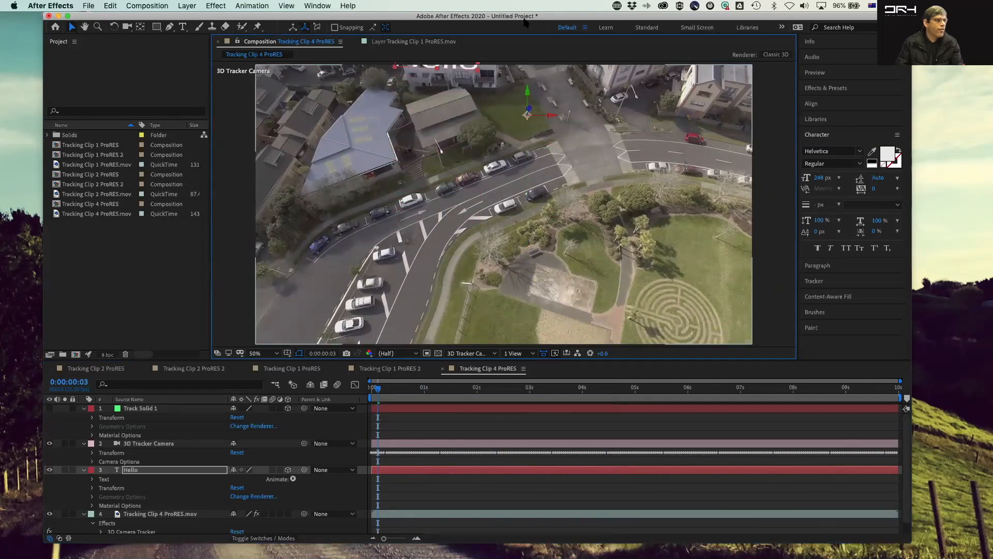
drag(378, 391, 814, 370)
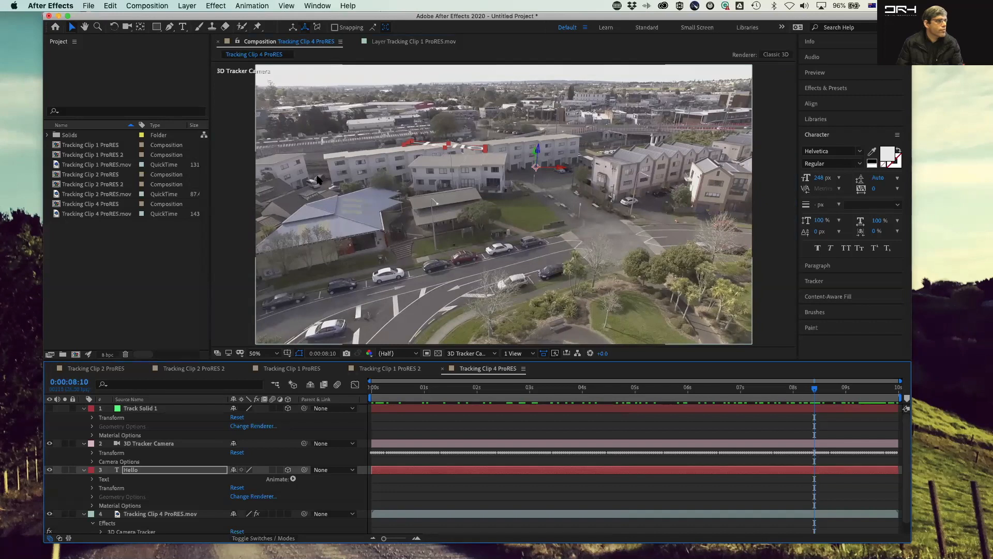
Step: Try to rotate the Hello text with the Rotation tool, and undo it
click(114, 27)
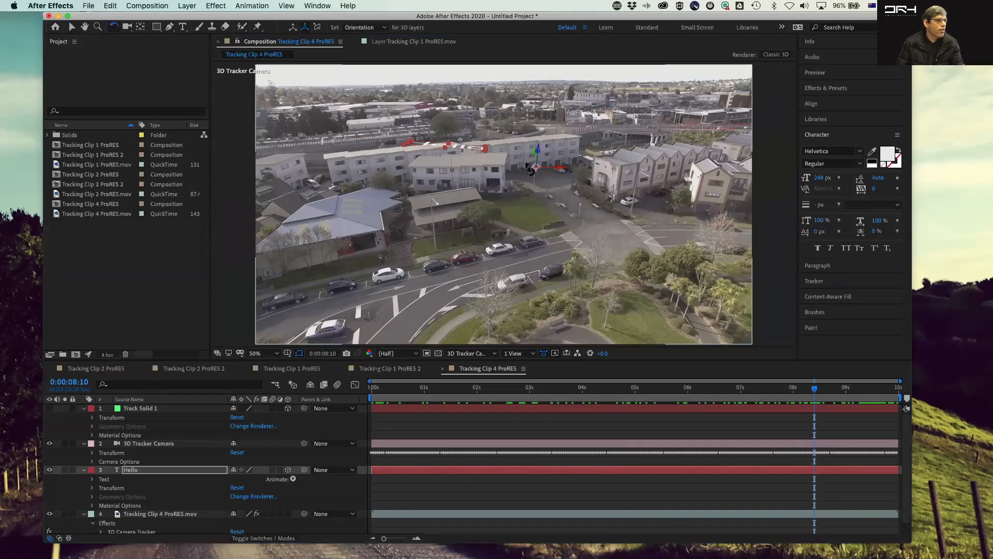
click(536, 167)
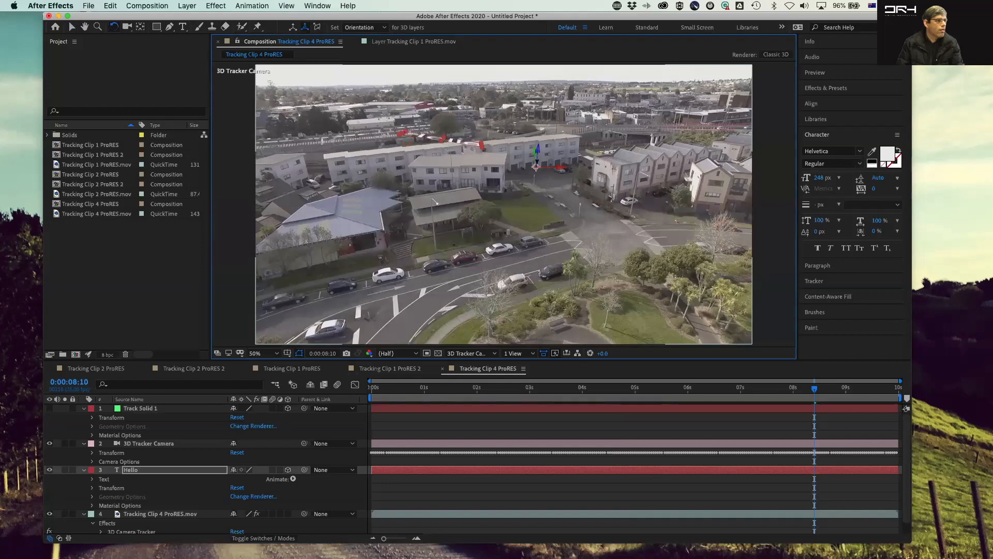
drag(531, 155, 533, 159)
key(super+z)
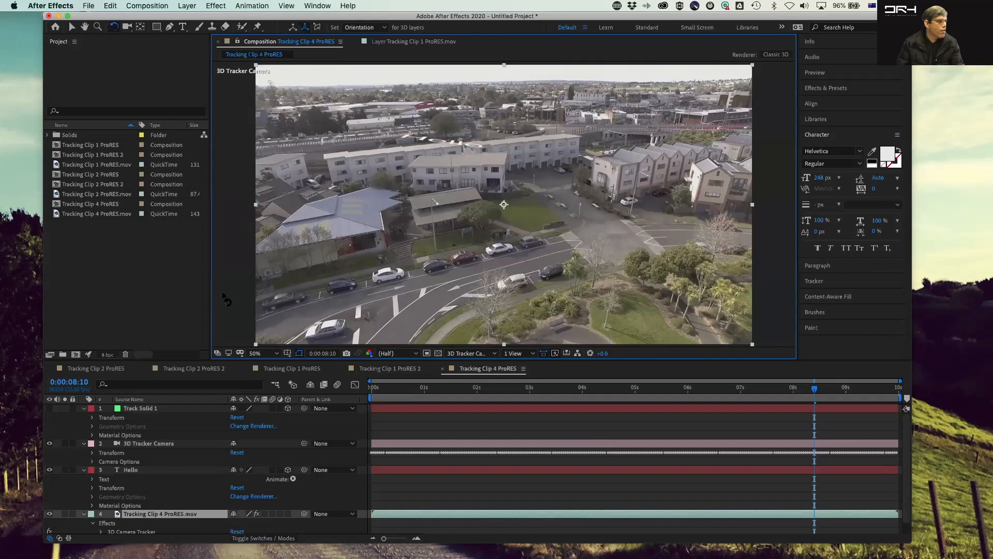
Step: Rotate the Hello layer upright and reposition it above the houses, then scrub the timeline to check it
click(154, 469)
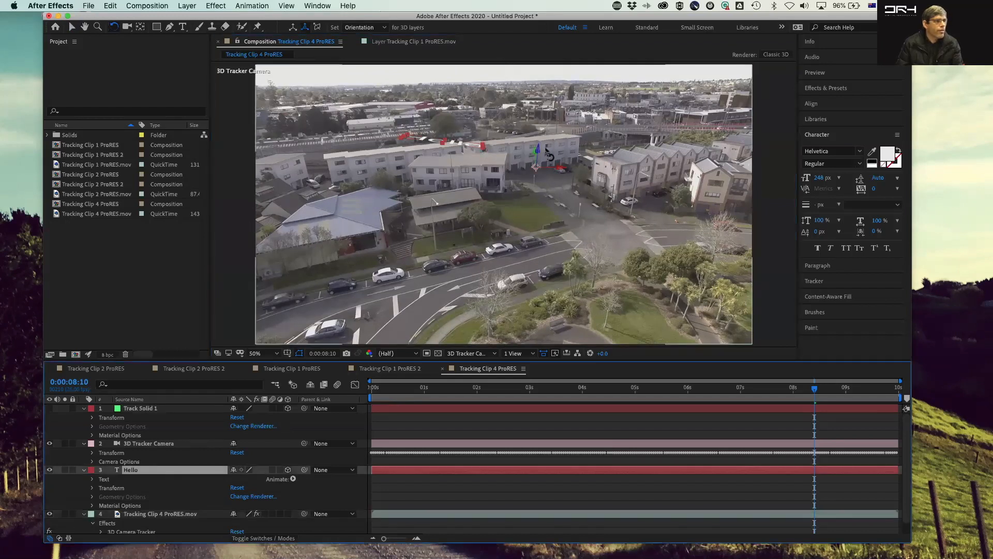
drag(560, 169, 562, 192)
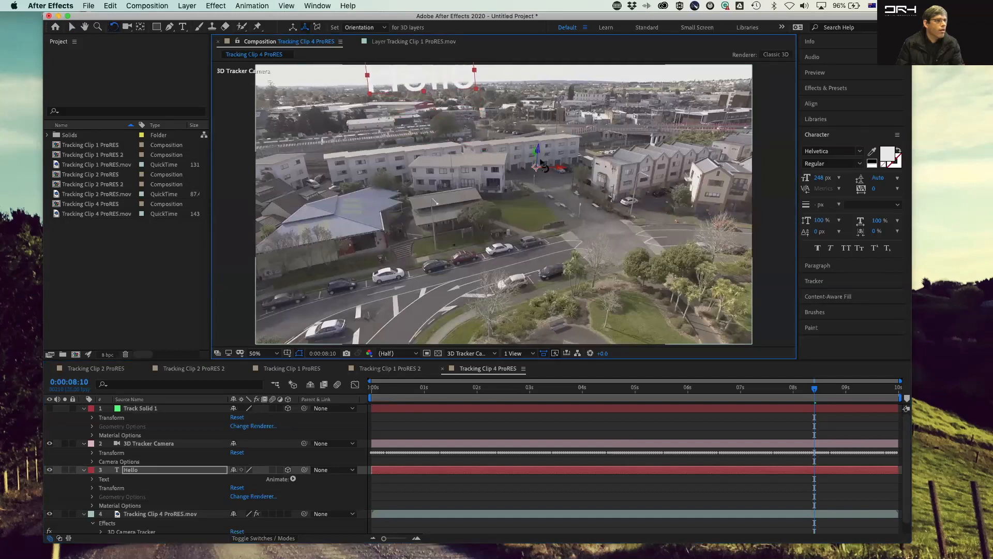
key(v)
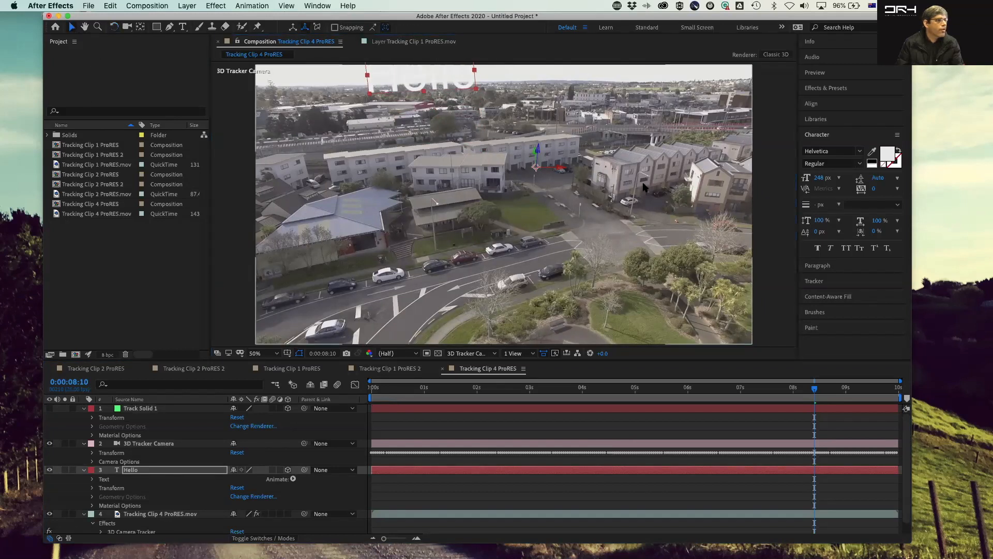
drag(538, 153, 578, 274)
drag(815, 400, 393, 400)
drag(317, 413, 596, 383)
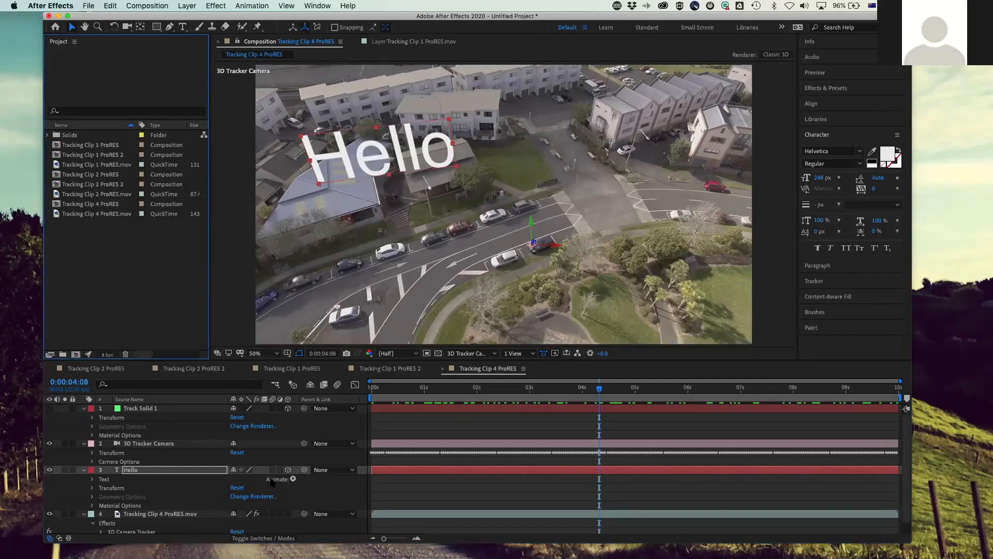
Step: Open the 3D Camera Tracker effect of the Tracking Clip 4 footage layer in Effect Controls to show its track points
scroll(154, 525, down, 1)
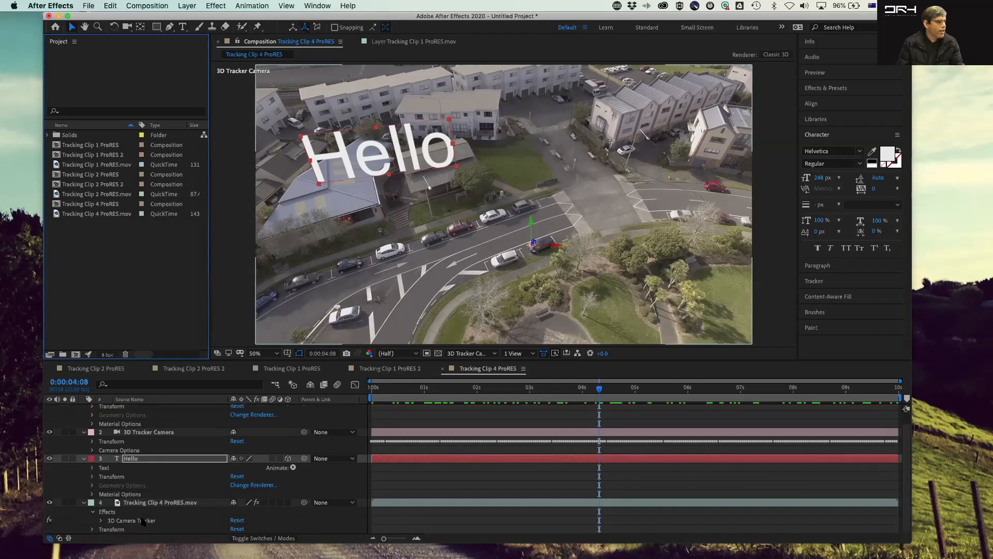
click(145, 521)
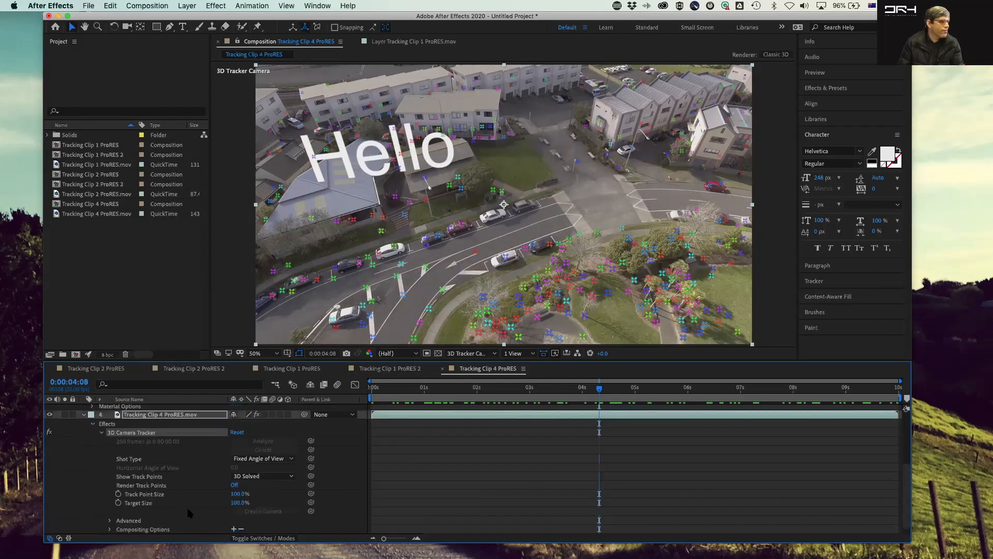
scroll(189, 513, down, 1)
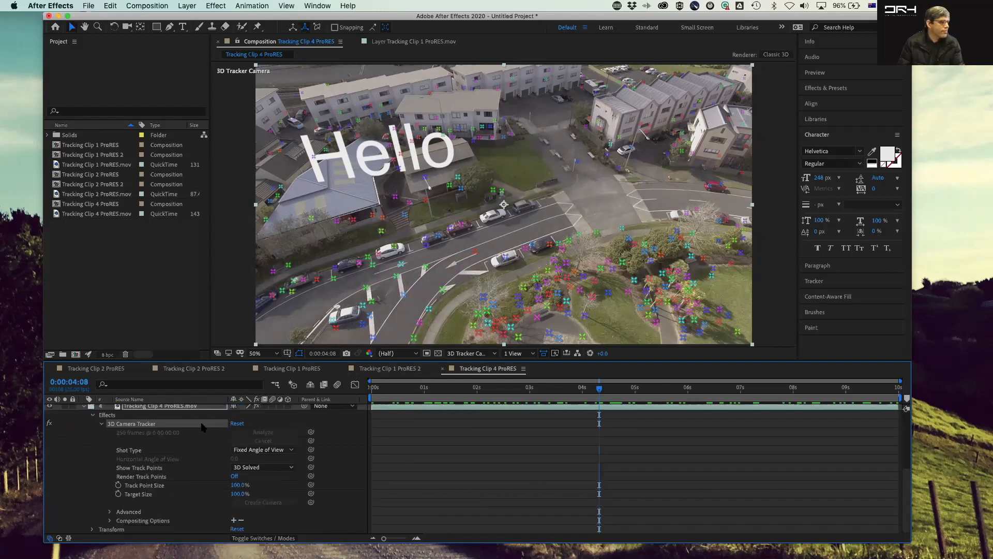
double_click(126, 425)
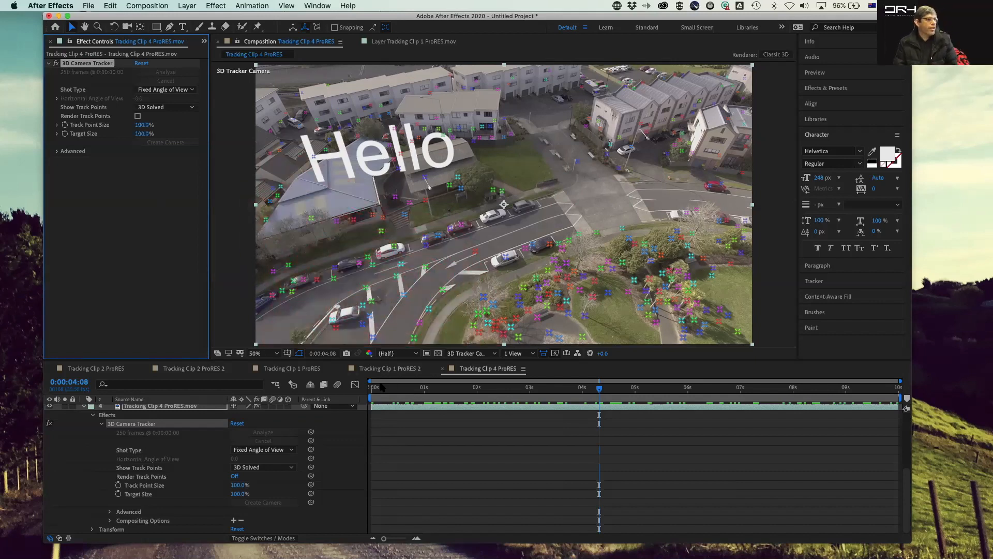
scroll(227, 443, up, 5)
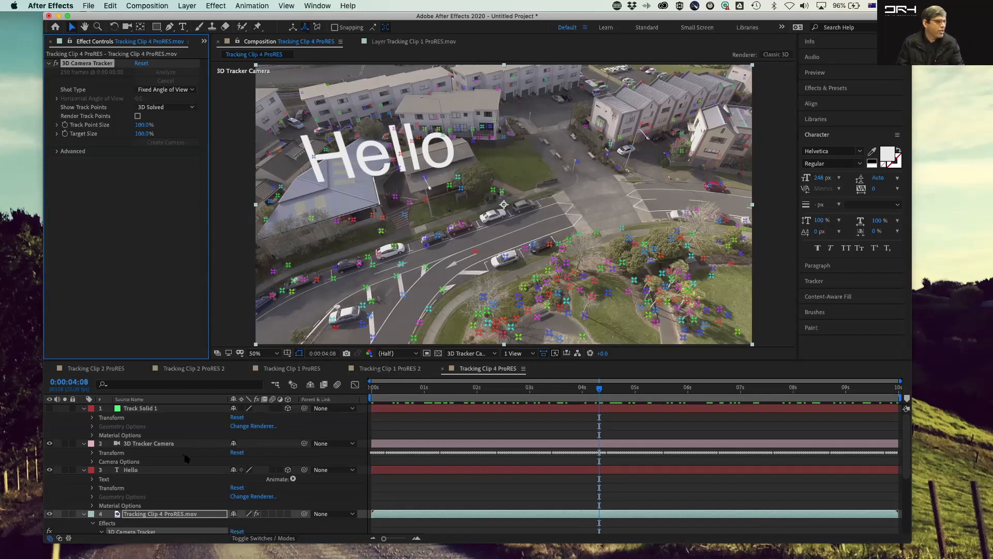
scroll(186, 457, down, 5)
scroll(183, 457, up, 5)
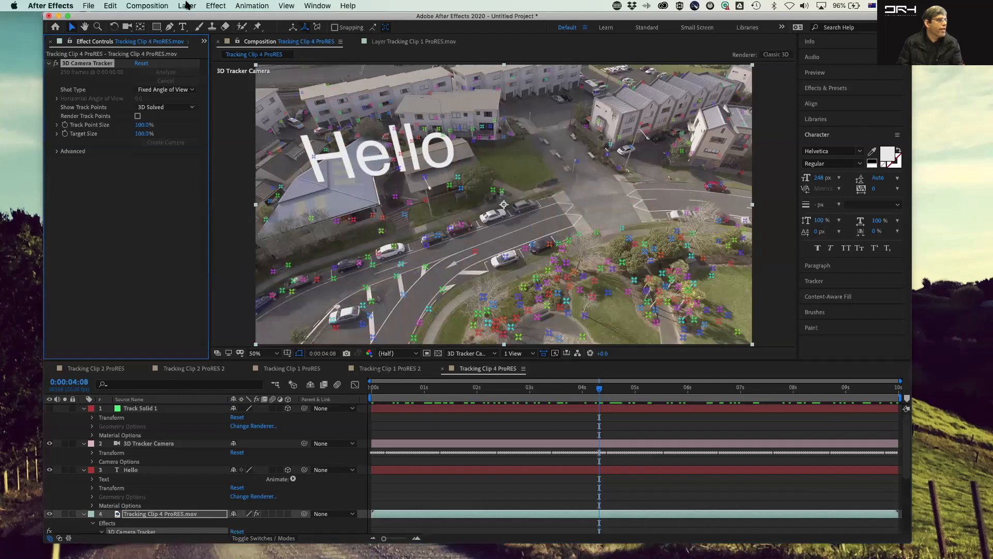
click(156, 26)
mouse_move(597, 162)
mouse_down()
mouse_move(636, 201)
mouse_move(664, 212)
mouse_up()
key(super+z)
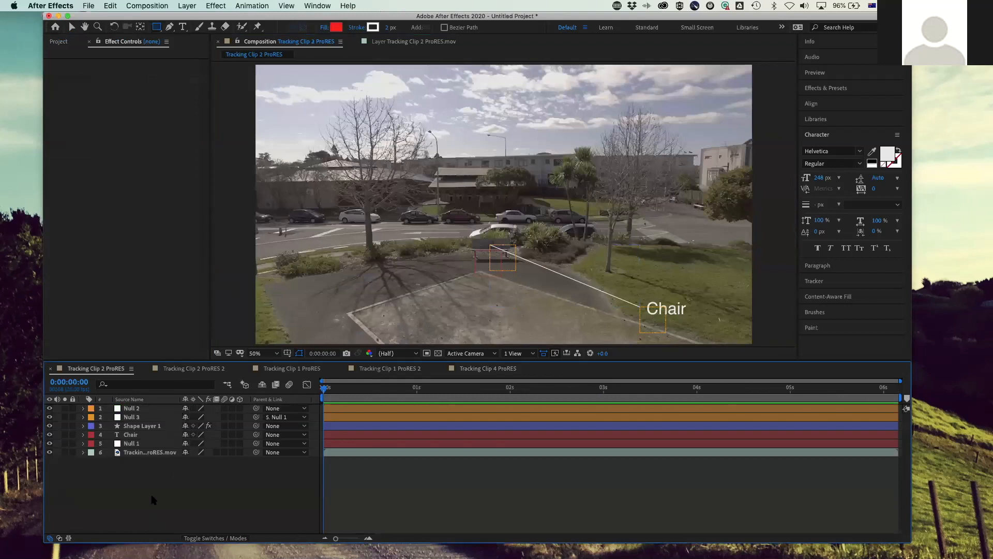
Step: Reopen the Tracking Clip 4 ProRES composition from the Project panel
click(187, 6)
mouse_move(287, 20)
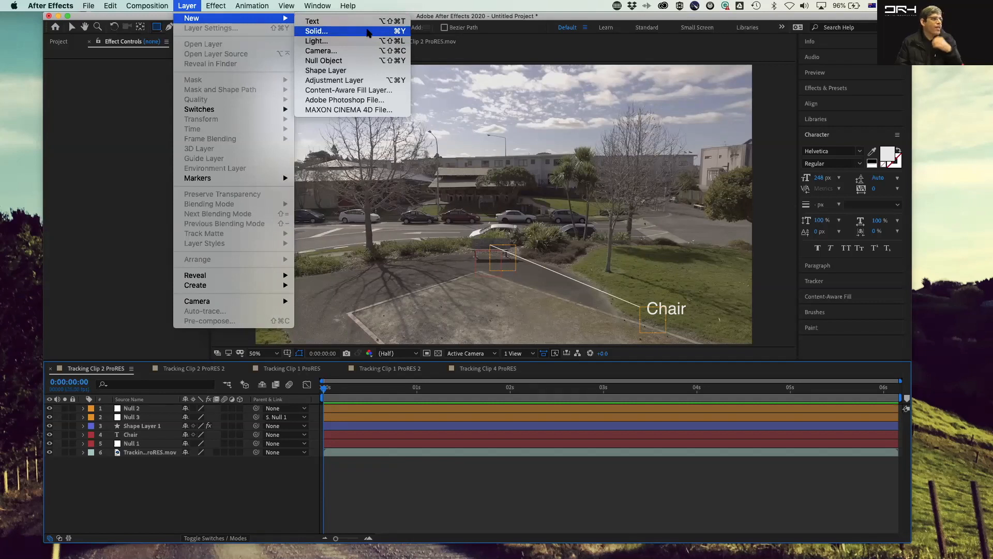
click(216, 6)
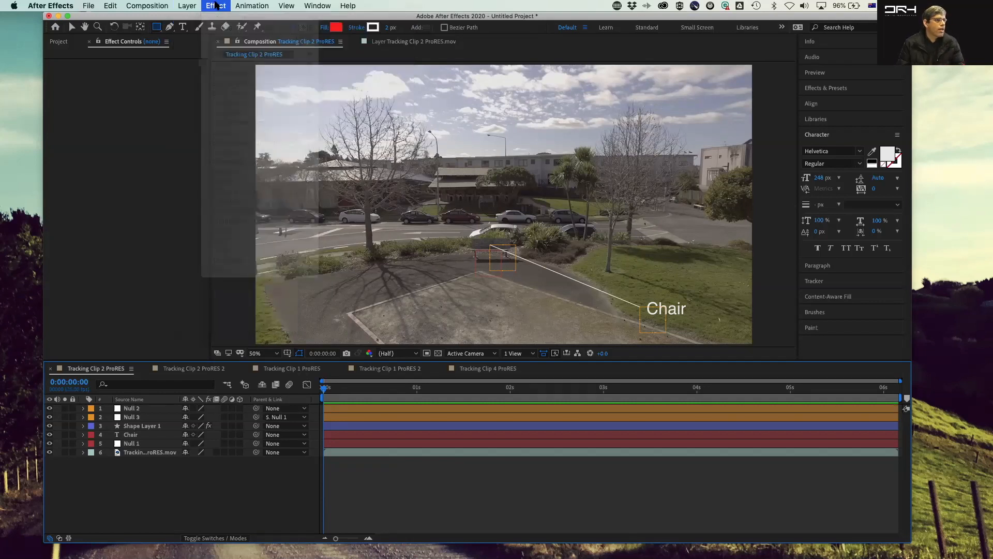
drag(323, 389, 357, 395)
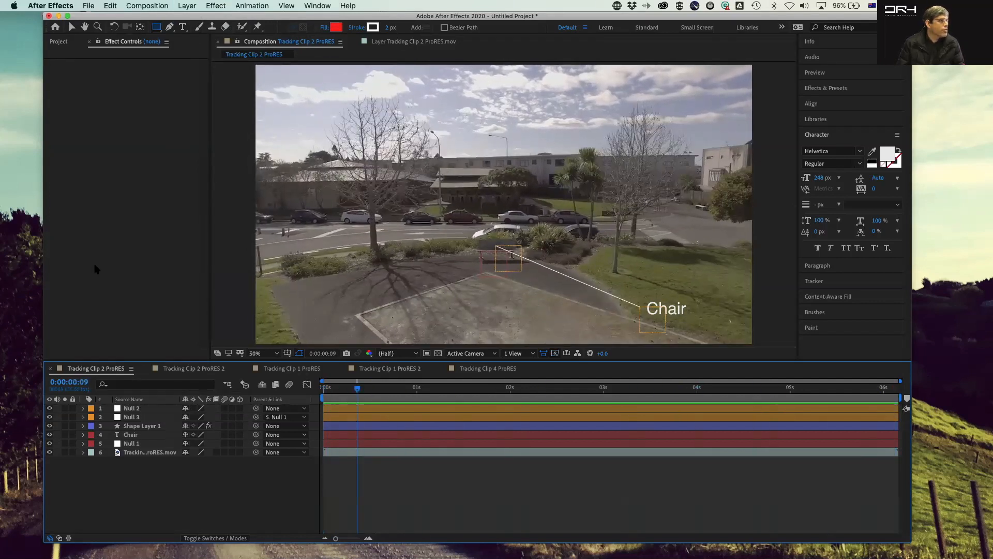
click(58, 42)
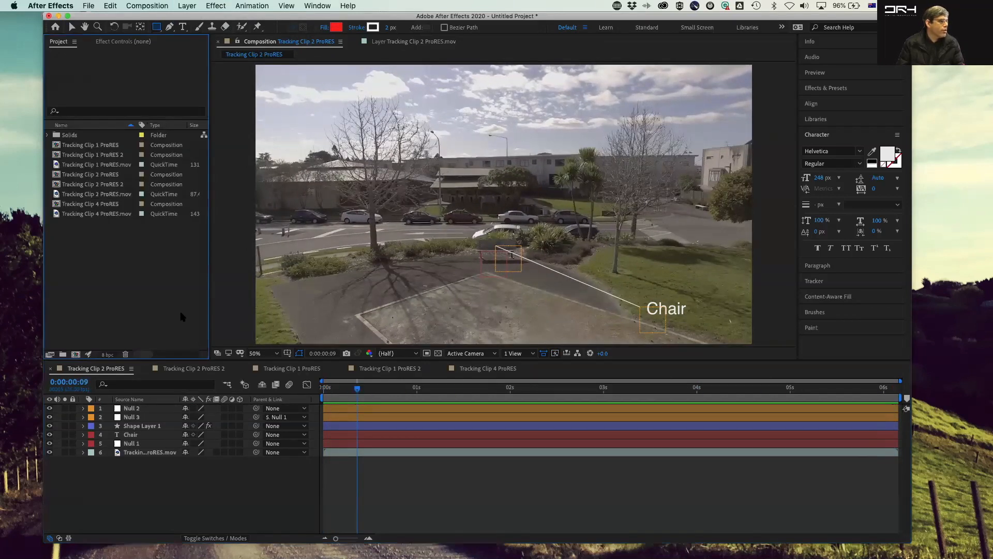
double_click(64, 205)
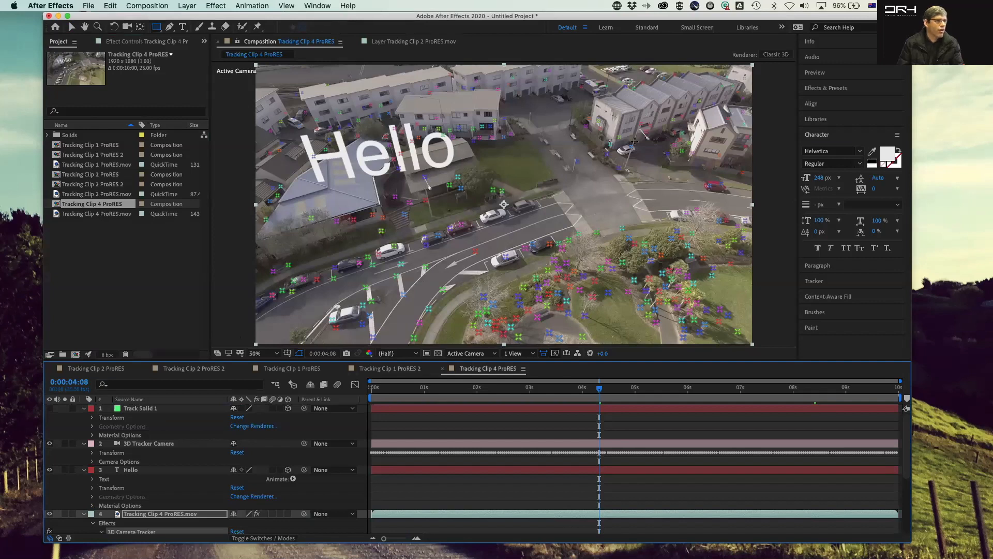
Step: Expand the 3D Camera Tracker's Advanced settings and enable Detailed Analysis to reanalyze the footage
scroll(153, 513, down, 1)
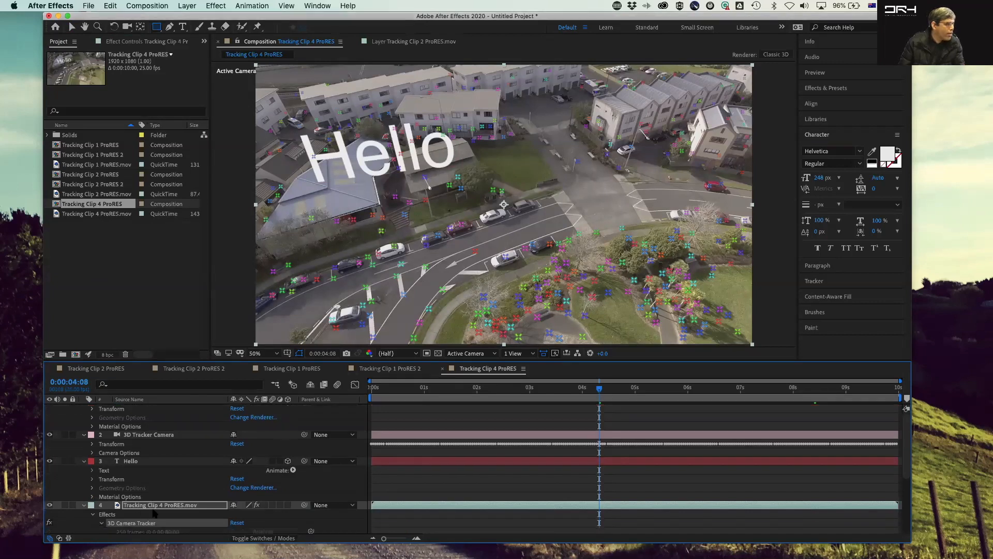
scroll(154, 512, down, 4)
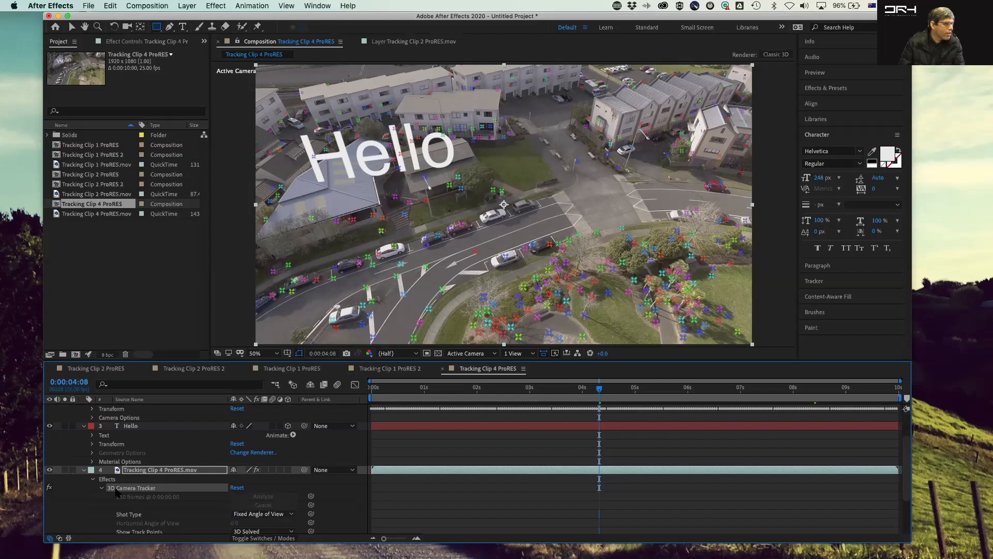
double_click(110, 489)
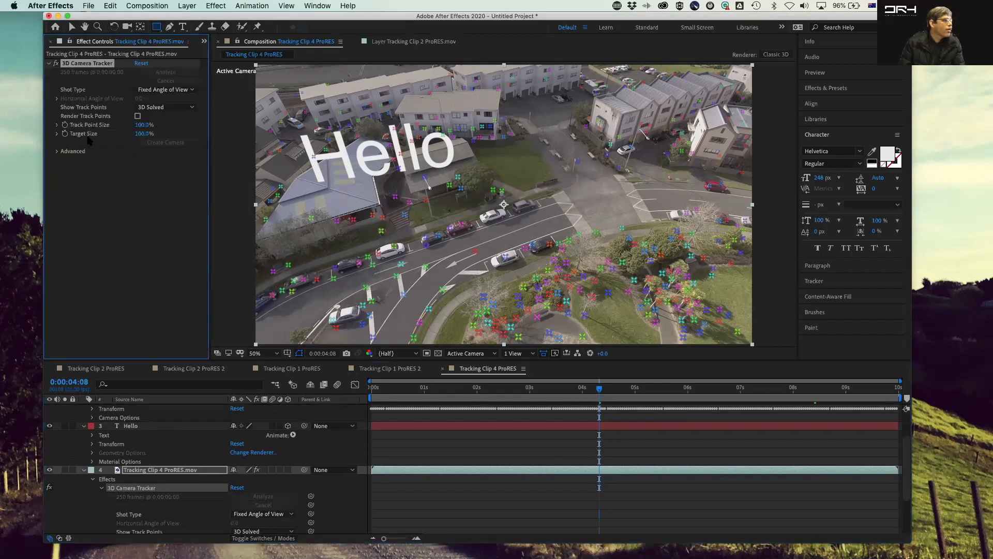
click(57, 151)
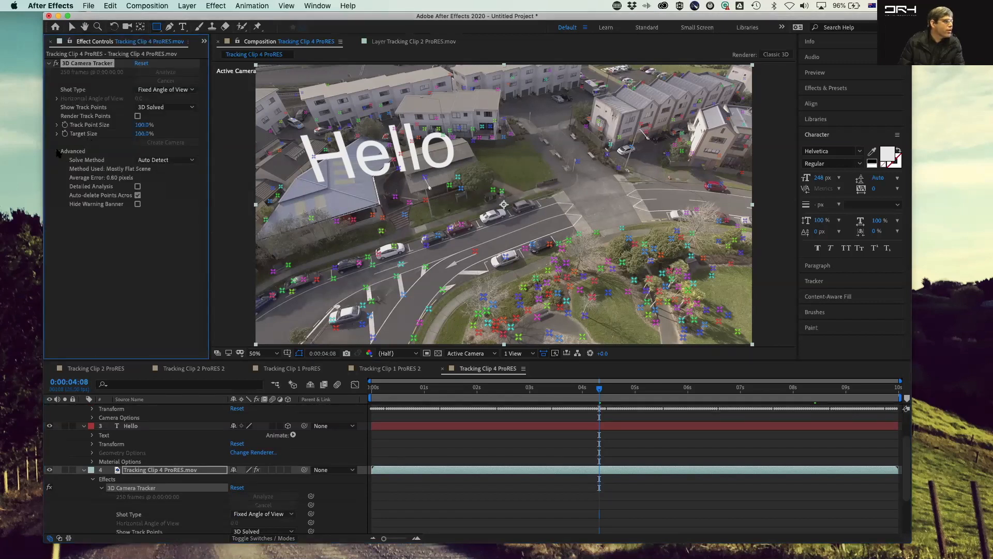
click(138, 186)
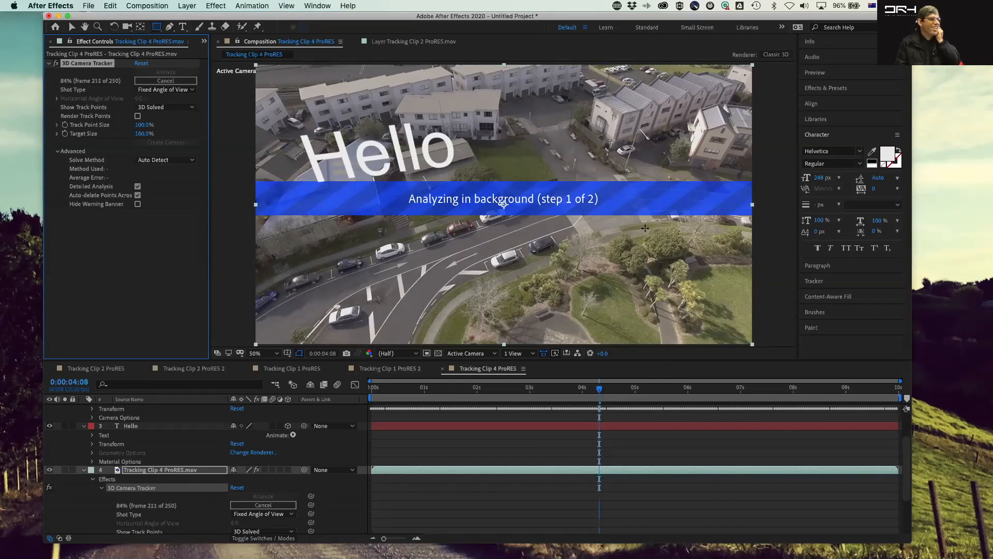
Step: Switch the composition viewer to the 3D Tracker Camera view while the analysis runs
click(487, 354)
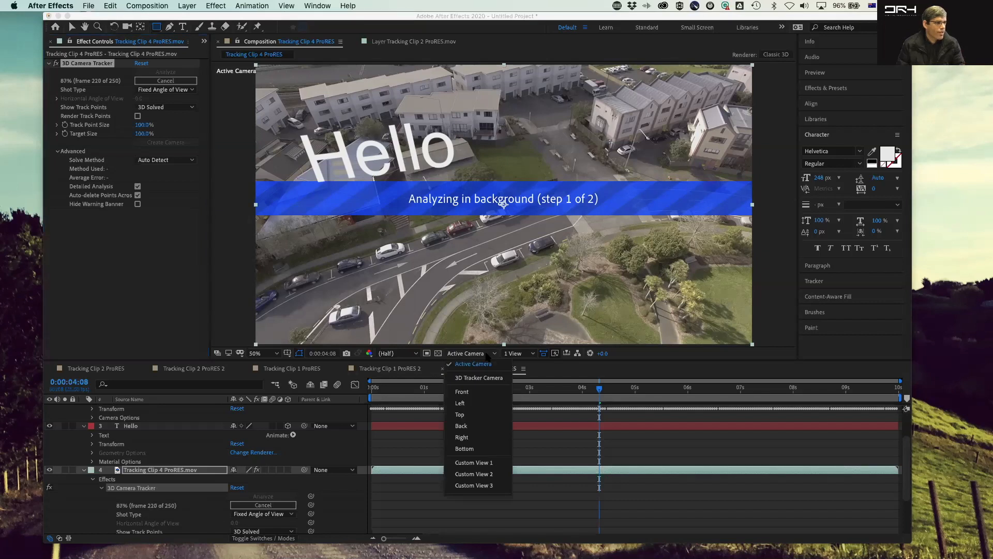
click(487, 380)
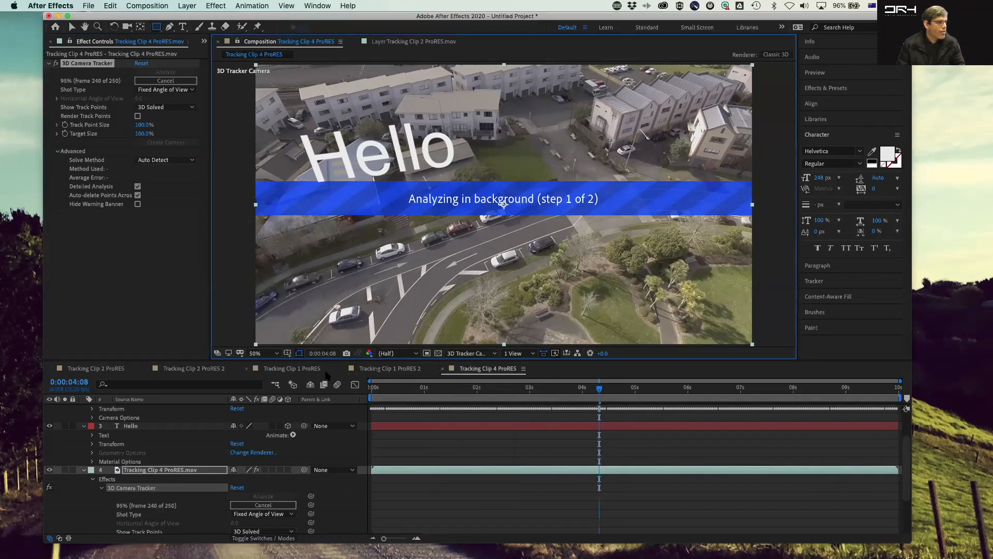
scroll(566, 302, down, 2)
scroll(550, 286, up, 1)
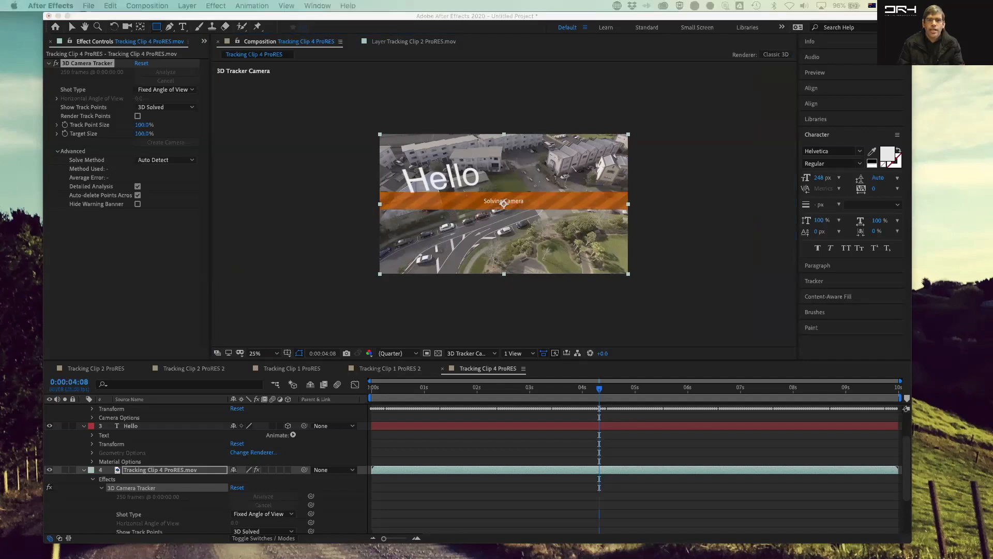
drag(504, 66, 323, 66)
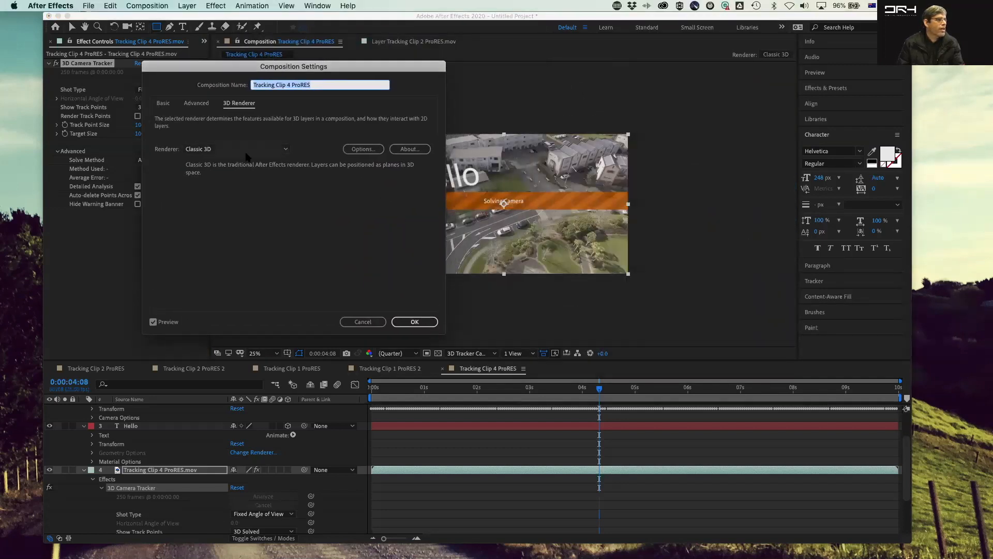
click(248, 151)
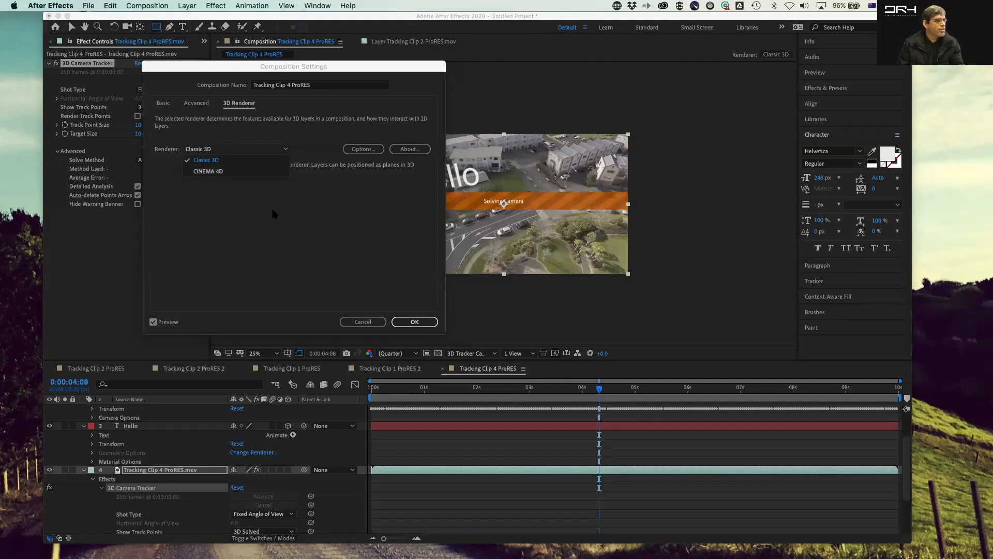
click(337, 230)
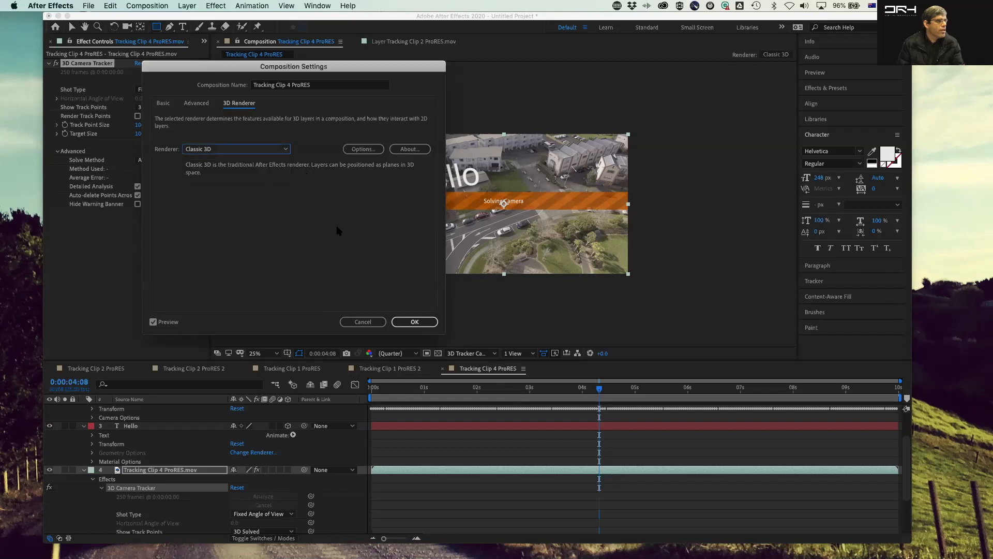
click(369, 322)
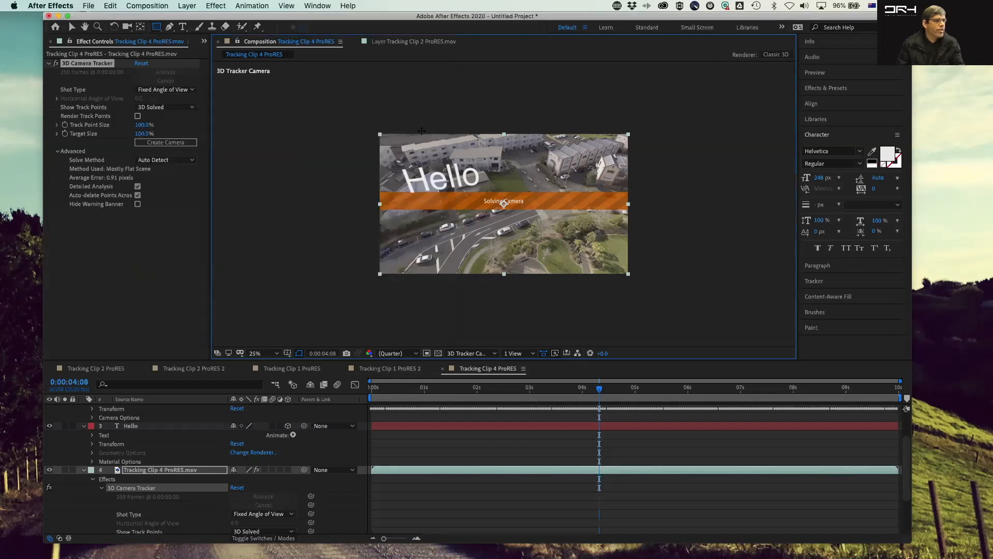
key(period)
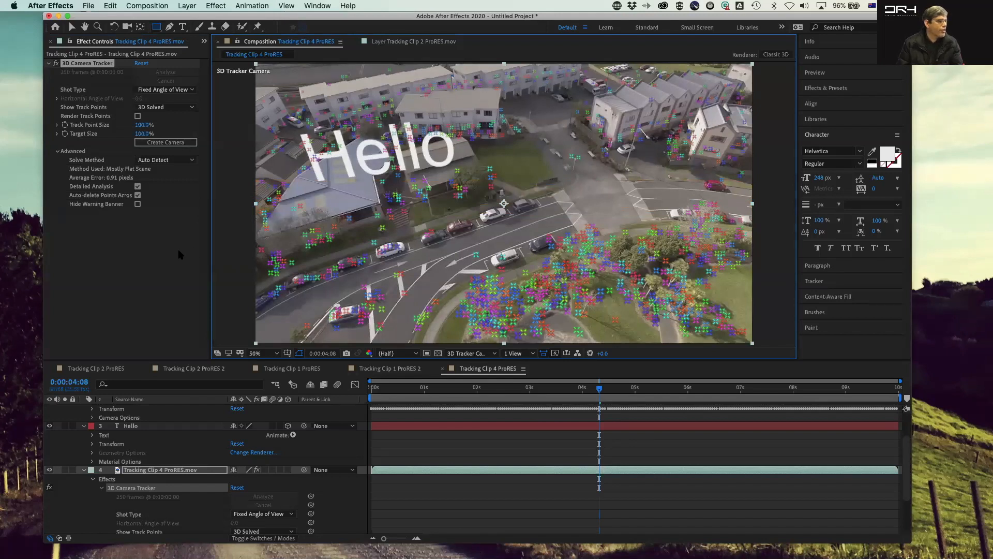
key(Escape)
key(Escape)
scroll(150, 478, up, 1)
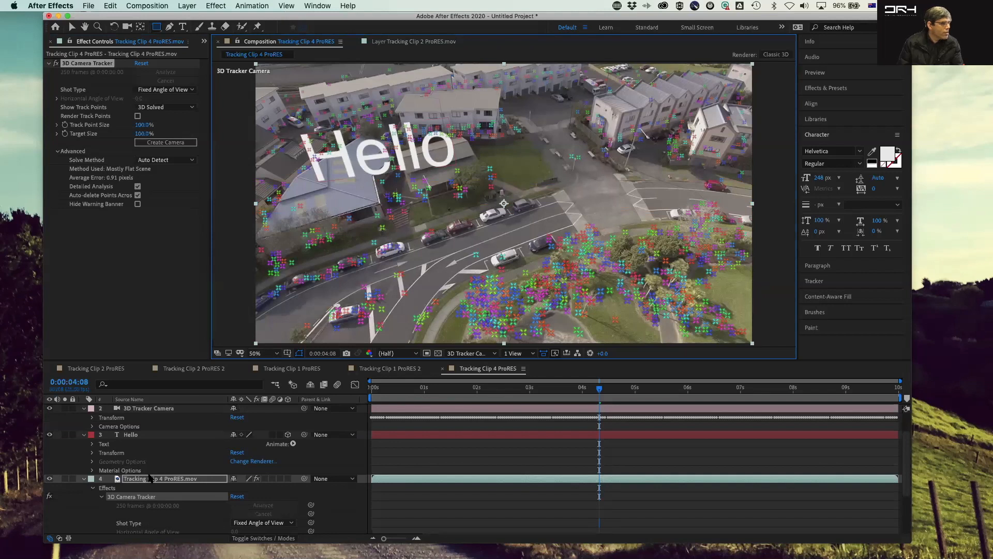
Step: Expand the Hello text layer's Transform and Material Options properties to inspect them
scroll(149, 476, up, 4)
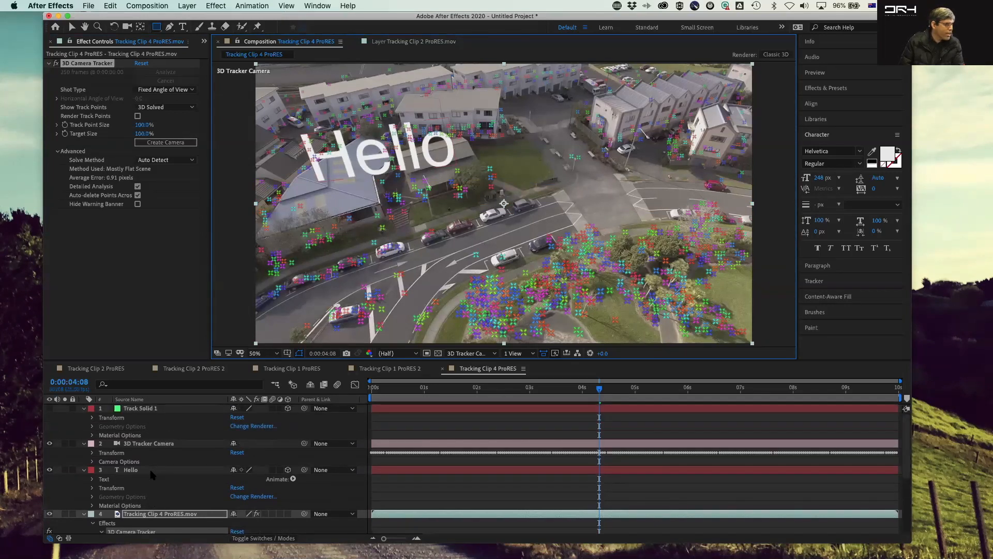
scroll(152, 475, down, 3)
click(156, 444)
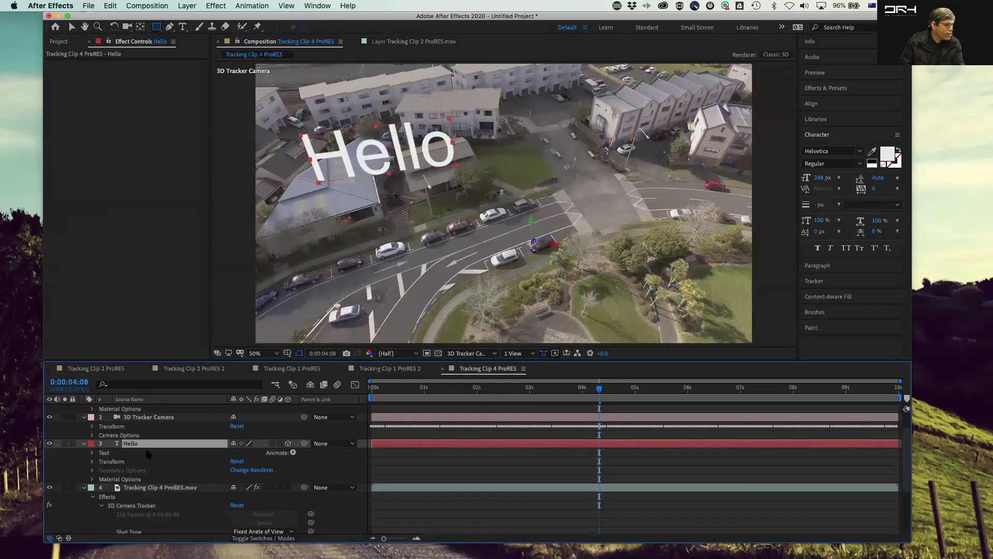
click(92, 461)
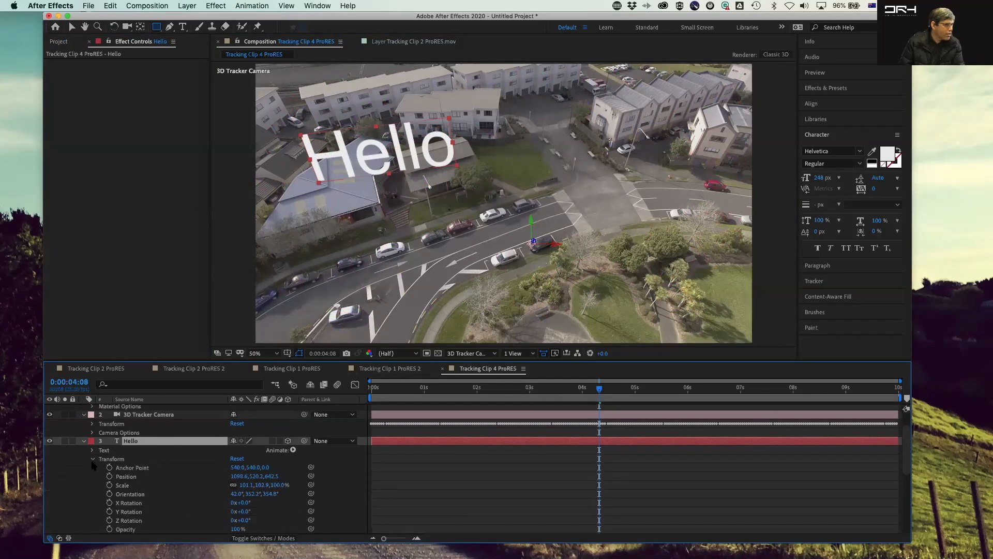
scroll(94, 476, down, 5)
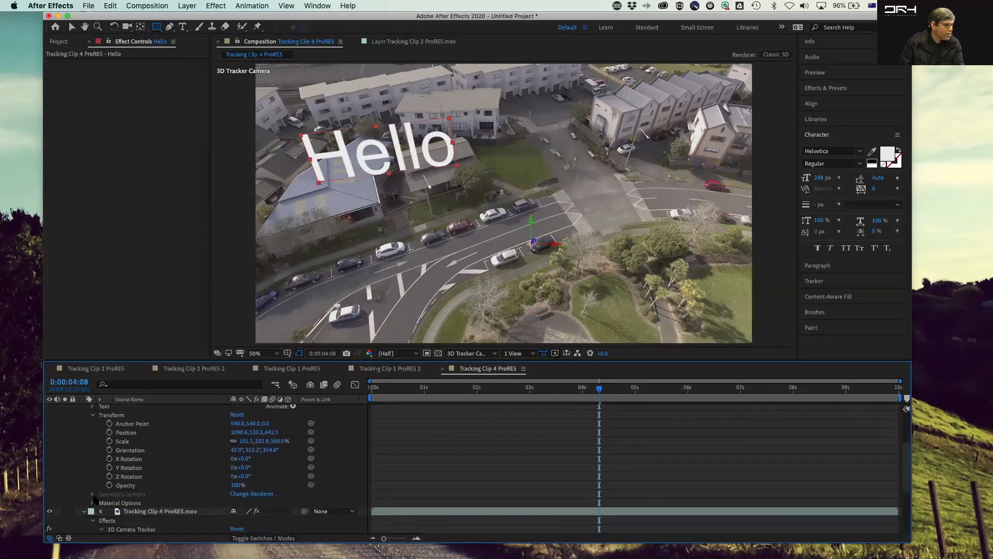
click(92, 503)
scroll(97, 503, down, 5)
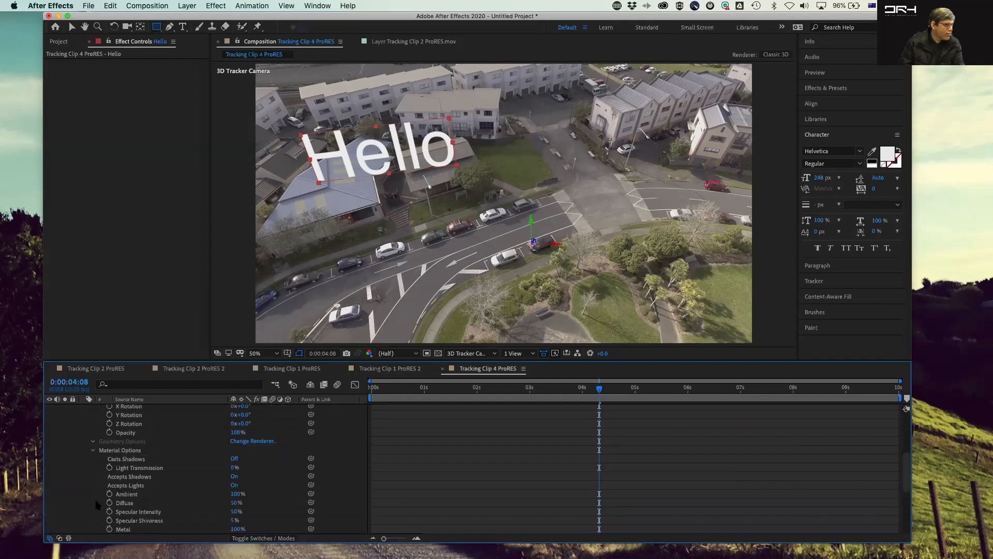
scroll(208, 481, down, 2)
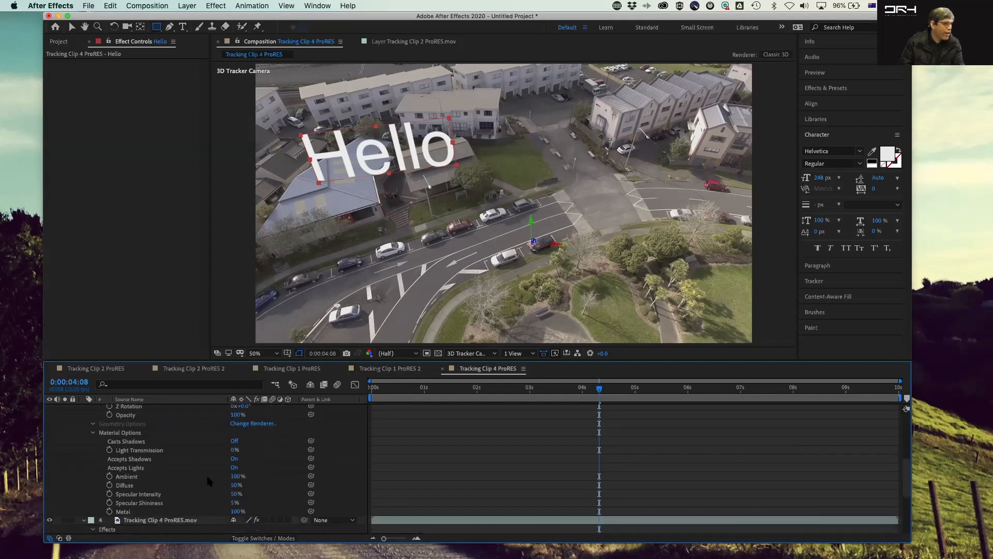
scroll(208, 481, up, 5)
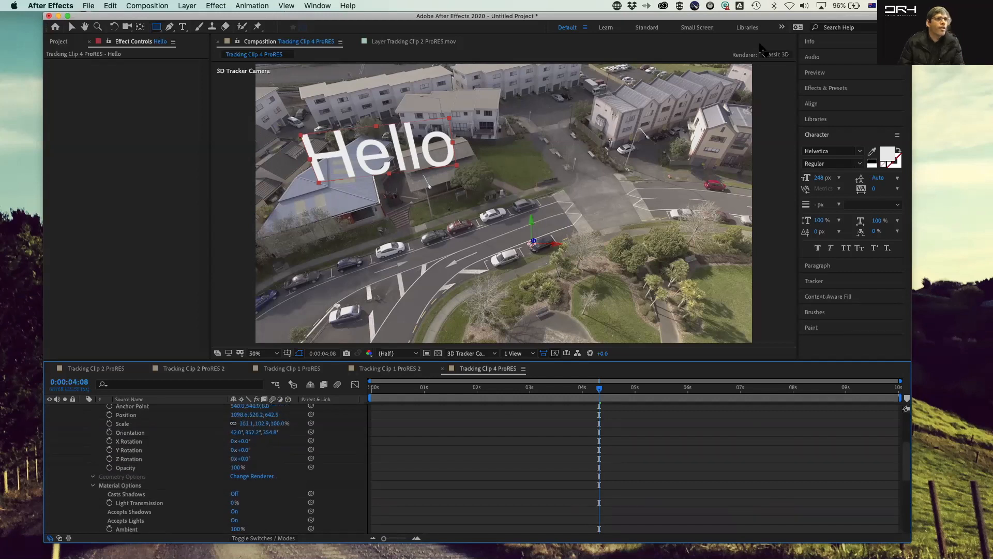
Step: Change the composition's 3D renderer to CINEMA 4D
click(255, 476)
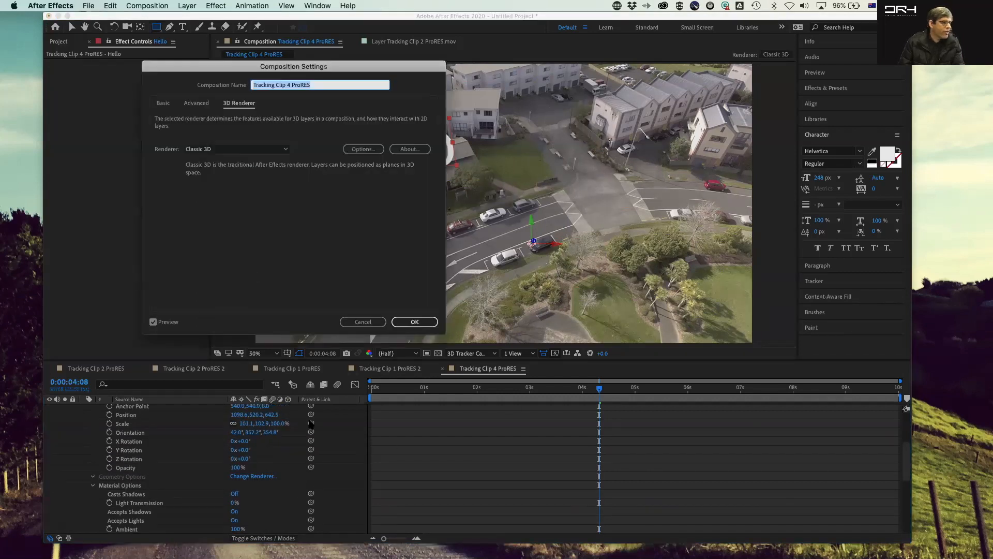
click(229, 149)
click(231, 170)
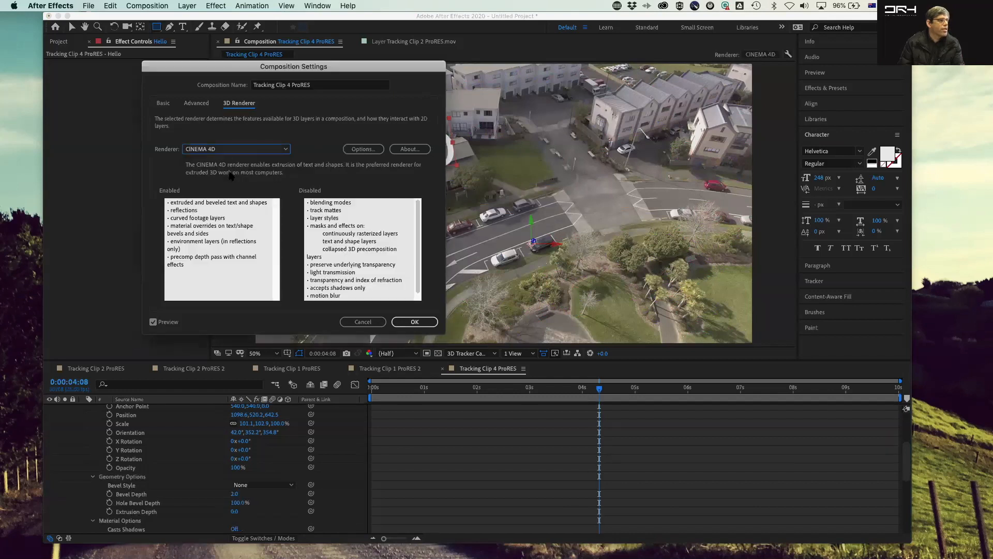
click(414, 321)
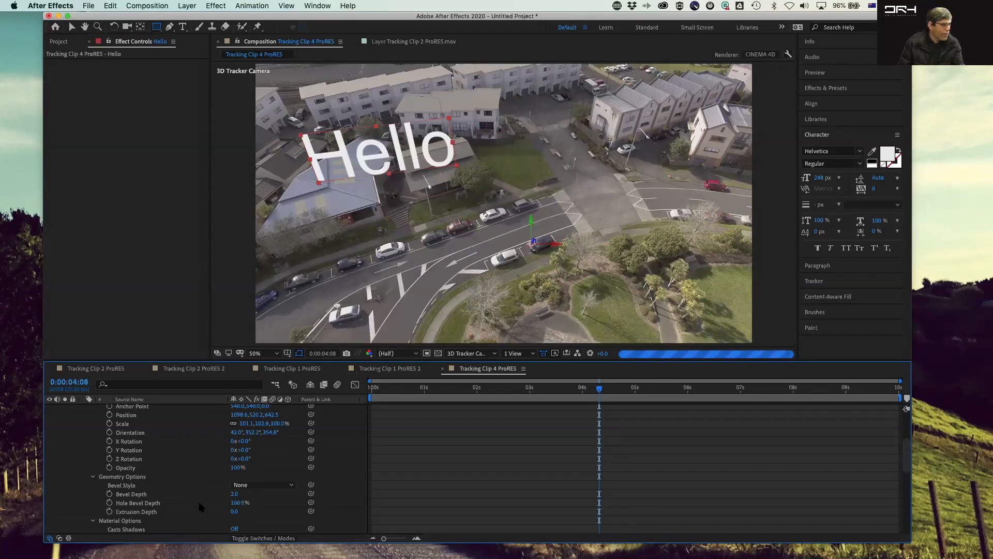
Step: Set the Hello text's Extrusion Depth to 60 and its Bevel Style to Concave
drag(234, 511, 258, 515)
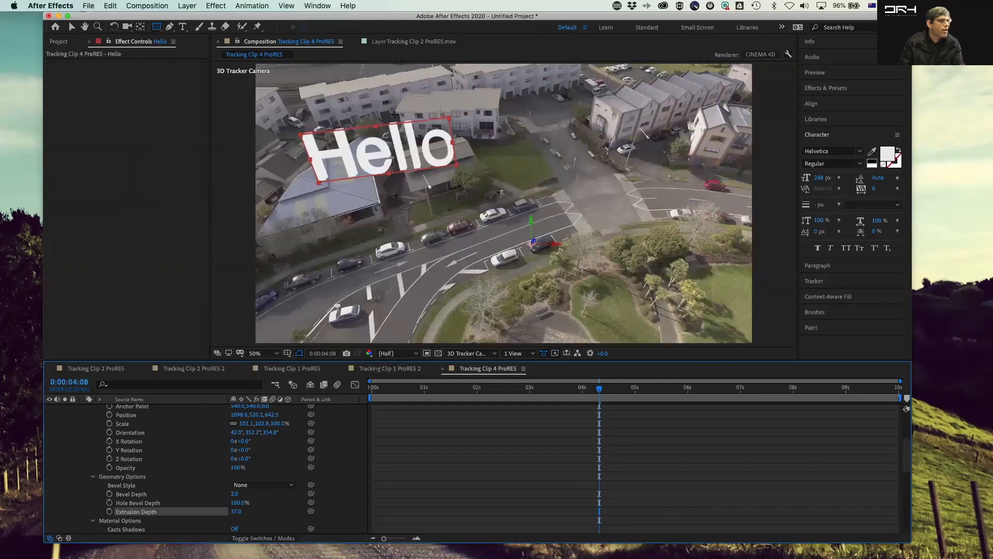
drag(234, 511, 245, 511)
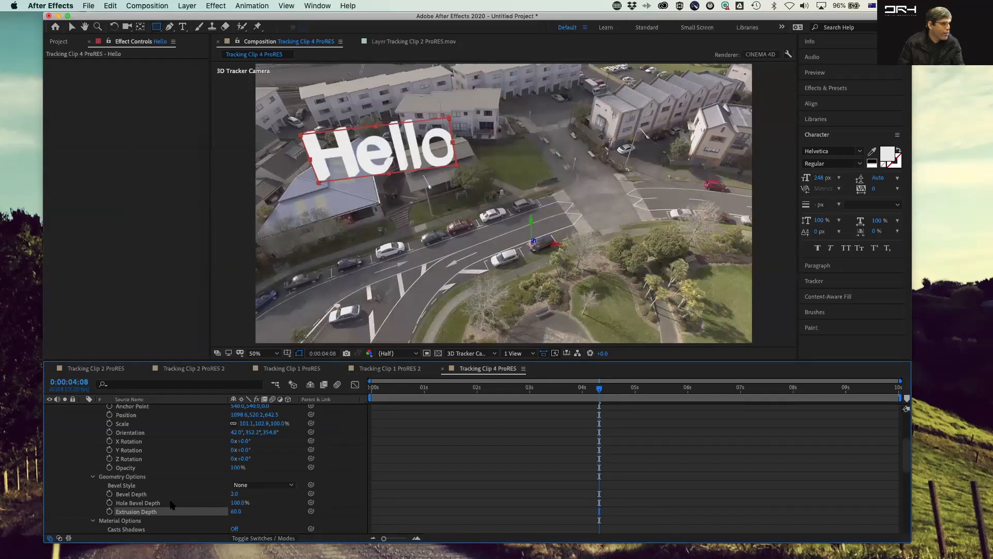
click(258, 485)
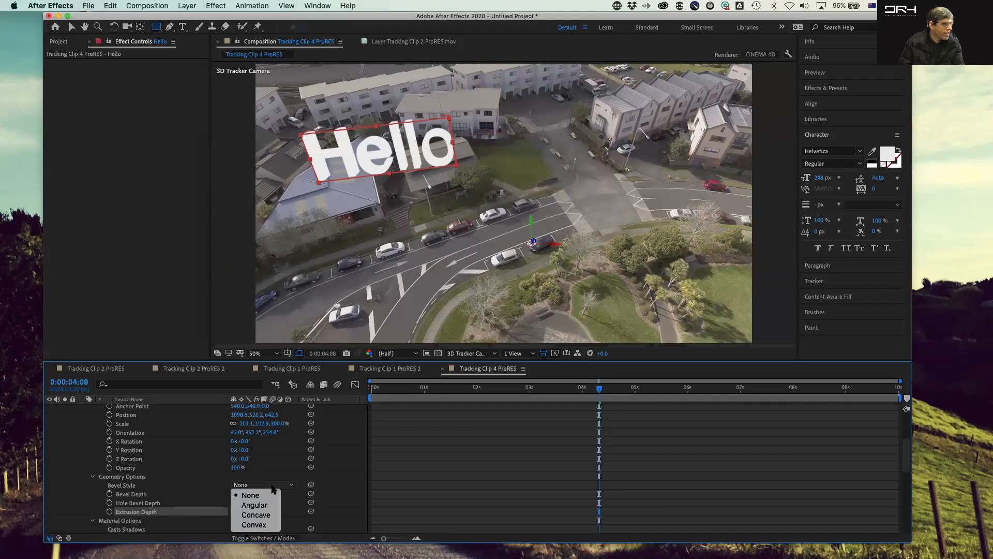
click(270, 515)
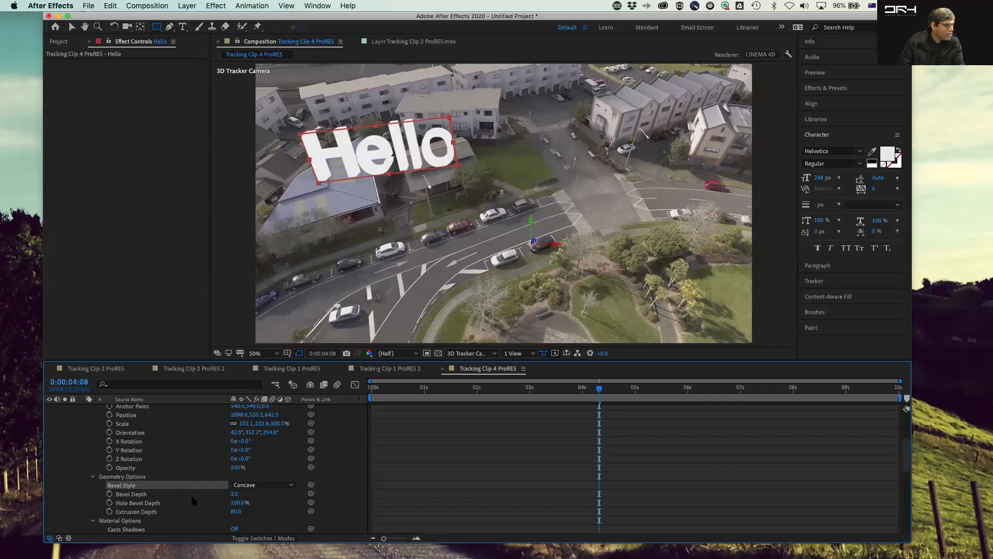
Step: Lower the Hello text's Metal material value to 43%
scroll(195, 499, down, 3)
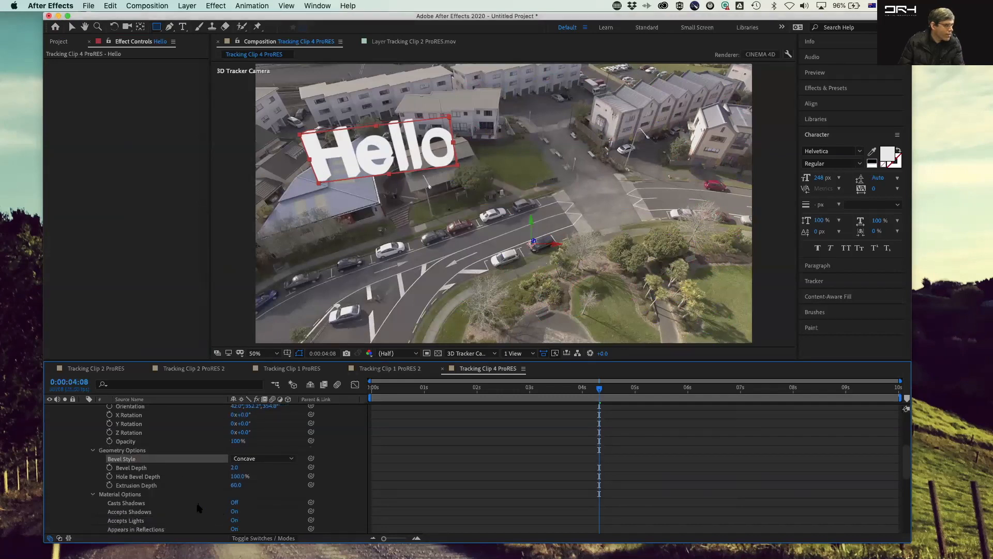
scroll(214, 509, down, 1)
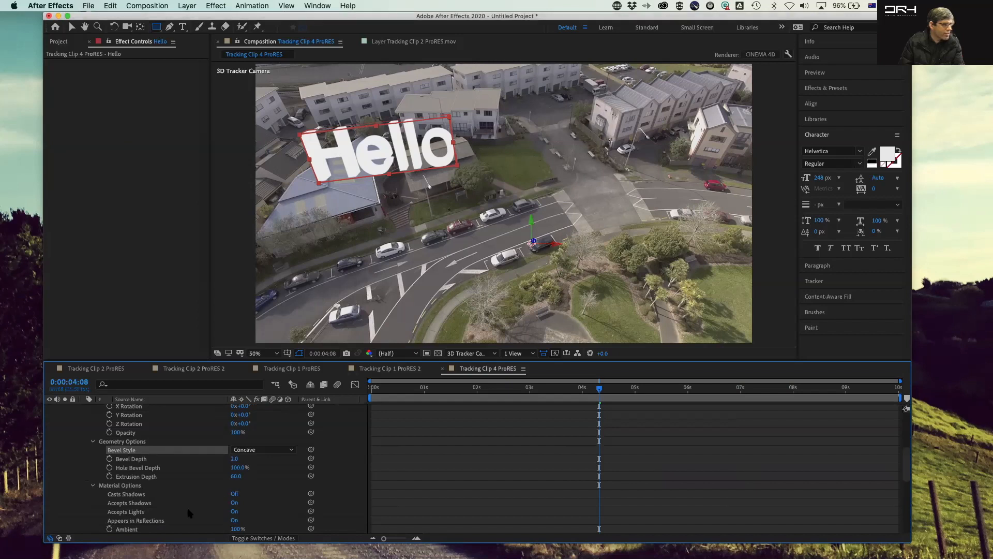
scroll(190, 512, down, 2)
scroll(191, 512, down, 4)
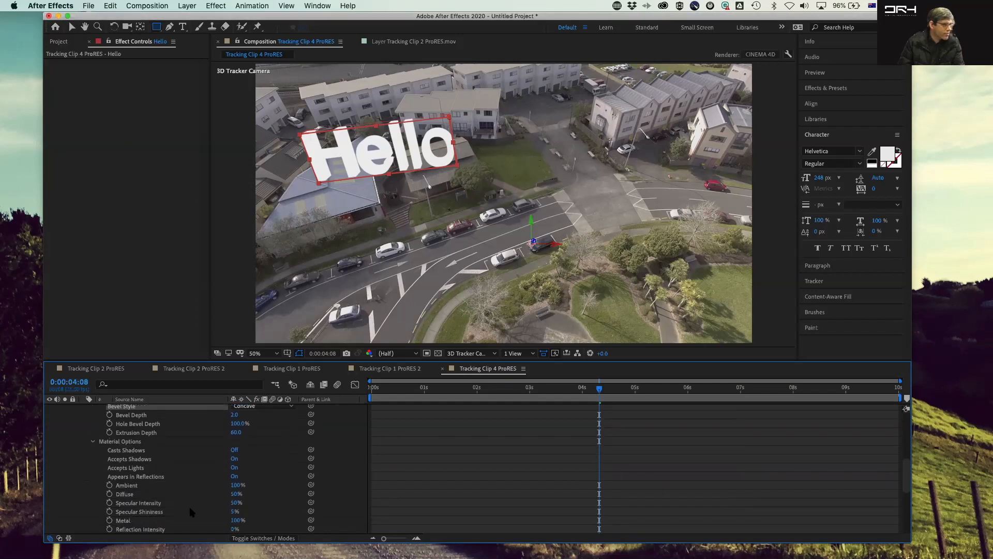
scroll(186, 480, down, 1)
scroll(210, 493, down, 2)
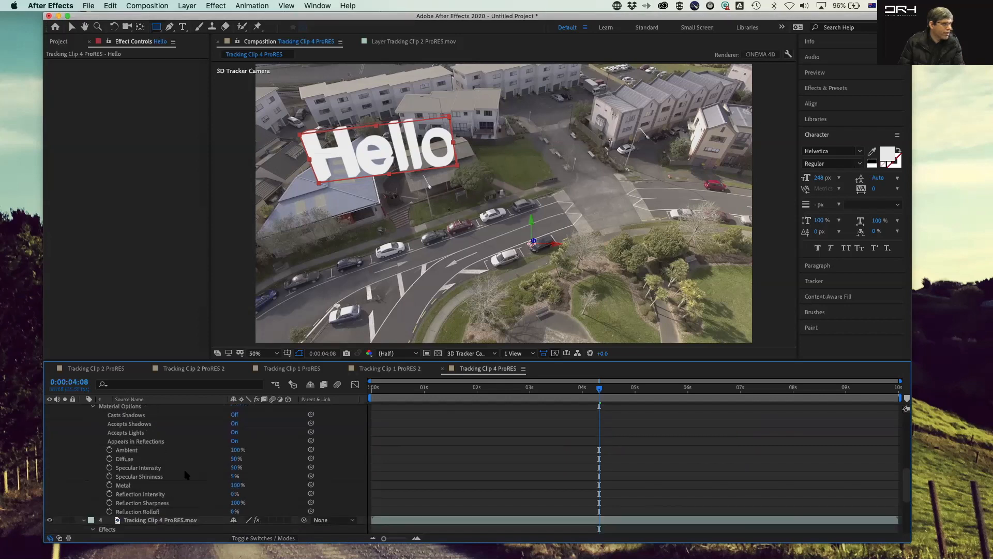
drag(235, 485, 217, 485)
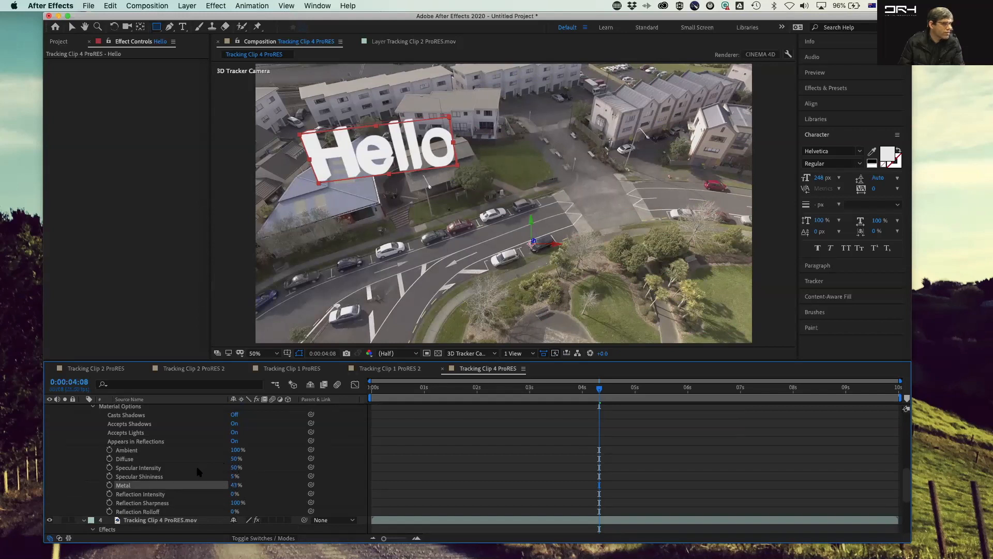
Step: Play the composition from the start to preview the extruded text
scroll(205, 467, up, 10)
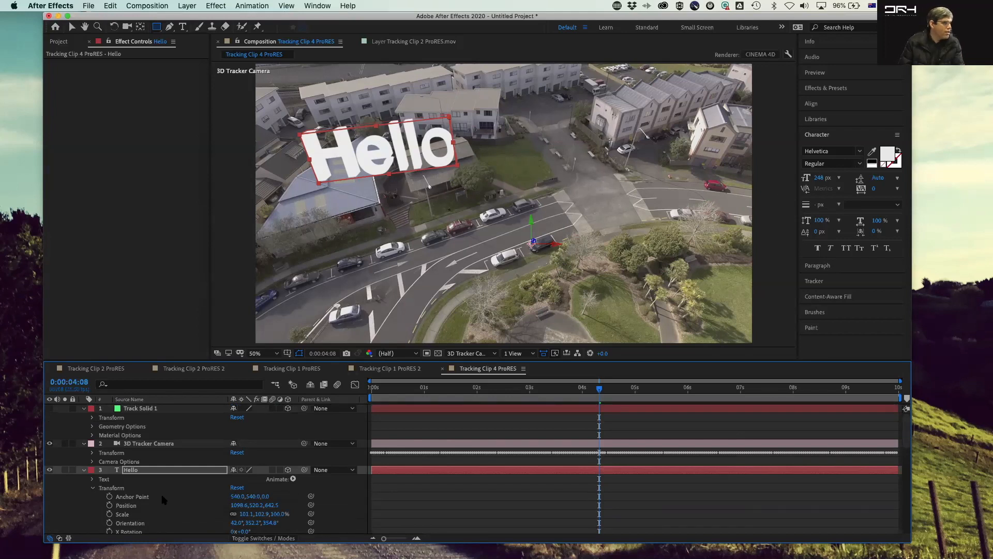
drag(599, 388, 305, 379)
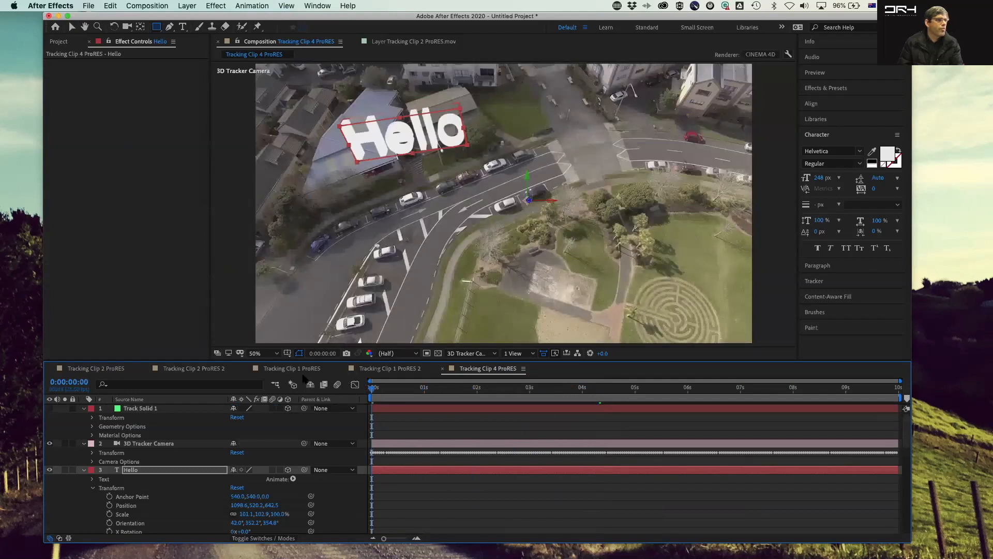
key(space)
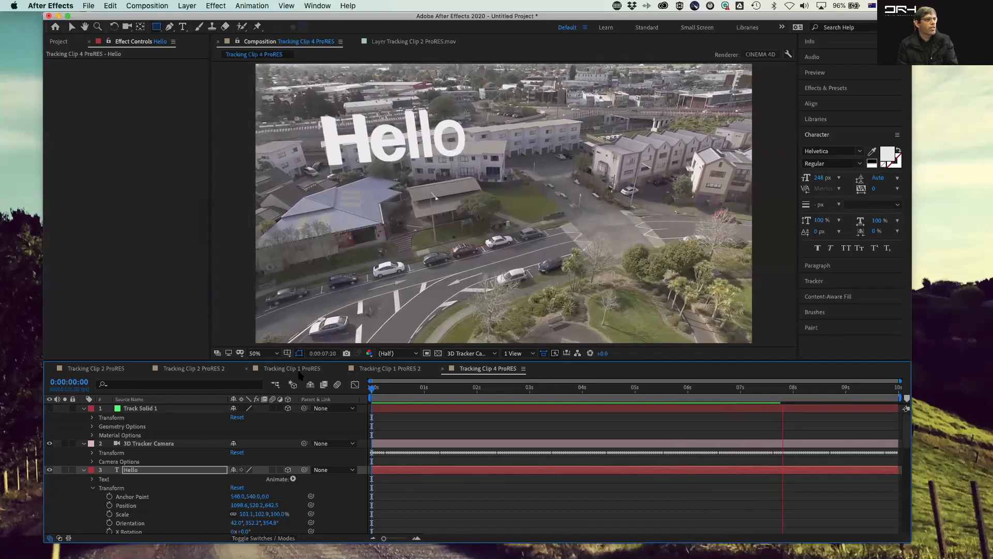
key(space)
scroll(215, 433, down, 5)
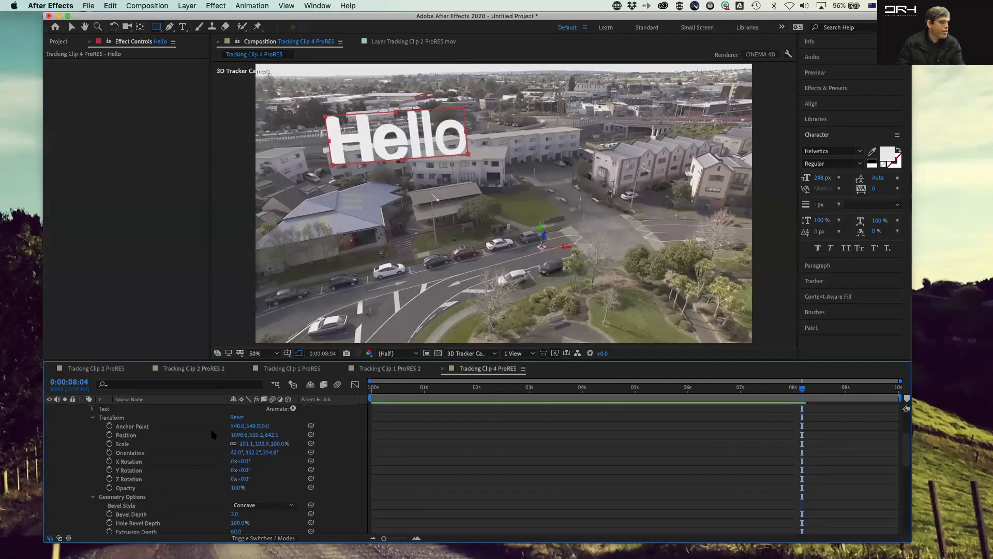
scroll(215, 433, up, 5)
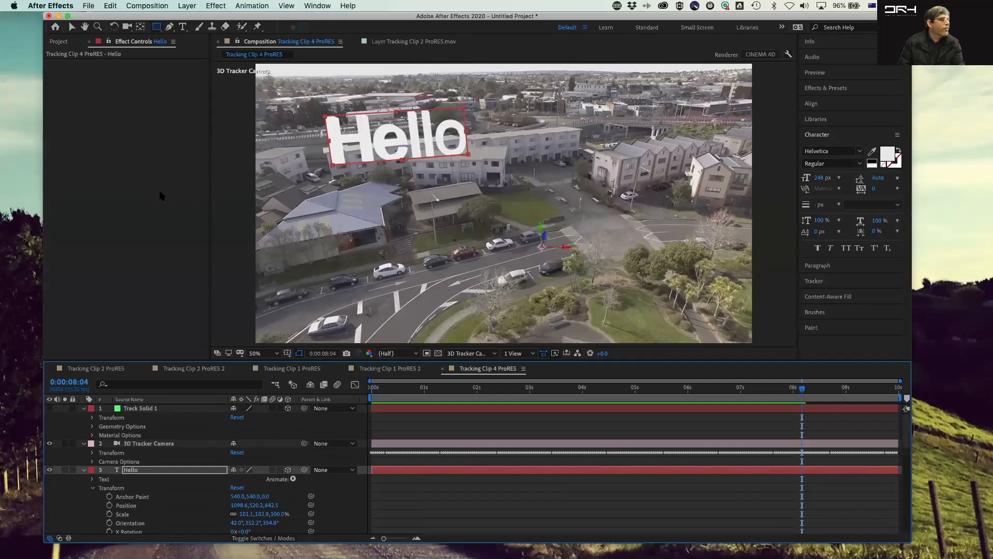
Step: Select the camera tool and switch the viewer to the Active Camera view
click(117, 61)
key(c)
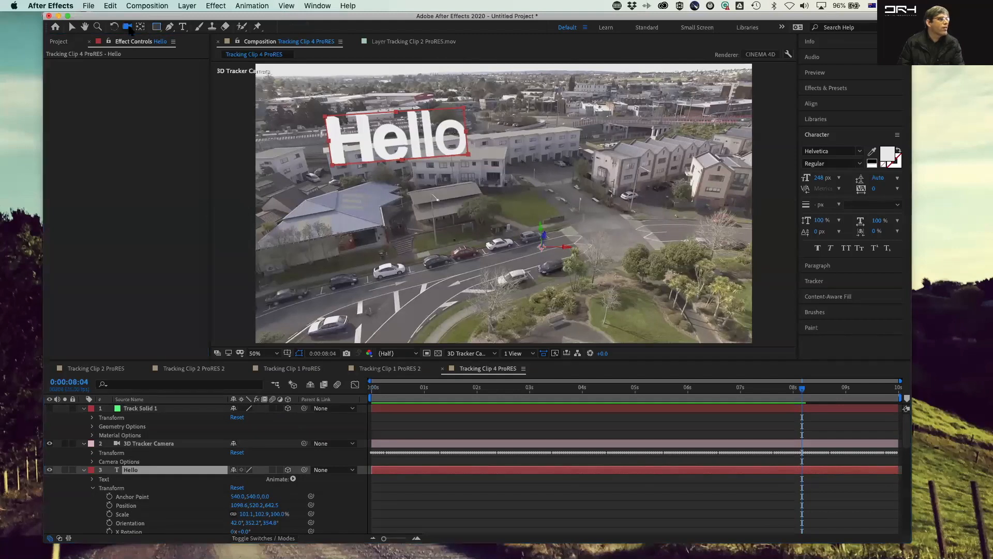
click(317, 6)
mouse_move(286, 5)
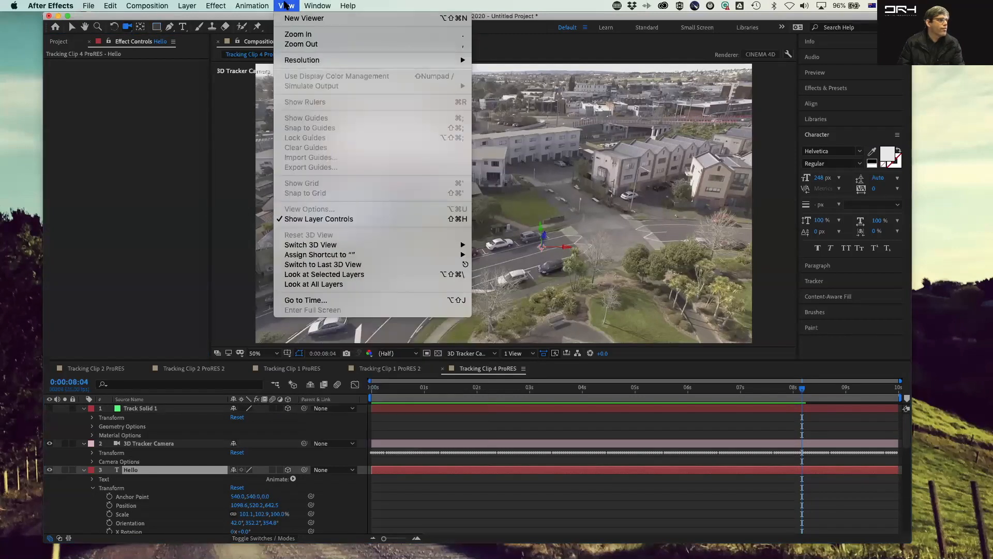
mouse_move(330, 249)
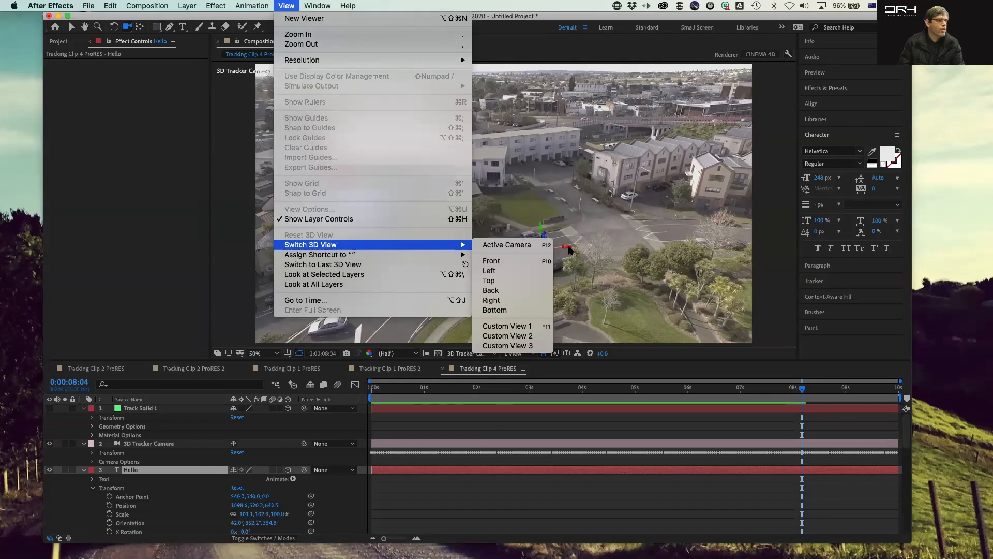
click(543, 245)
Step: Try orbiting the active camera view, undoing each orbit
drag(667, 232, 630, 238)
key(super+z)
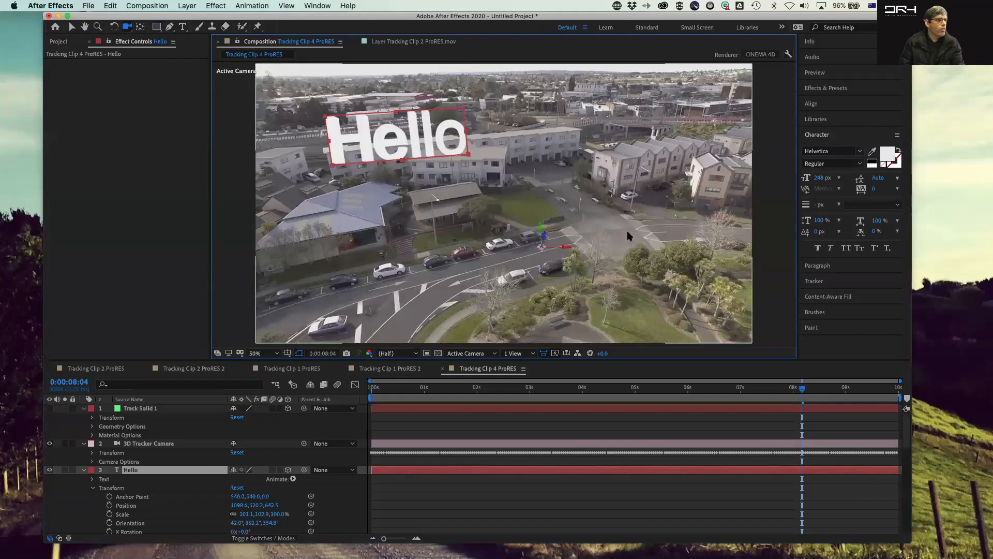
drag(776, 189, 764, 194)
key(super+z)
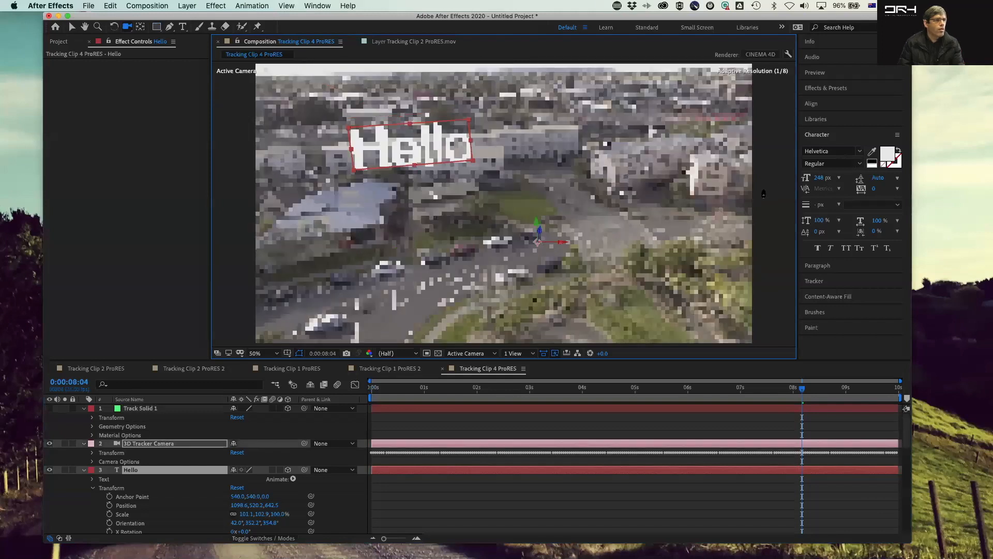
key(super+shift+z)
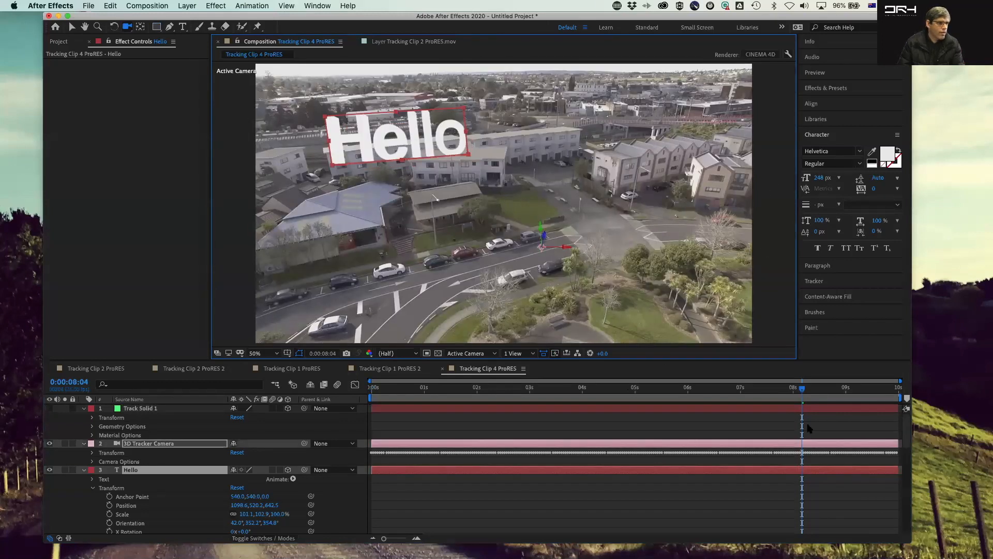
drag(803, 396, 569, 401)
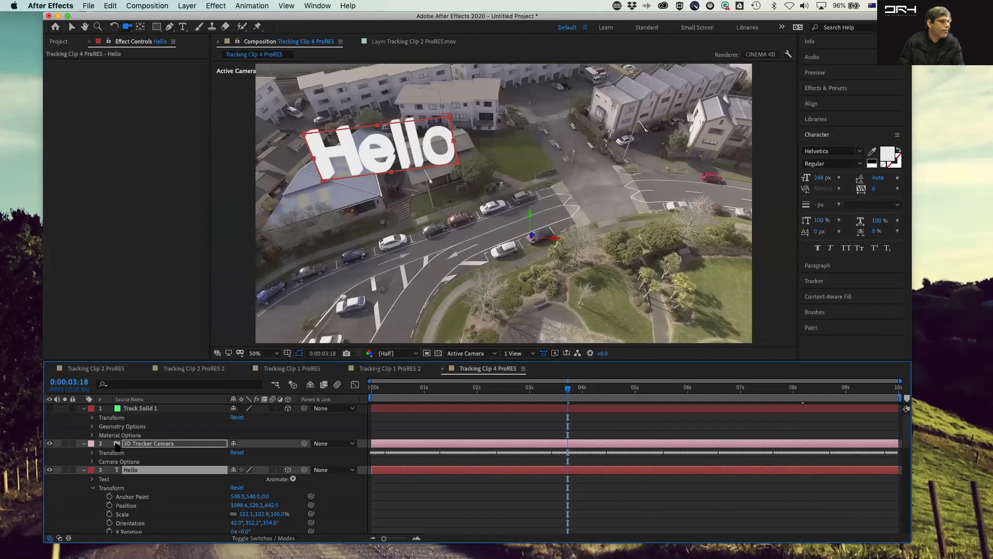
right_click(116, 445)
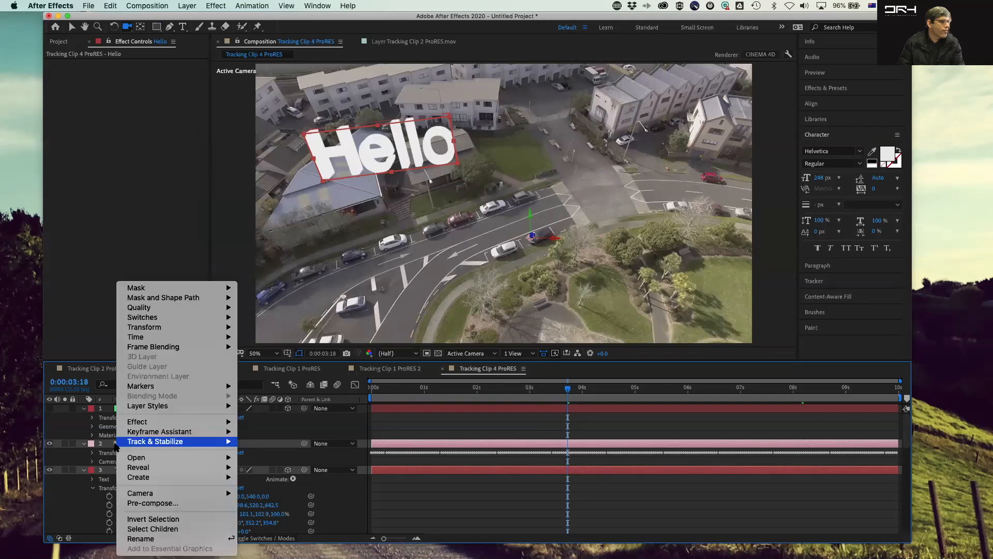
key(Escape)
click(162, 303)
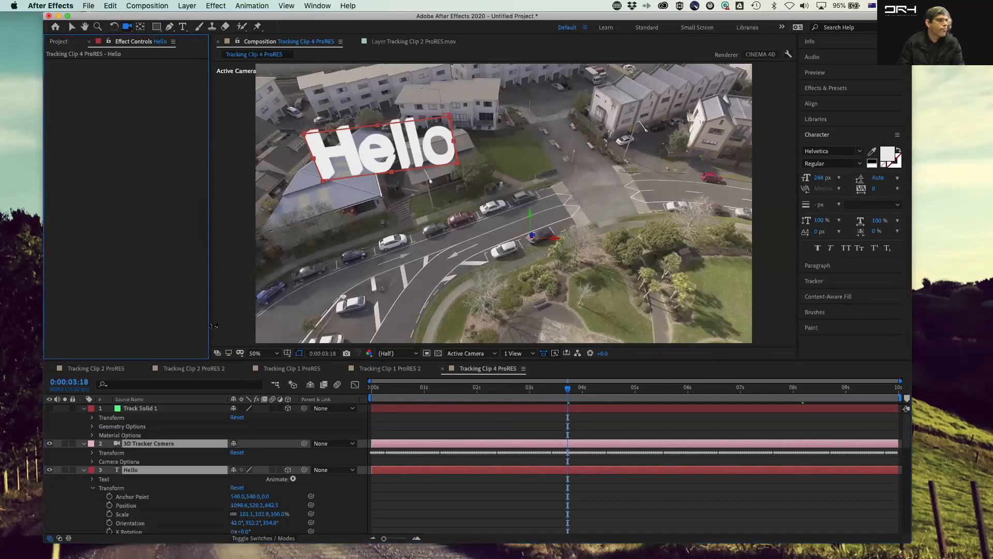
Step: Switch the viewer back to the 3D Tracker Camera view at 25% zoom
key(period)
key(comma)
key(comma)
key(period)
key(comma)
key(period)
key(comma)
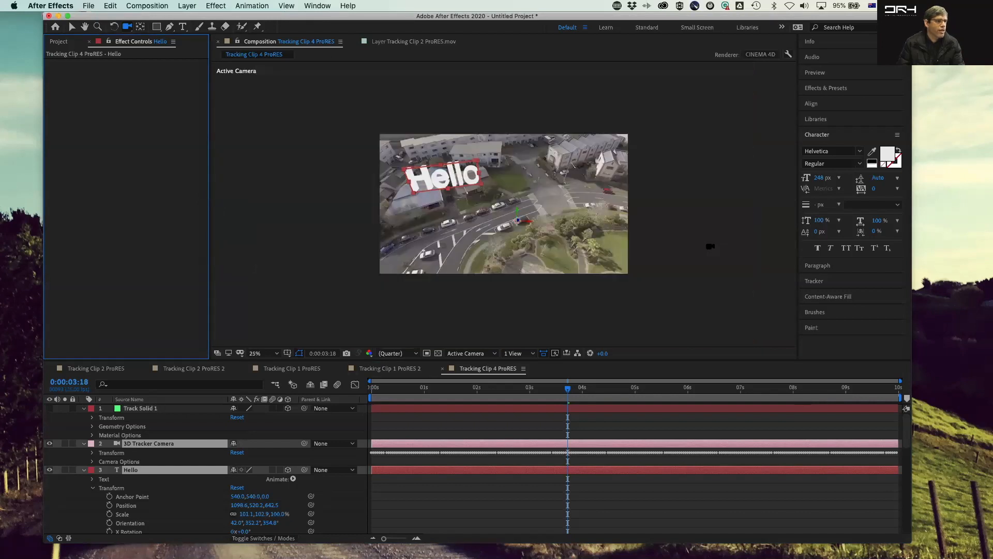
click(272, 252)
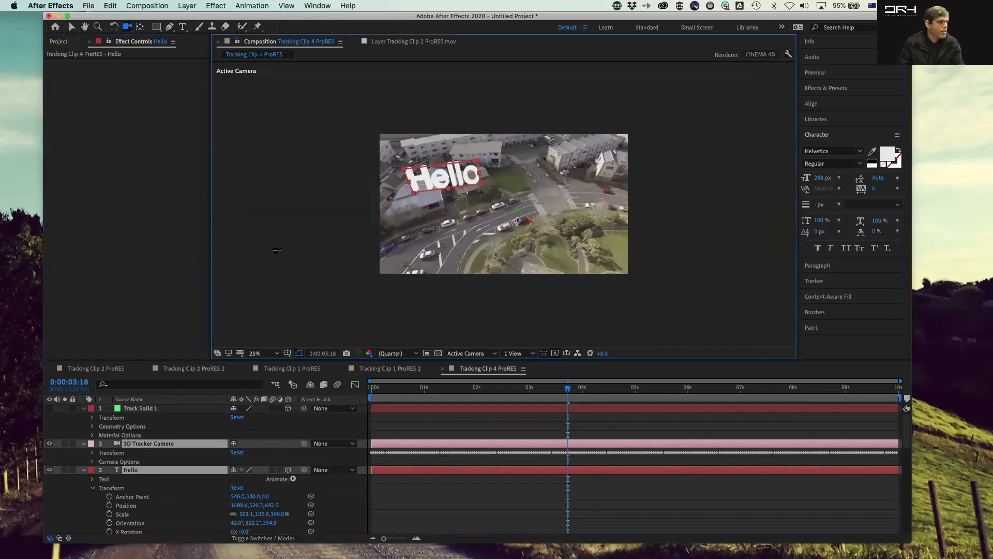
click(467, 354)
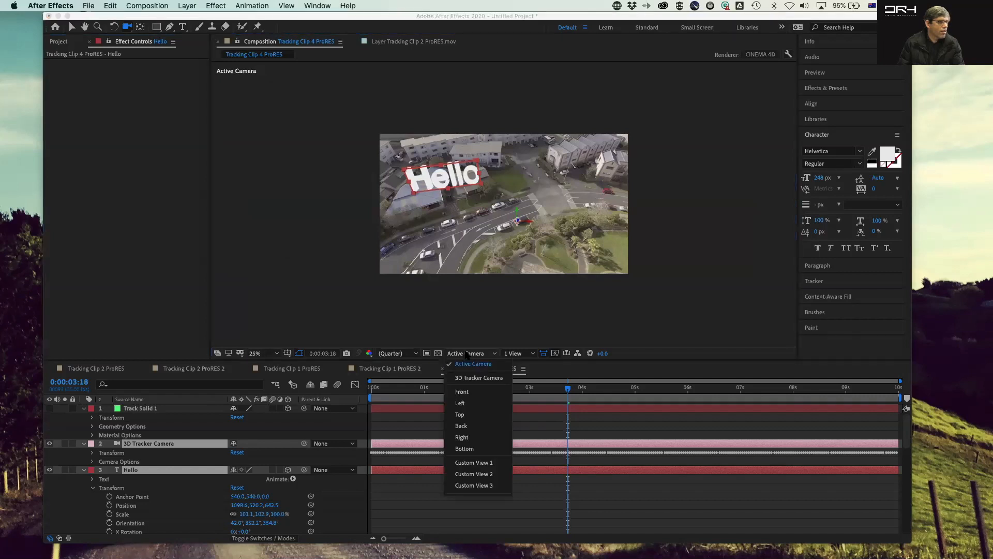
click(484, 381)
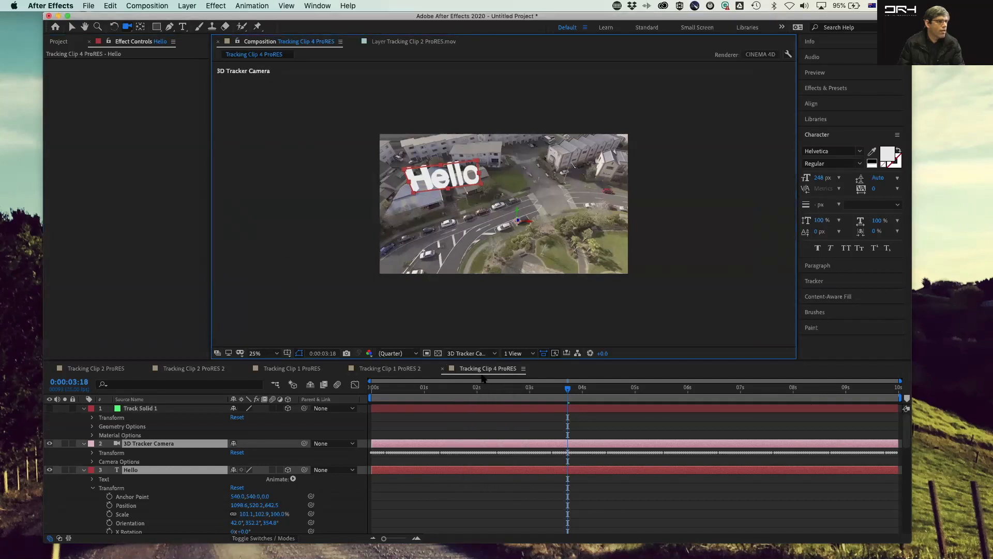
Step: Scrub through the timeline to check how the text follows the tracked scene
drag(568, 388, 847, 379)
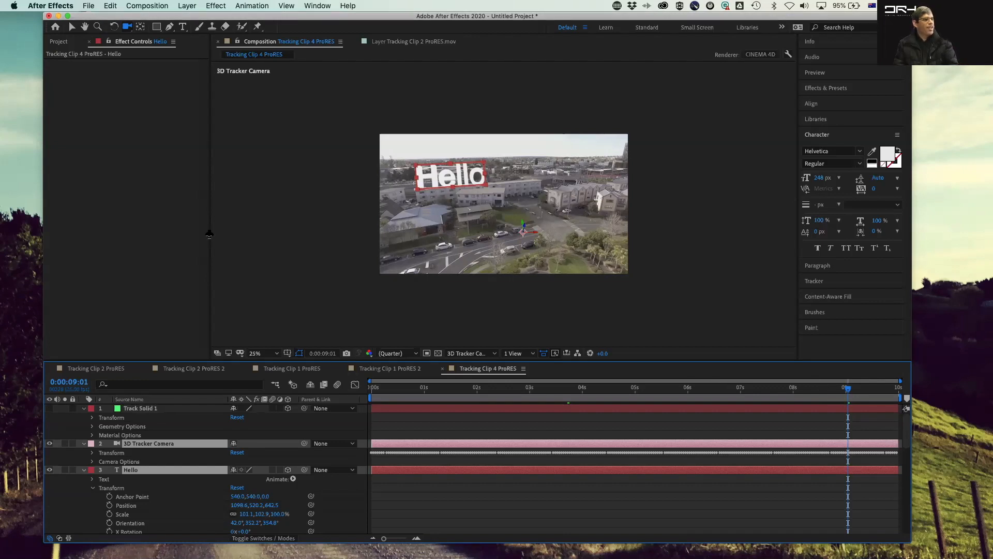
drag(848, 388, 372, 389)
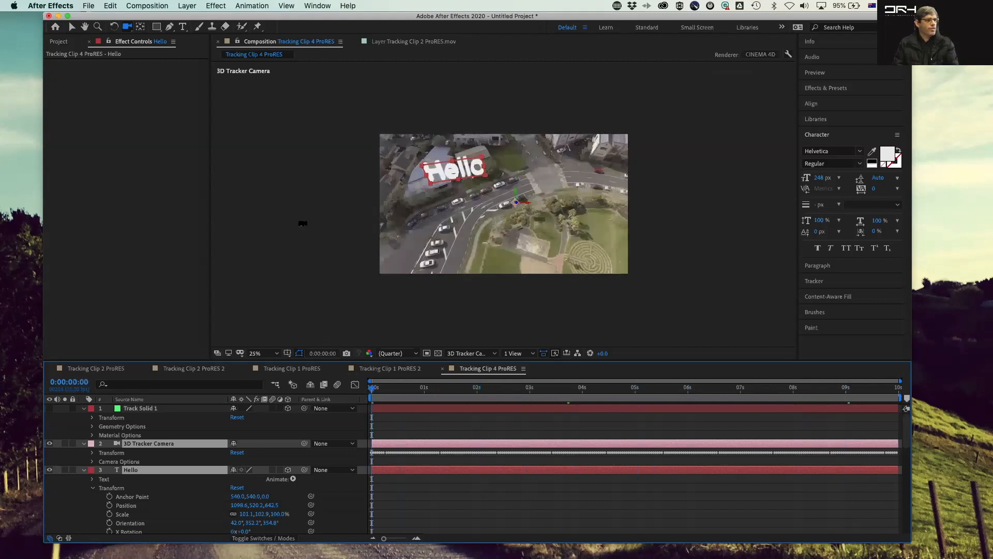